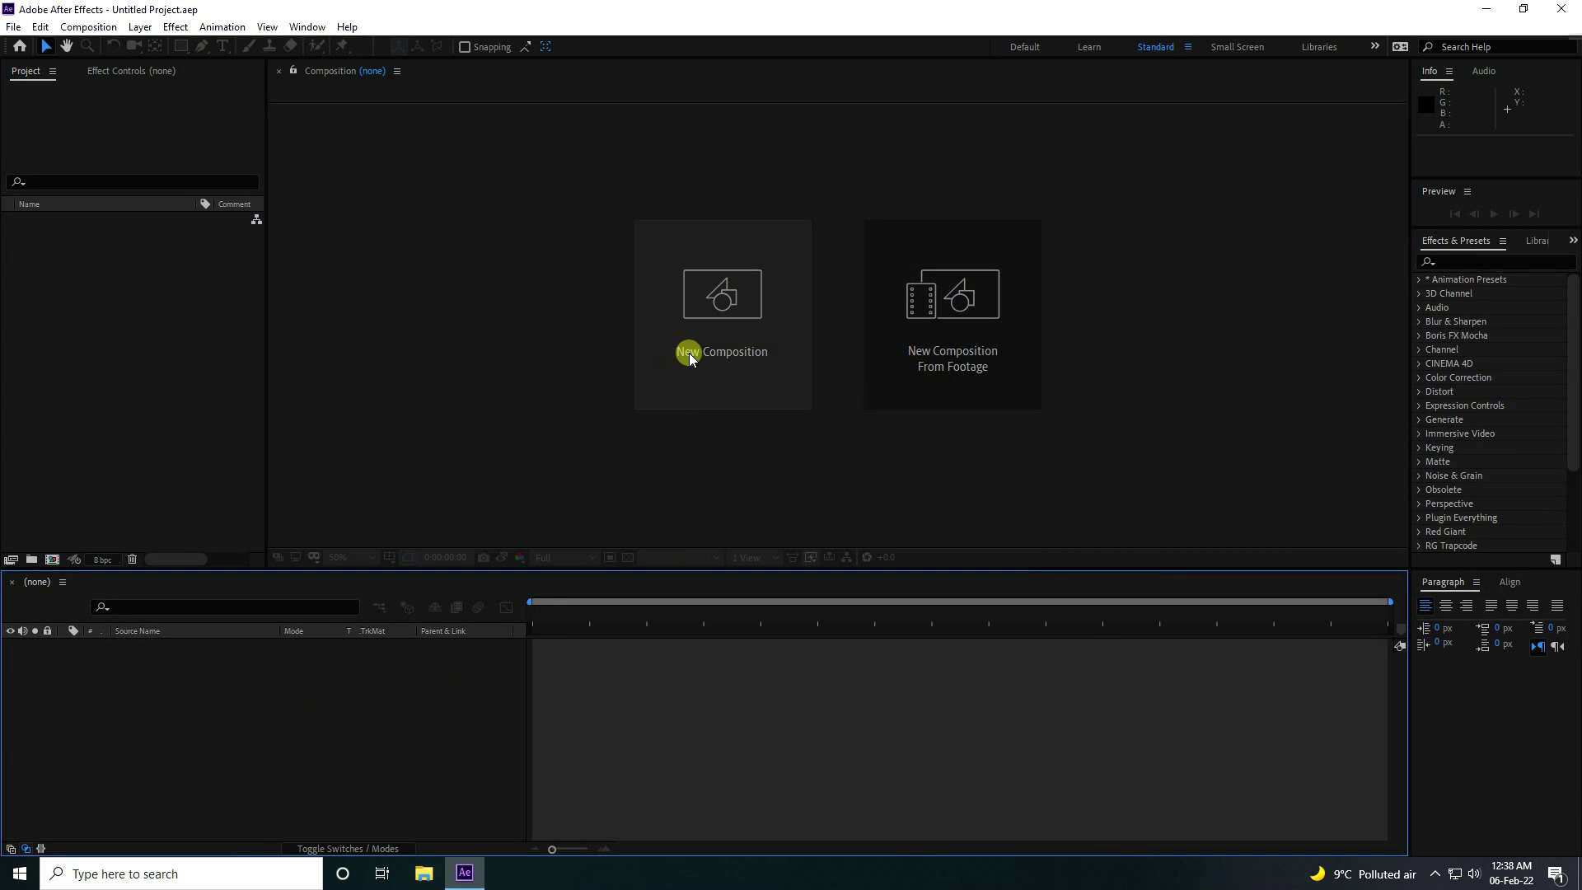
# Create a 1920×1080 HDTV composition and add a text layer reading 'Motion'.
pyautogui.click(709, 353)
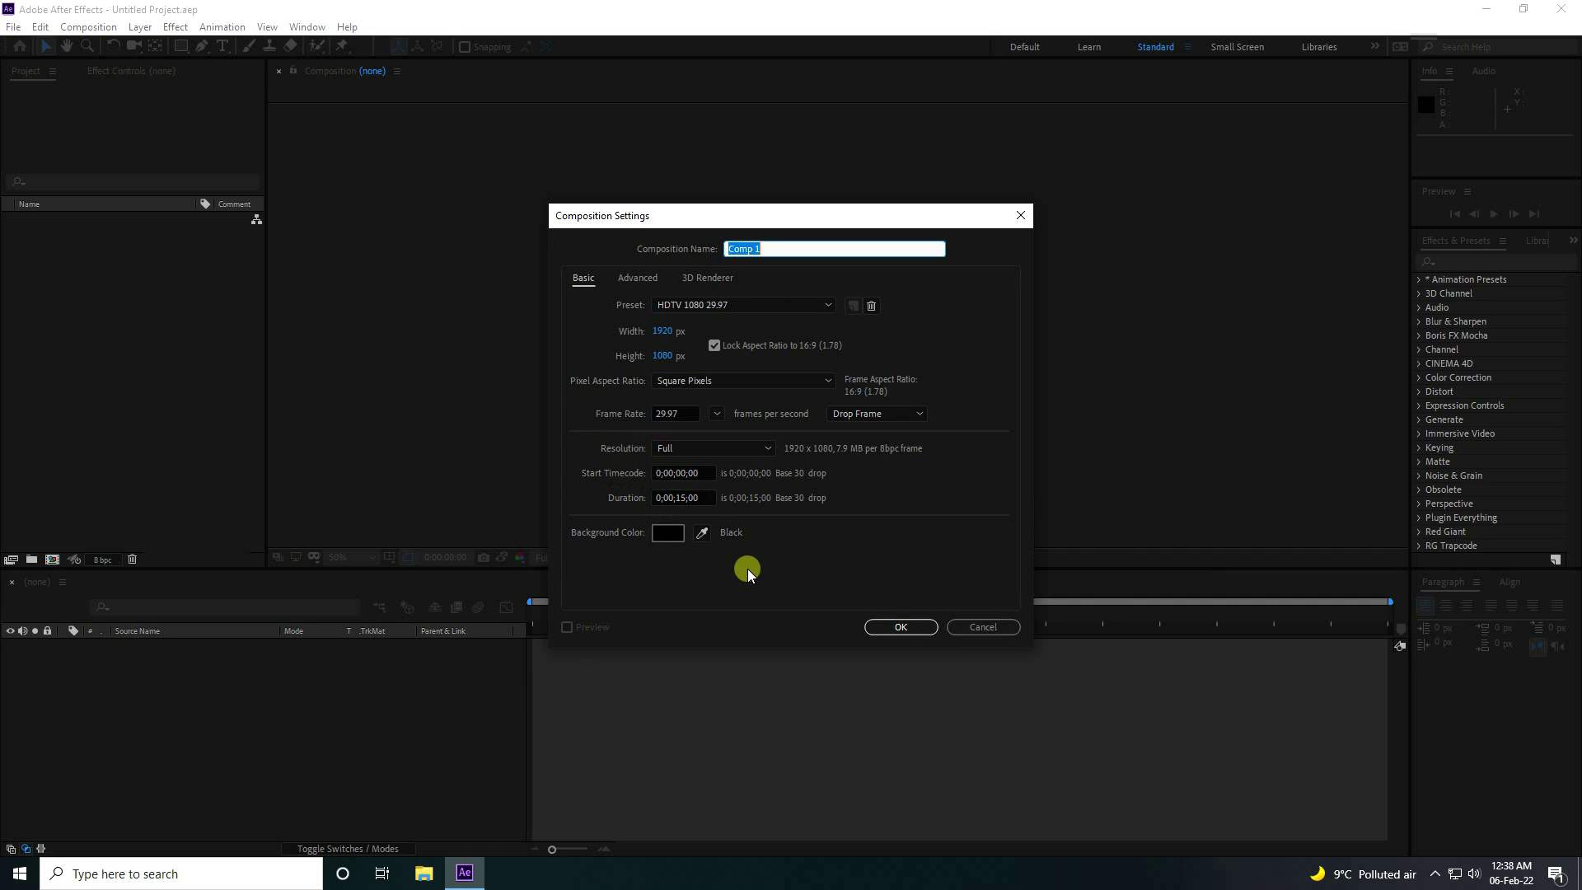
pyautogui.click(905, 625)
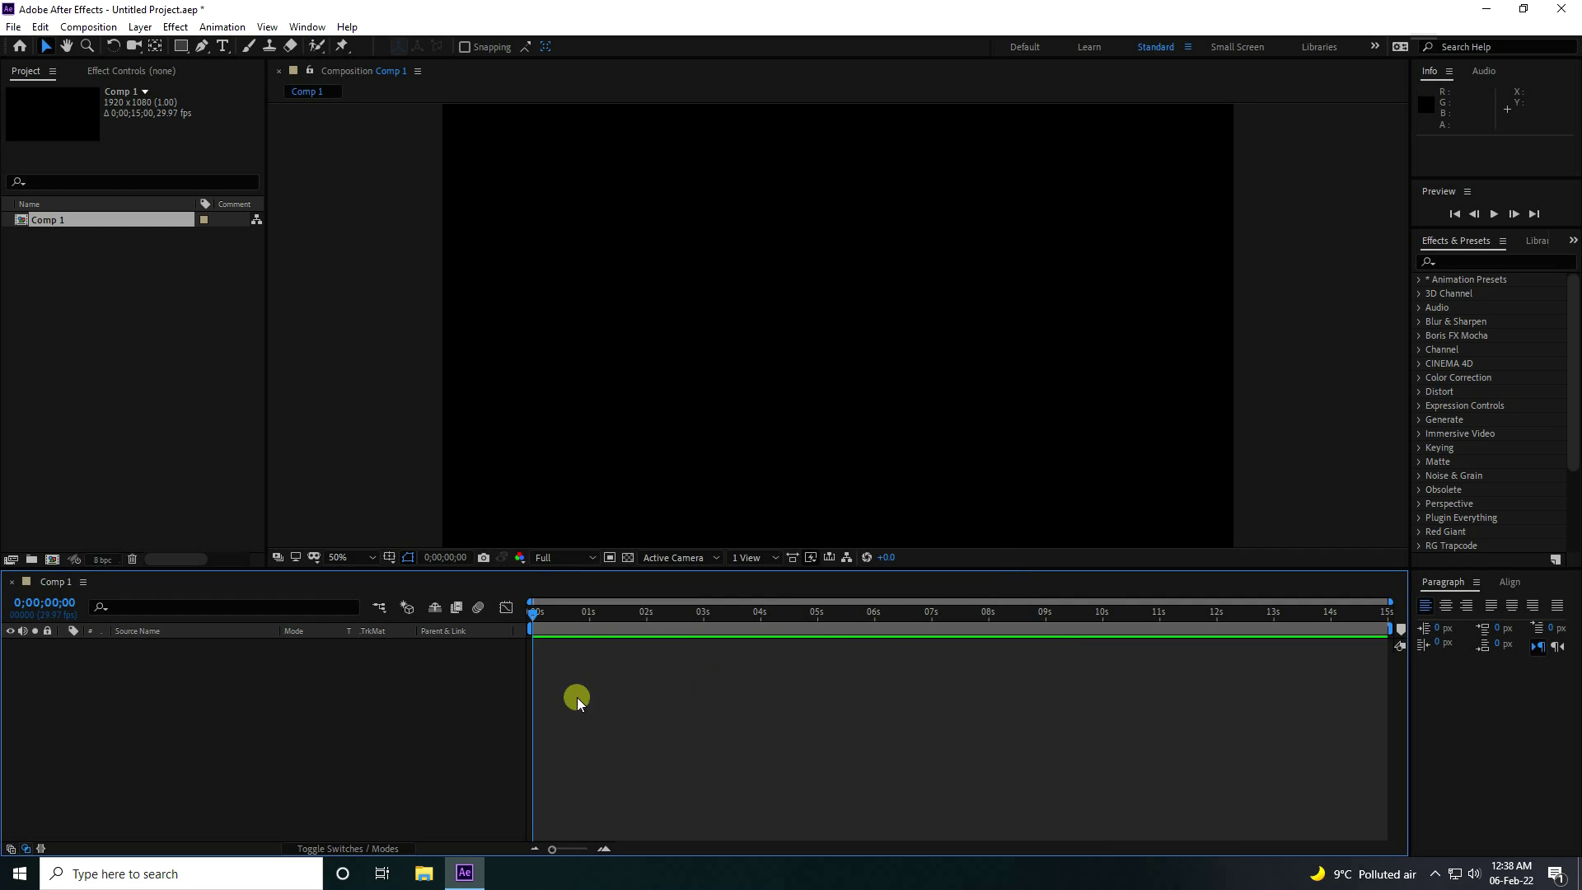
pyautogui.rightClick(132, 763)
pyautogui.moveTo(189, 584)
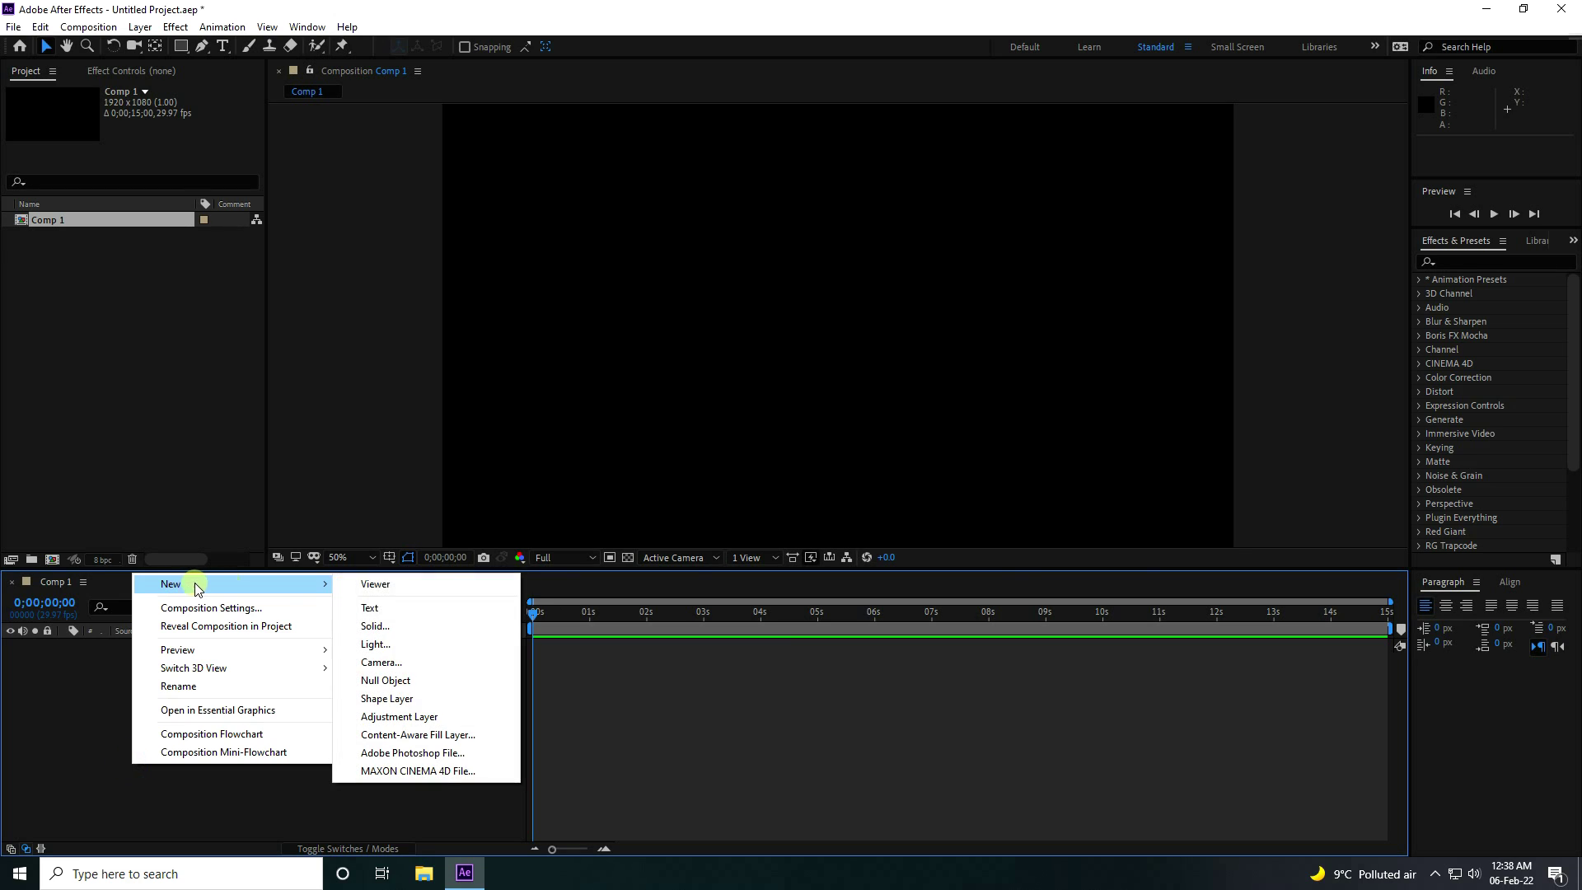
pyautogui.click(394, 614)
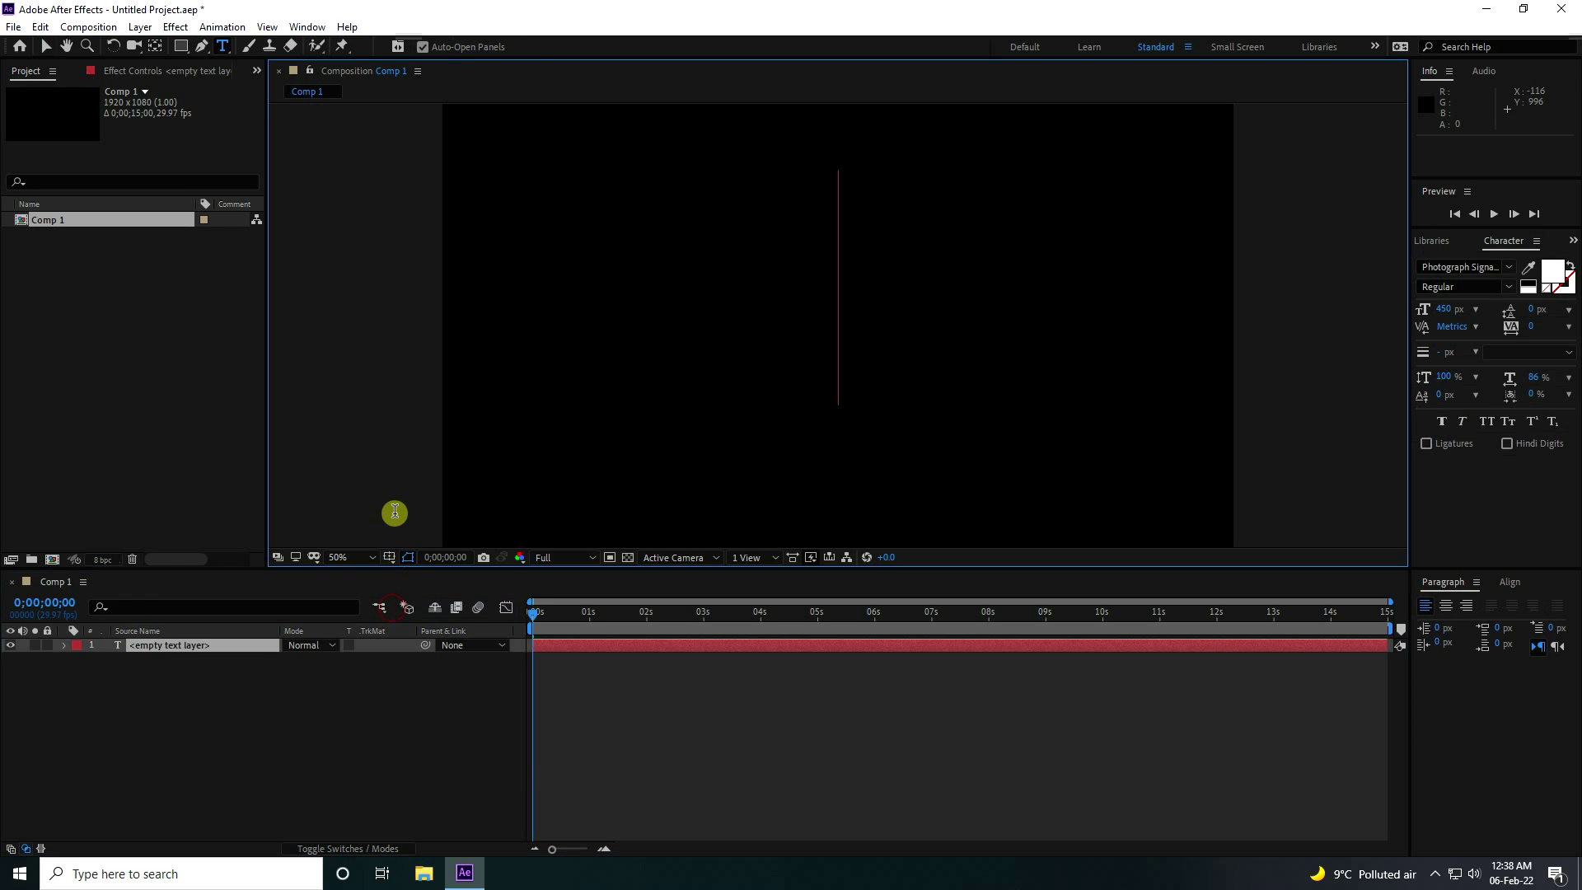
pyautogui.write('Motion')
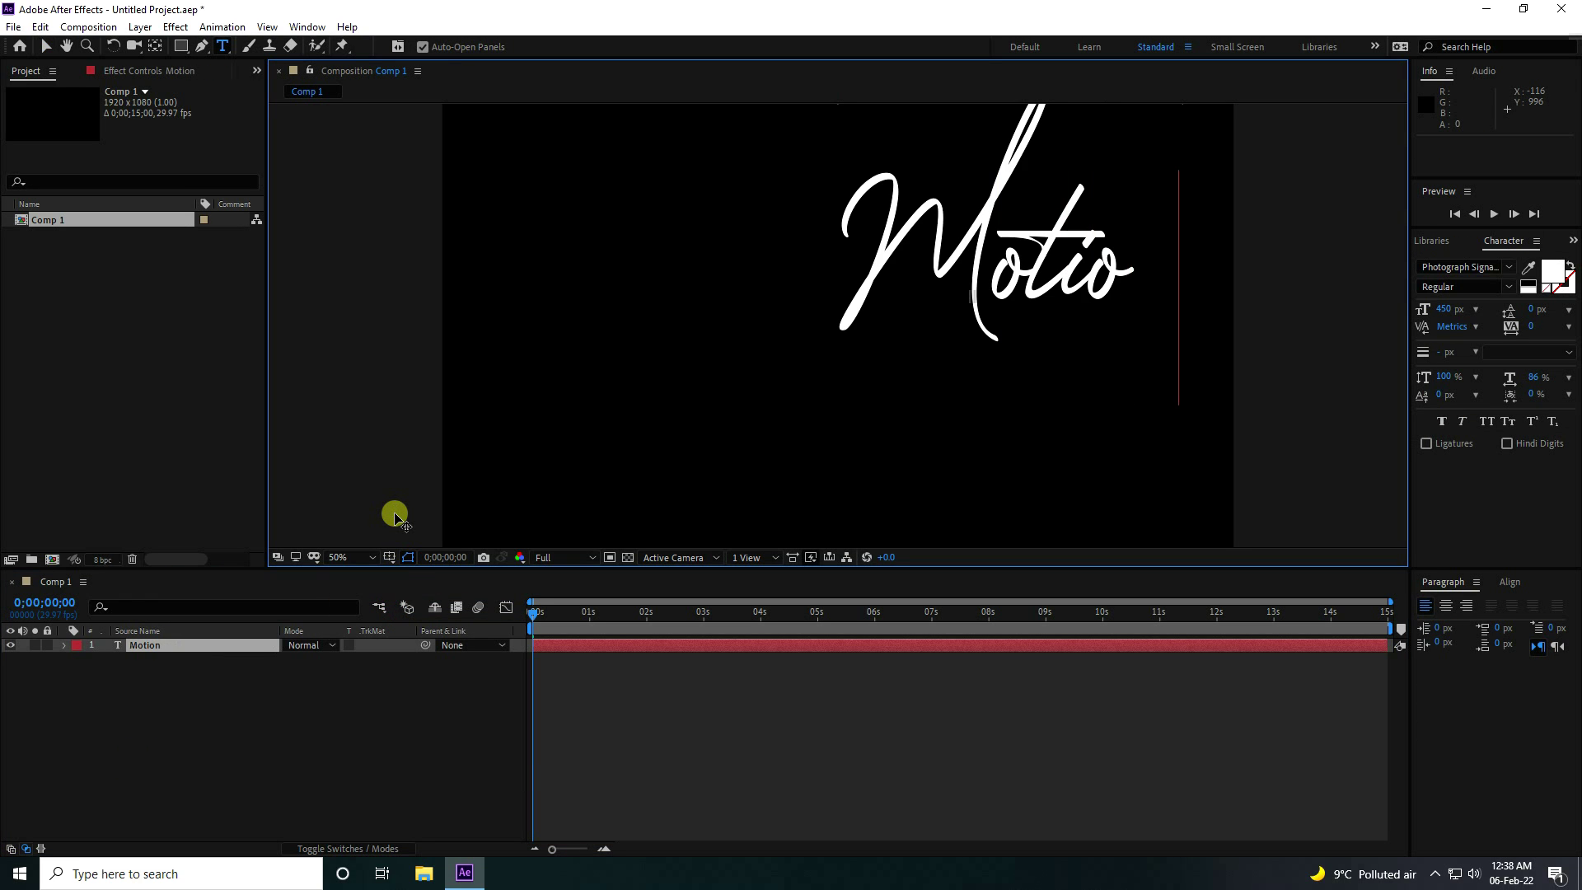
# Centre the Motion text and its anchor point in the comp, then shift it up-left.
pyautogui.click(47, 47)
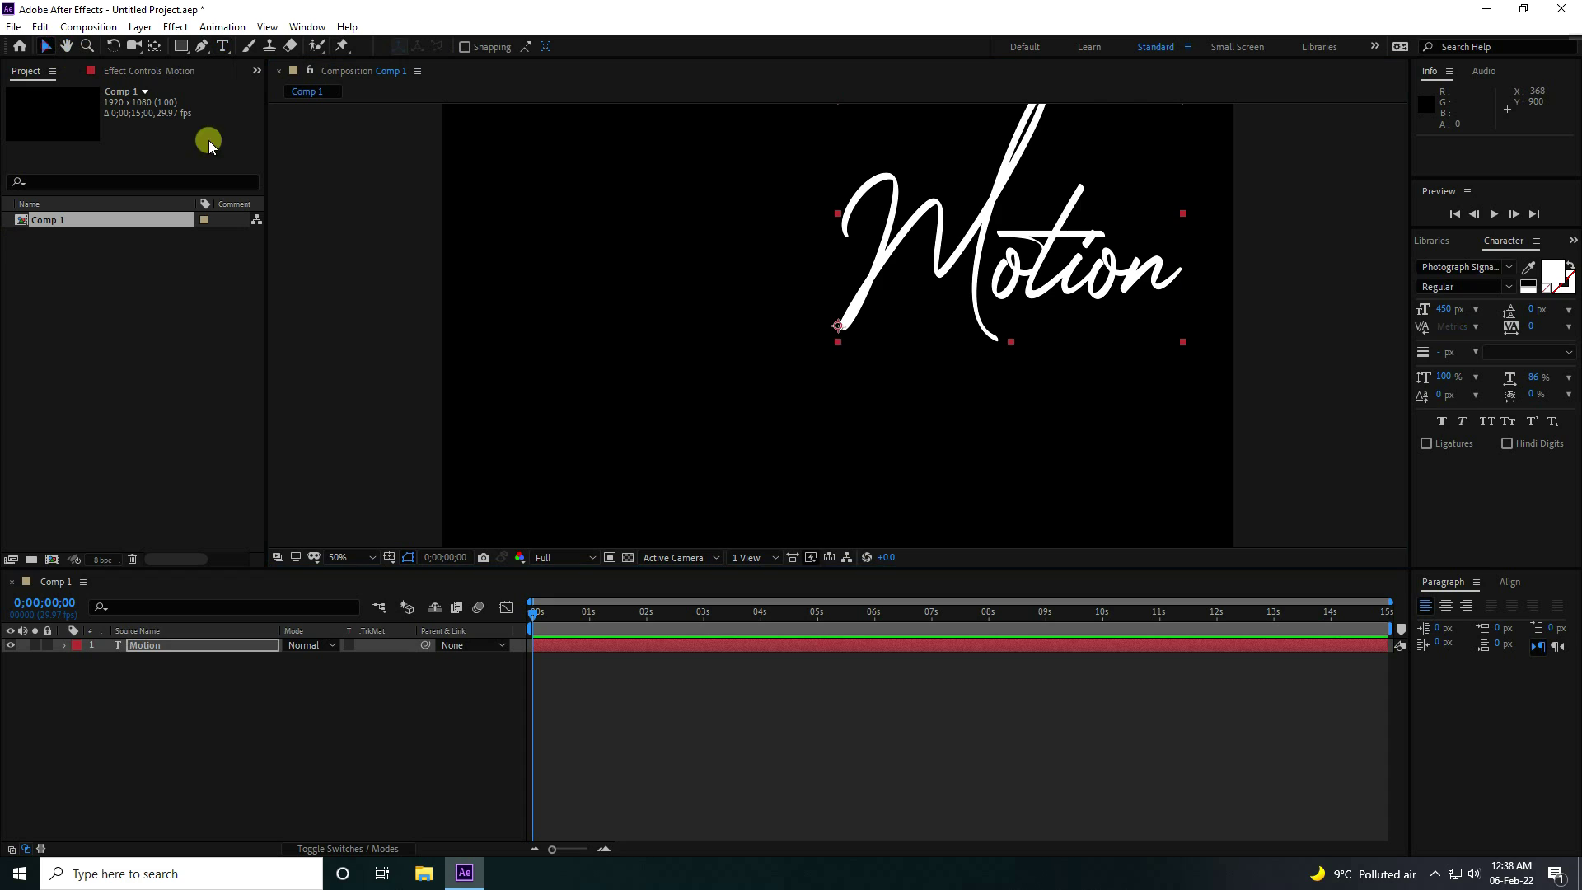
pyautogui.click(1510, 582)
pyautogui.click(1455, 623)
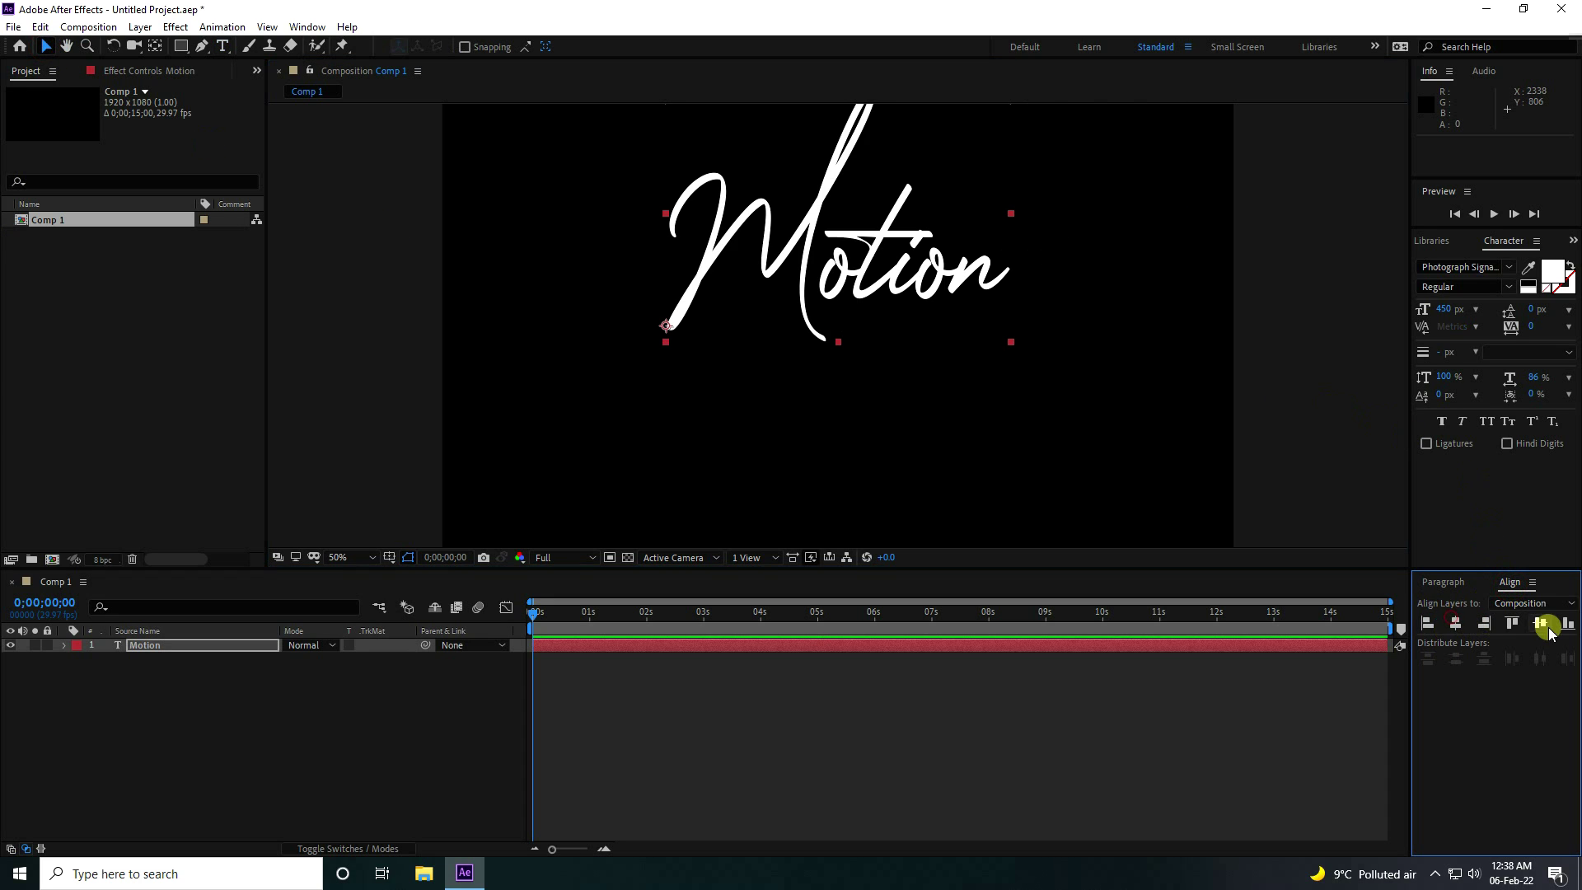
pyautogui.click(1540, 623)
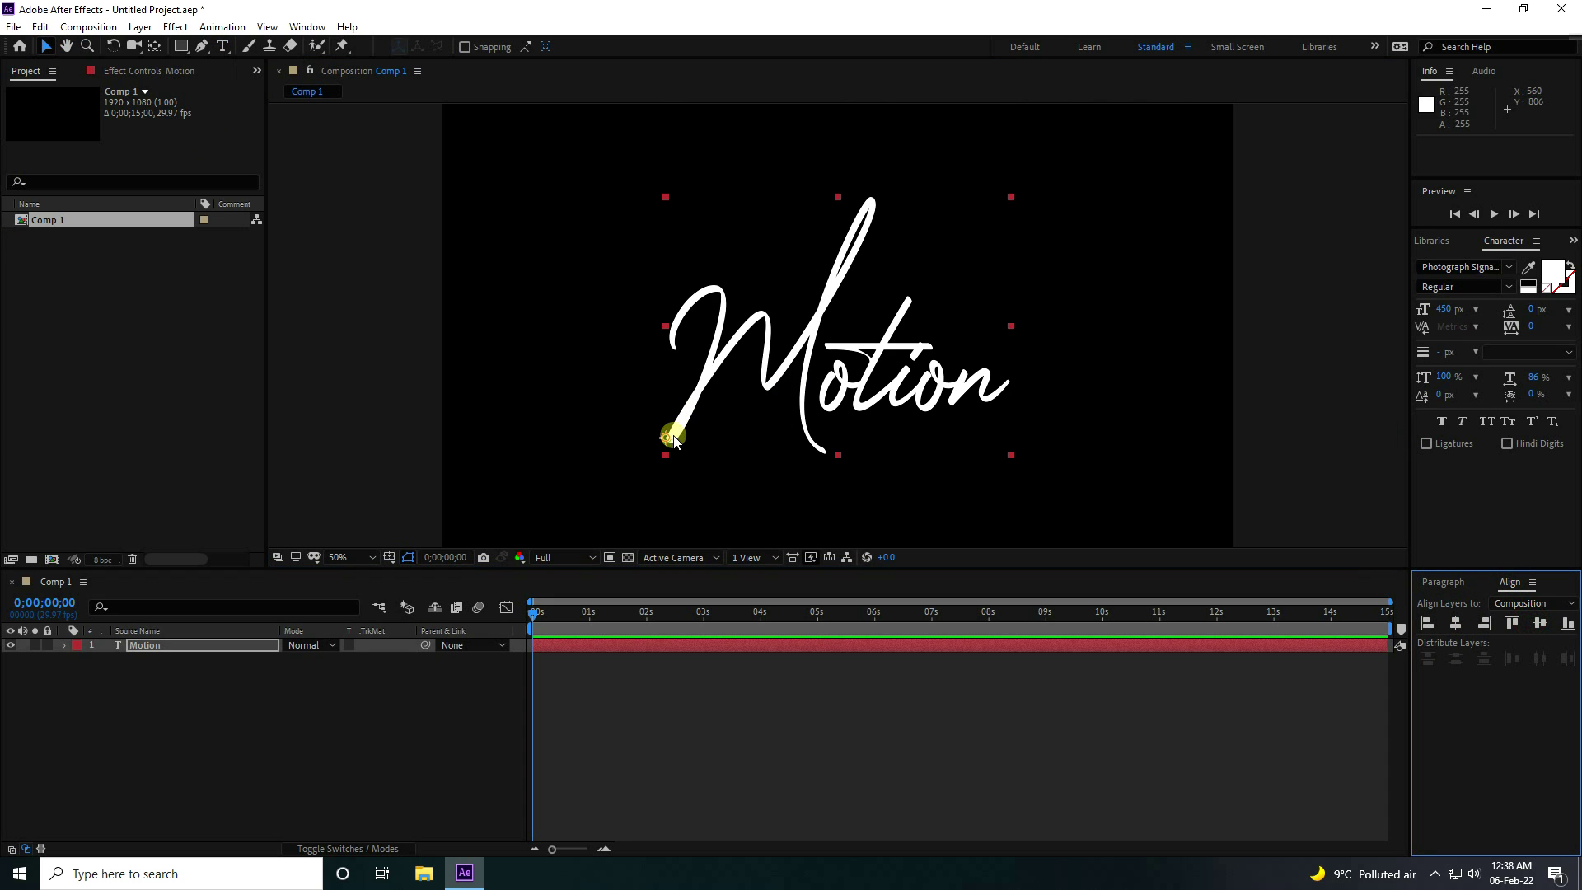
pyautogui.click(874, 393)
pyautogui.hotkey('ctrl', 'alt', 'Home')
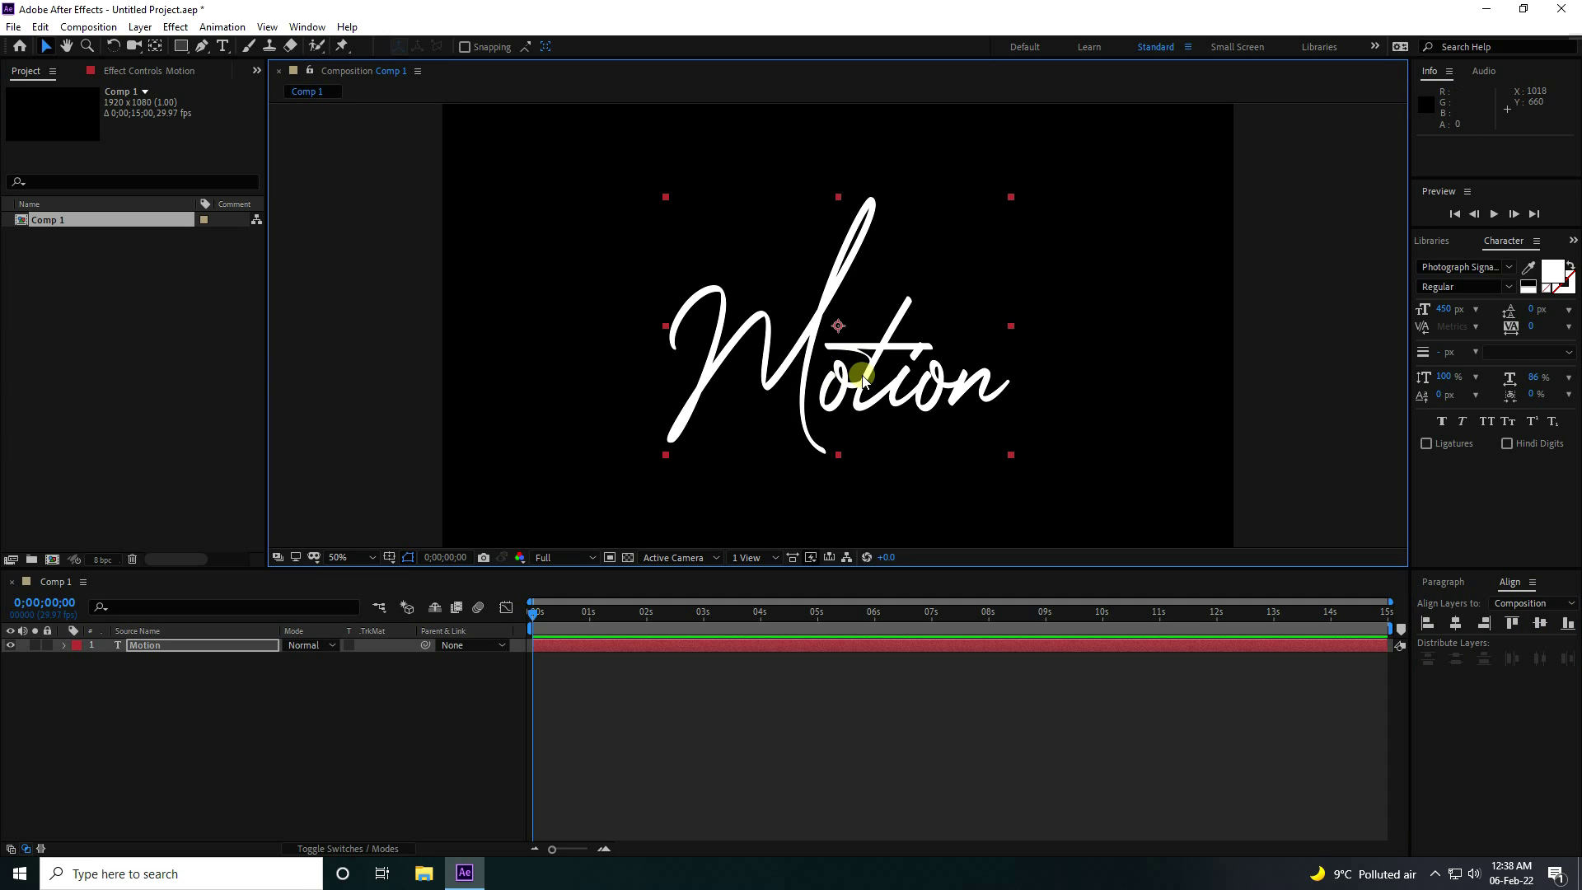
pyautogui.moveTo(864, 379); pyautogui.dragTo(725, 286)
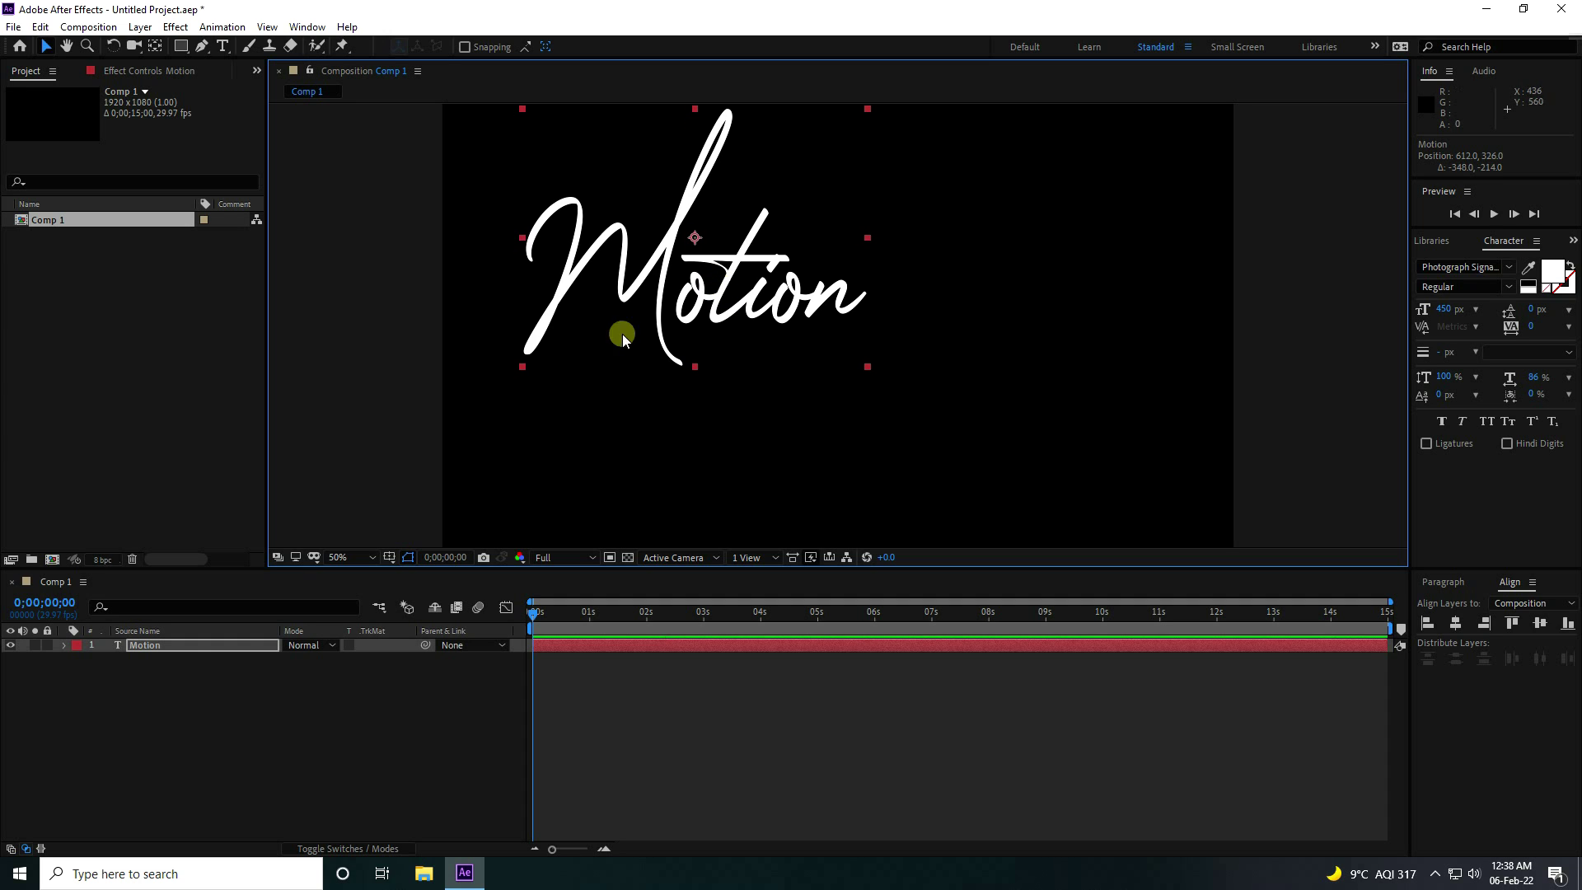
# Rotate the Motion layer to about -20 degrees and duplicate it.
pyautogui.press('r')
pyautogui.moveTo(309, 664); pyautogui.dragTo(298, 657)
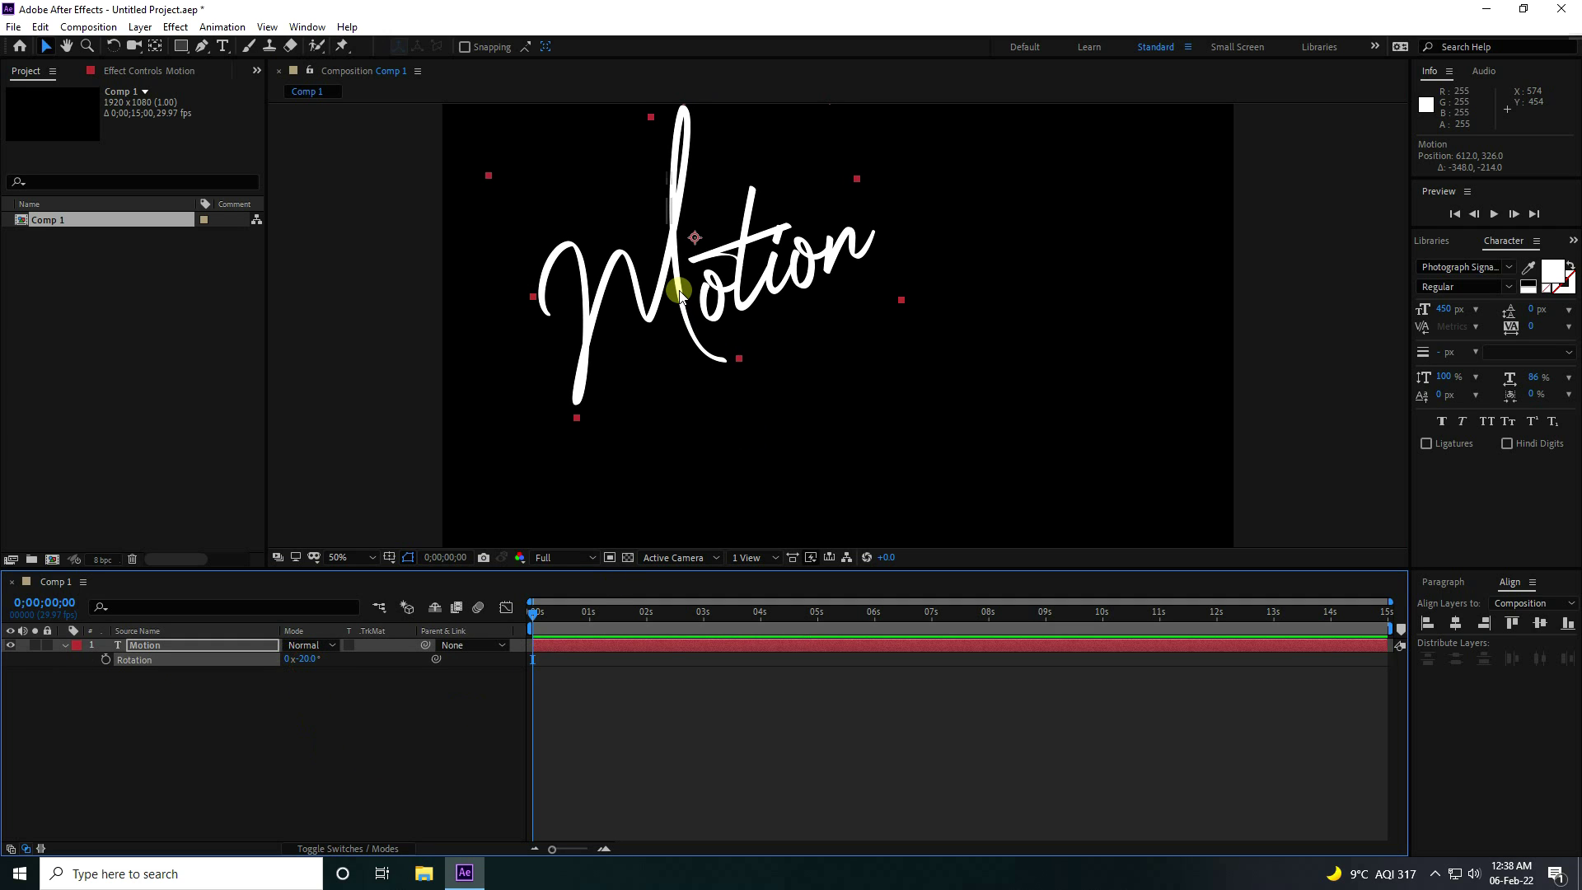
pyautogui.click(240, 728)
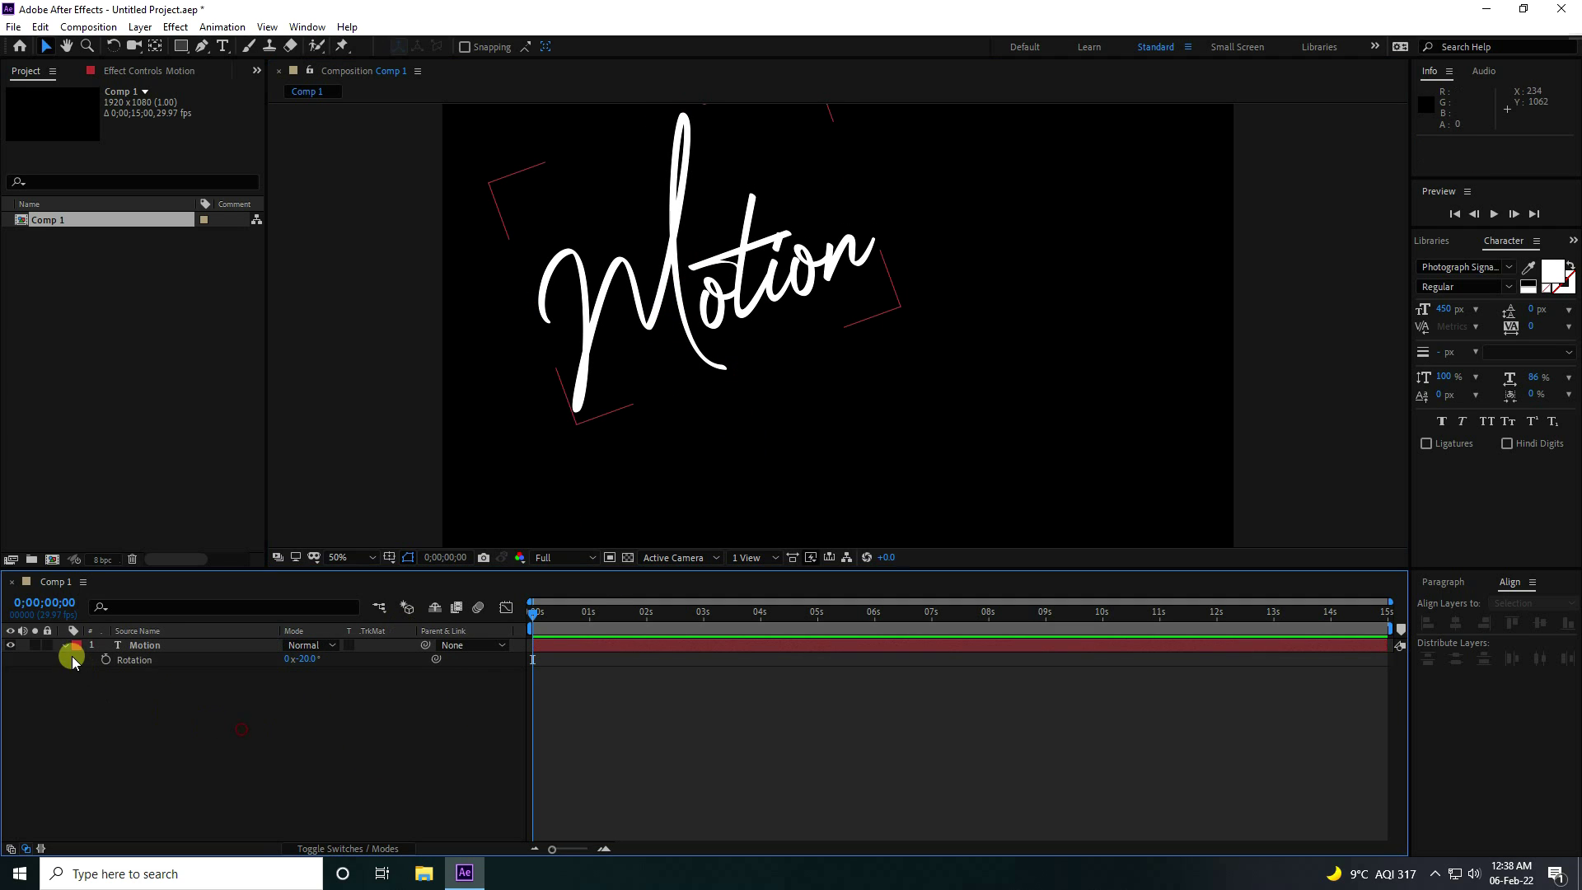
pyautogui.click(66, 646)
pyautogui.click(143, 645)
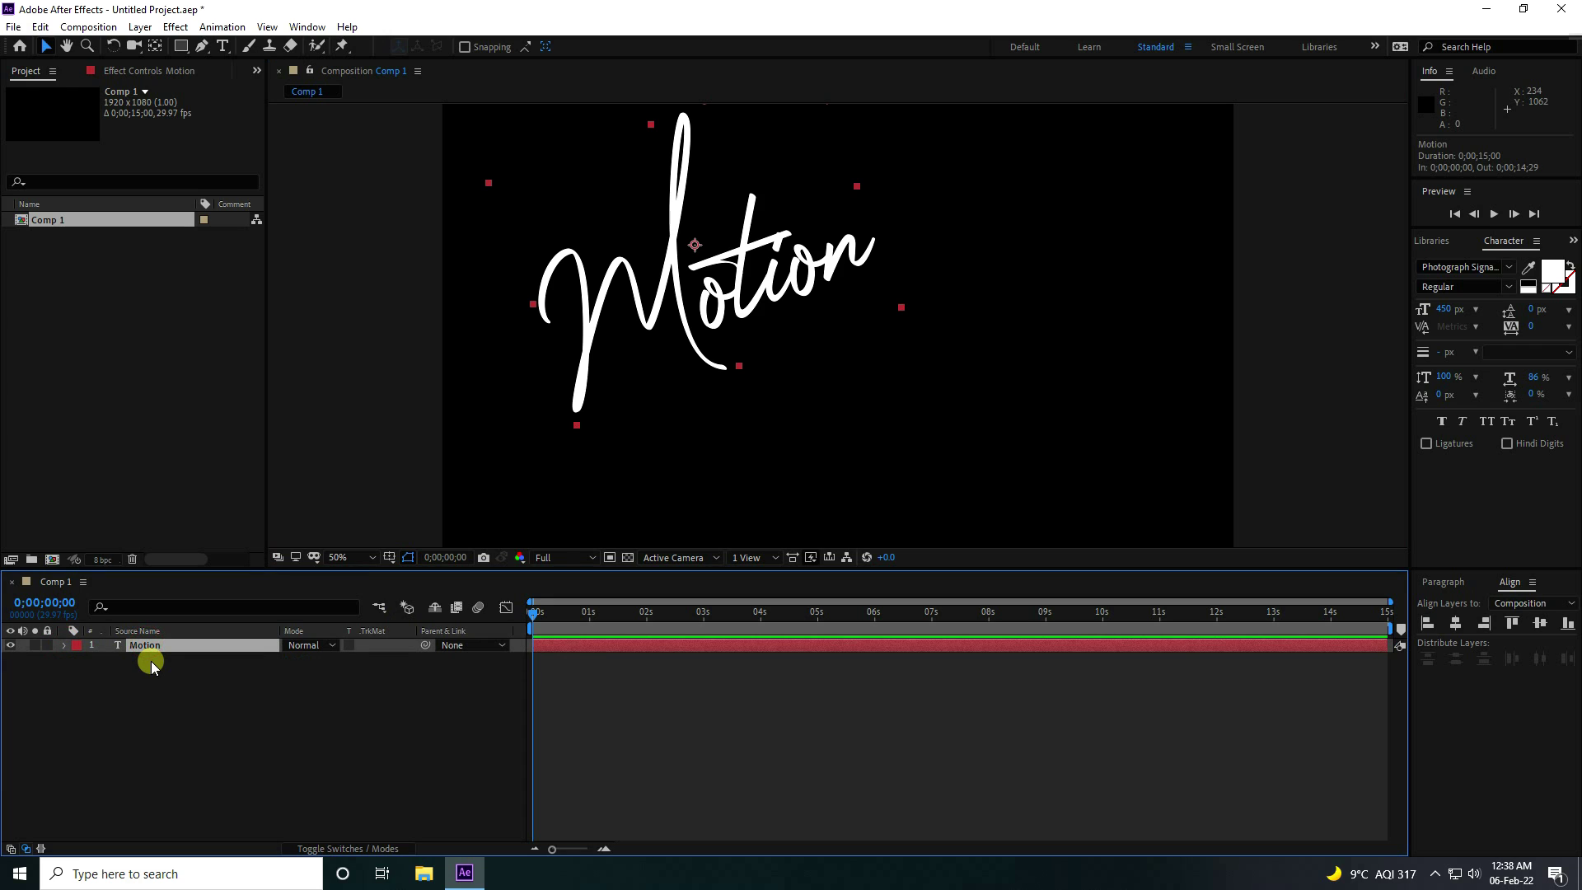
pyautogui.hotkey('ctrl', 'd')
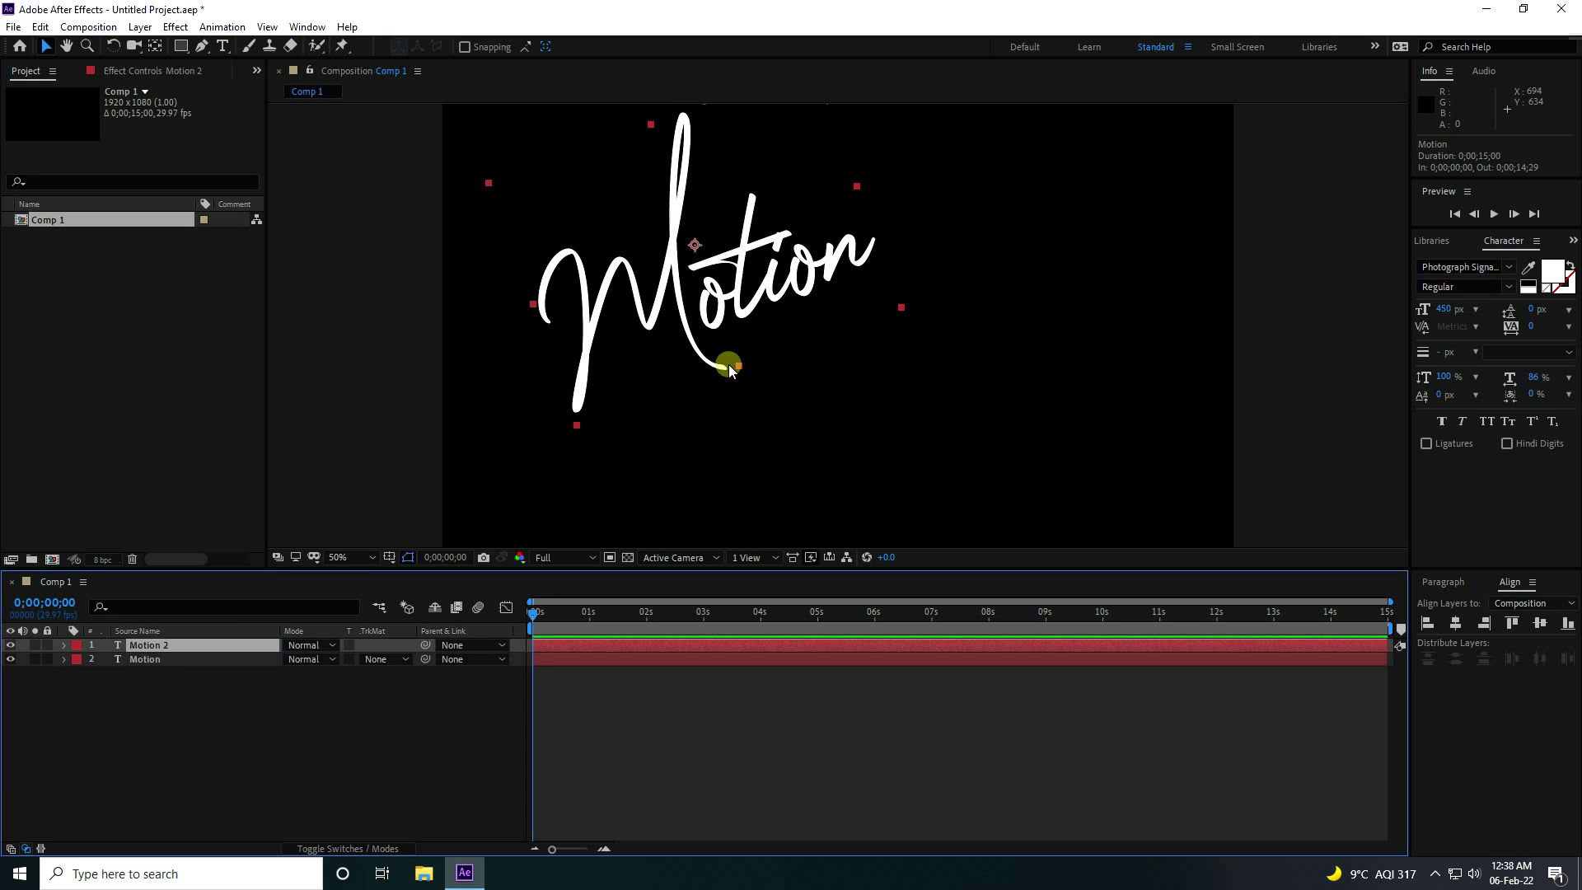
# Move the duplicate down-right and place it below Motion in layer order.
pyautogui.click(684, 288)
pyautogui.moveTo(684, 289); pyautogui.dragTo(906, 398)
pyautogui.moveTo(166, 646)
pyautogui.mouseDown()
pyautogui.moveTo(165, 681)
pyautogui.moveTo(156, 660)
pyautogui.mouseUp()
# Retype the duplicate as 'Graphics', nudge it upward, and select both text layers.
pyautogui.click(222, 46)
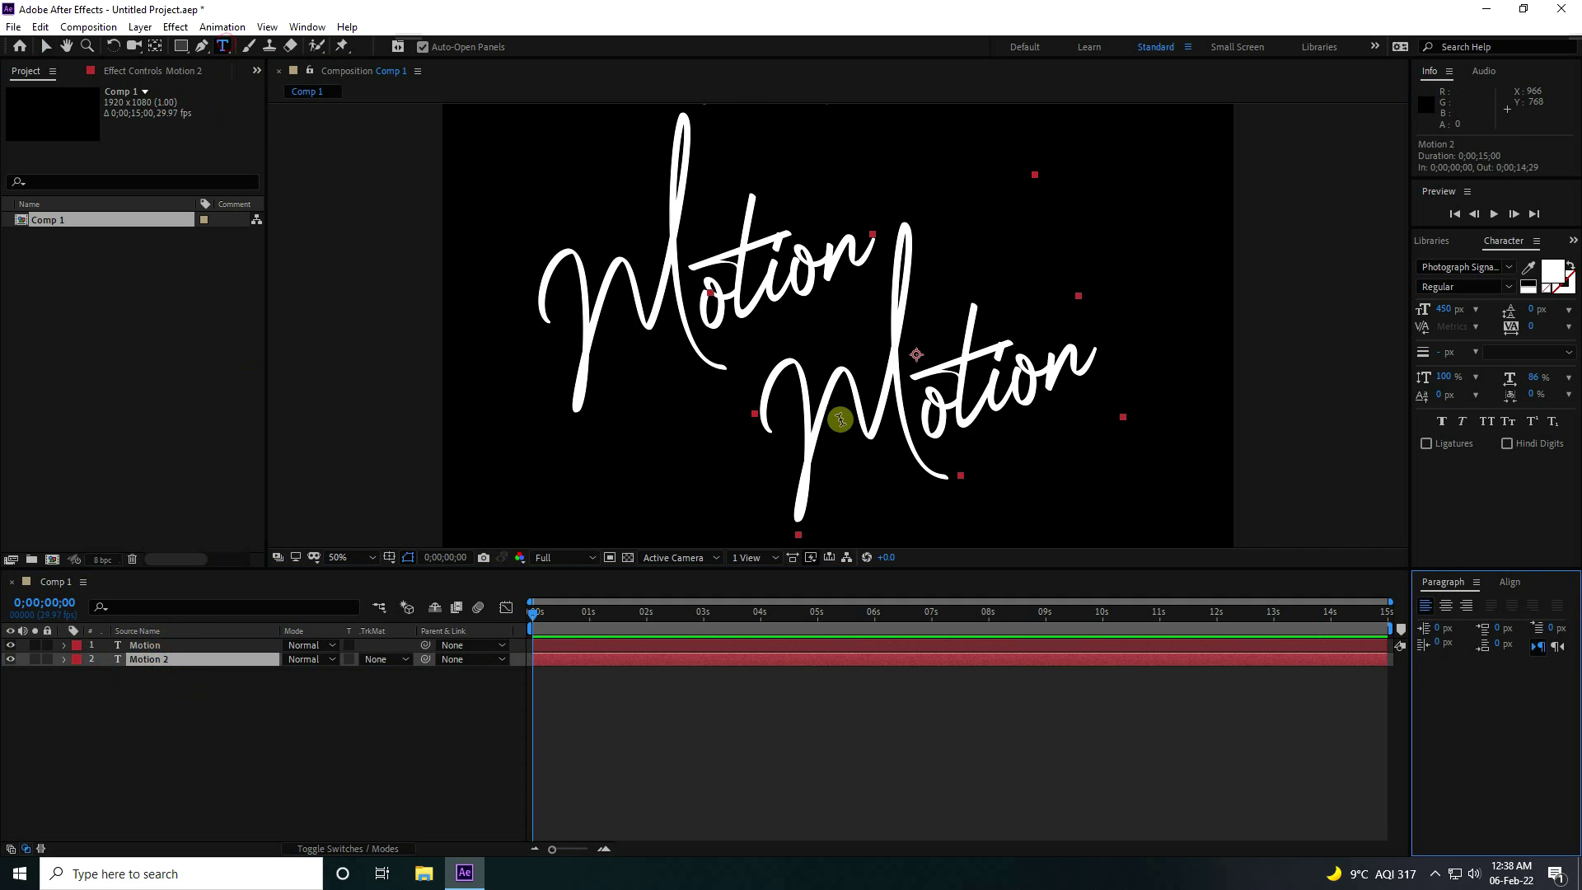
pyautogui.click(867, 420)
pyautogui.hotkey('ctrl', 'a')
pyautogui.press('BackSpace')
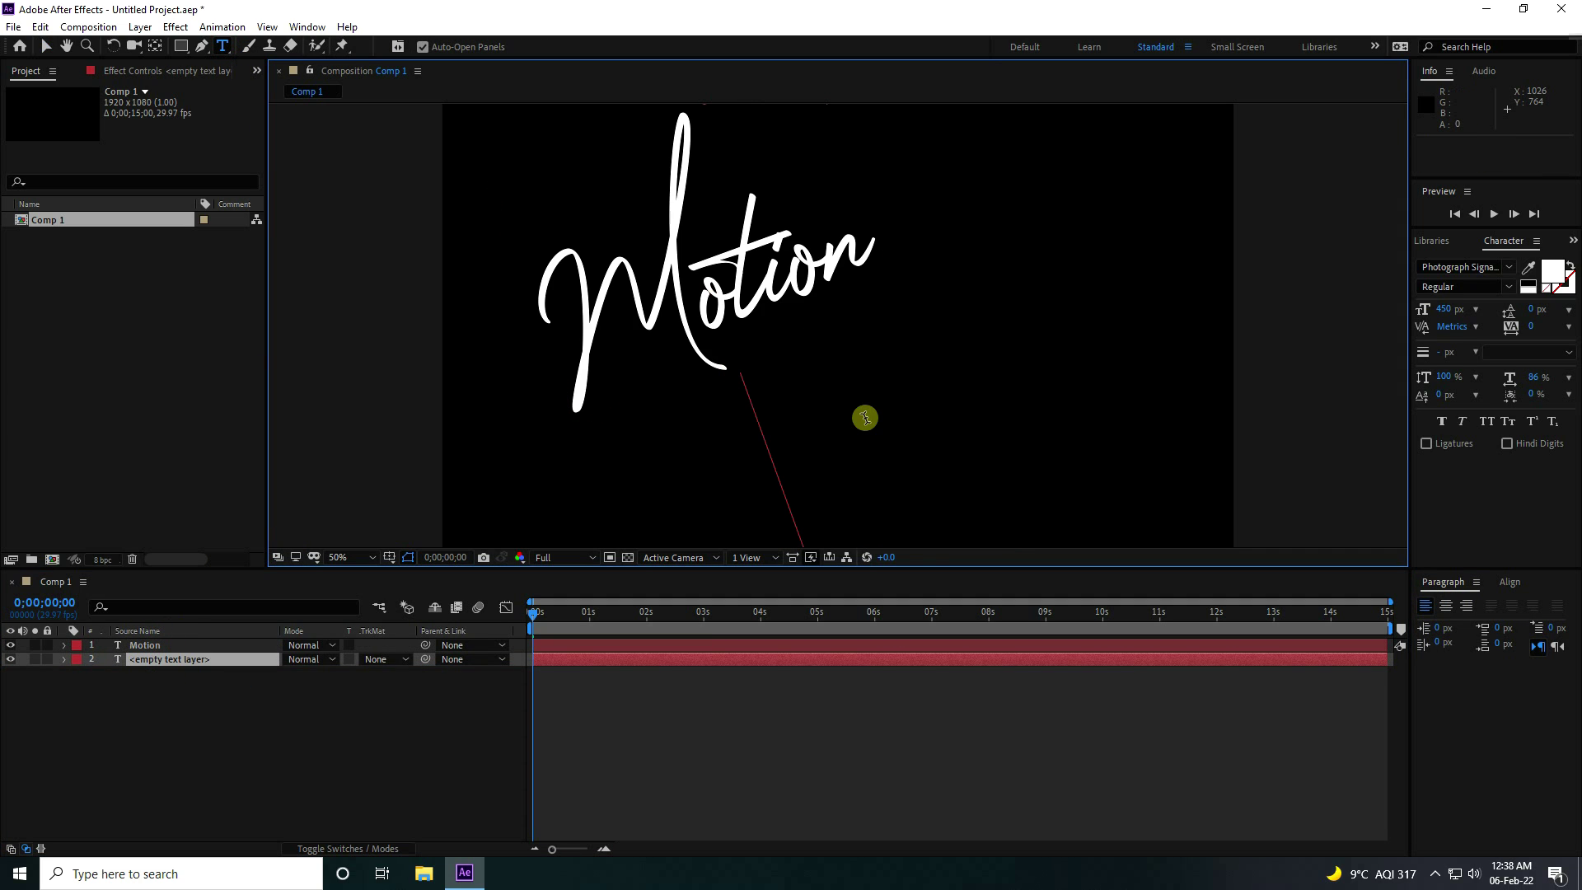
pyautogui.write('Graphics')
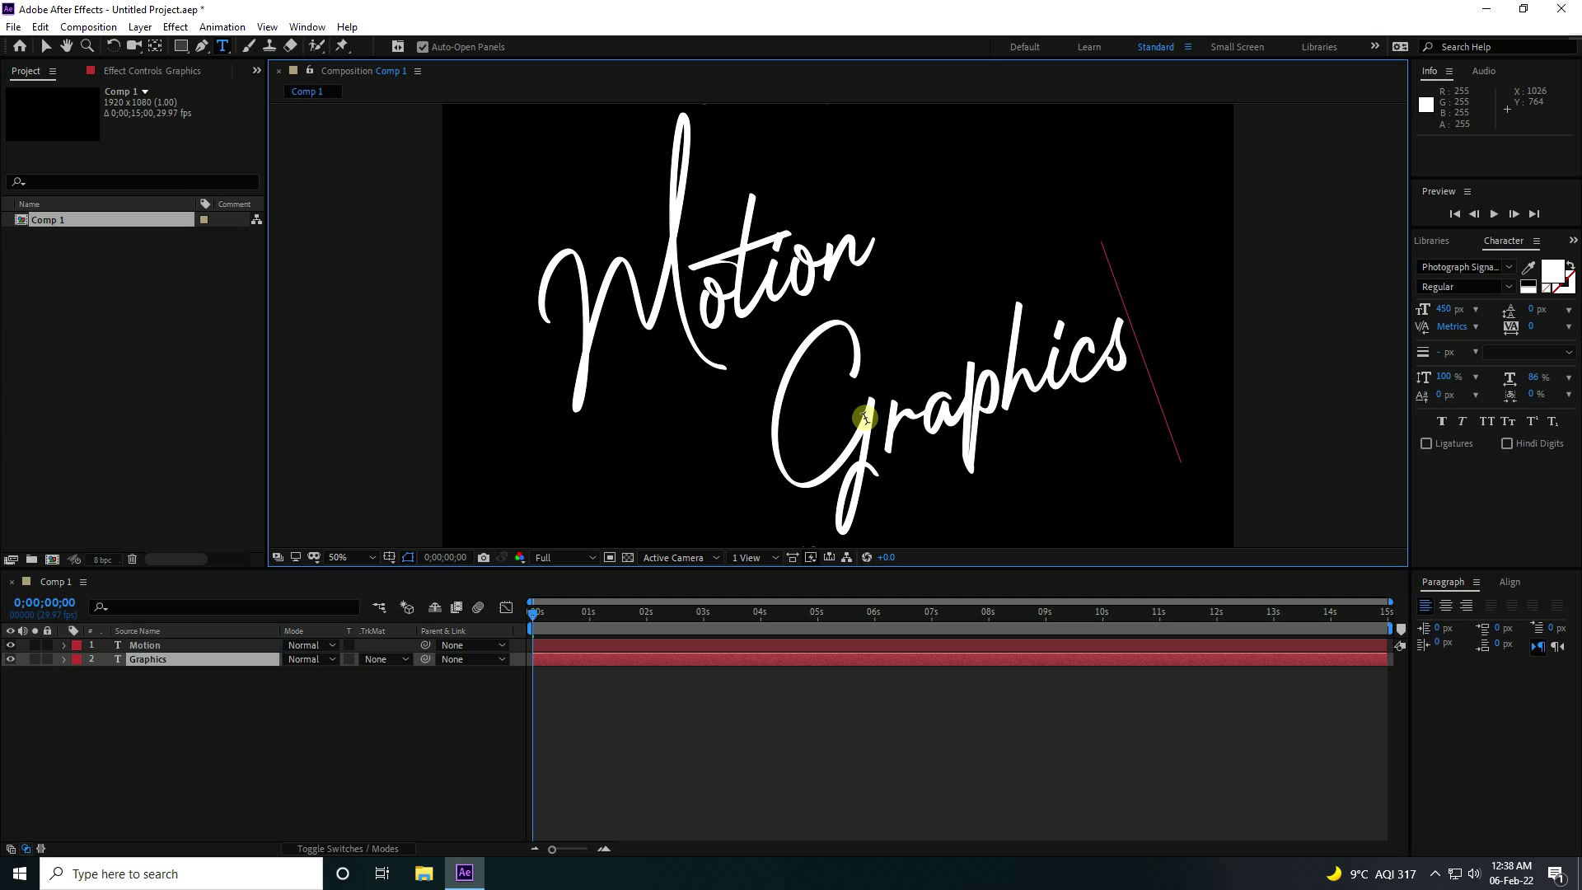
pyautogui.click(48, 46)
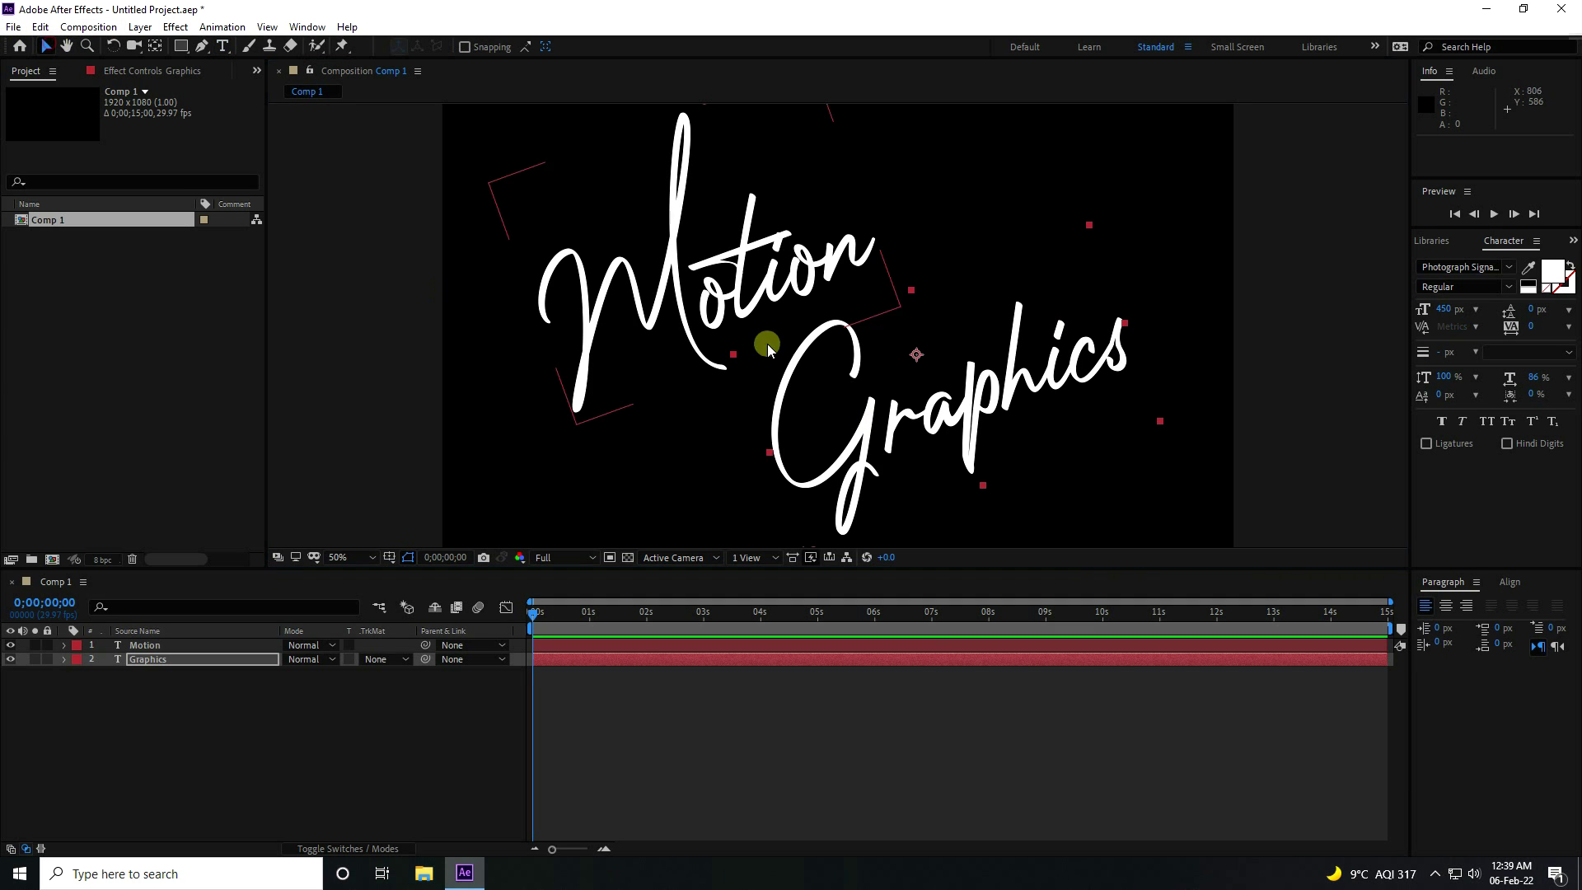
pyautogui.moveTo(869, 416); pyautogui.dragTo(865, 397)
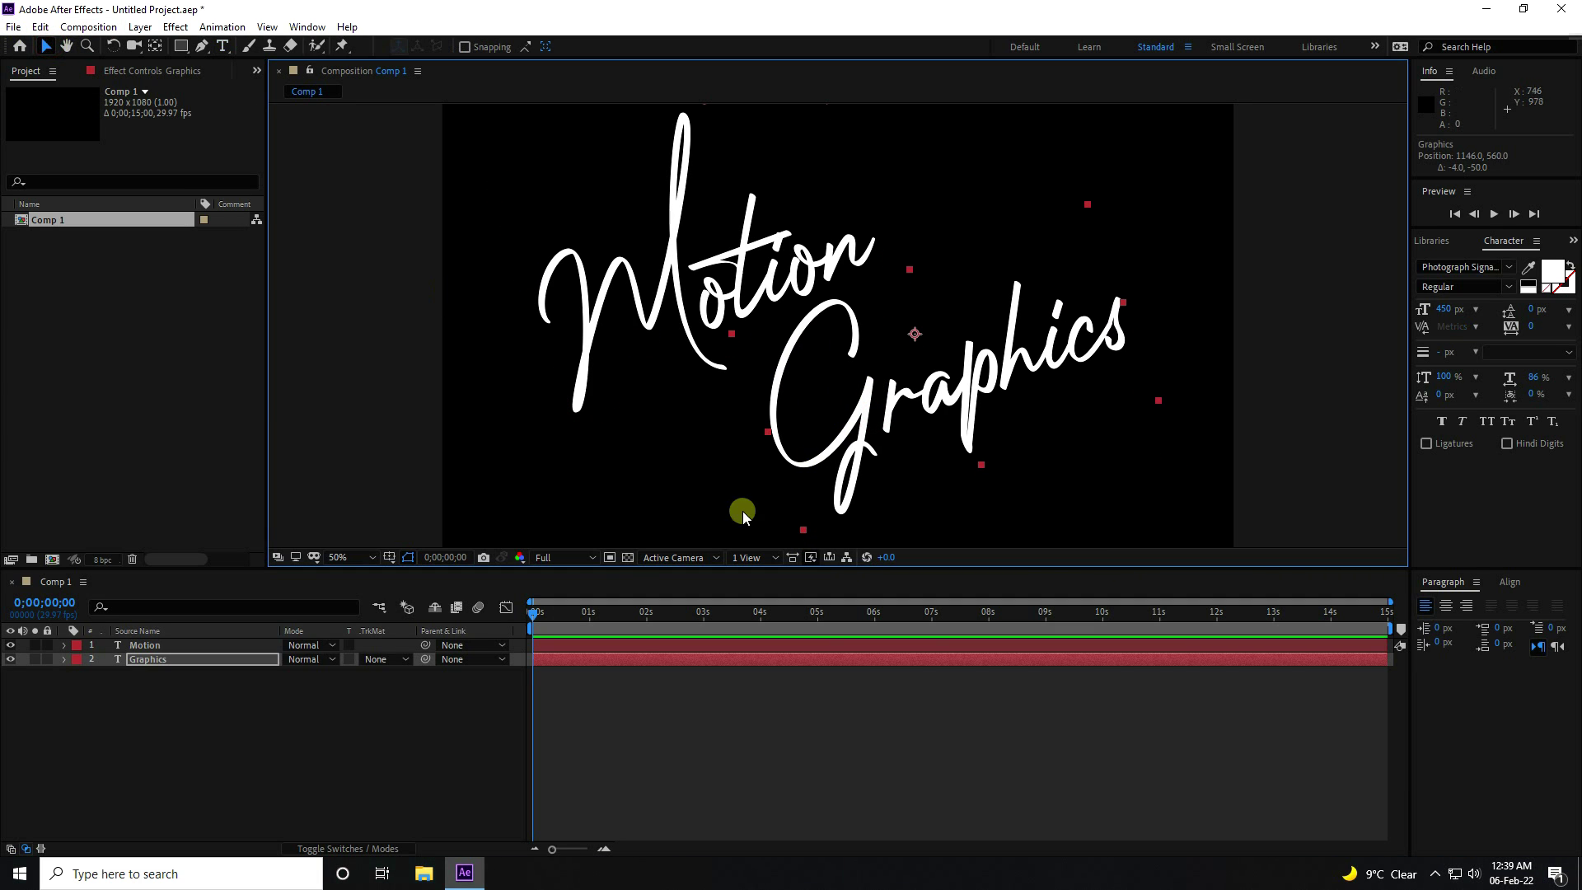
pyautogui.click(218, 705)
pyautogui.moveTo(160, 704); pyautogui.dragTo(220, 613)
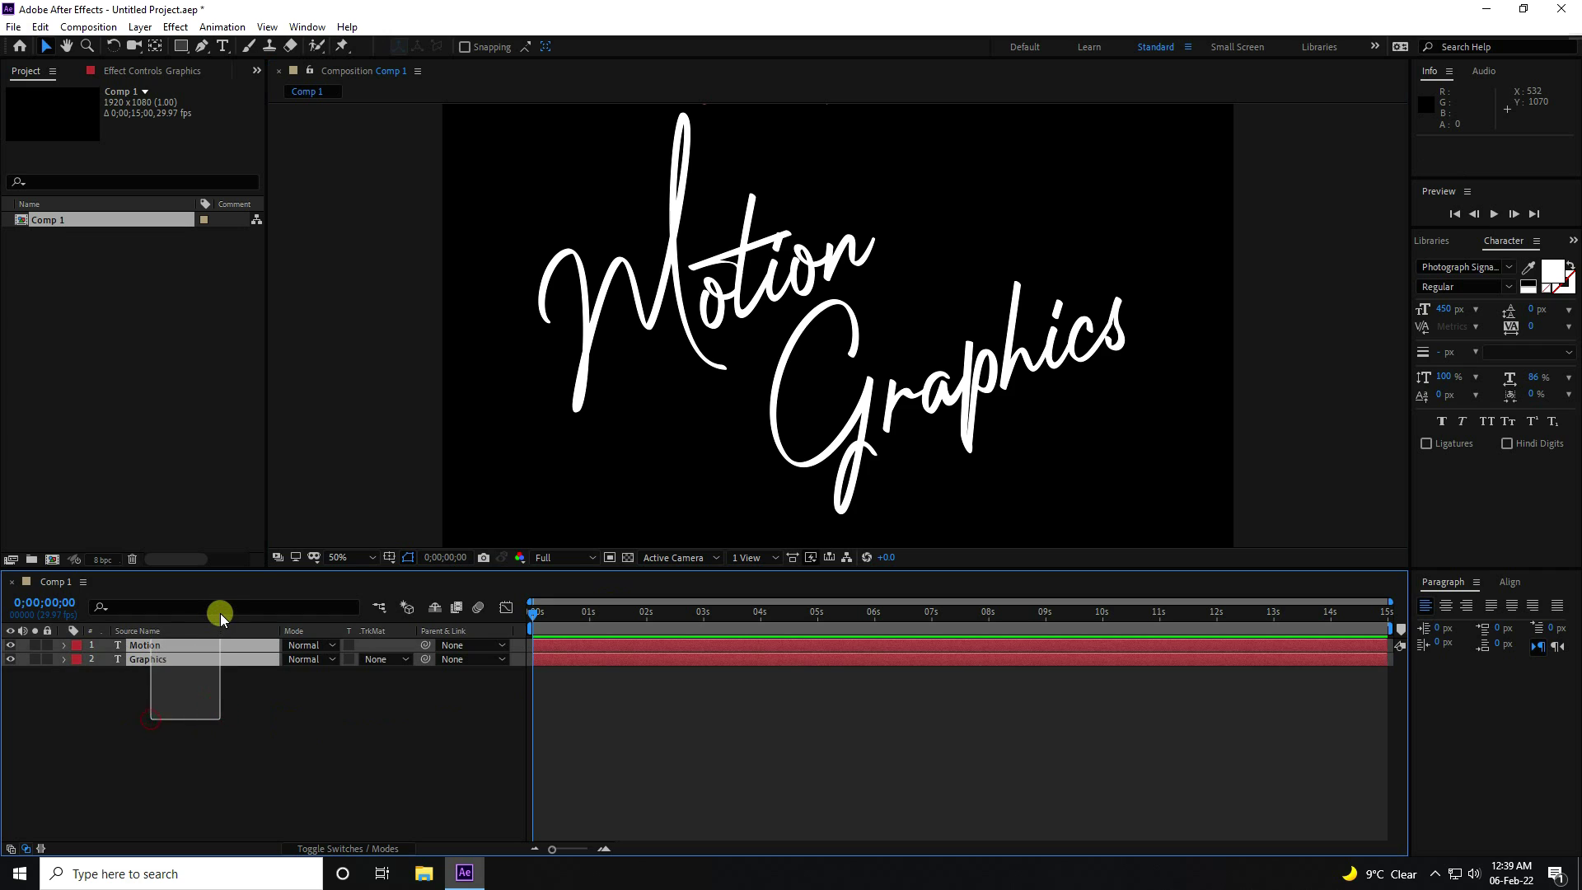
# Pre-compose both text layers into a composition named TEXT.
pyautogui.rightClick(173, 659)
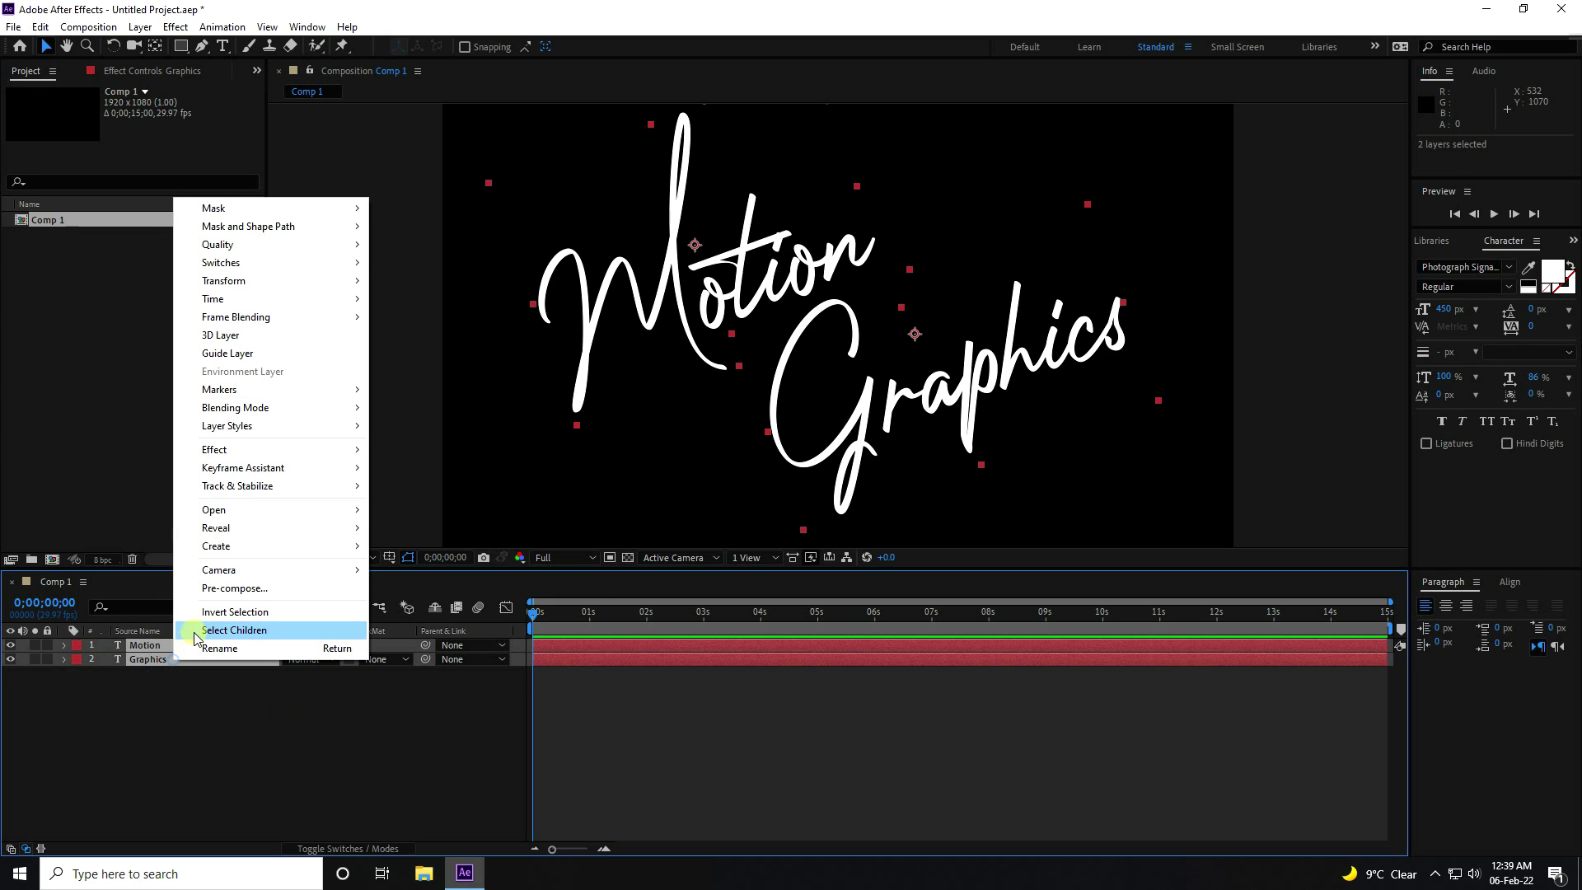
pyautogui.click(209, 592)
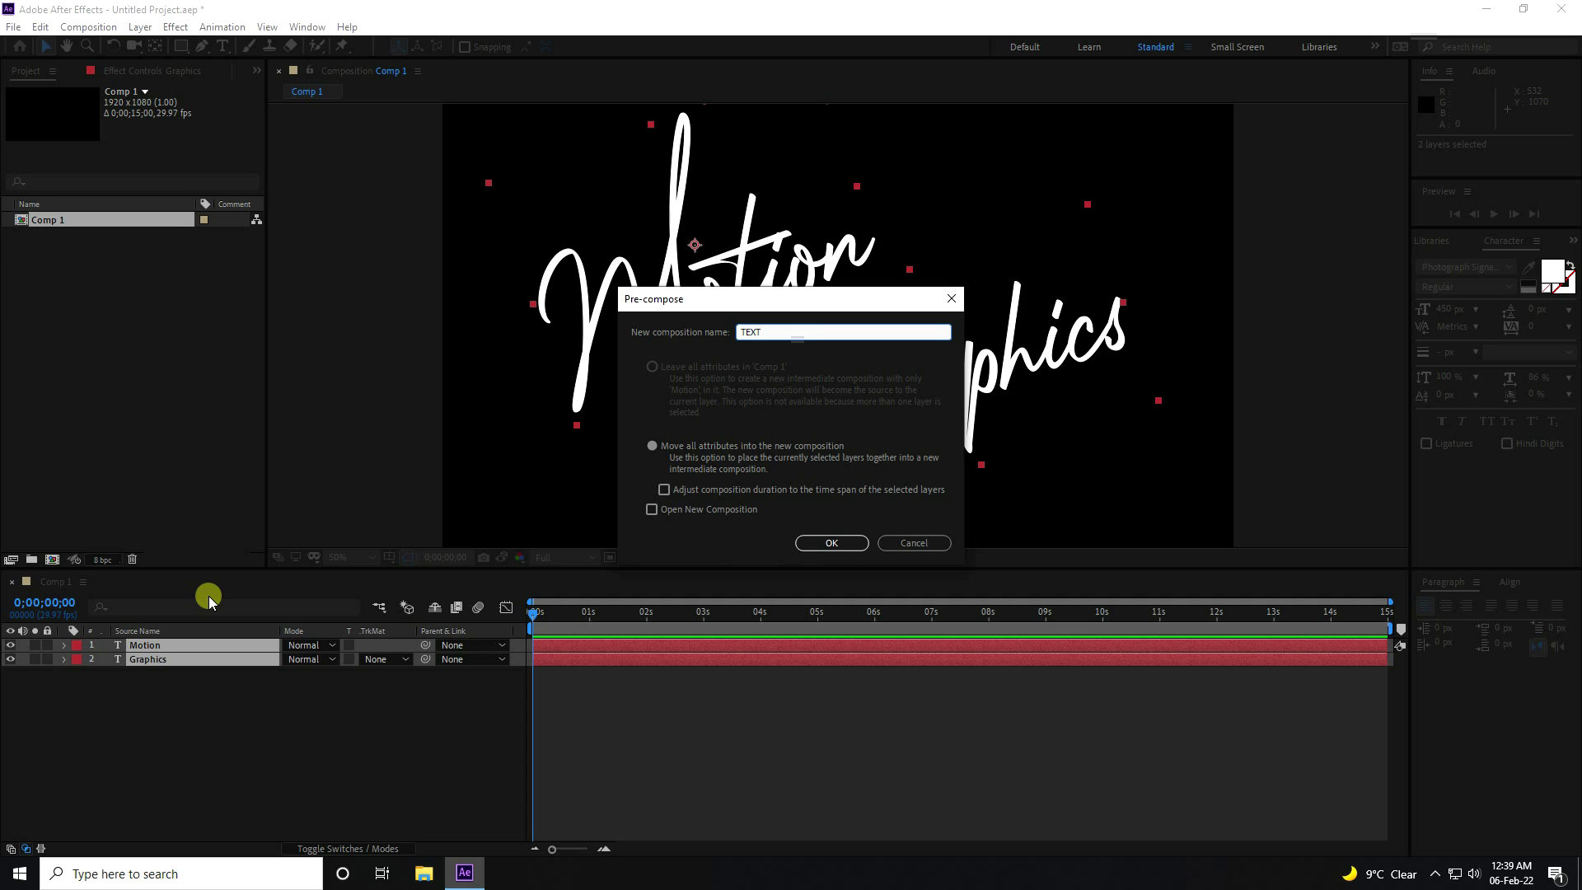
pyautogui.write('TEXT')
pyautogui.click(832, 543)
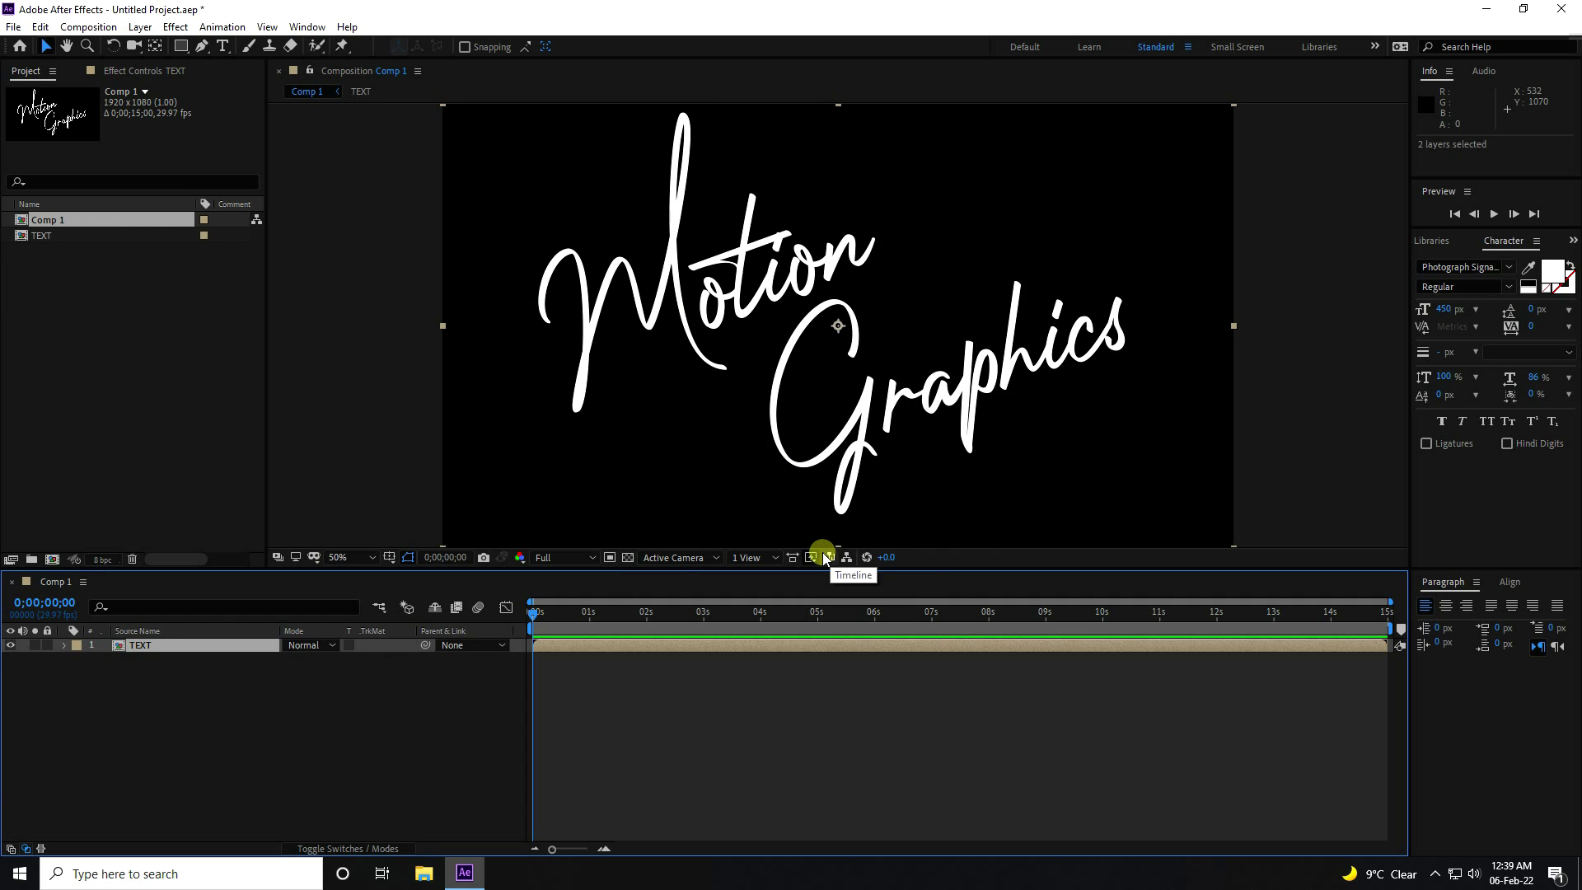
# Duplicate the TEXT layer and rename the top copy VEGAS.
pyautogui.click(165, 771)
pyautogui.click(165, 648)
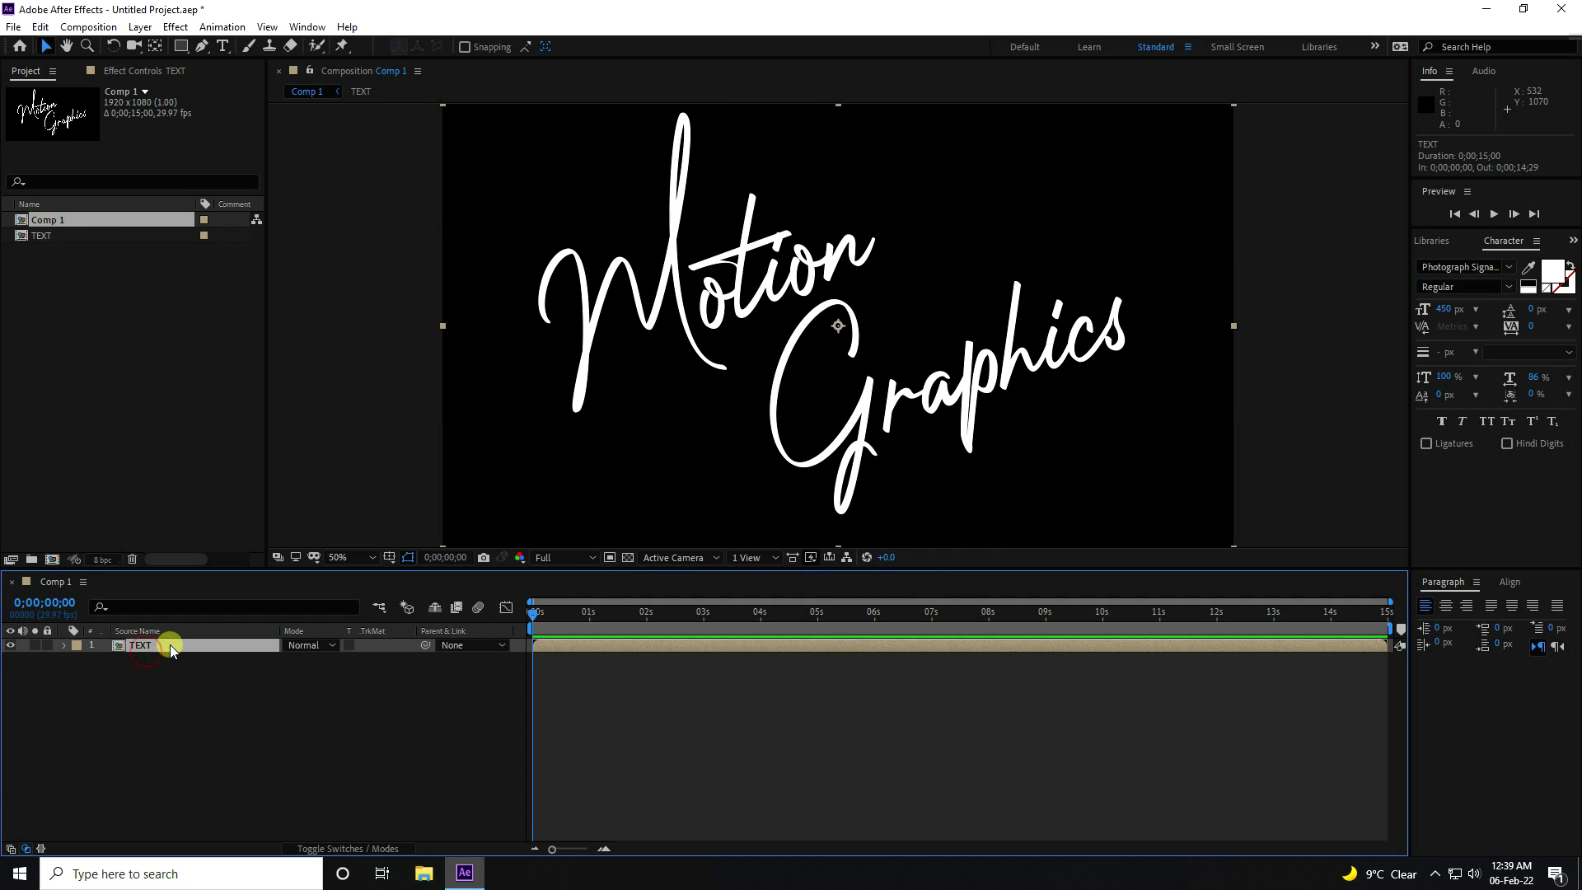
pyautogui.hotkey('ctrl', 'd')
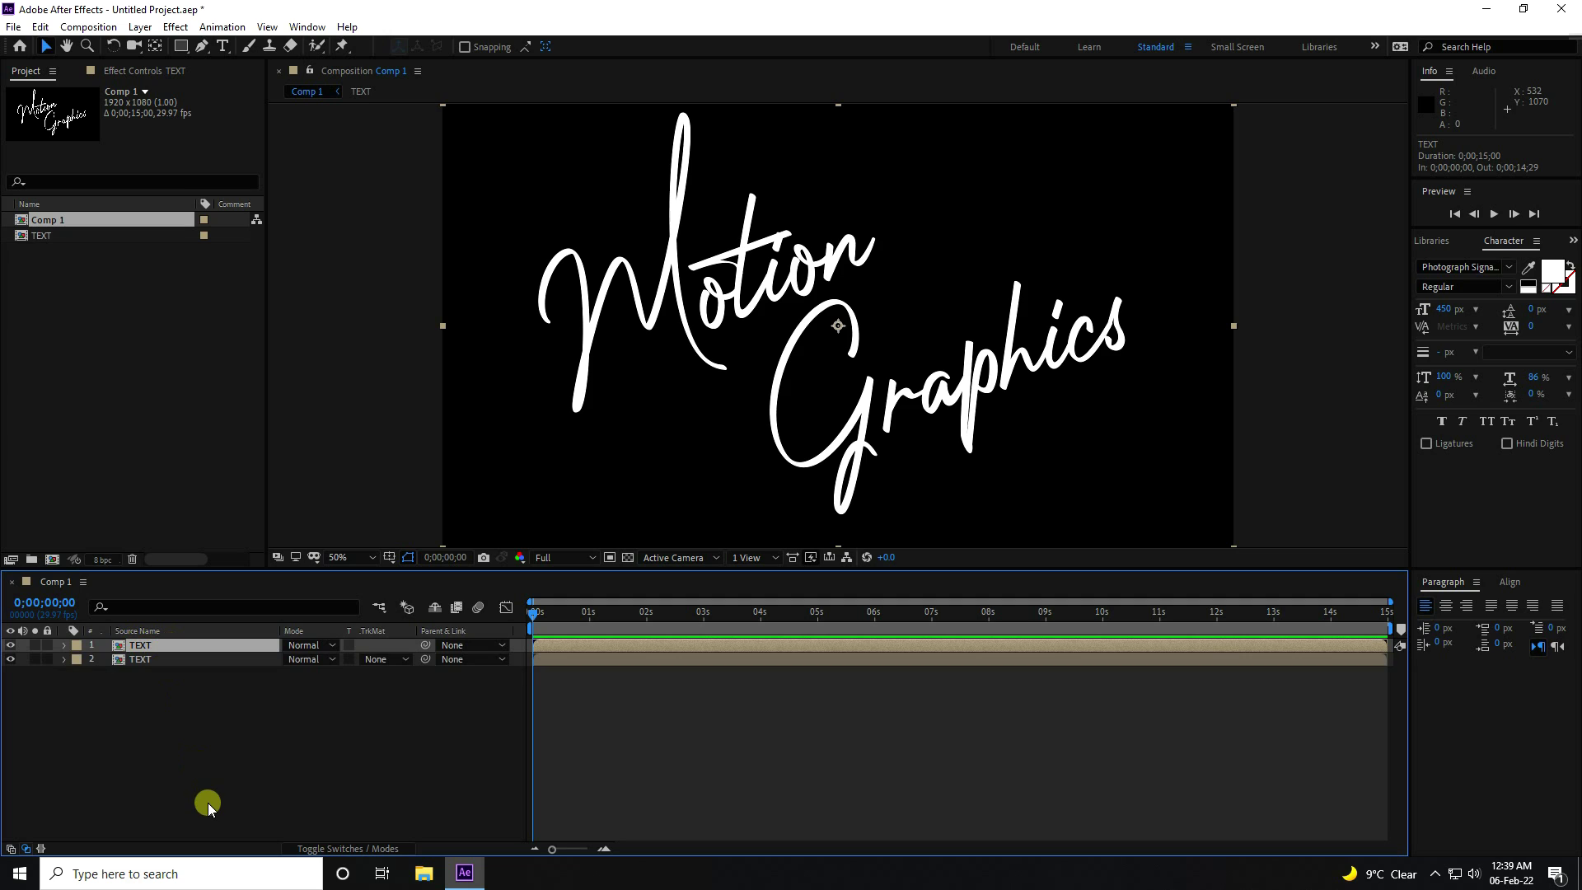
pyautogui.rightClick(158, 644)
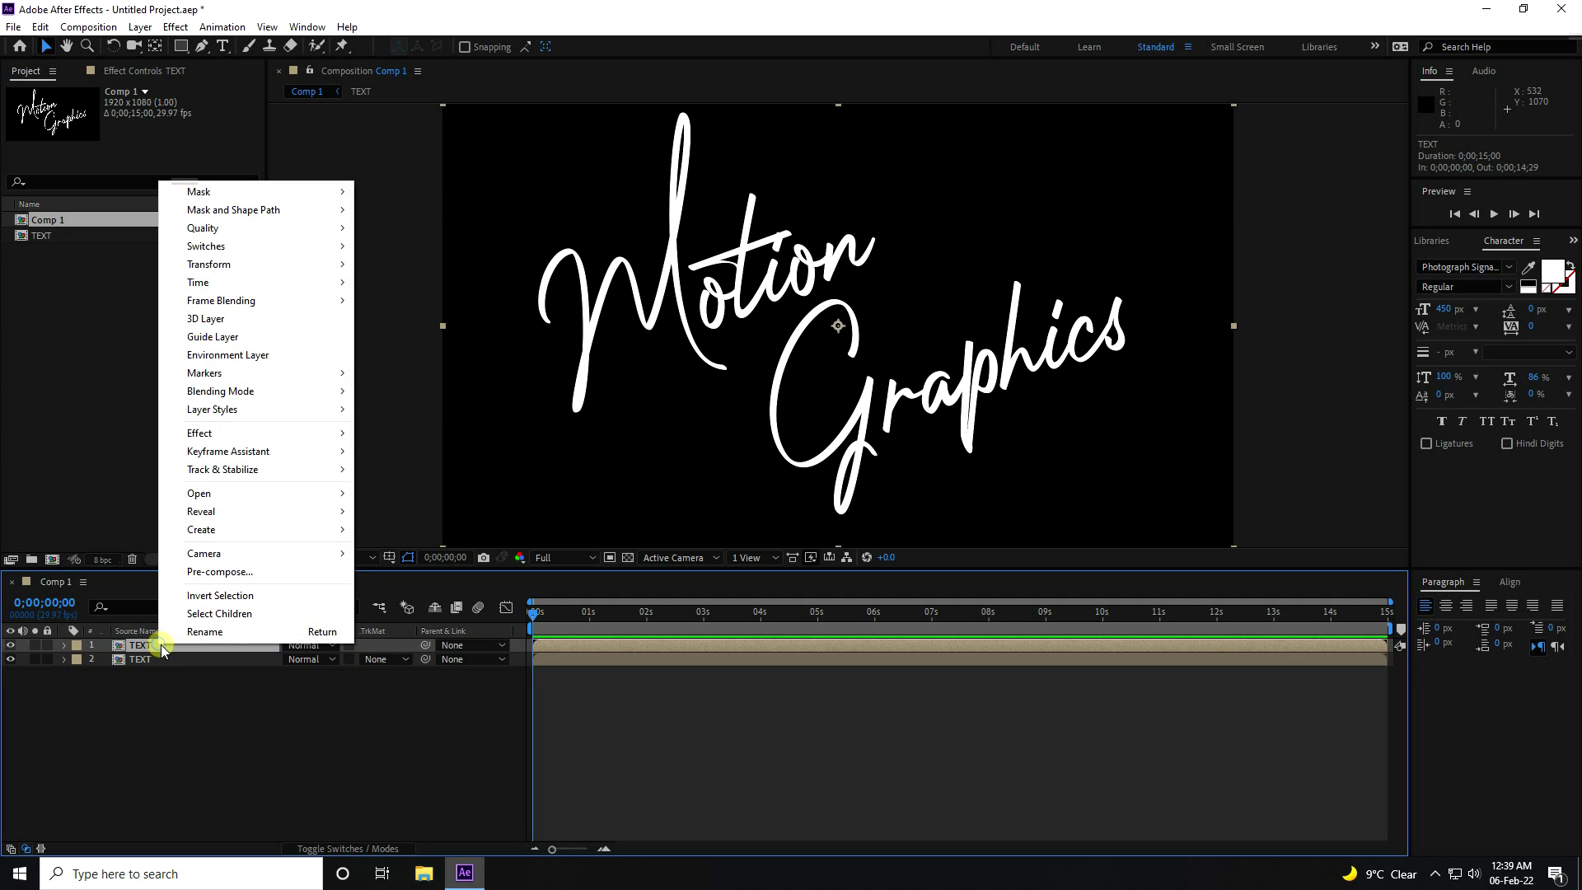
pyautogui.click(213, 633)
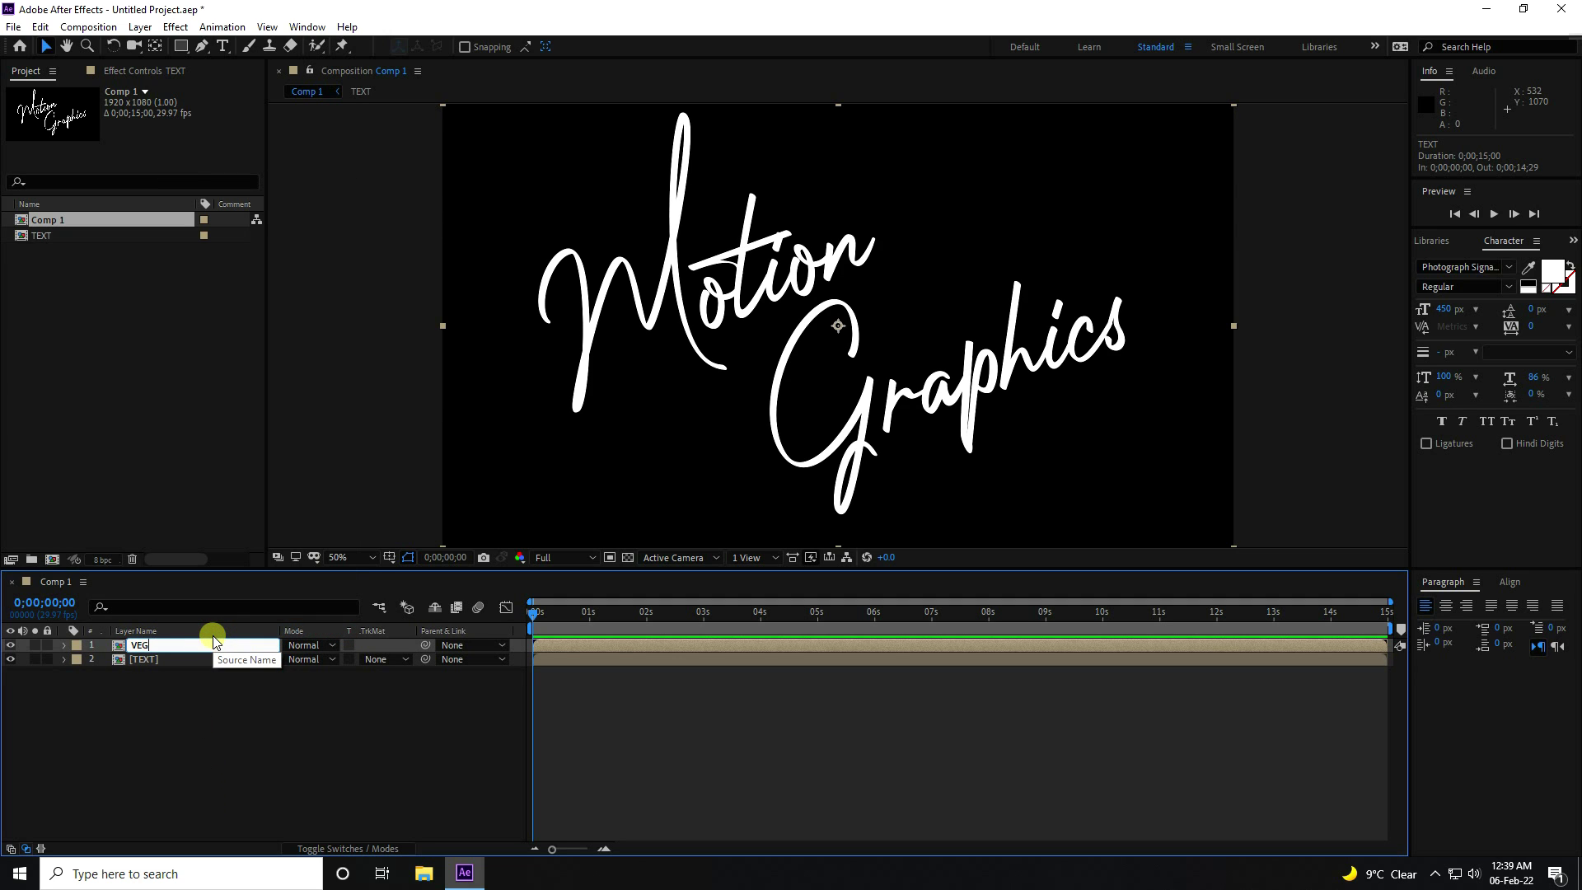
pyautogui.write('VEGAS')
pyautogui.click(216, 694)
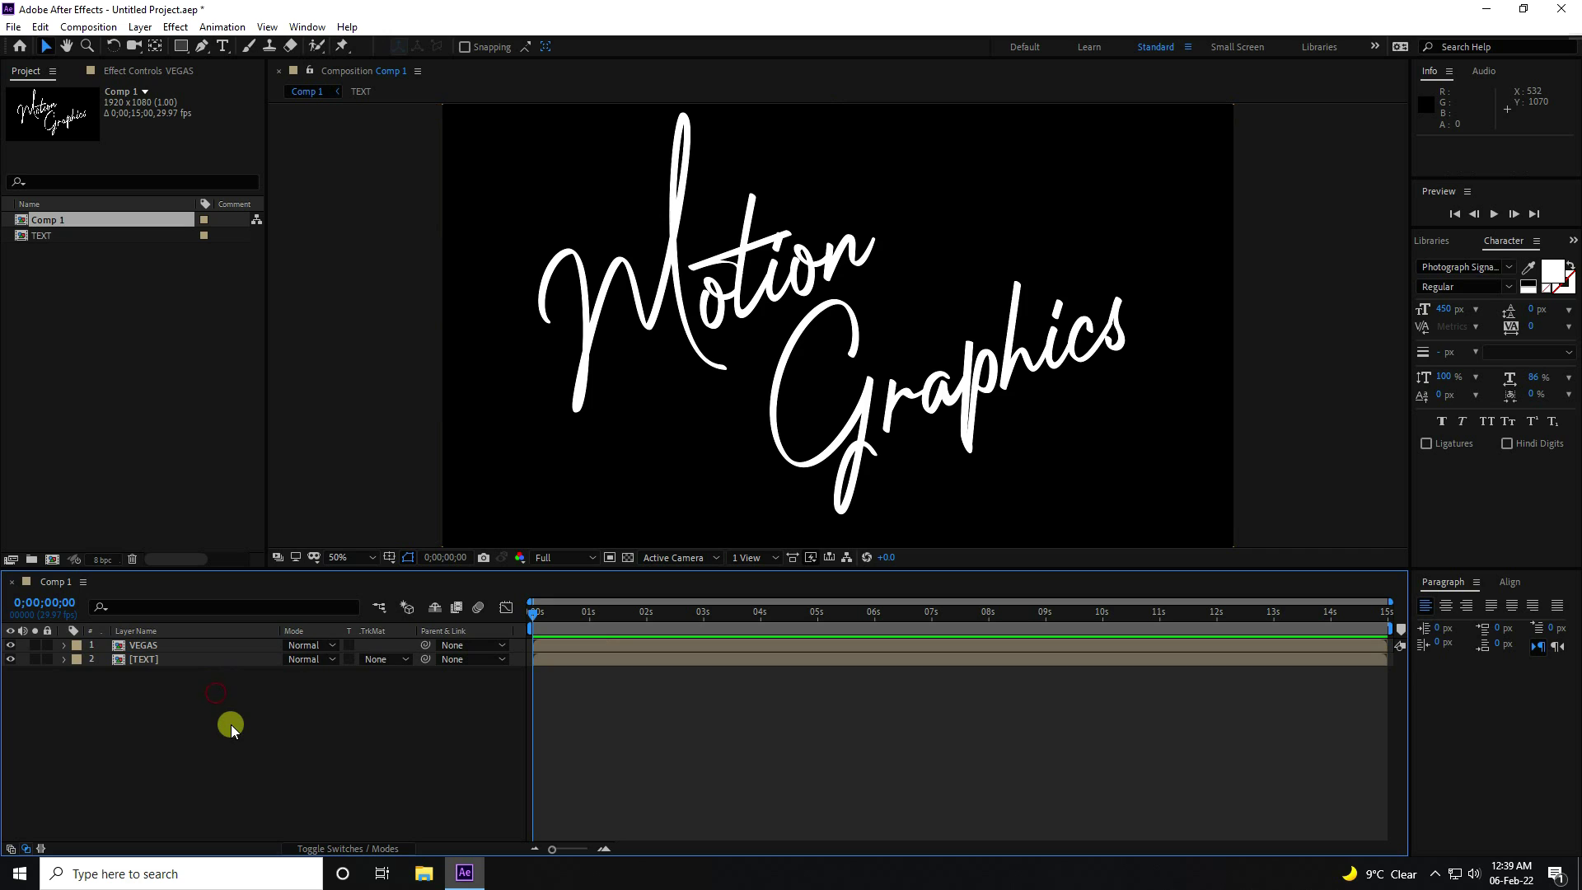
pyautogui.click(149, 647)
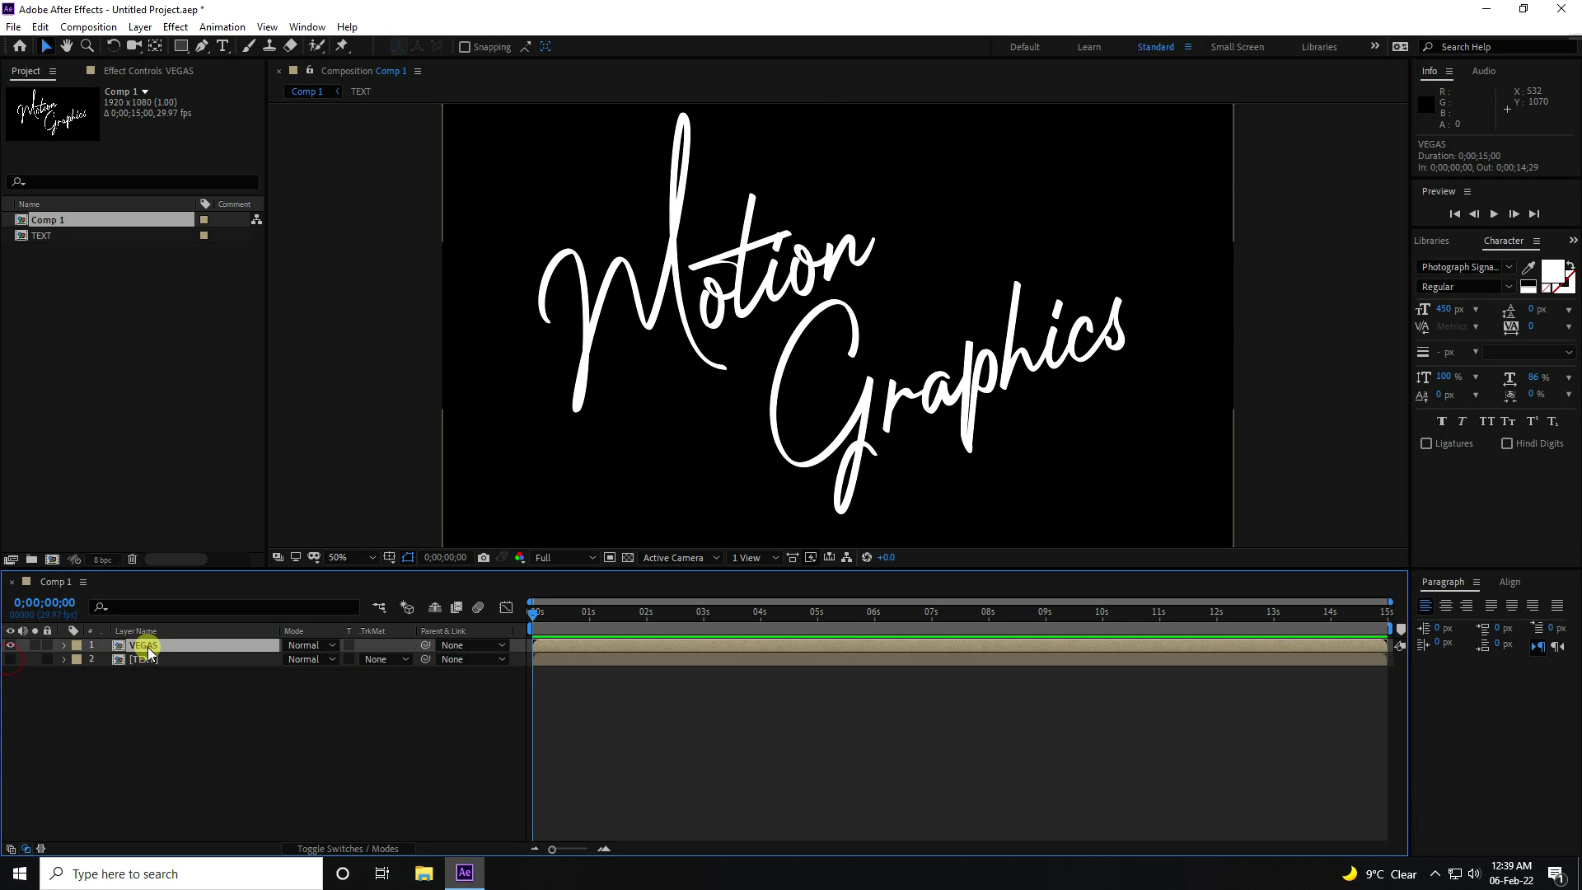
# Search 'veg' in Effects & Presets and drop the Generate > Vegas effect onto the VEGAS layer.
pyautogui.click(1571, 239)
pyautogui.click(1553, 256)
pyautogui.click(1487, 261)
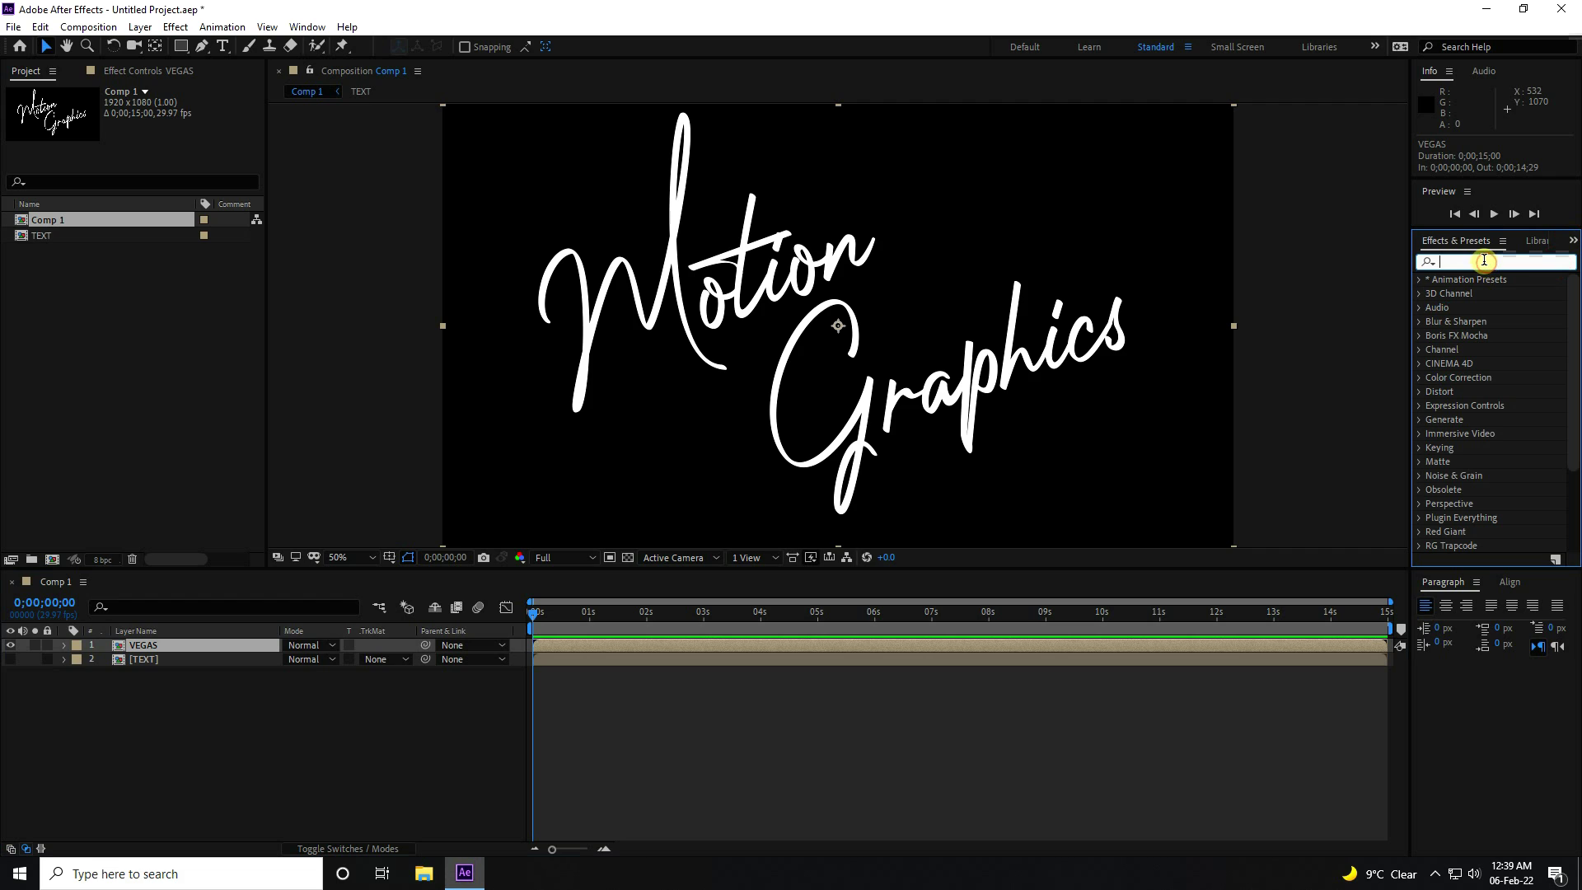
pyautogui.write('ve')
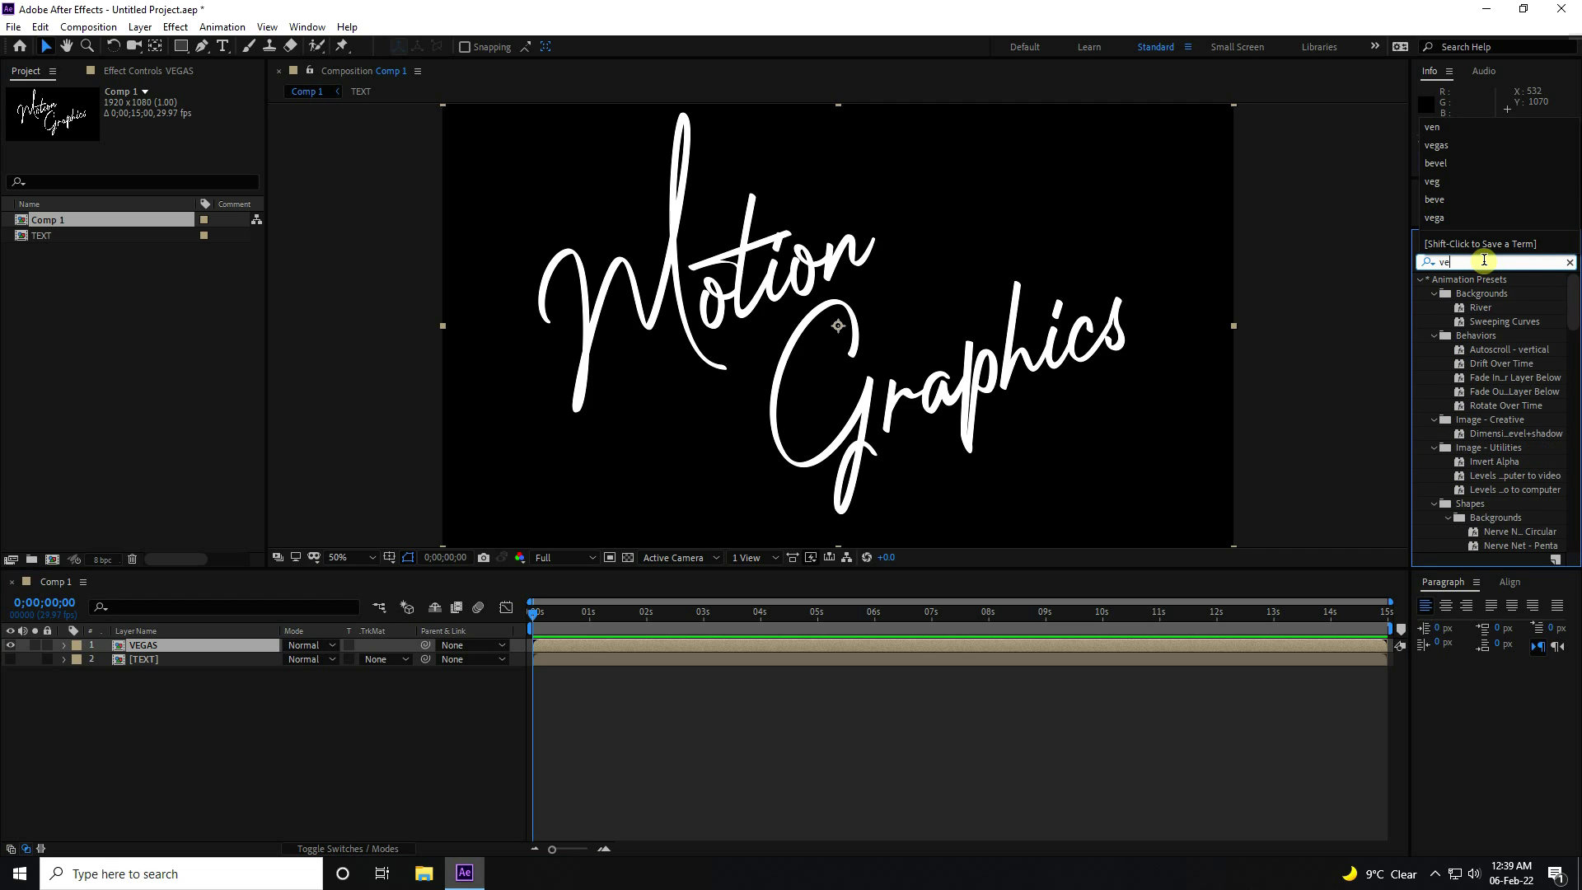
pyautogui.write('g')
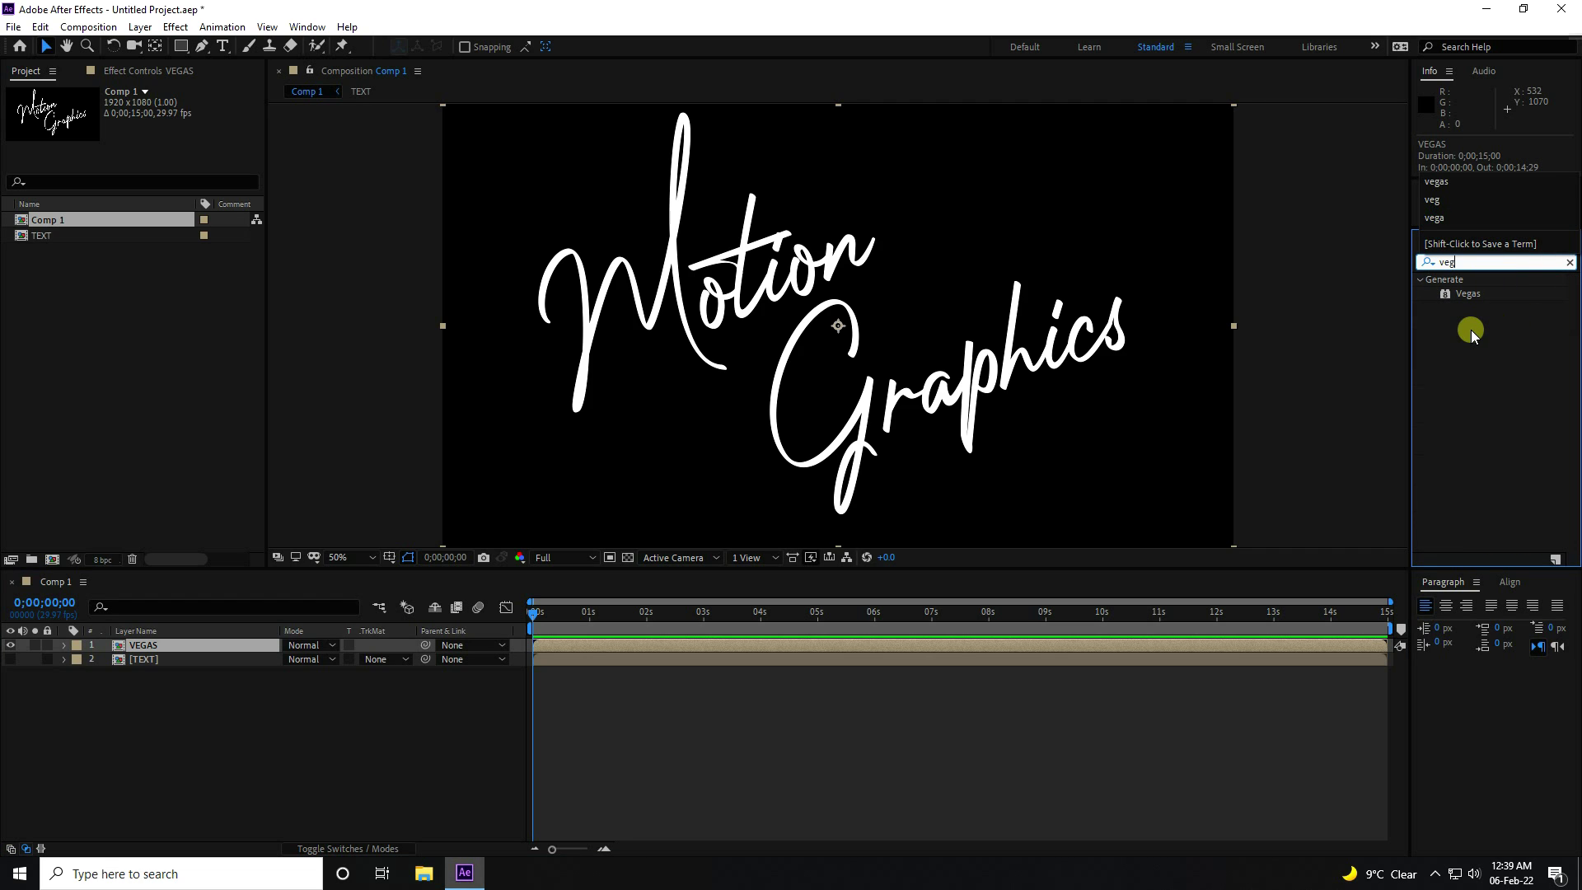
pyautogui.moveTo(1469, 300); pyautogui.dragTo(164, 647)
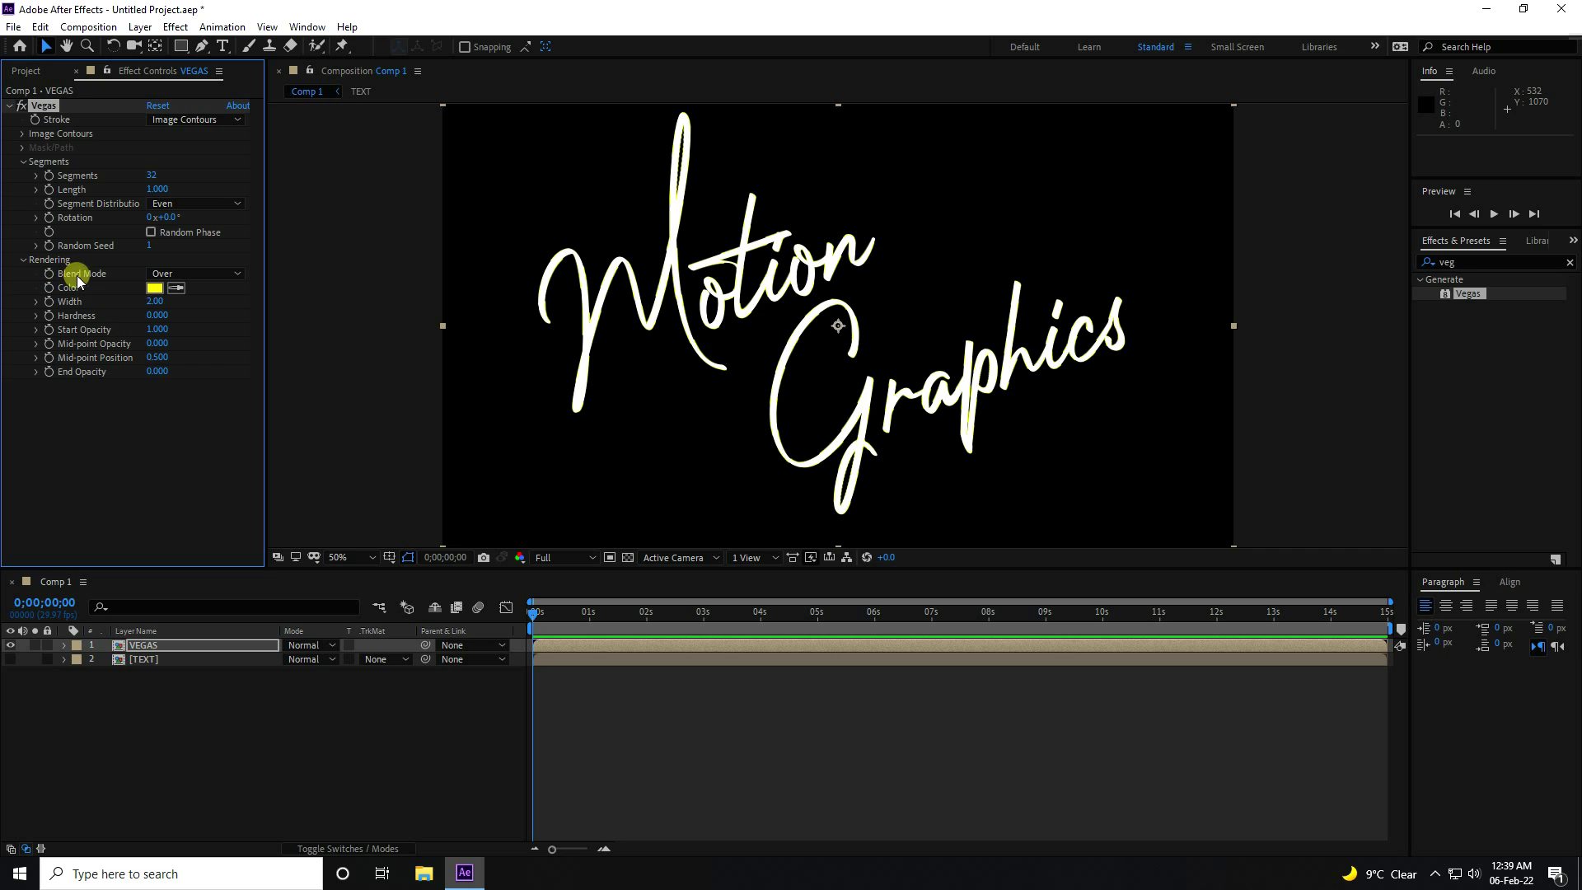
# Set the Vegas Blend Mode to Transparent with 1 segment.
pyautogui.click(216, 275)
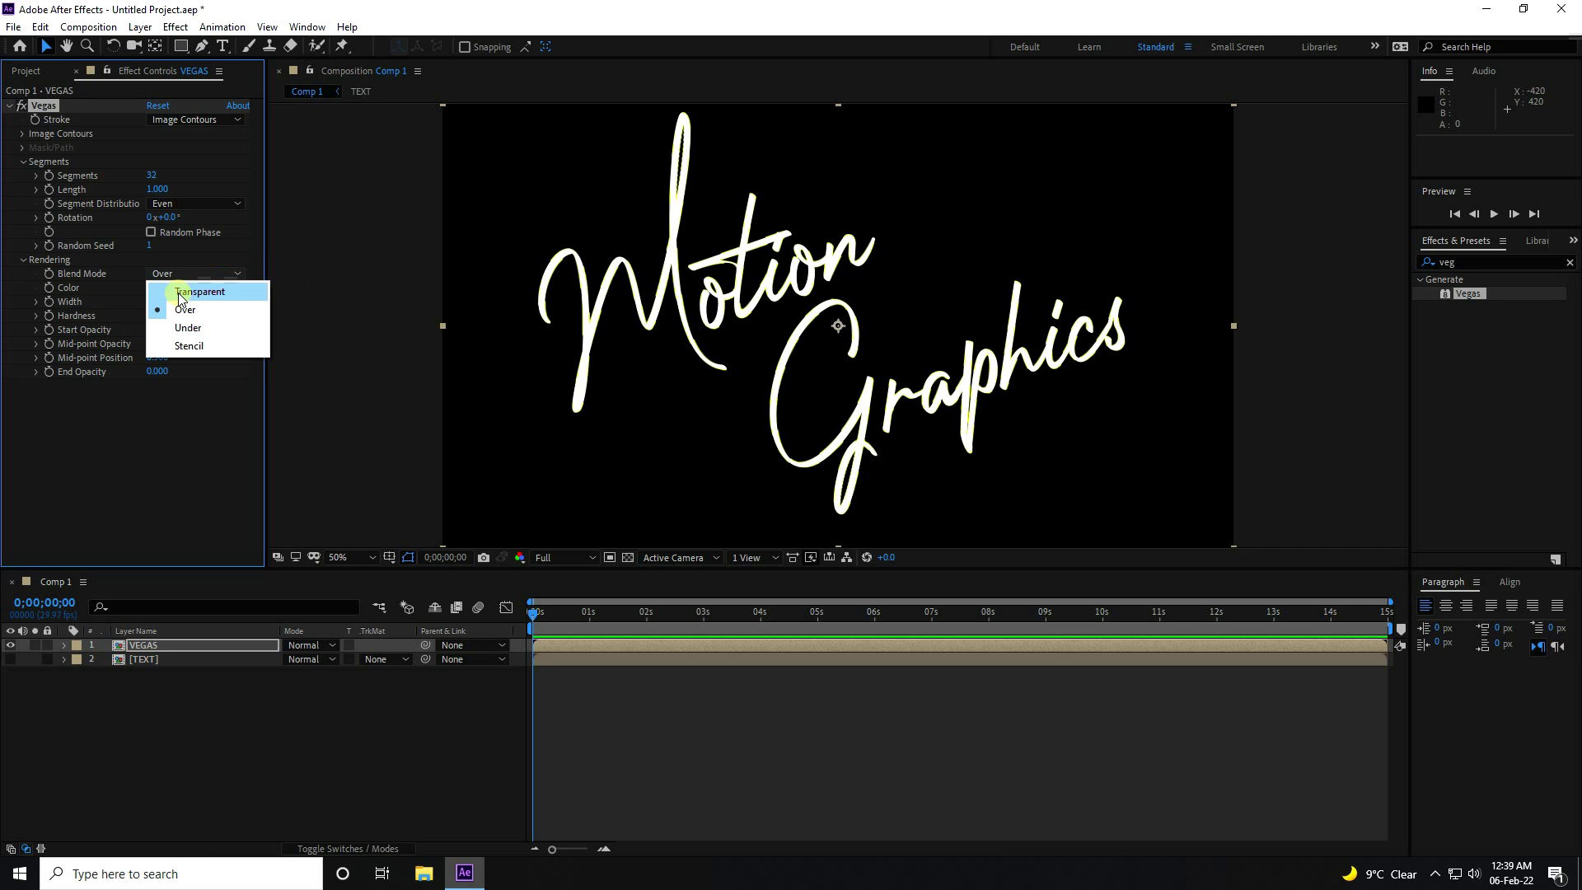
pyautogui.click(216, 292)
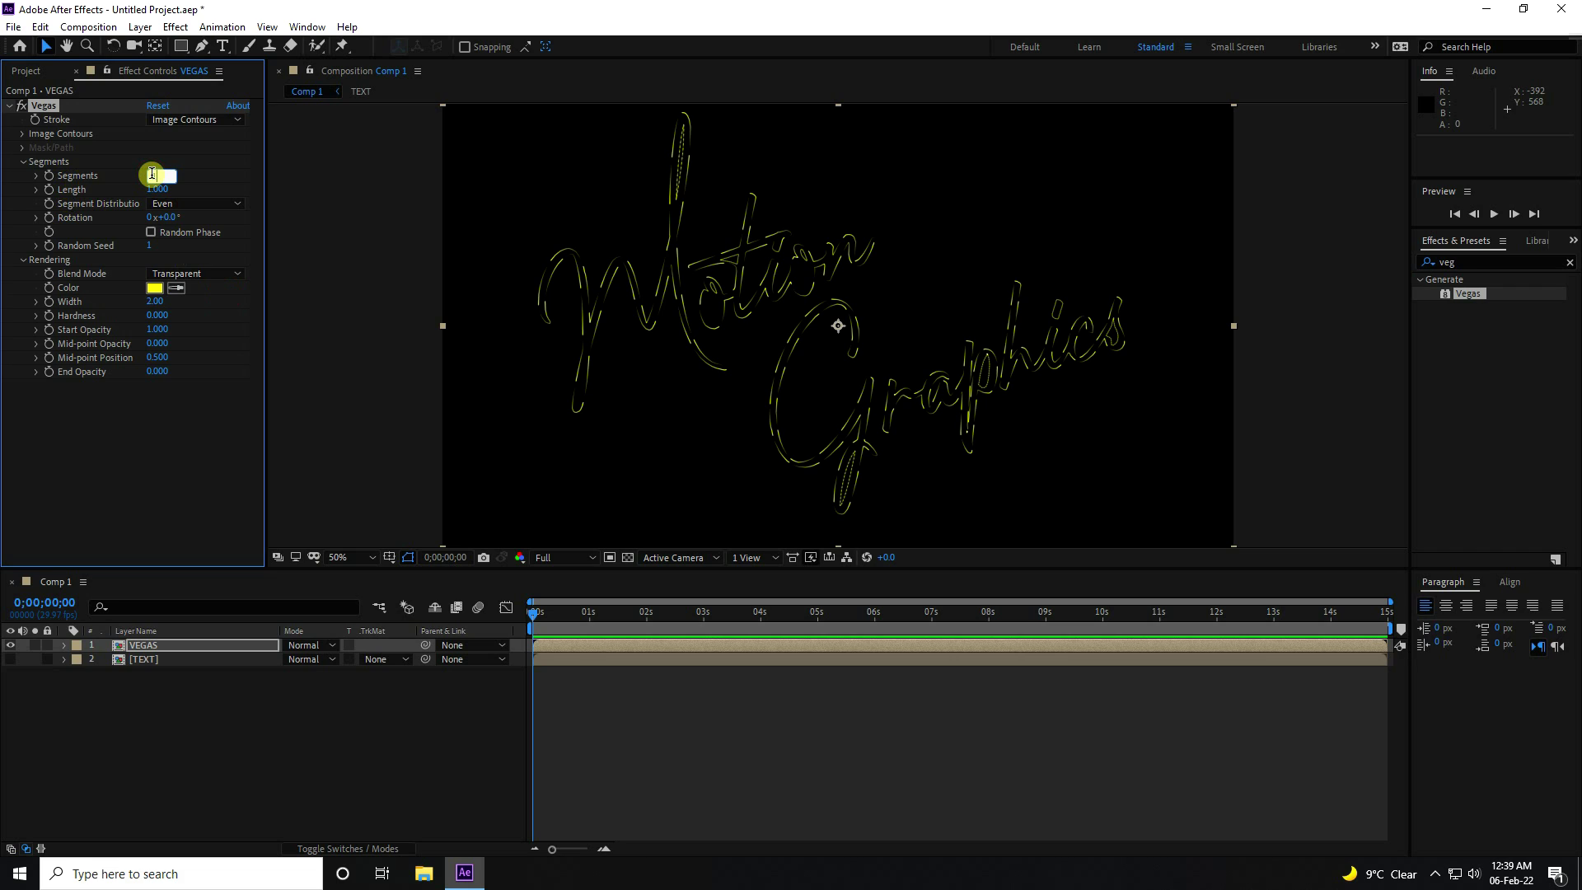
pyautogui.press('Return')
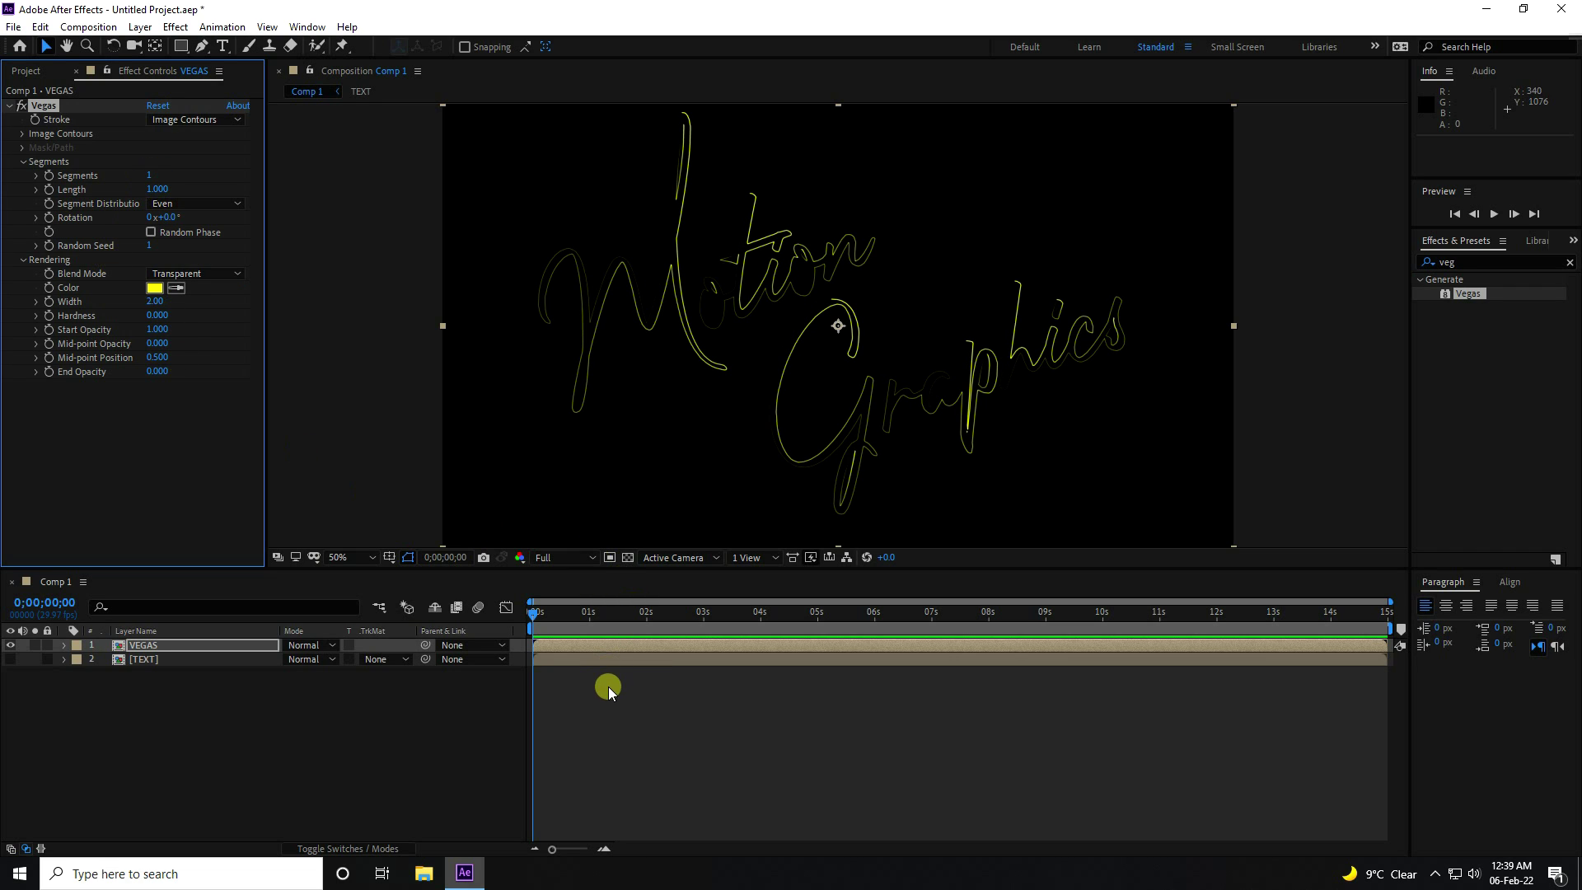
# Change the Vegas stroke colour to blue with hue 200 (00AAFF).
pyautogui.click(153, 288)
pyautogui.click(545, 578)
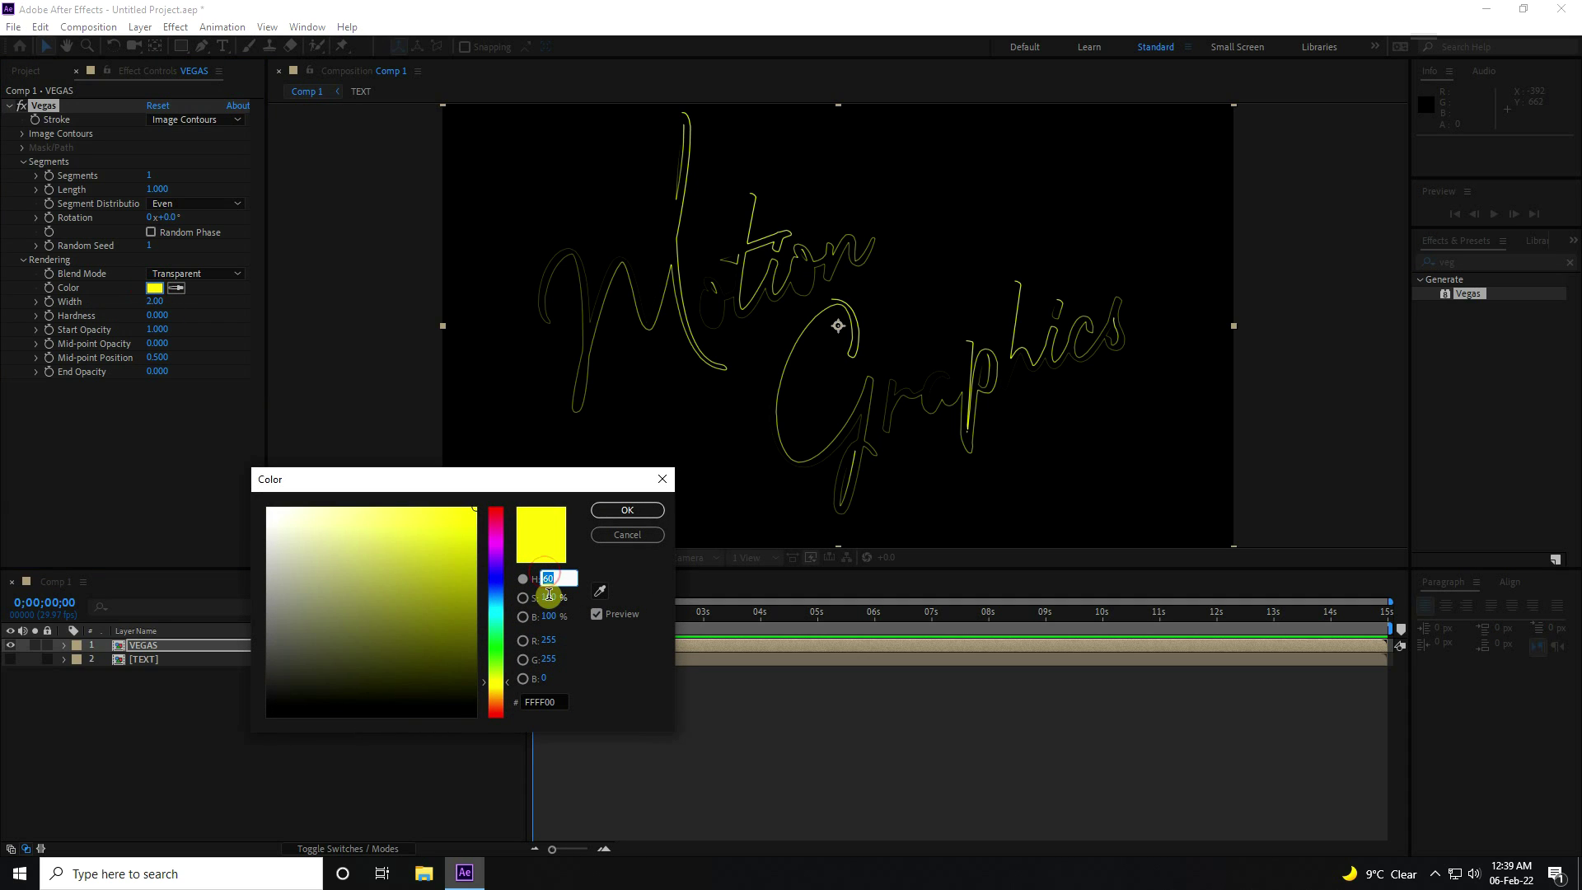
pyautogui.write('200')
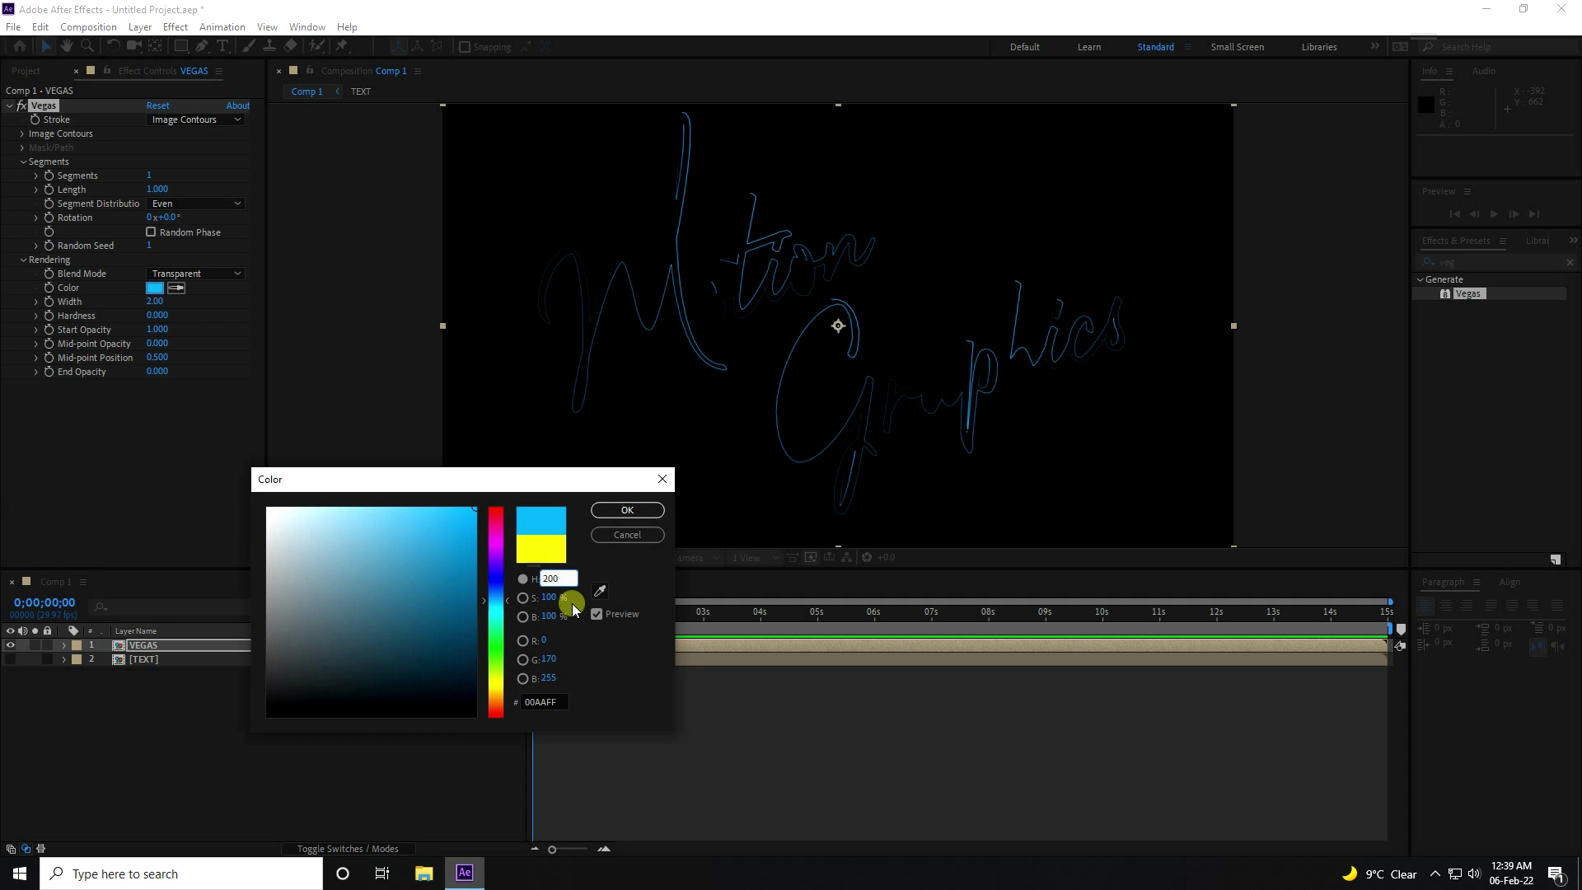
pyautogui.click(625, 508)
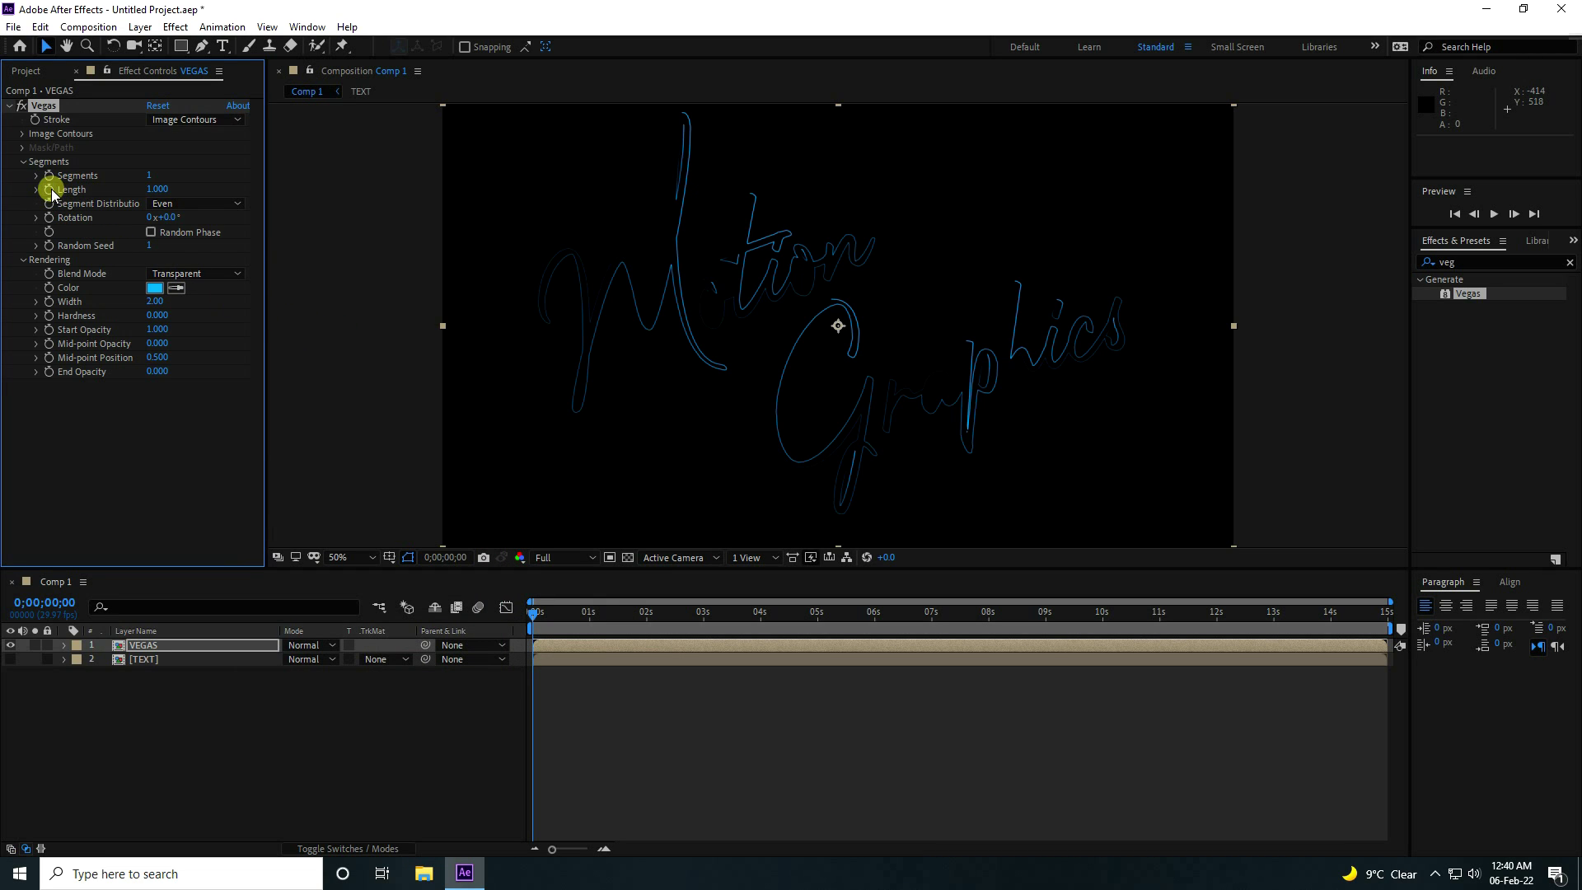
# Keyframe the stroke Length from 0 to 0.6 at 2 s, starting a Rotation keyframe.
pyautogui.moveTo(157, 189)
pyautogui.mouseDown()
pyautogui.moveTo(4, 191)
pyautogui.moveTo(63, 191)
pyautogui.mouseUp()
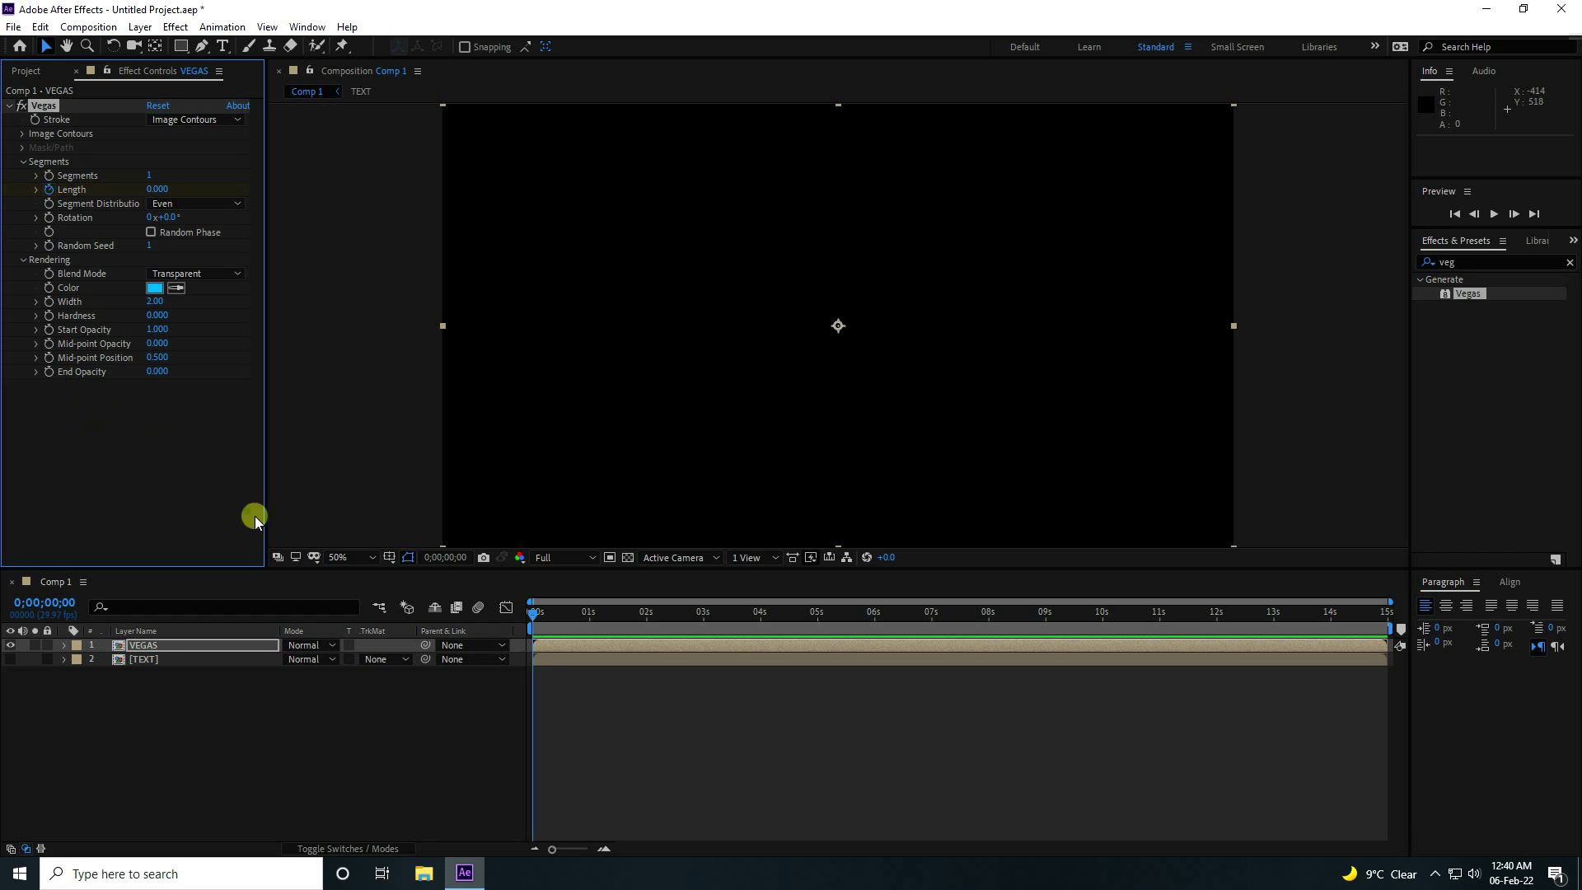
pyautogui.click(49, 217)
pyautogui.moveTo(534, 630); pyautogui.dragTo(652, 641)
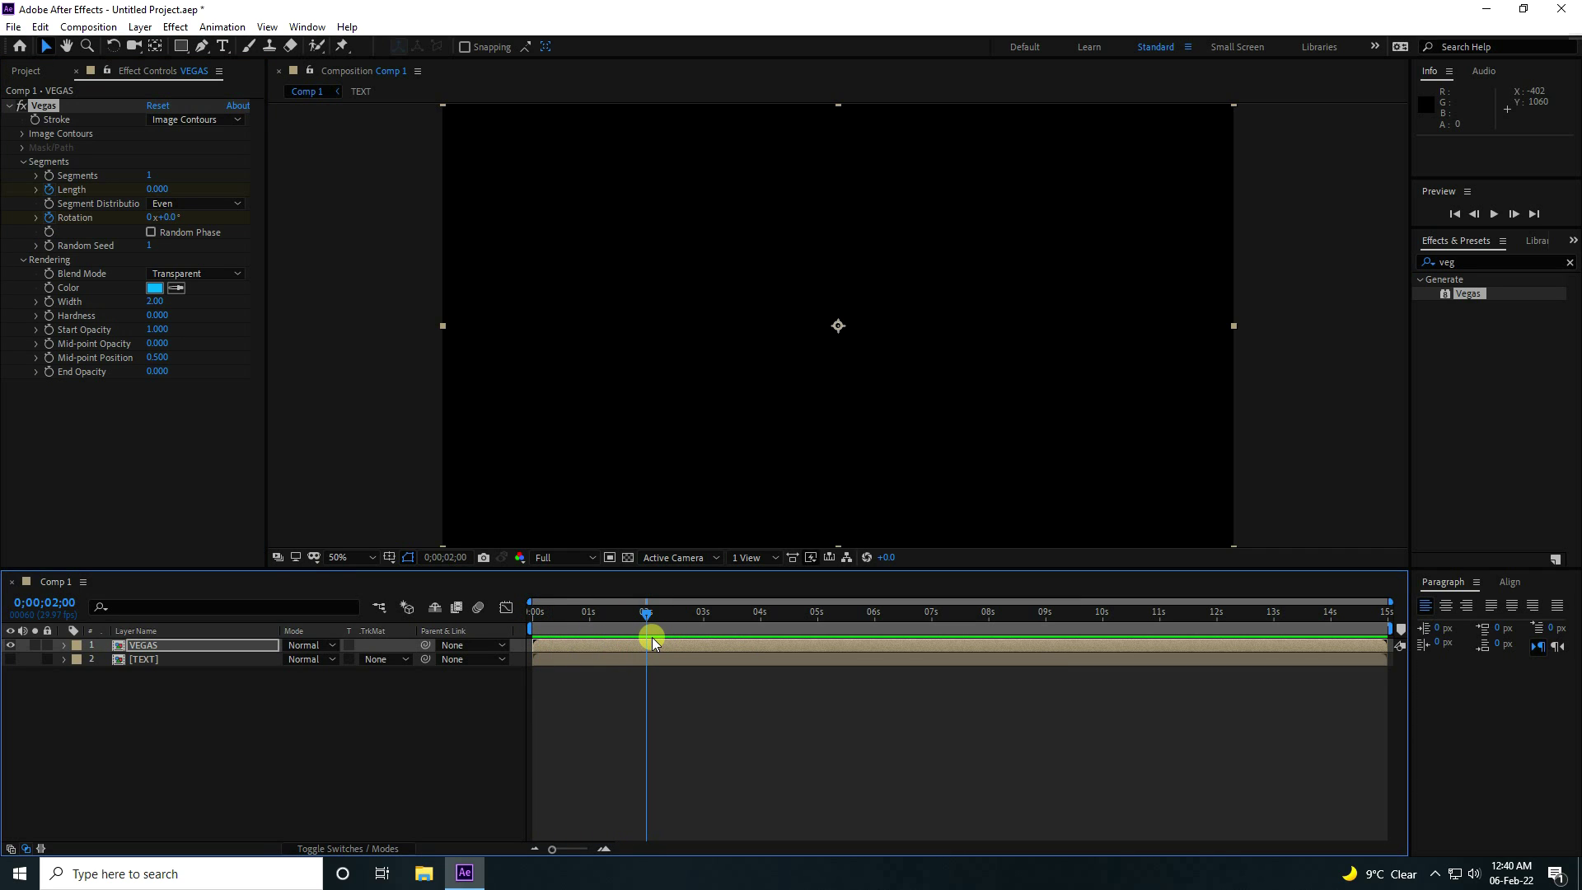
pyautogui.click(162, 189)
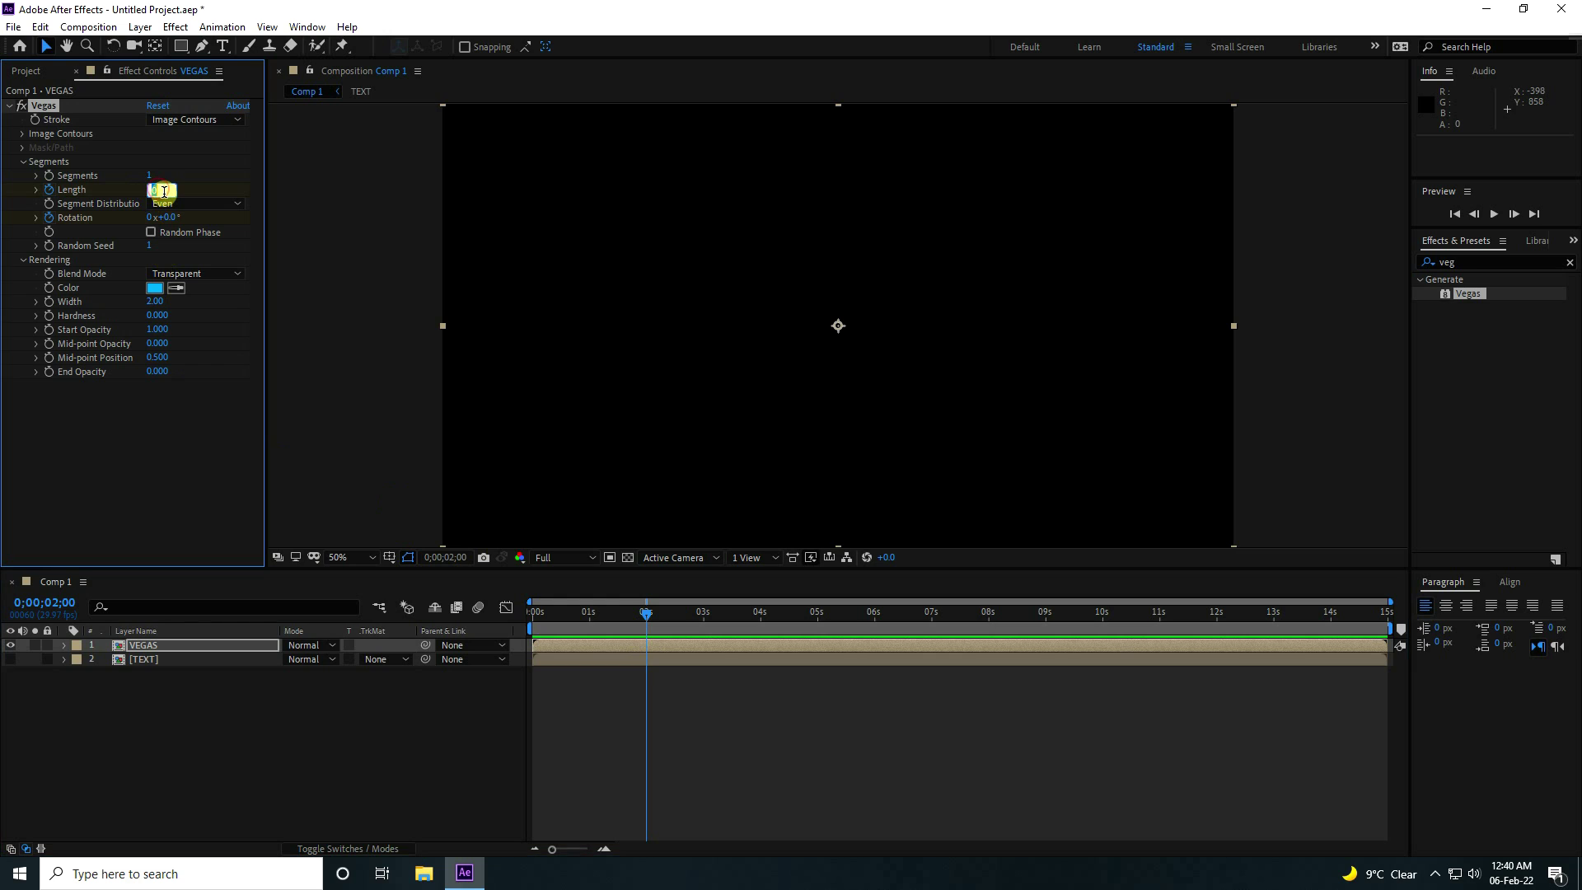
pyautogui.press('Return')
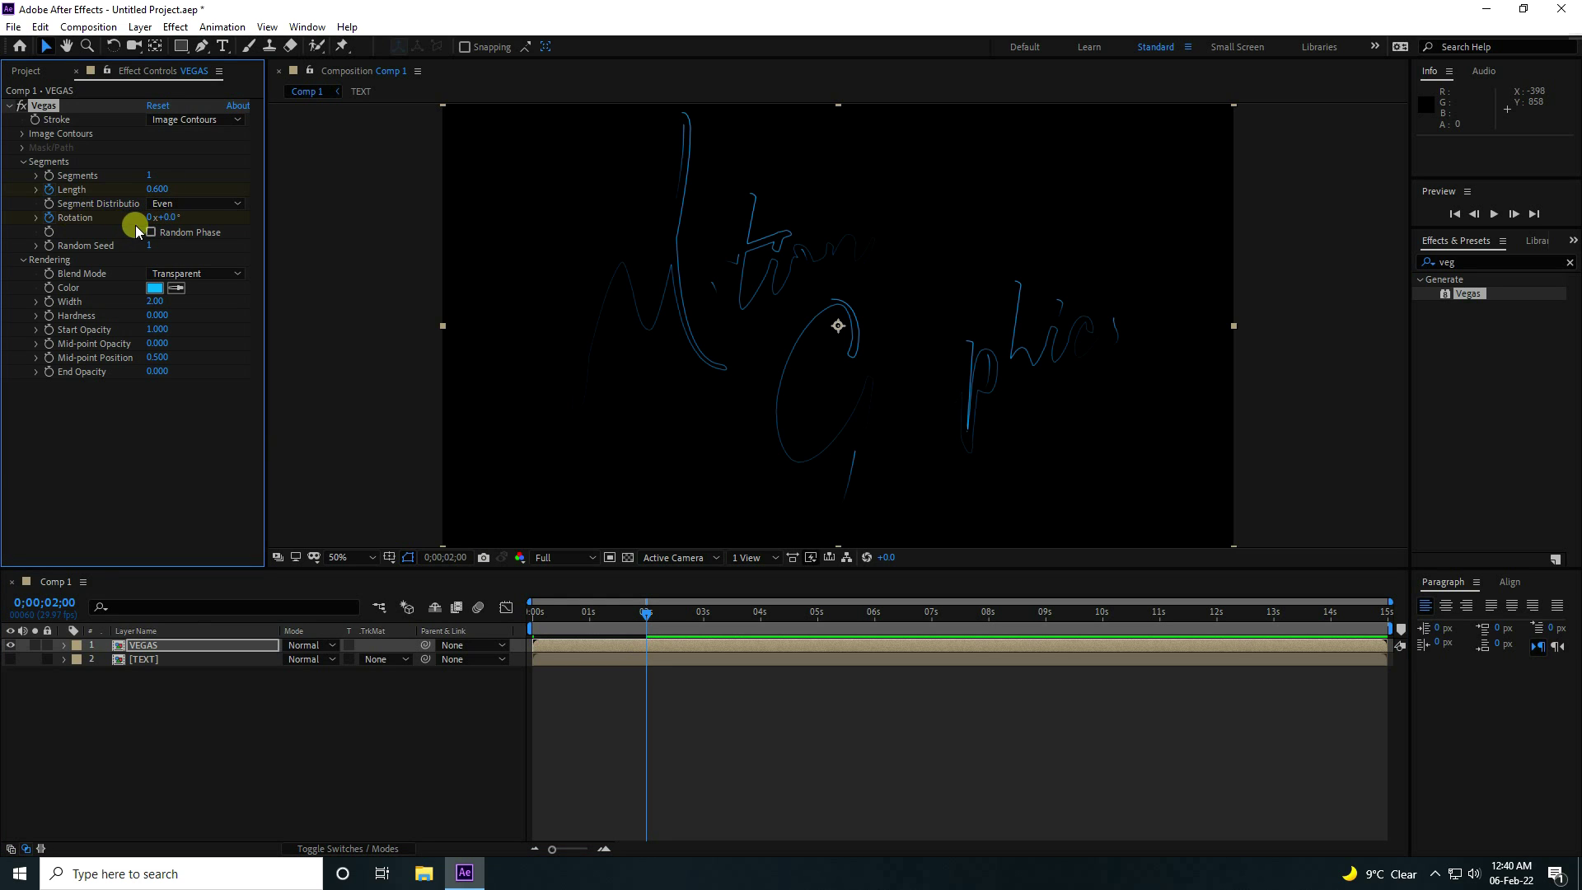
# Set Rotation to 5 turns at 8 s and play the animation from the start.
pyautogui.moveTo(647, 618); pyautogui.dragTo(991, 647)
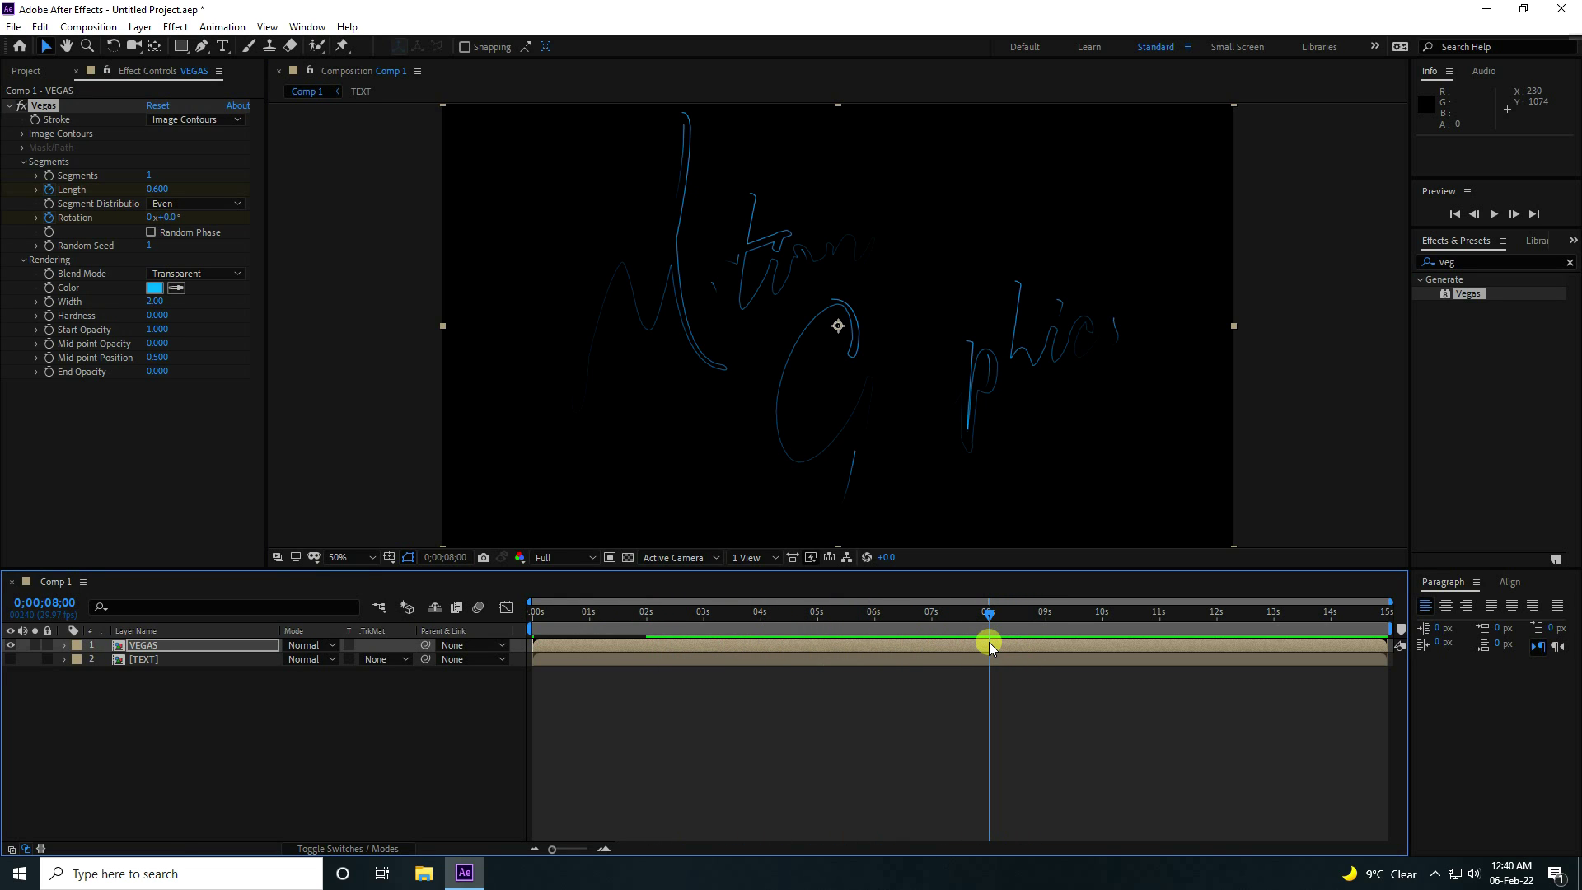
pyautogui.click(149, 218)
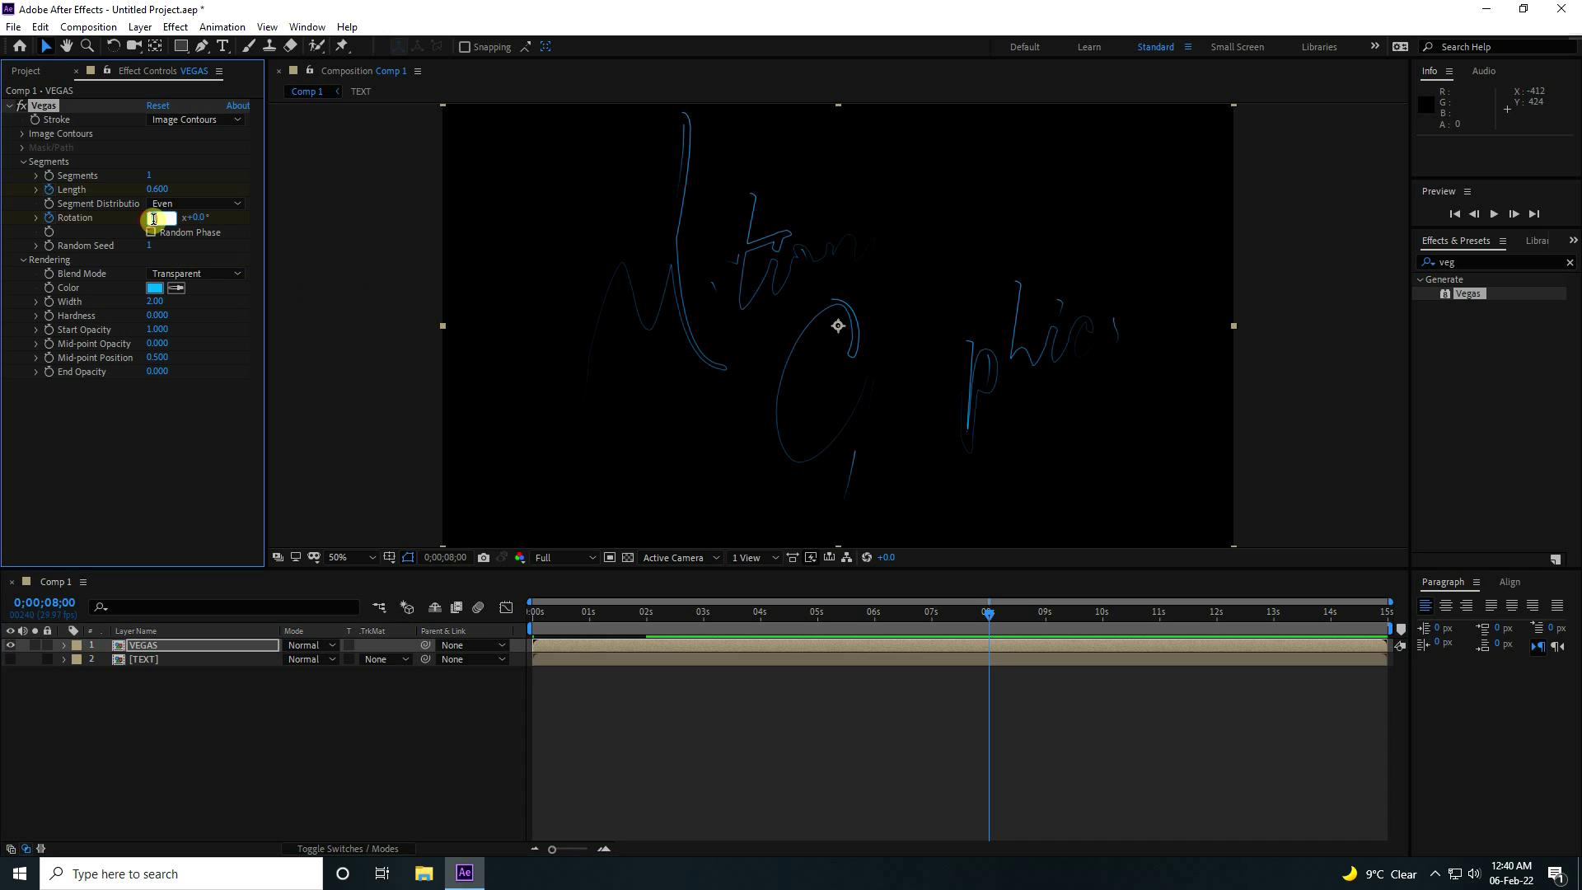
pyautogui.write('5')
pyautogui.press('Return')
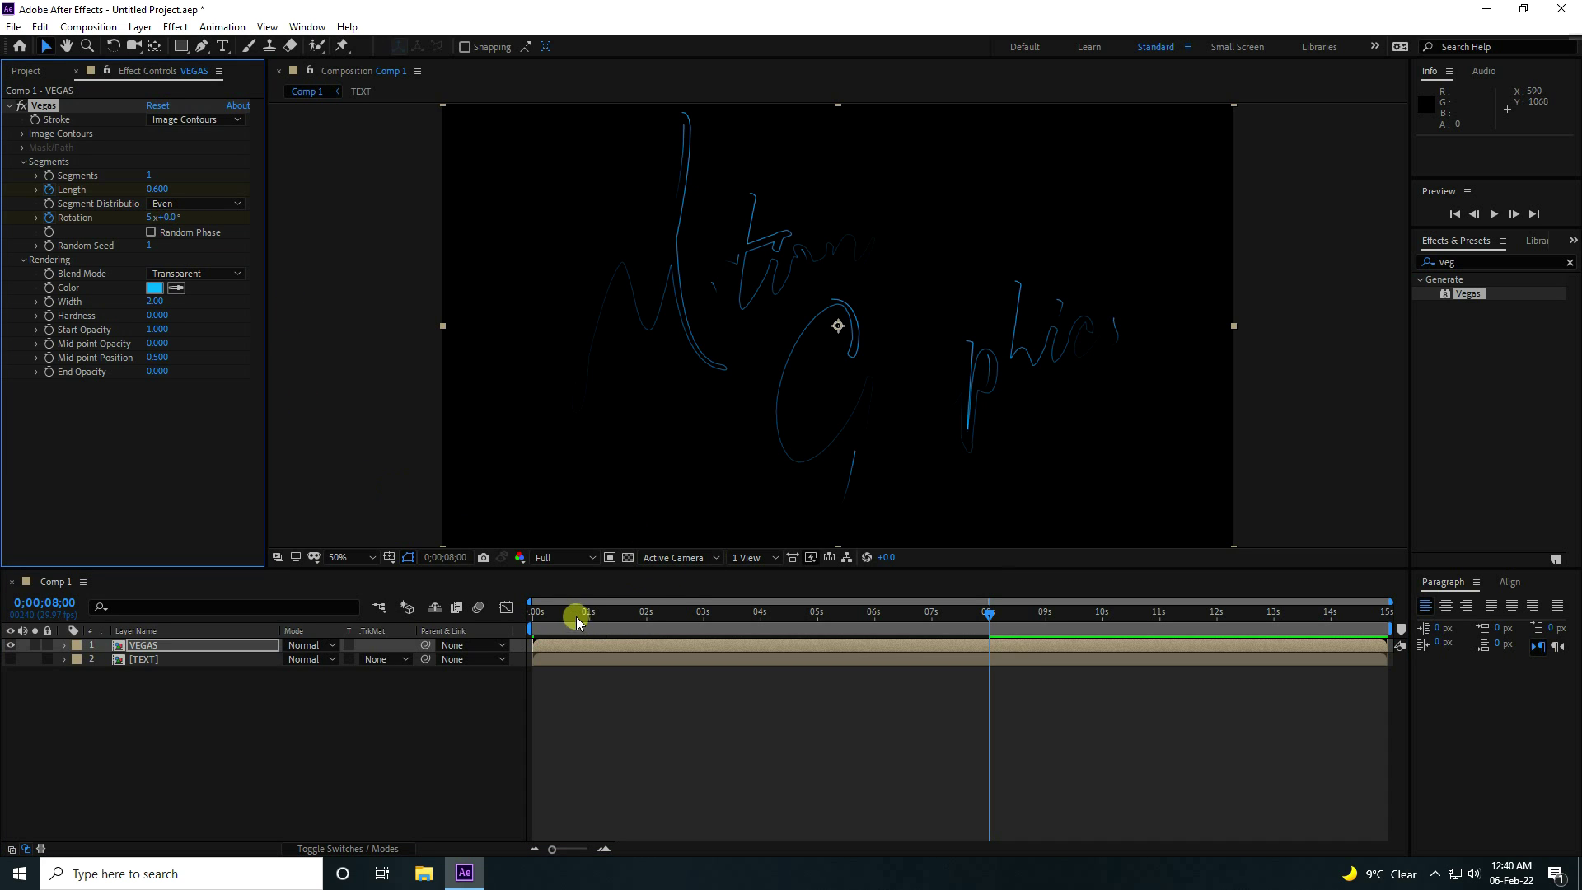
pyautogui.moveTo(577, 614); pyautogui.dragTo(459, 626)
pyautogui.press('space')
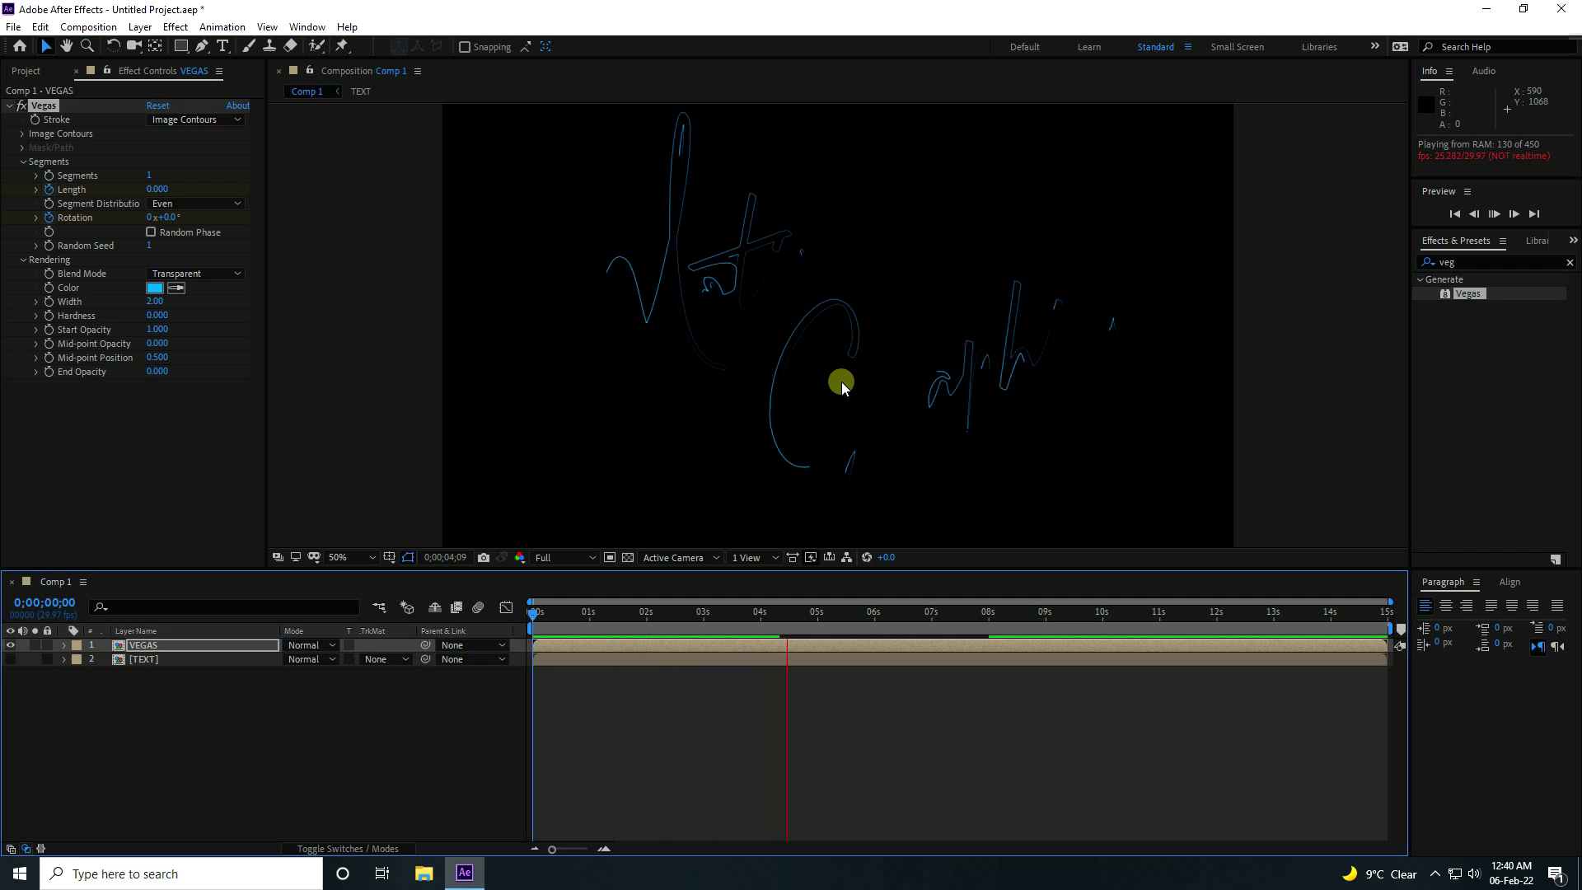
# Keyframe Vegas Start Opacity from 6 s down to 0 at 8 s, then preview the fade.
pyautogui.moveTo(835, 619)
pyautogui.mouseDown()
pyautogui.moveTo(618, 620)
pyautogui.moveTo(907, 646)
pyautogui.moveTo(874, 653)
pyautogui.mouseUp()
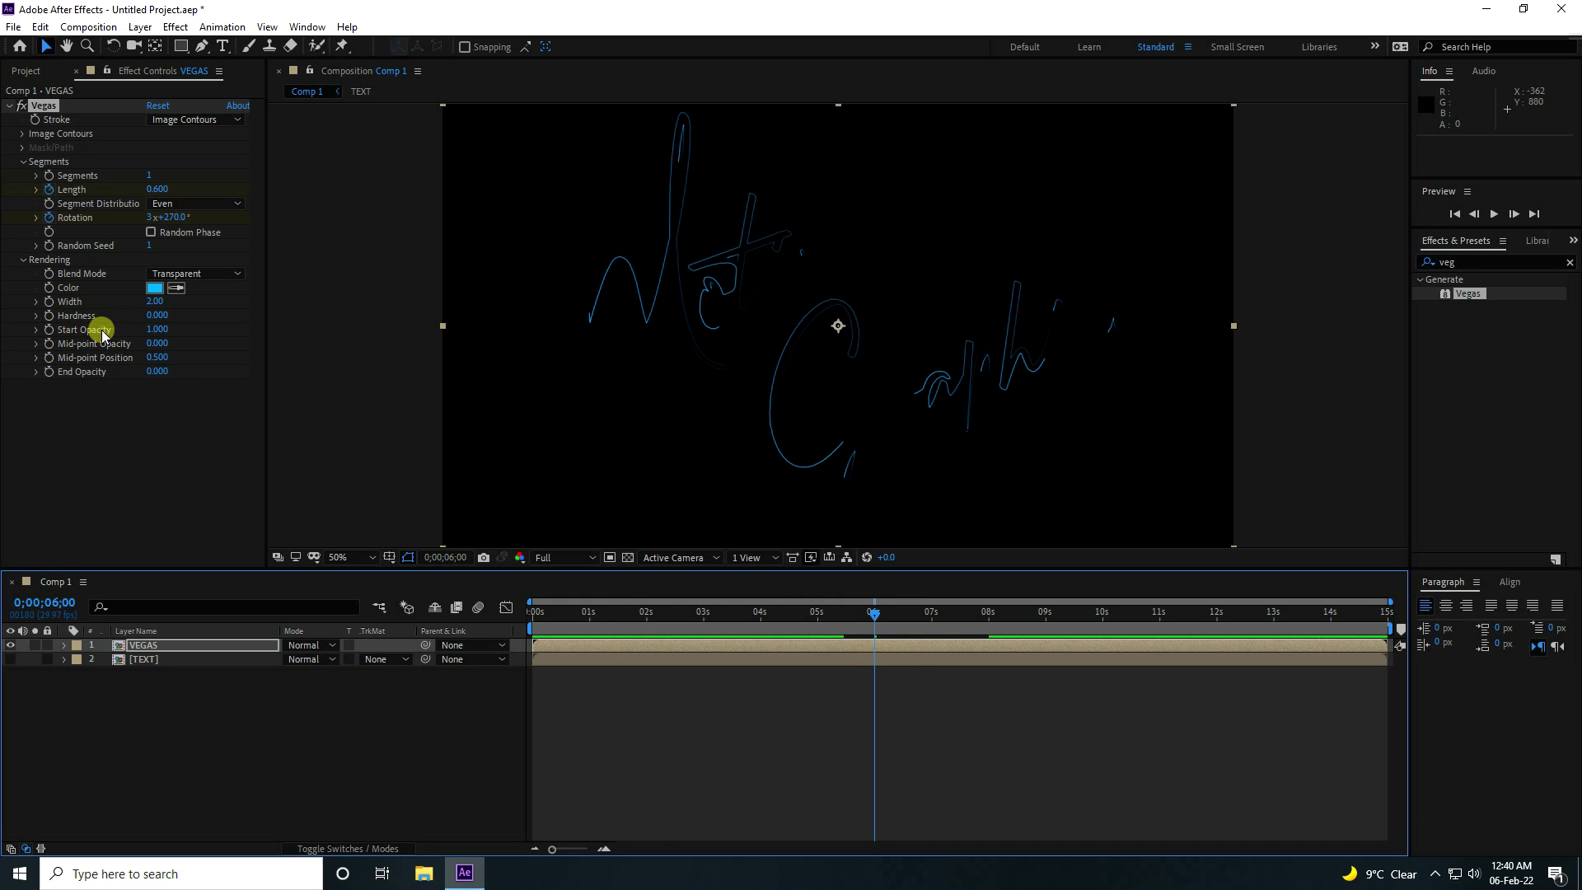
pyautogui.click(48, 329)
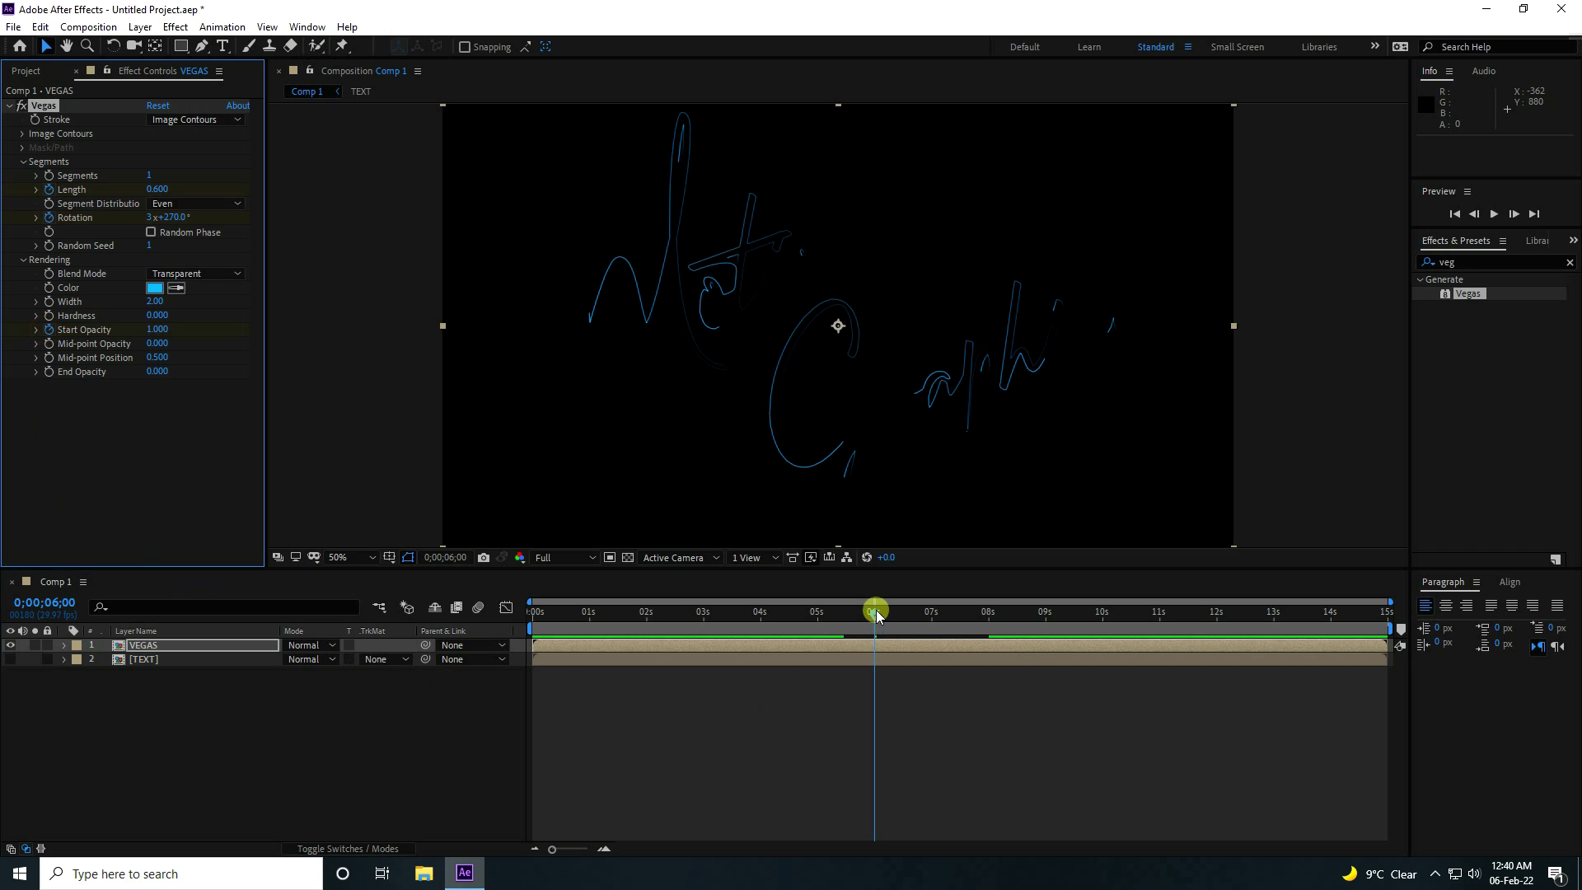
pyautogui.moveTo(877, 610); pyautogui.dragTo(990, 646)
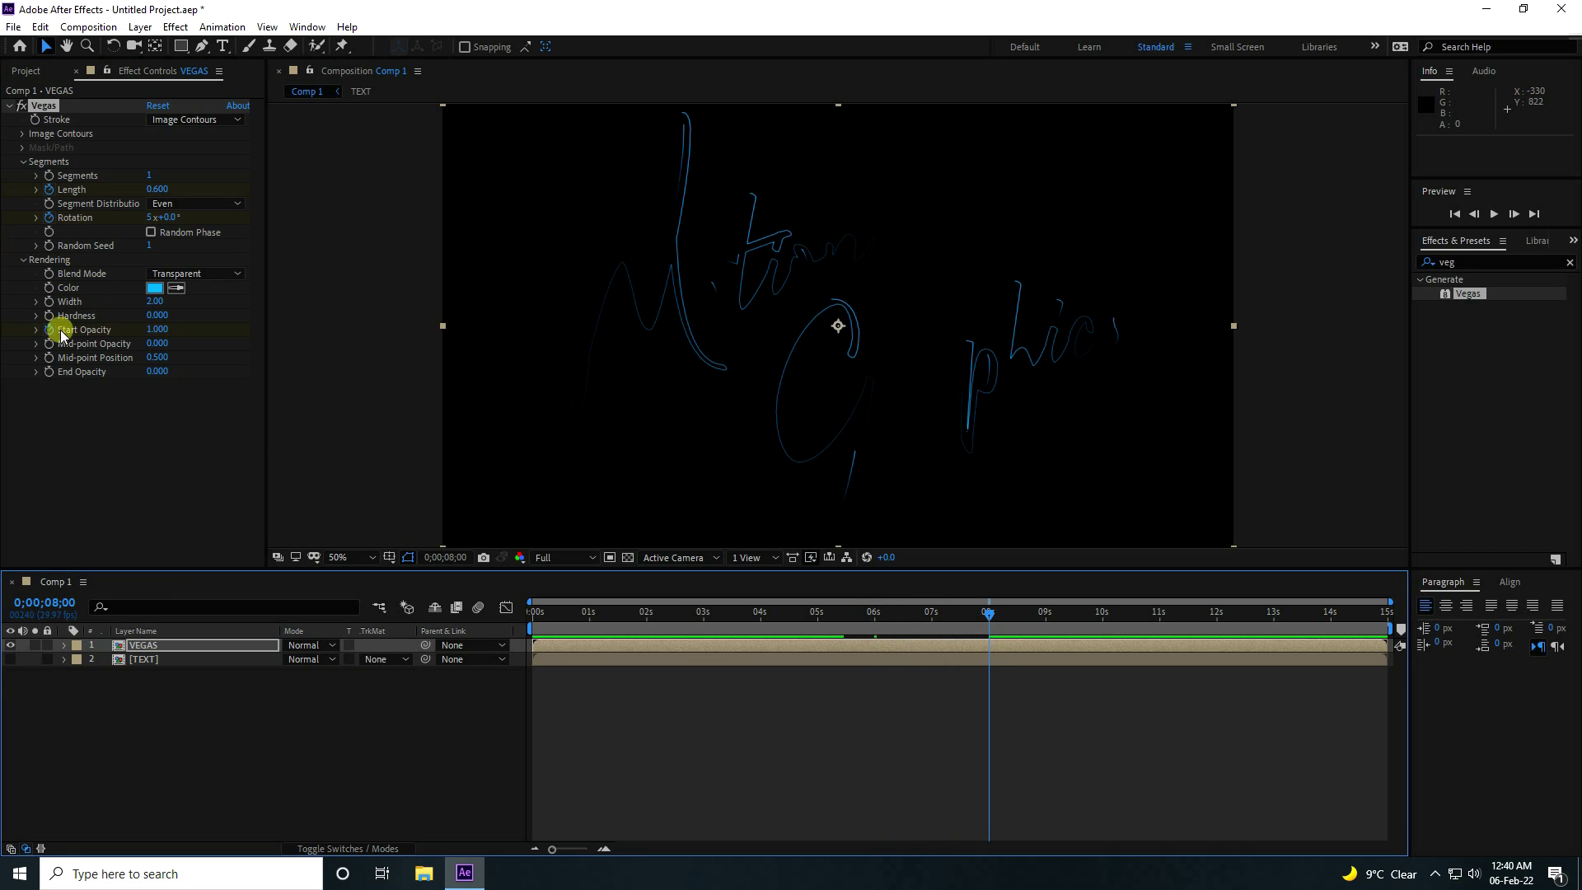
pyautogui.moveTo(155, 329); pyautogui.dragTo(4, 327)
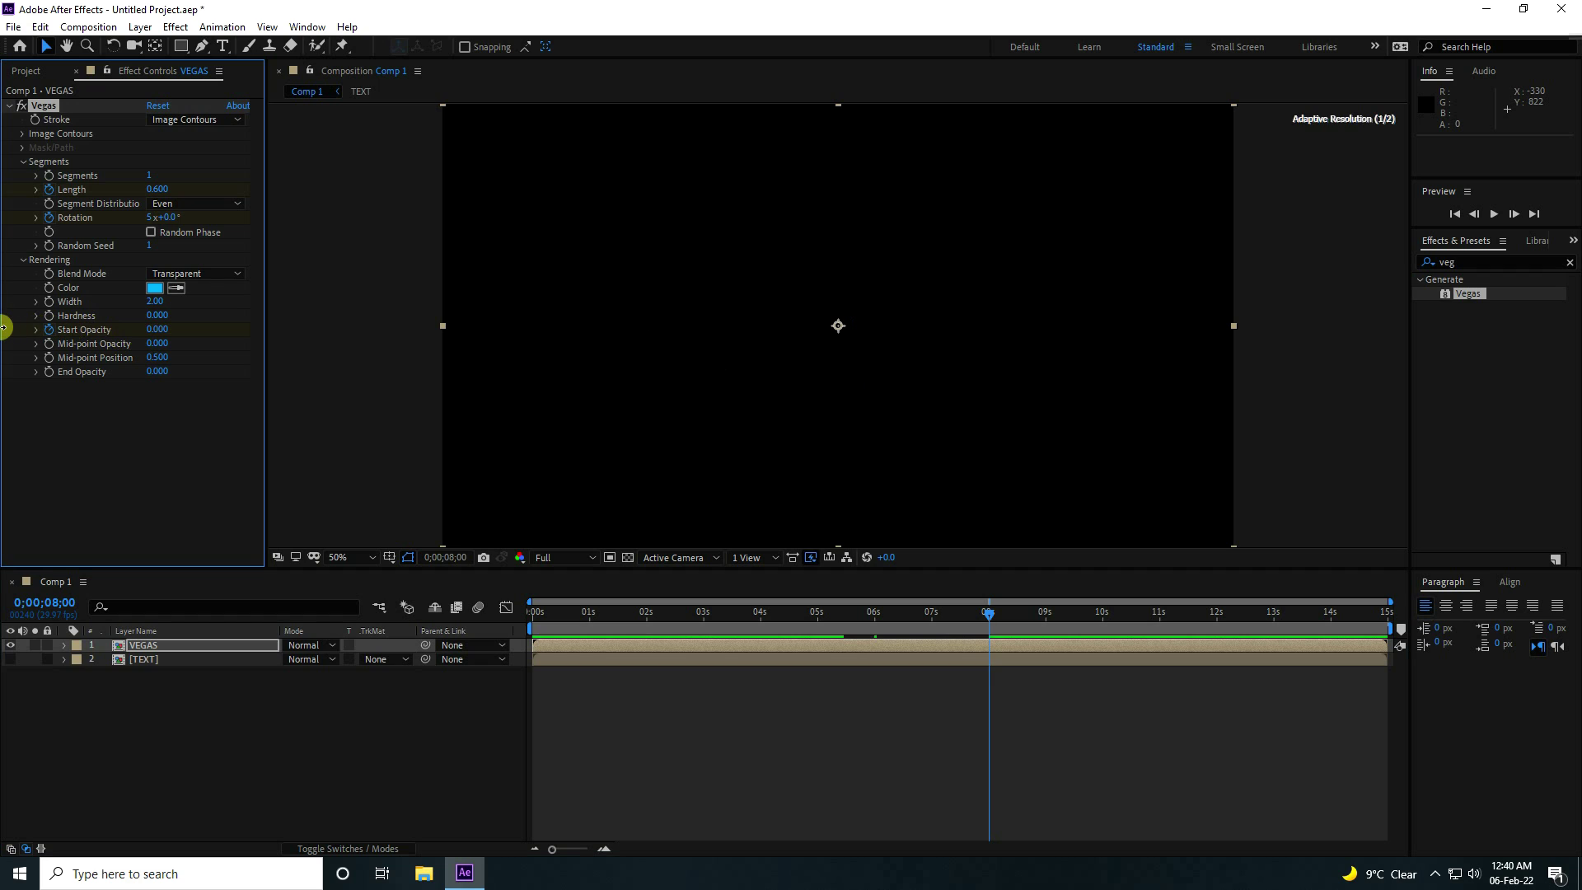
pyautogui.moveTo(989, 628); pyautogui.dragTo(781, 617)
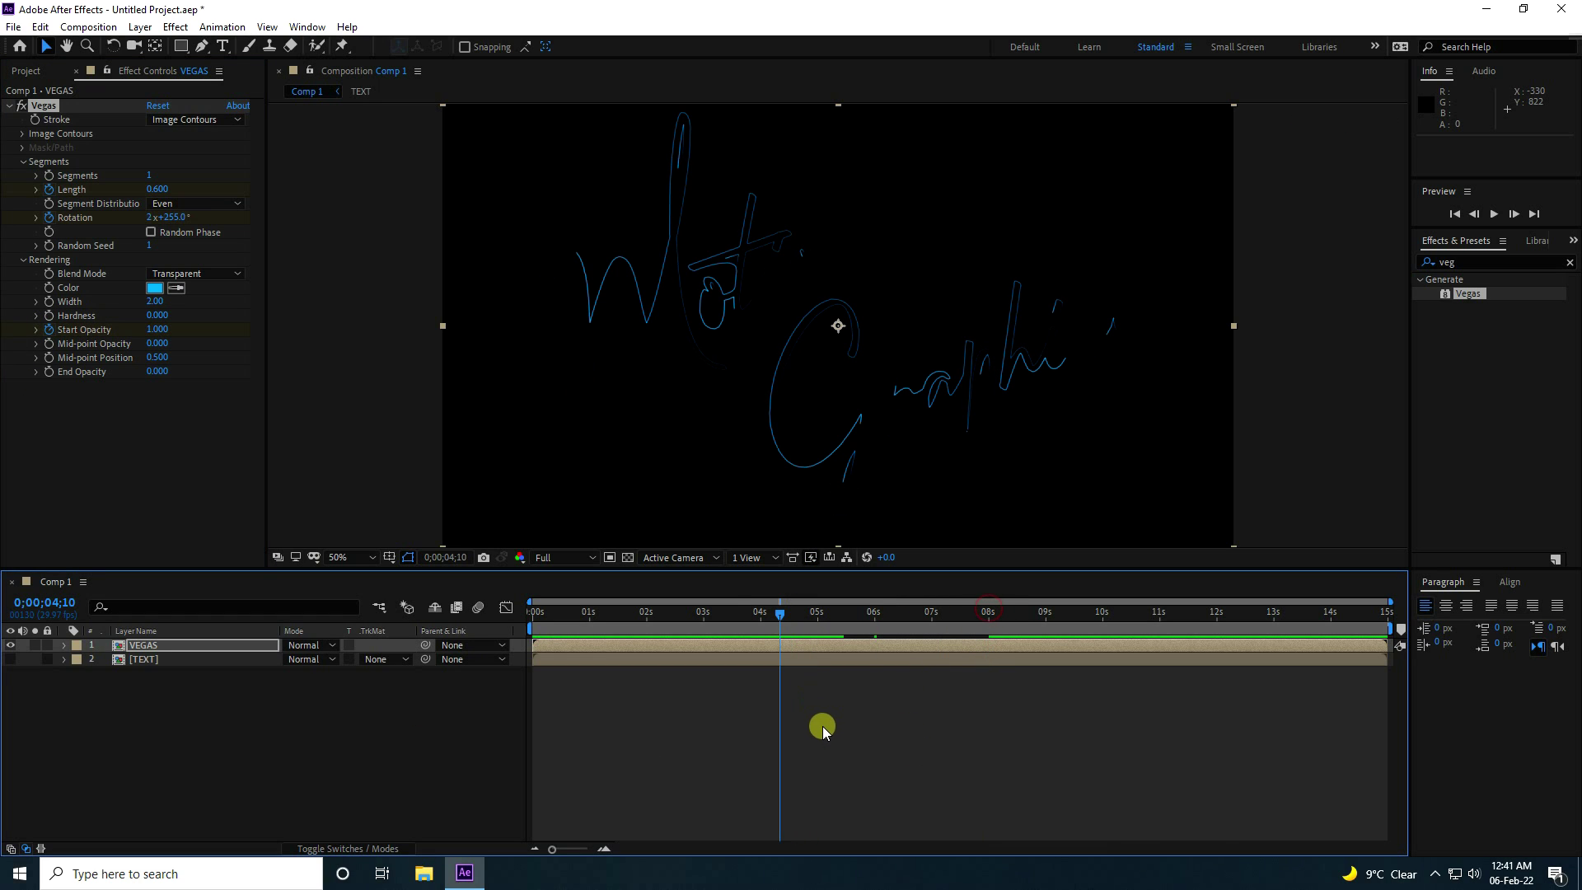
pyautogui.press('space')
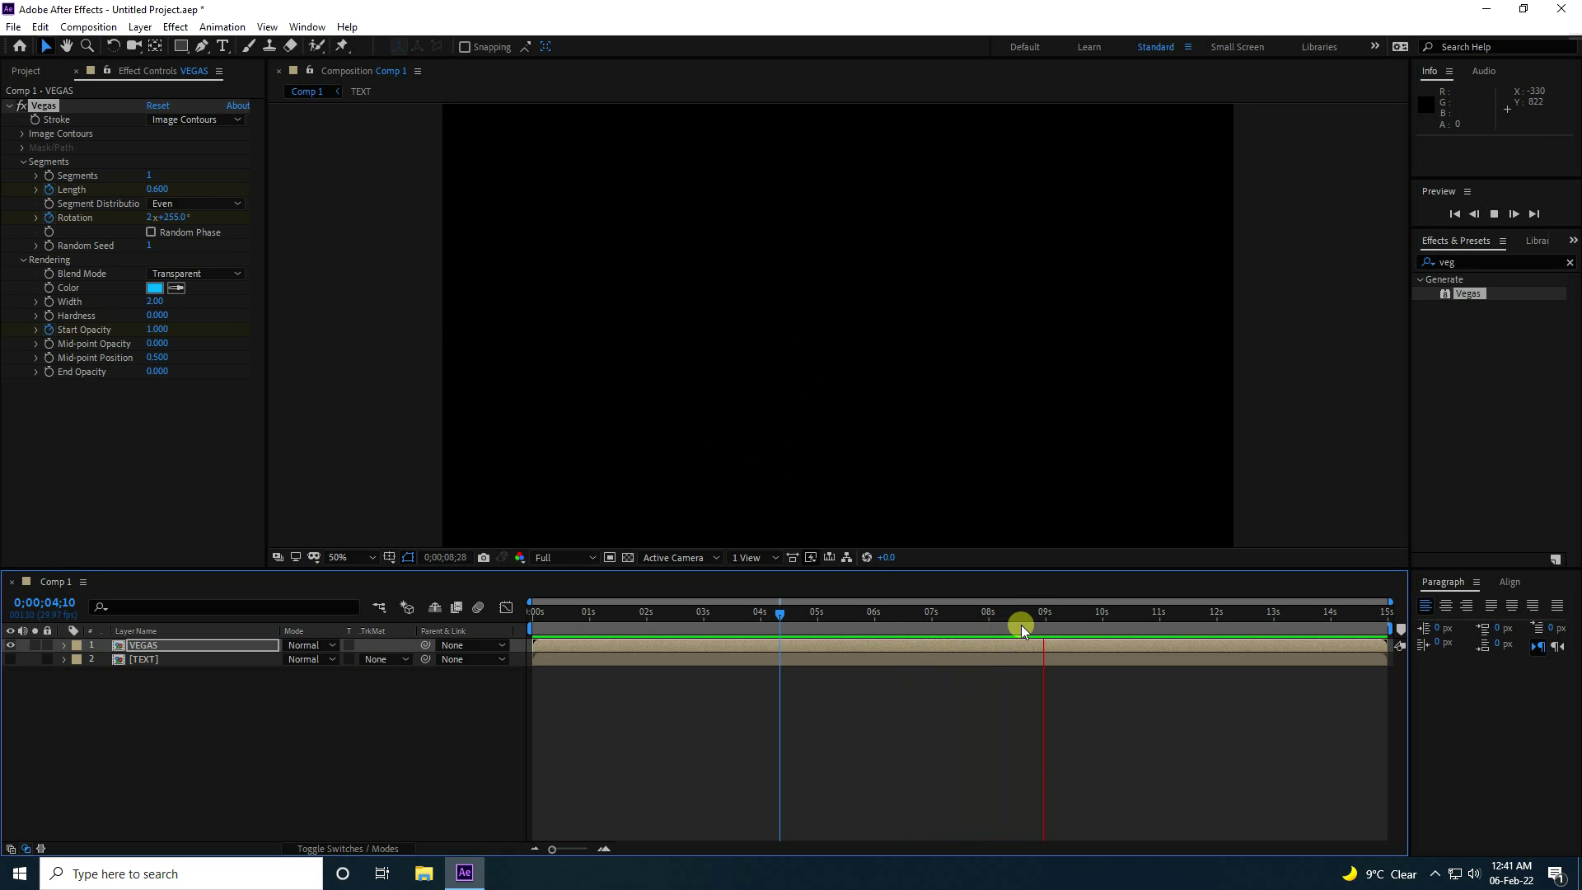
pyautogui.click(1045, 613)
# Replay the animation from the start, then stop around one second in.
pyautogui.press('Home')
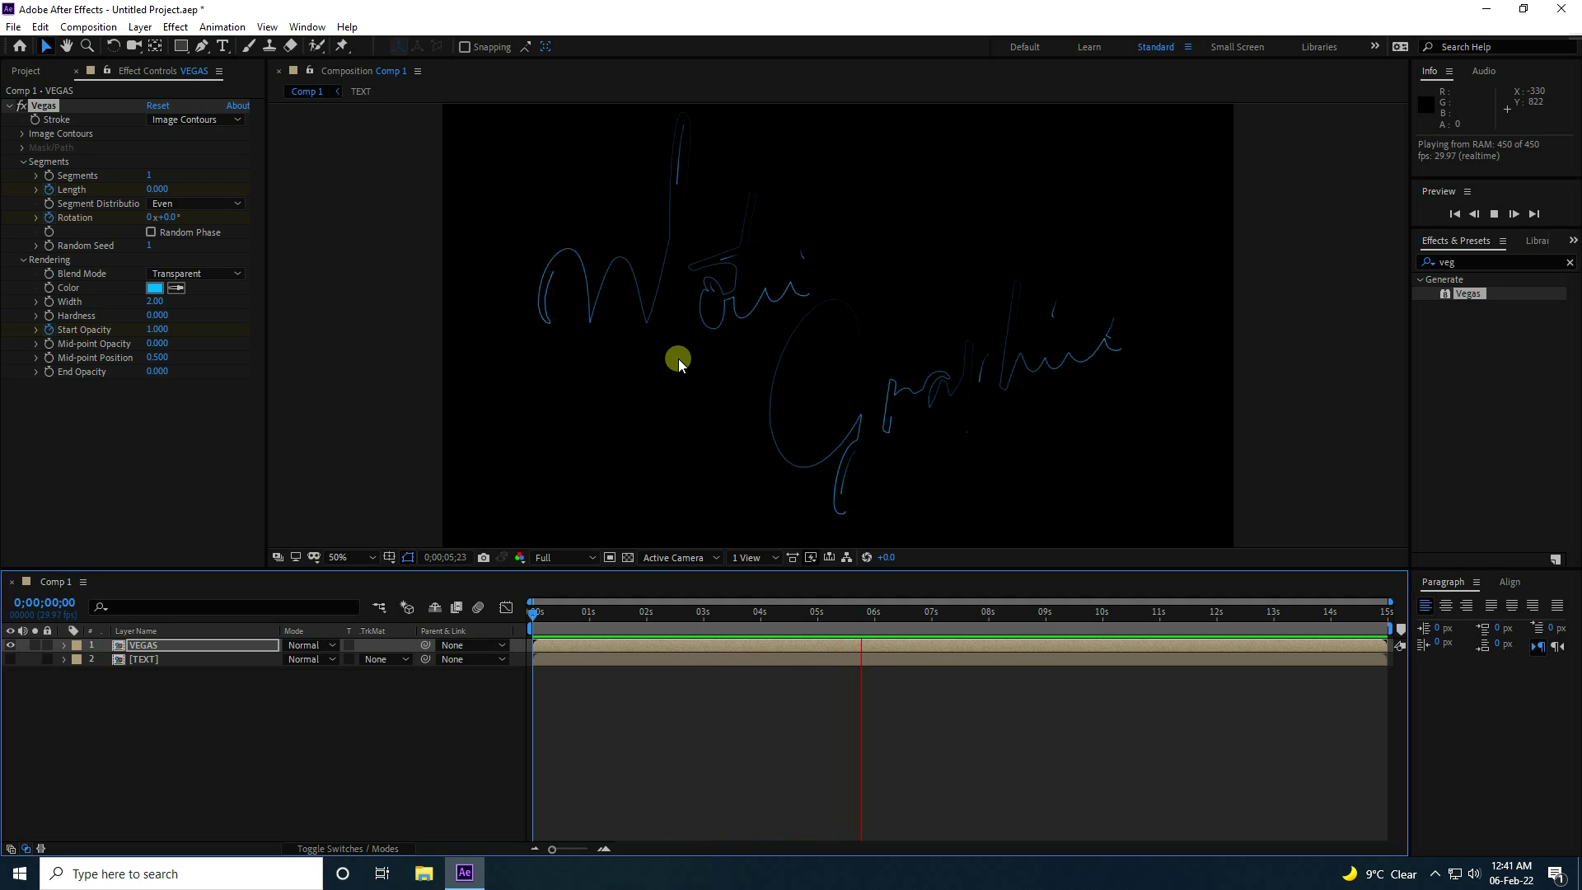
pyautogui.press('space')
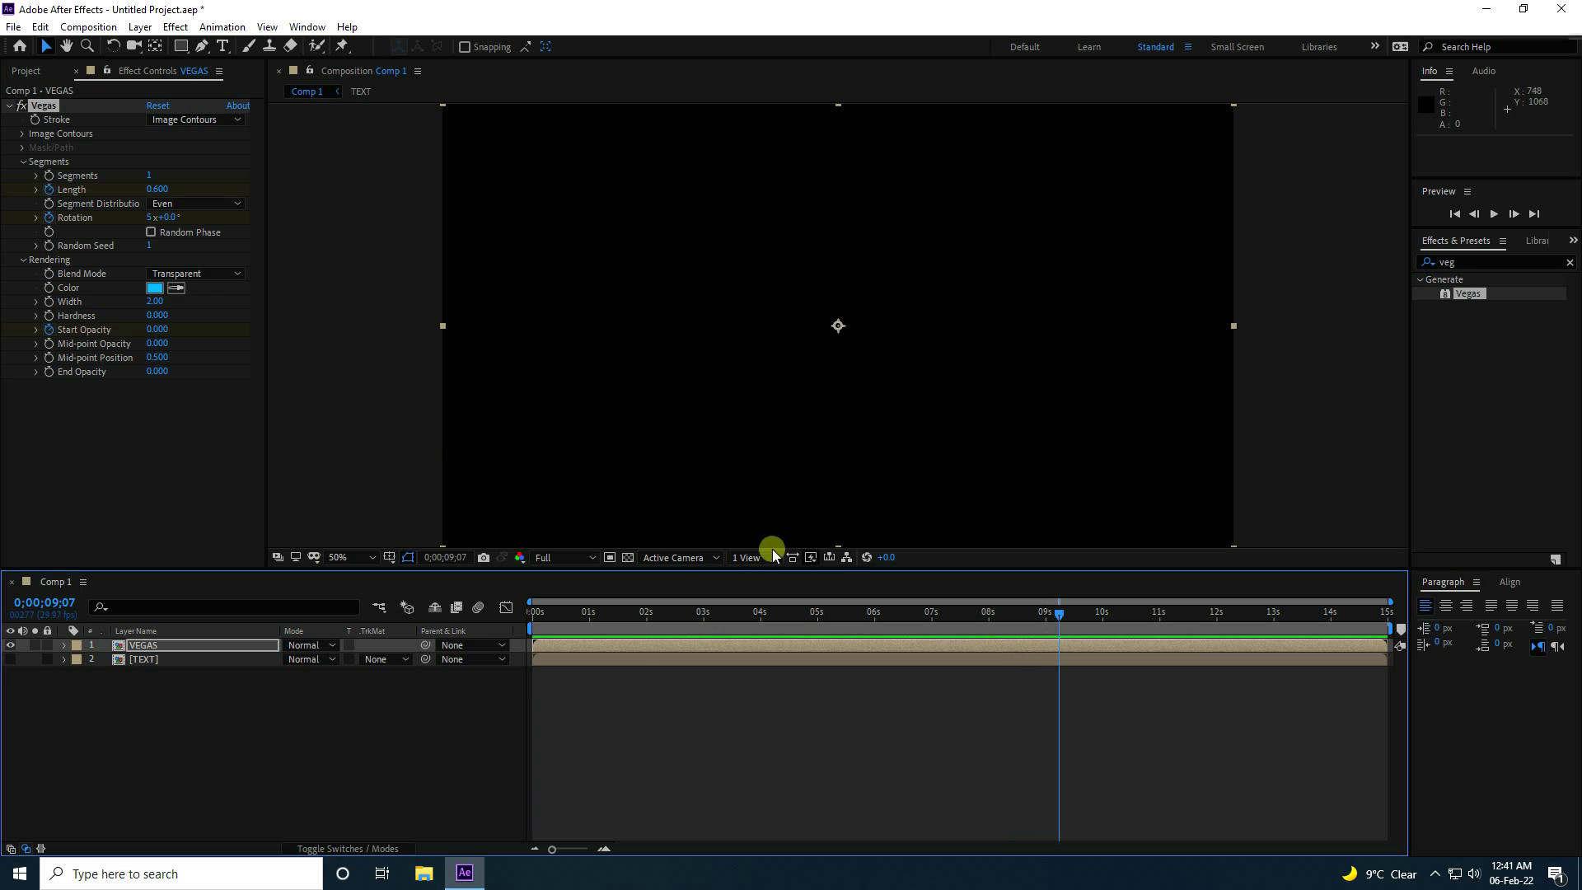
pyautogui.moveTo(625, 611)
pyautogui.mouseDown()
pyautogui.moveTo(558, 607)
pyautogui.moveTo(600, 610)
pyautogui.mouseUp()
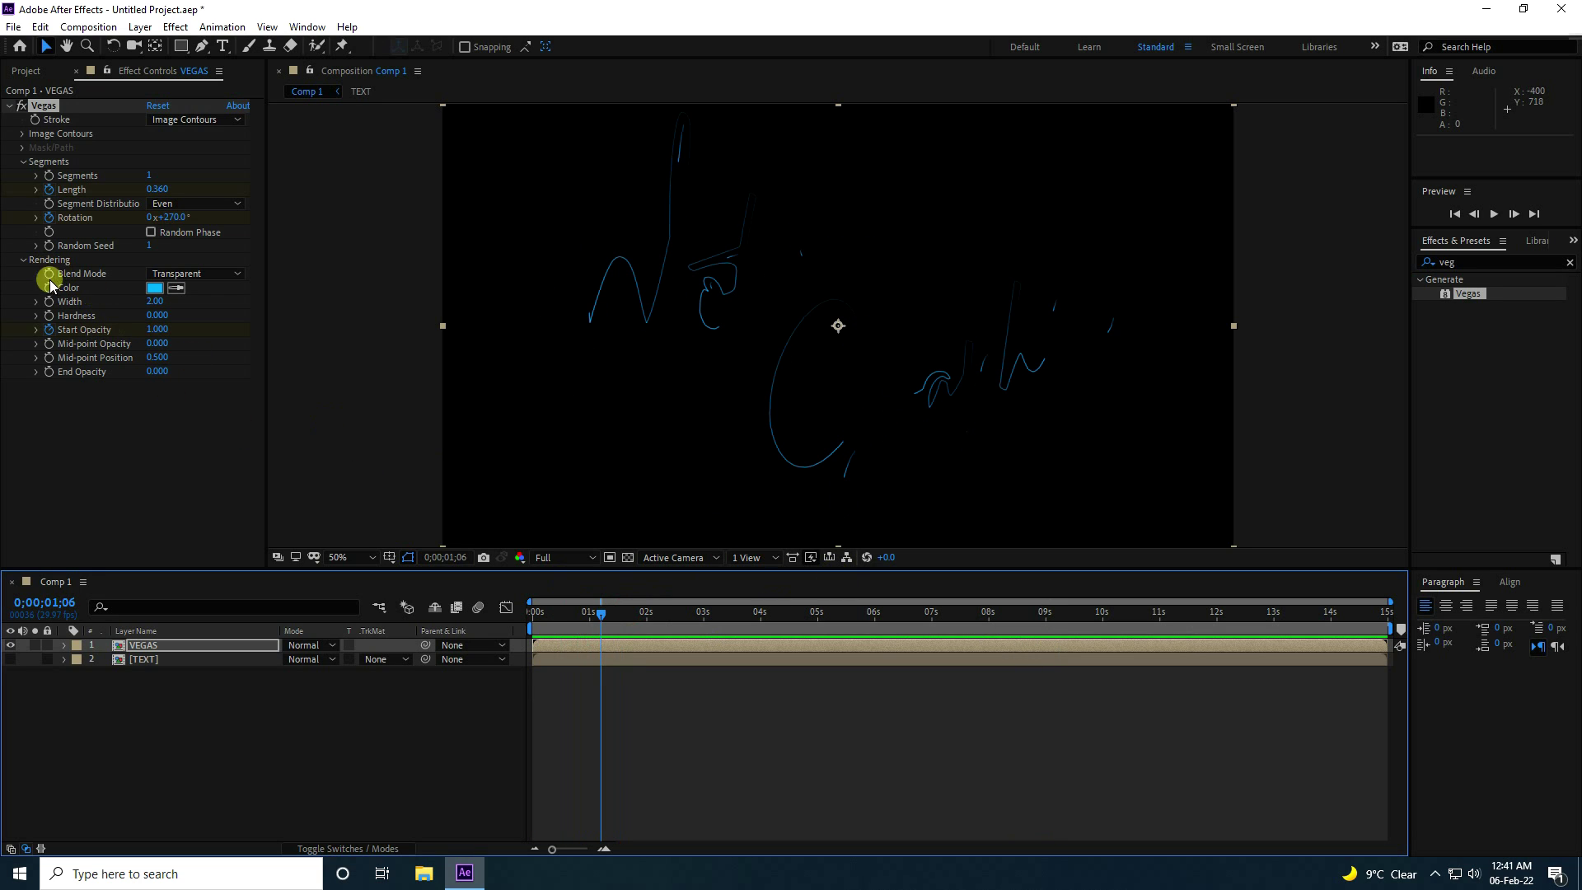
# Set the Vegas Hardness to 0.5 and preview the stroke from the beginning.
pyautogui.click(152, 320)
pyautogui.write('0.5')
pyautogui.press('Return')
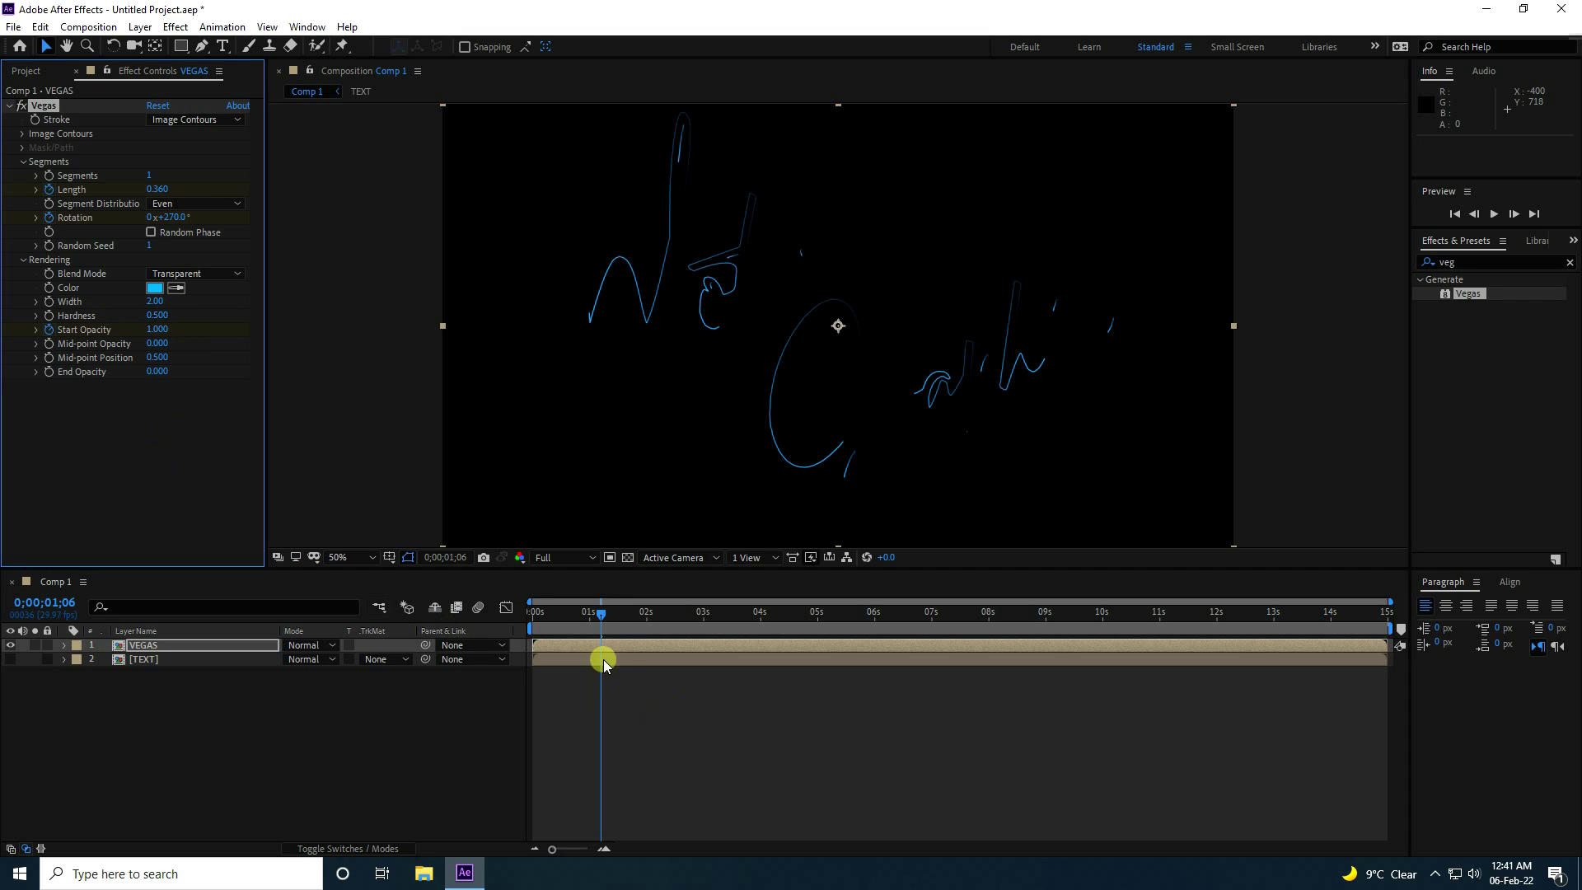
pyautogui.click(530, 617)
pyautogui.press('space')
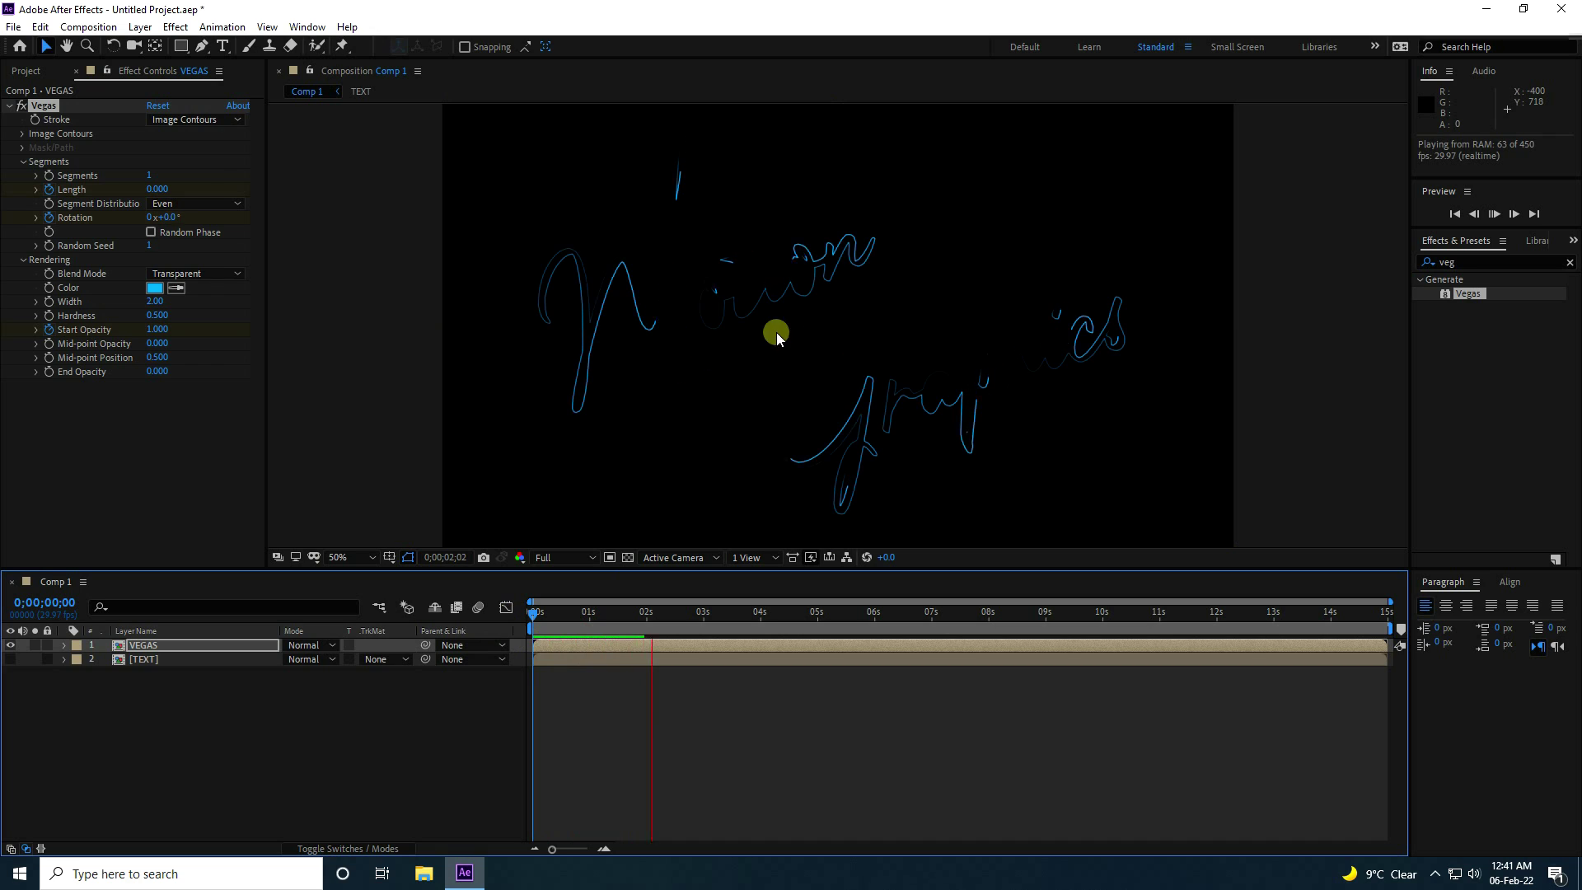
pyautogui.press('space')
# Apply Glow to the VEGAS layer, duplicate it, and give Glow 2 a radius of 50.
pyautogui.click(1468, 262)
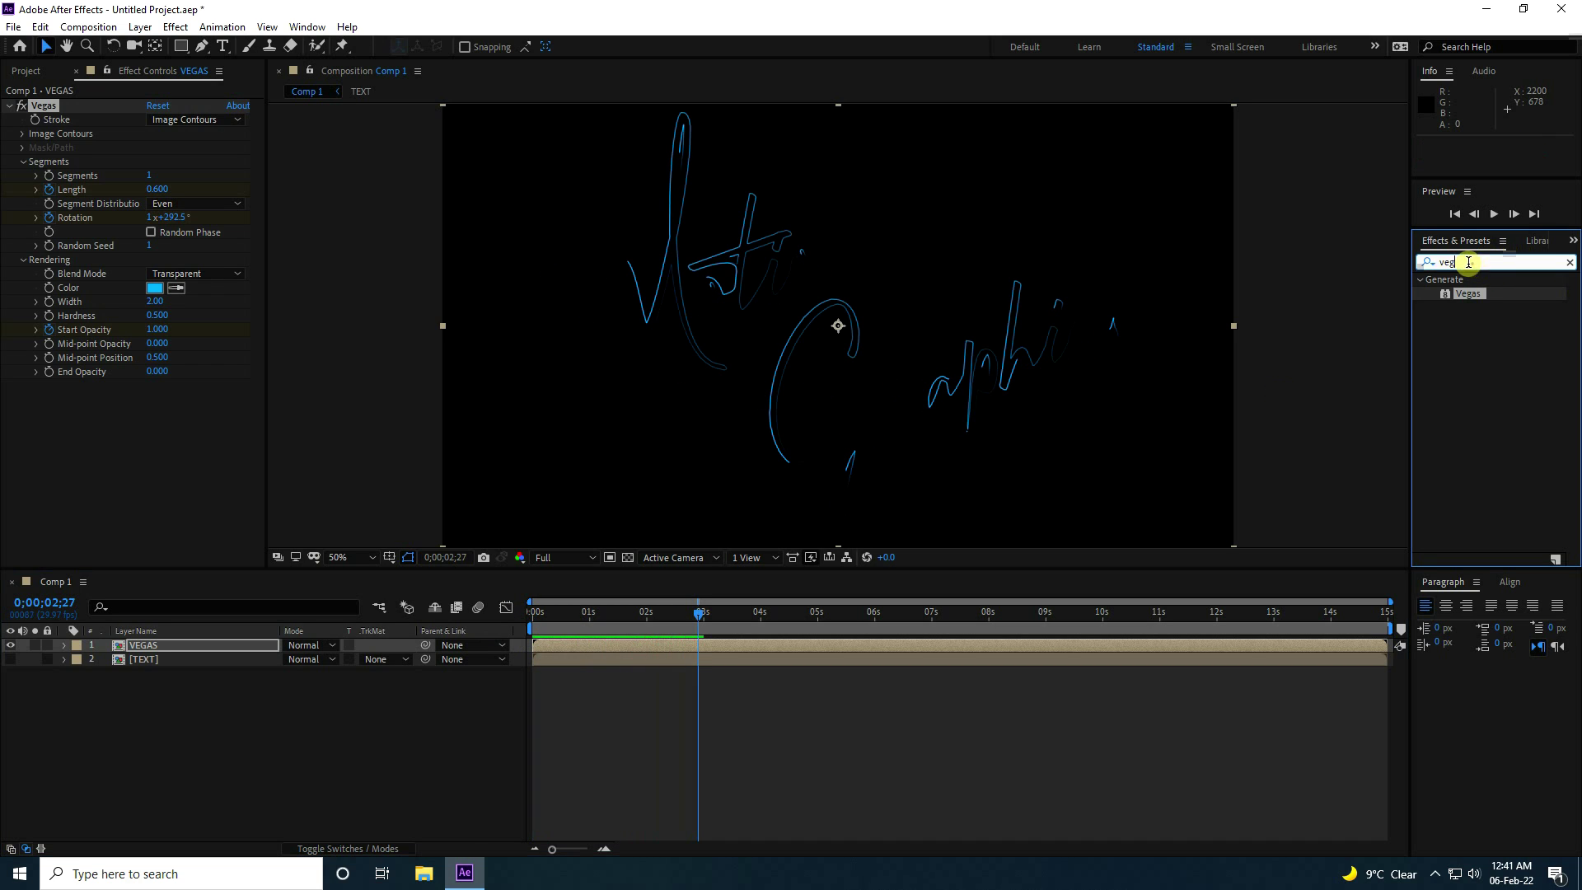
pyautogui.write('glo')
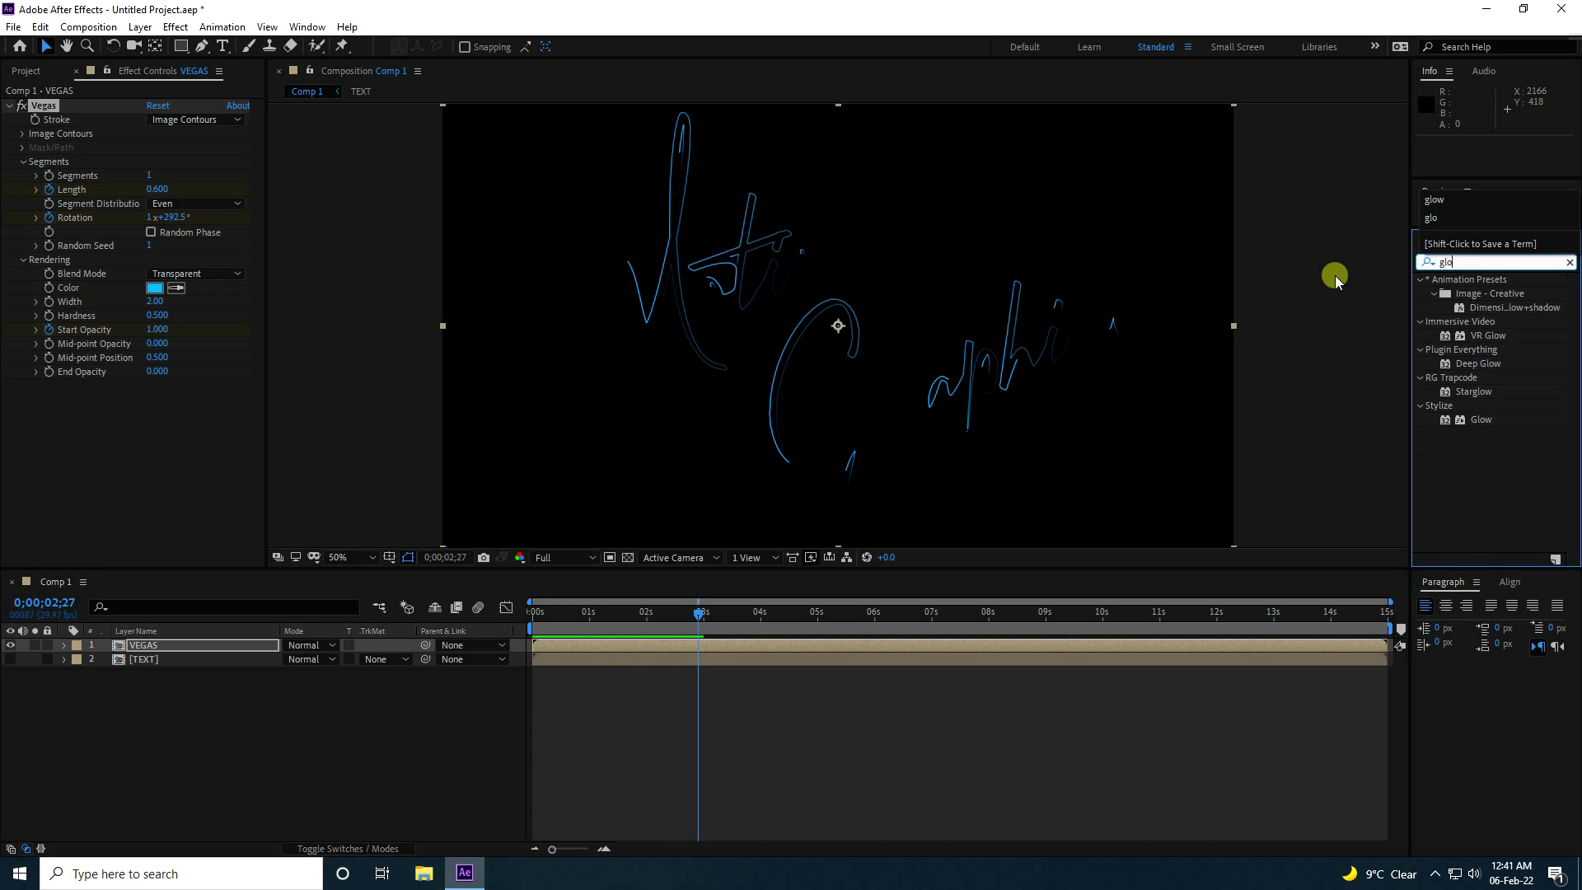
pyautogui.moveTo(1478, 417)
pyautogui.mouseDown()
pyautogui.moveTo(329, 431)
pyautogui.moveTo(187, 462)
pyautogui.moveTo(10, 169)
pyautogui.mouseUp()
pyautogui.scroll(2, 10, 156)
pyautogui.click(10, 107)
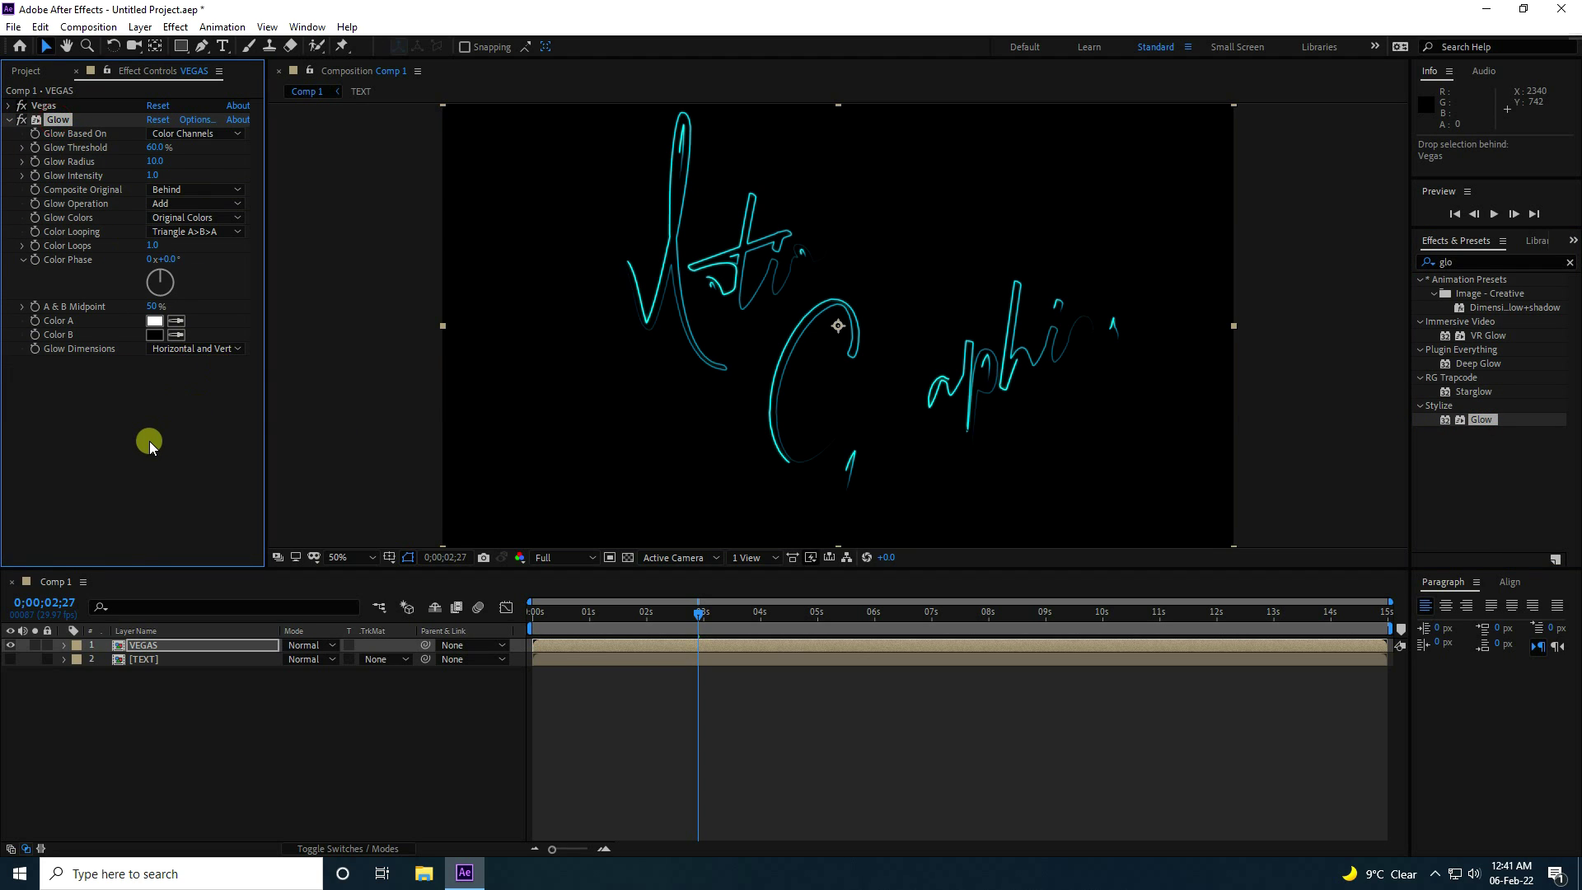
pyautogui.hotkey('ctrl', 'd')
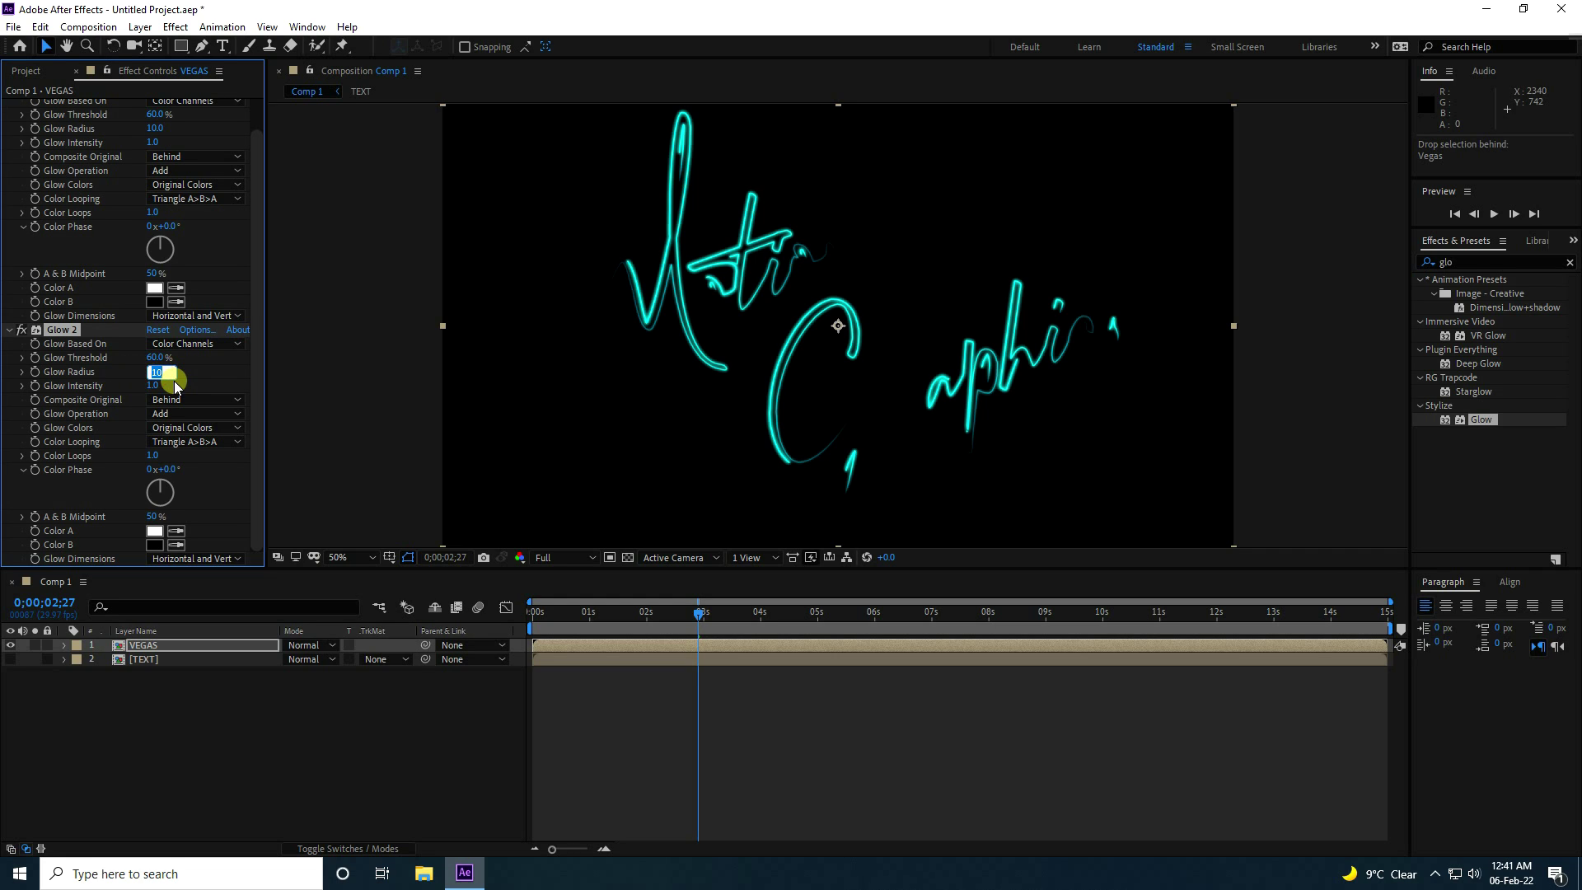
pyautogui.press('Return')
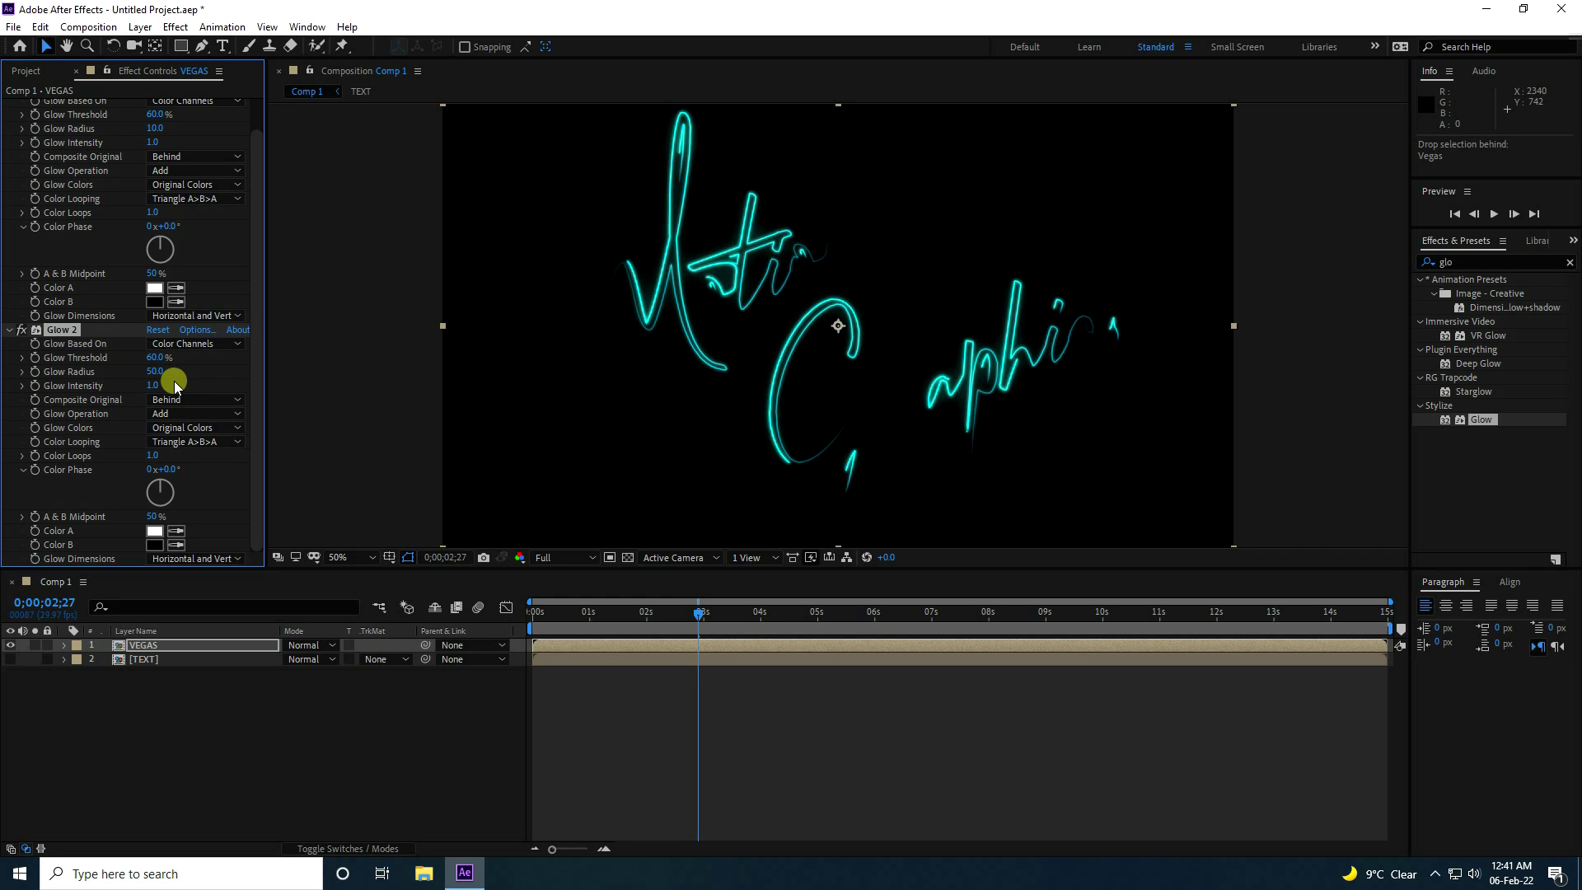
# Preview the glowing strokes from the start, then collapse both Glow effects.
pyautogui.moveTo(699, 612); pyautogui.dragTo(399, 642)
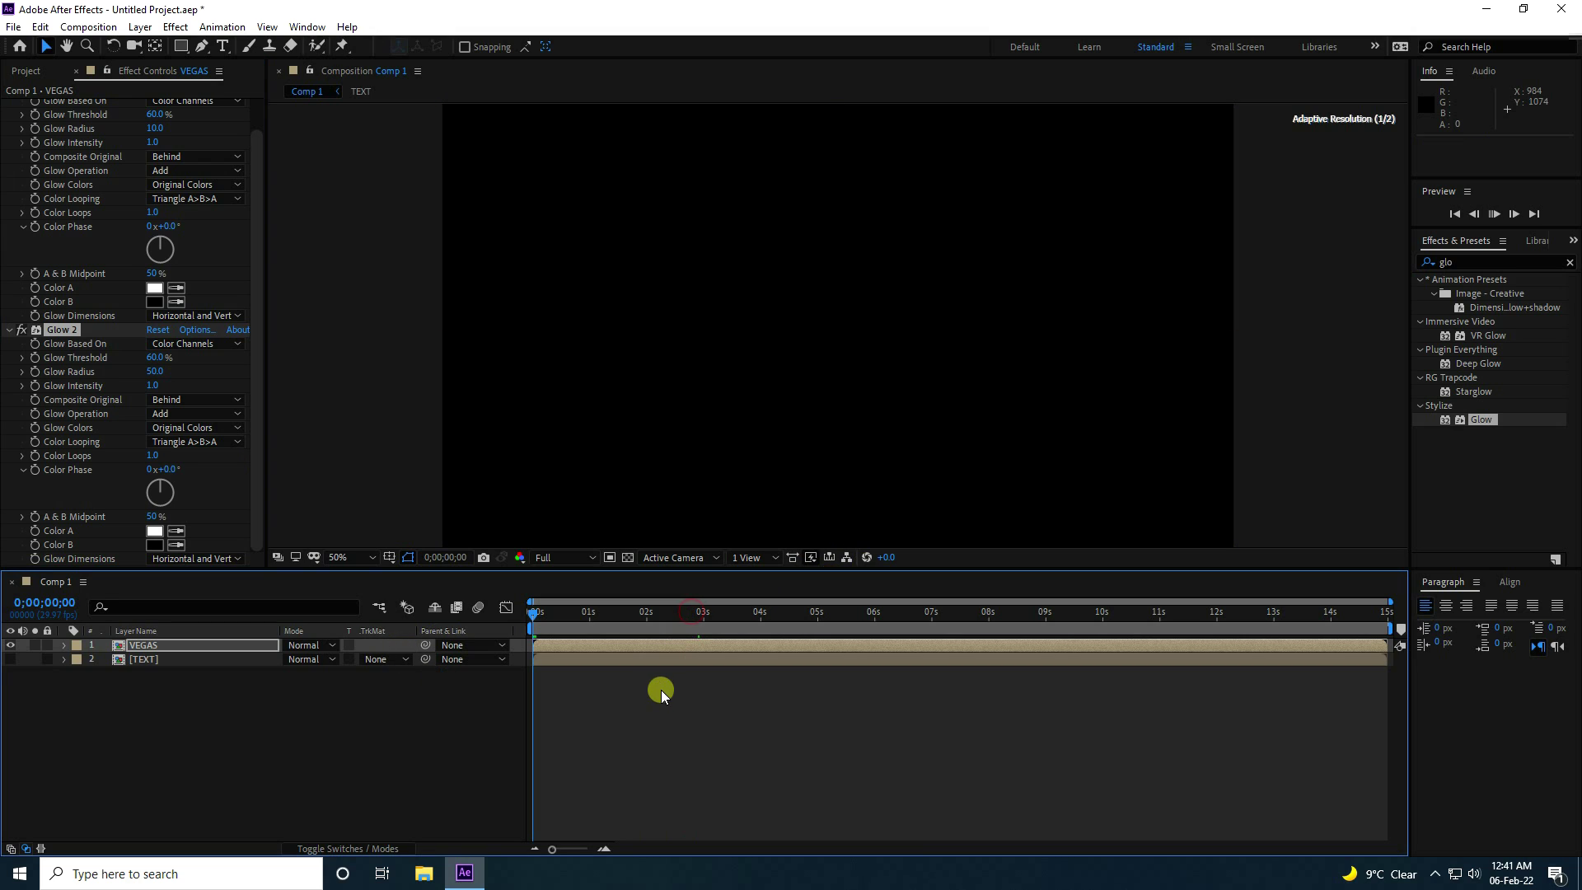
pyautogui.press('space')
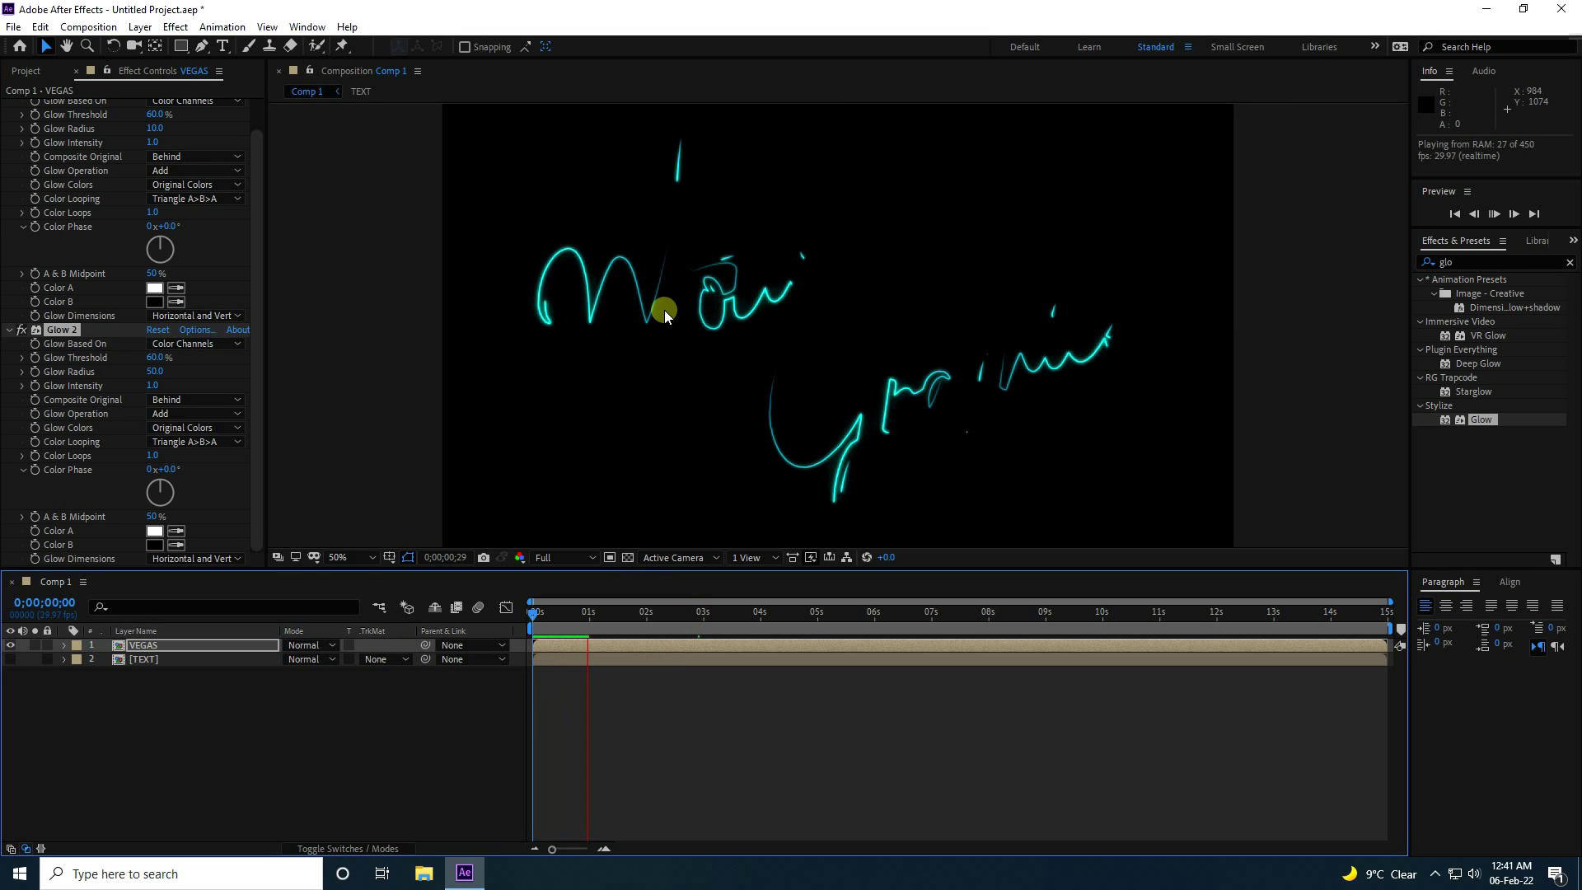
pyautogui.scroll(1, 11, 127)
pyautogui.click(8, 119)
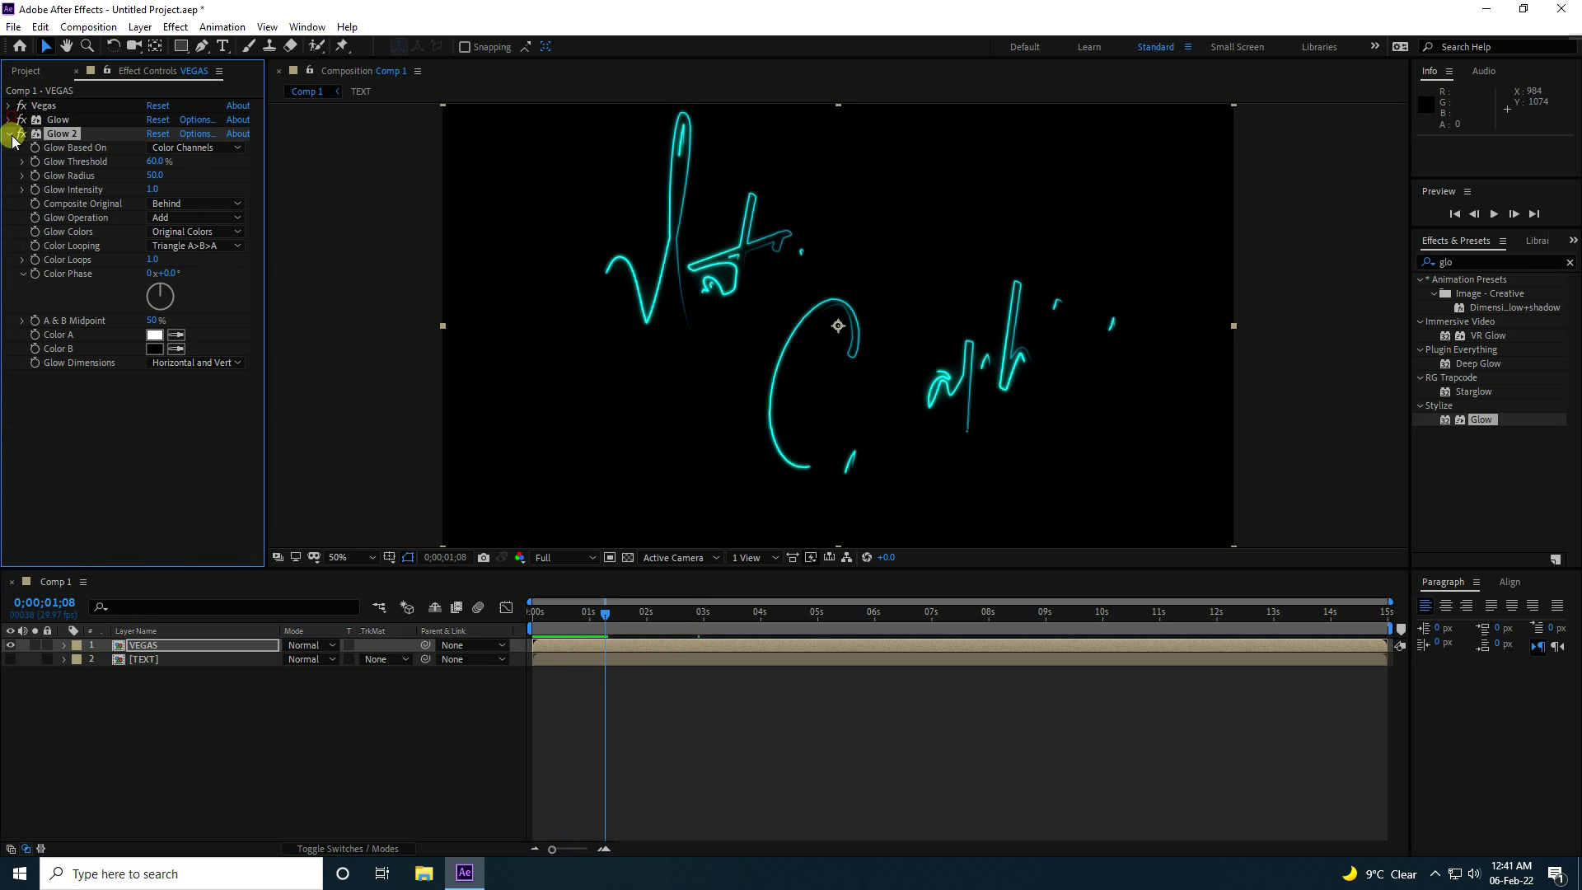
pyautogui.click(9, 134)
pyautogui.click(164, 728)
# Duplicate the VEGAS layer, collapse the copy's Glow effects, and make its stroke red.
pyautogui.click(175, 645)
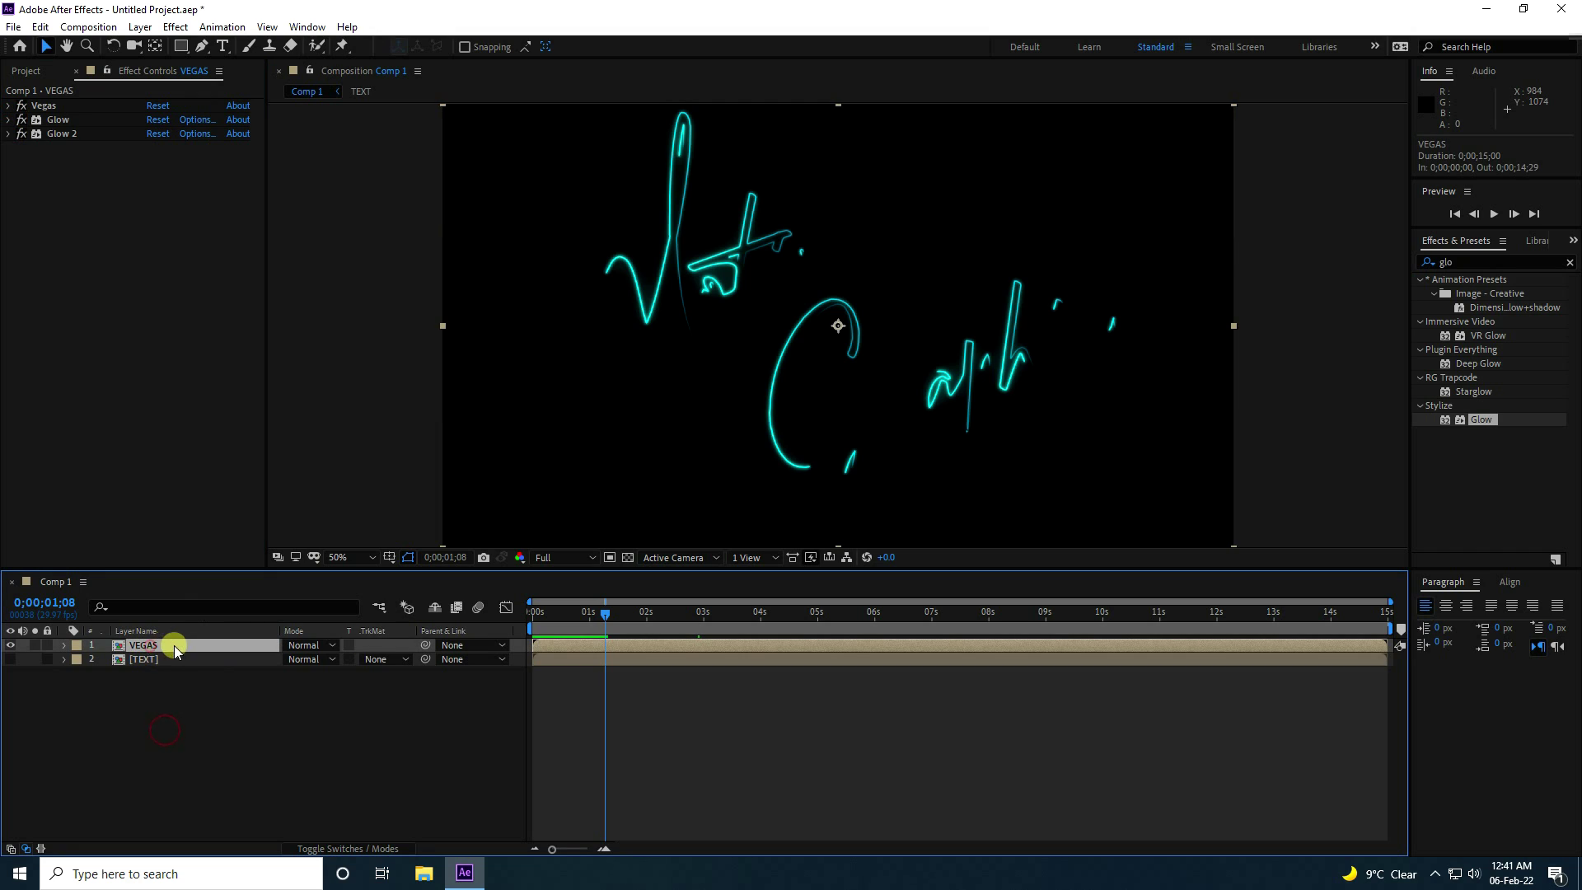
pyautogui.hotkey('ctrl', 'd')
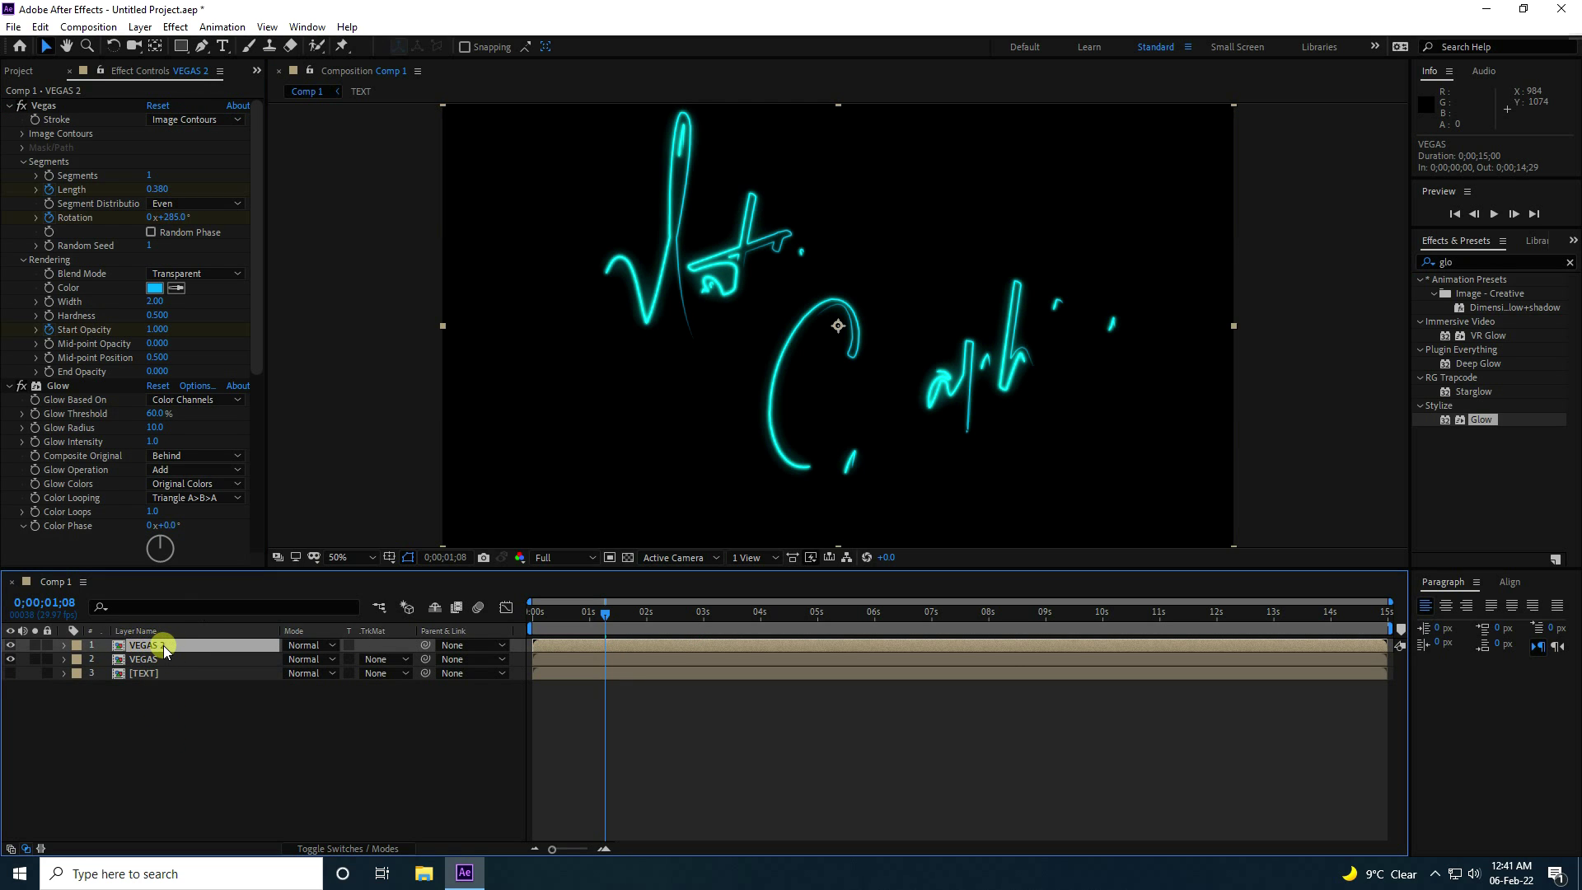
pyautogui.click(10, 383)
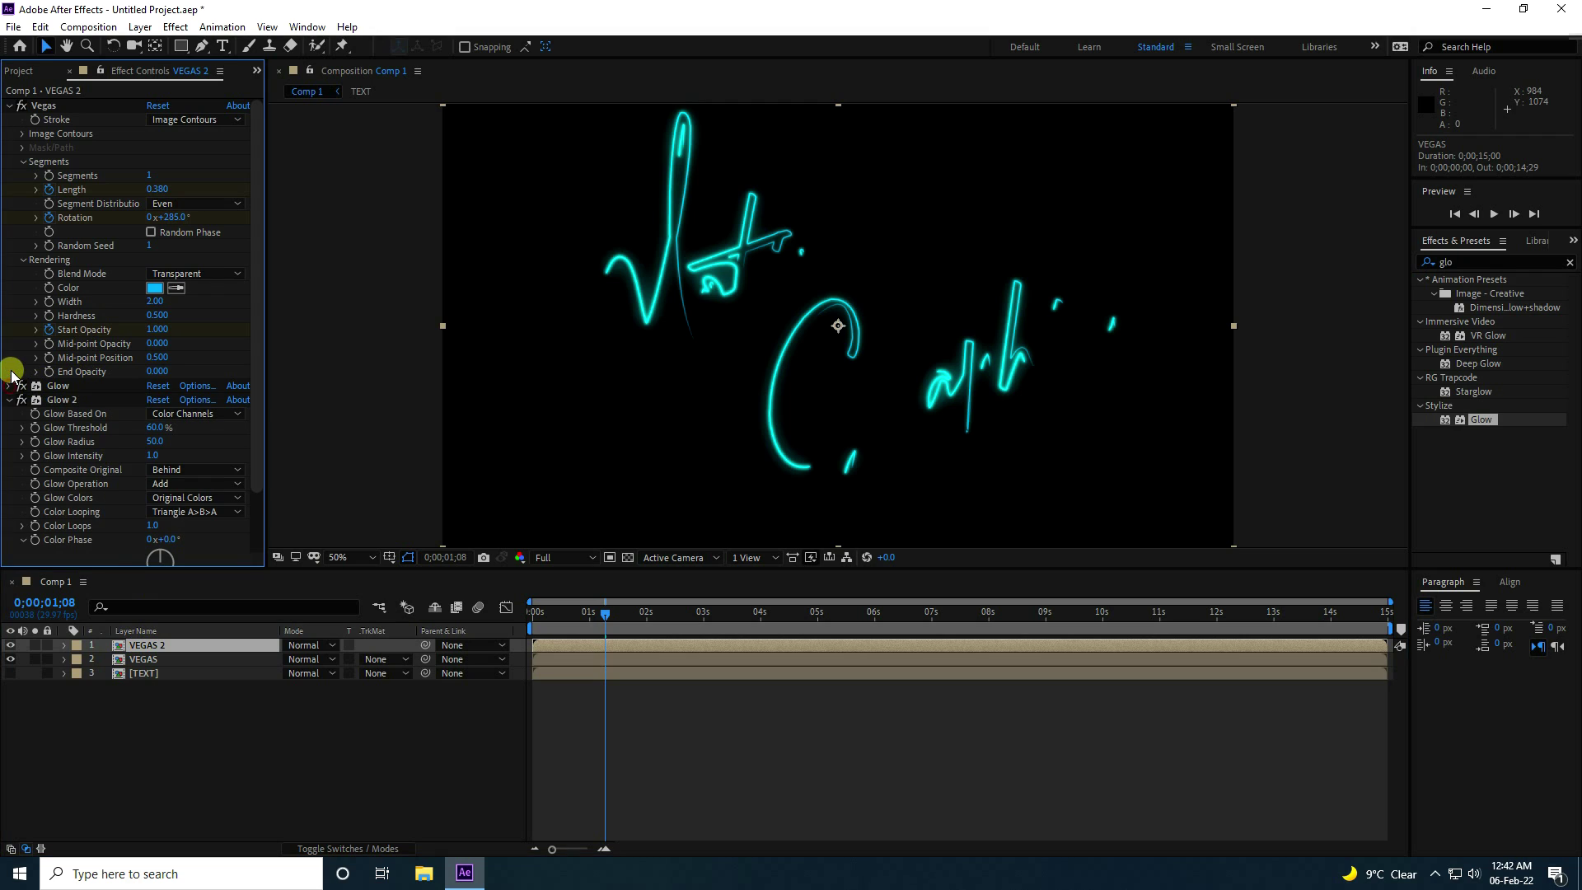
pyautogui.click(8, 400)
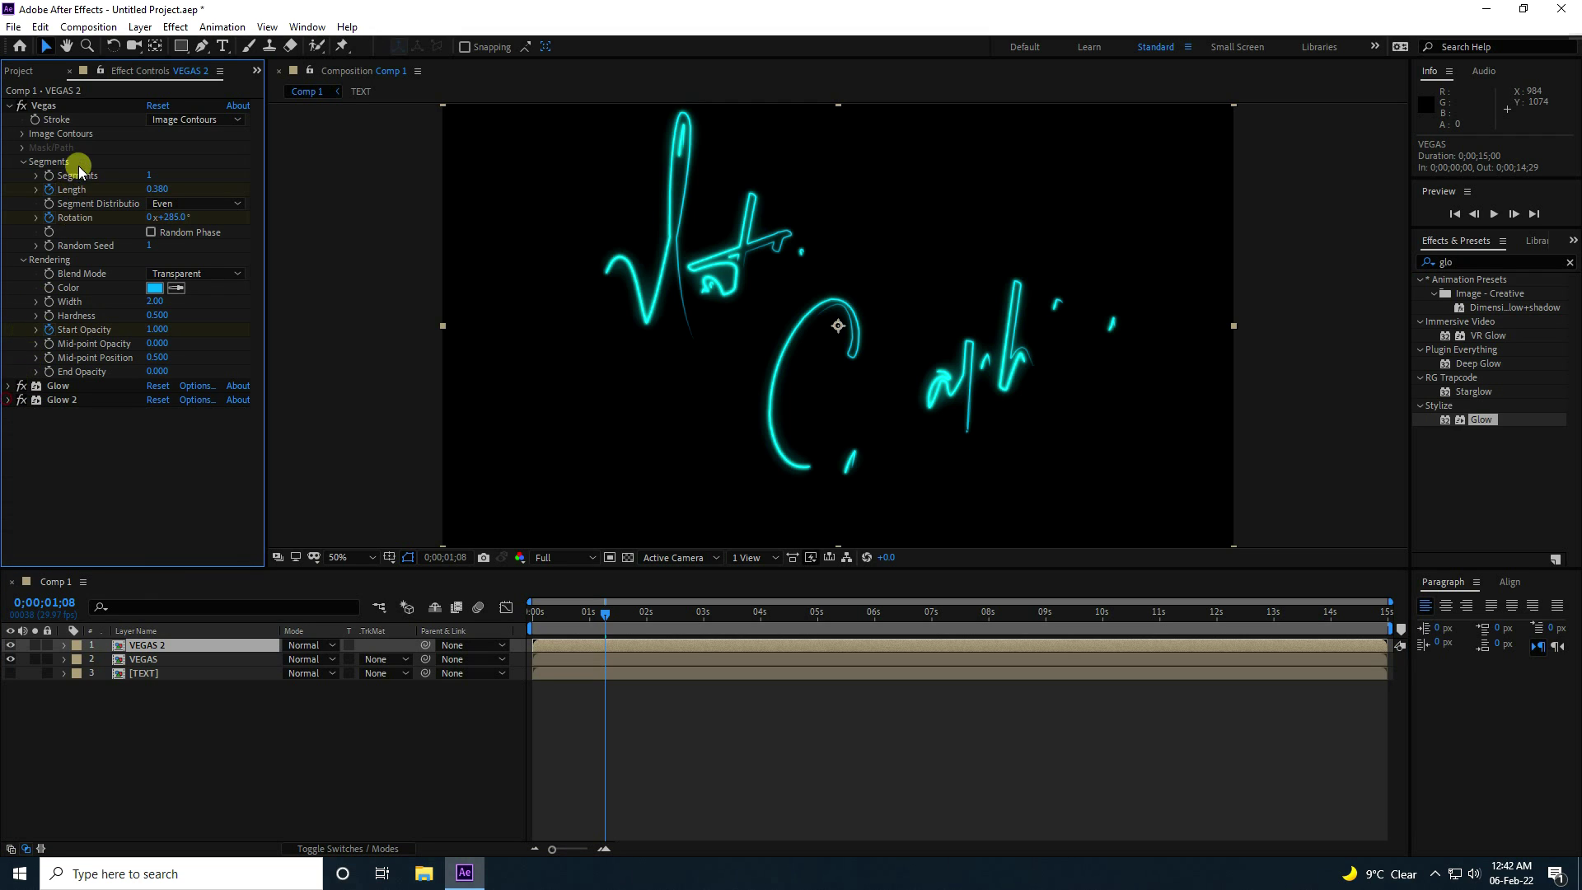
pyautogui.click(155, 287)
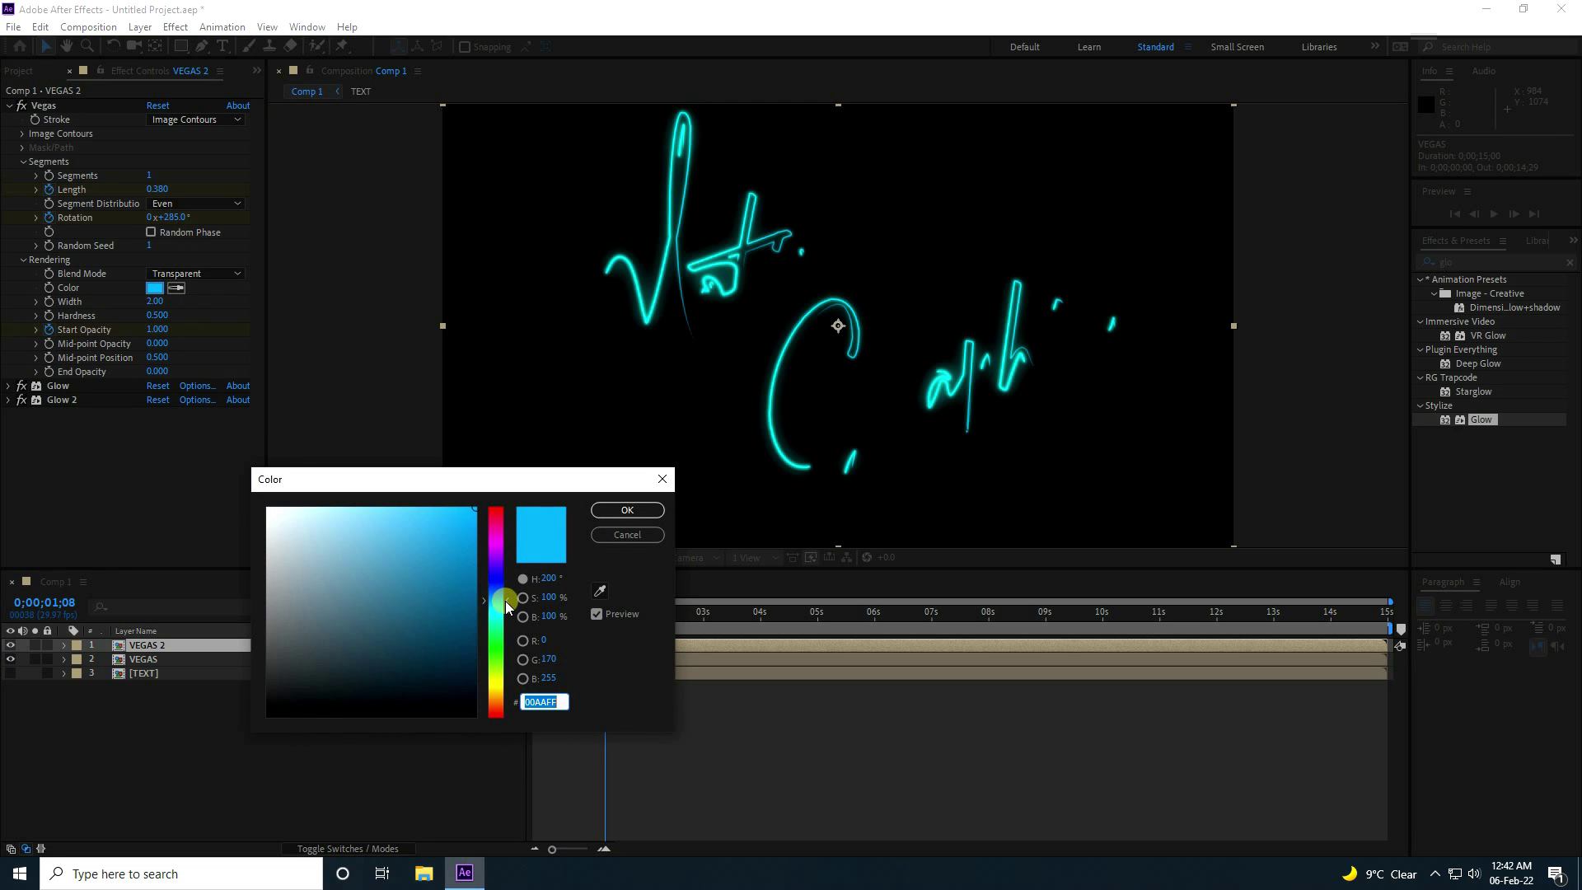
pyautogui.moveTo(506, 600); pyautogui.dragTo(504, 506)
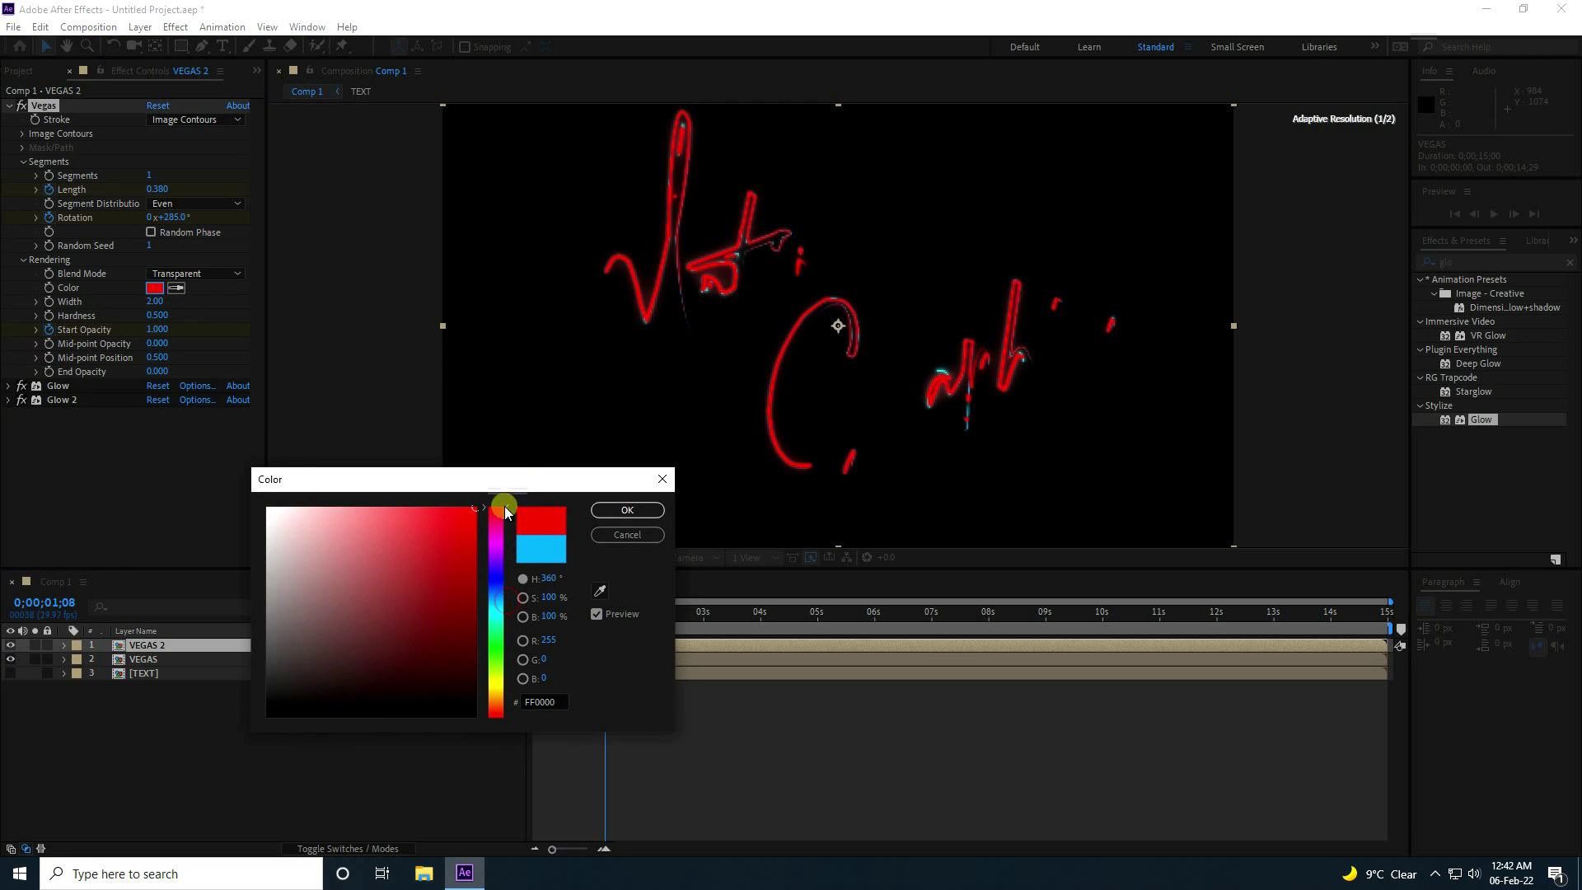
pyautogui.click(620, 512)
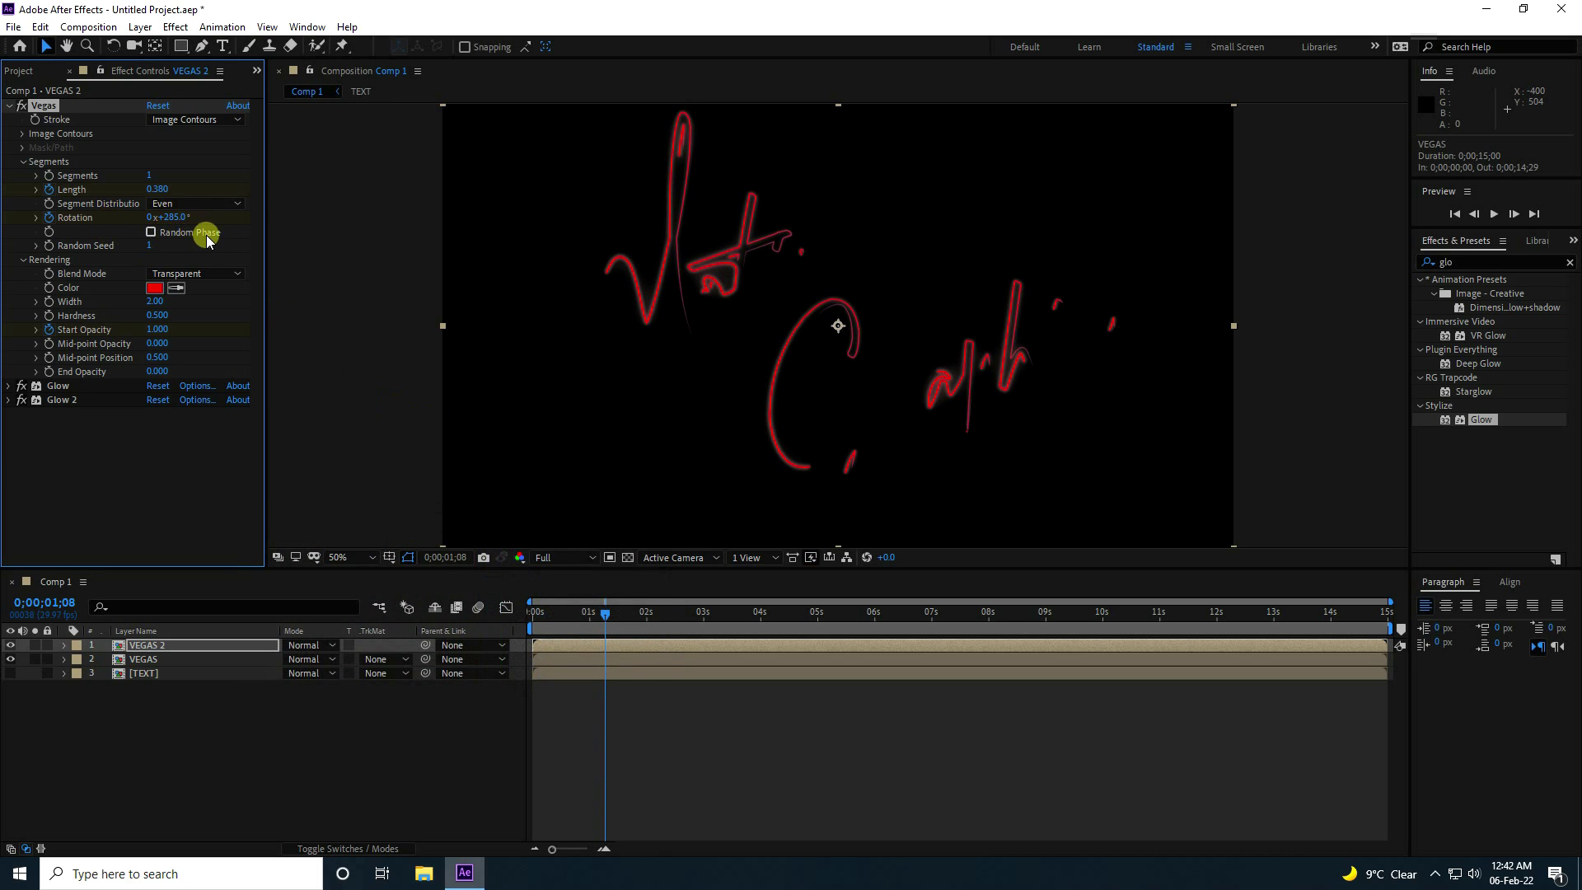
# Set VEGAS 2's Rotation keyframe at 8 seconds to 4 revolutions.
pyautogui.click(144, 644)
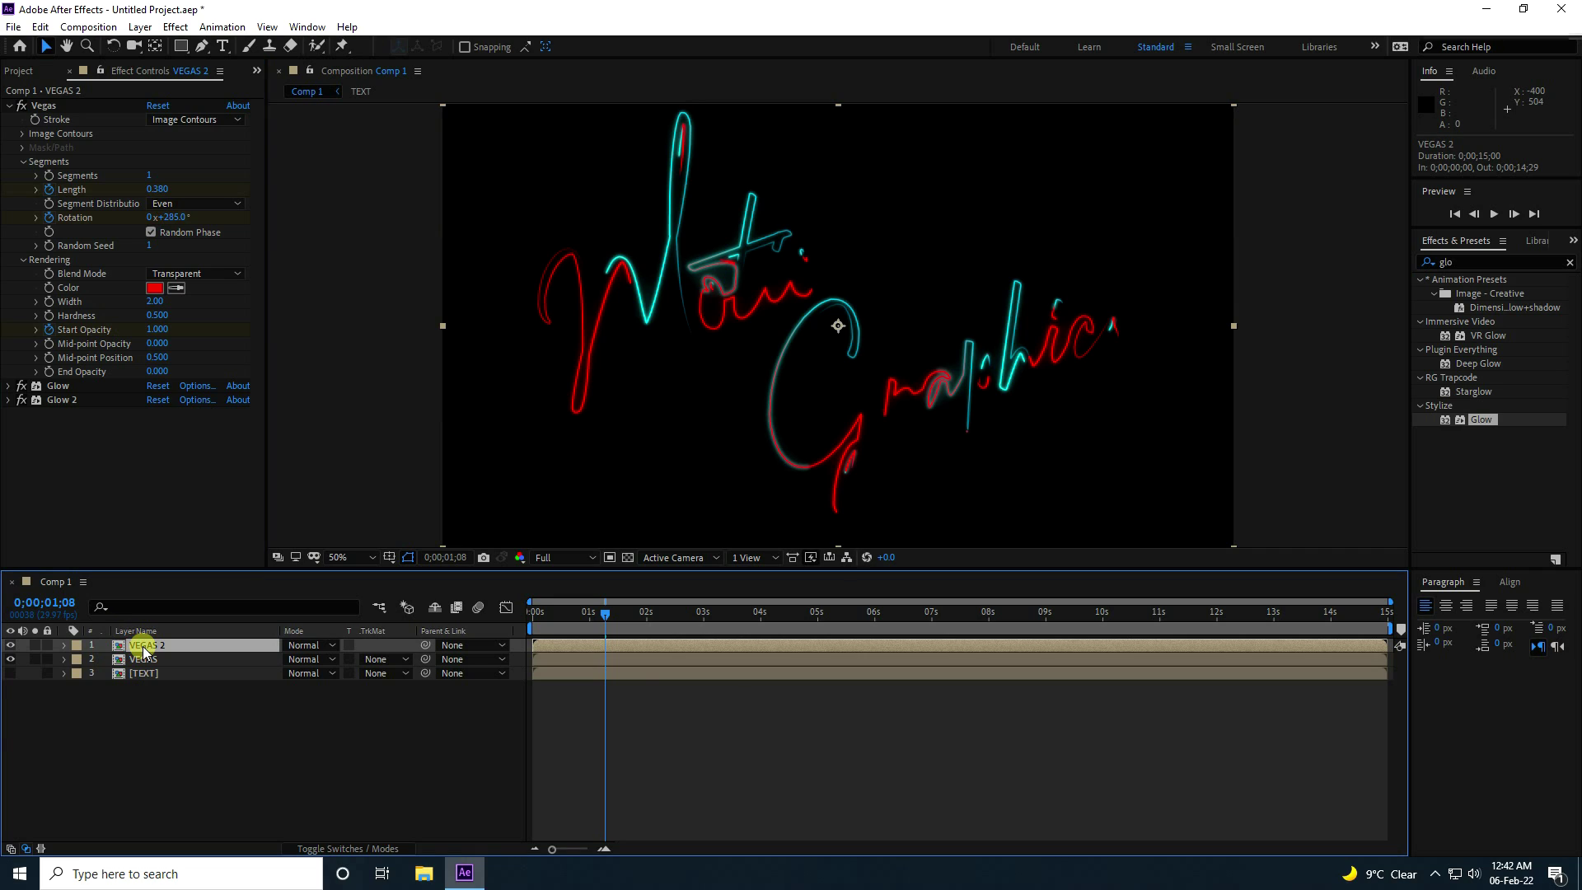
pyautogui.press('u')
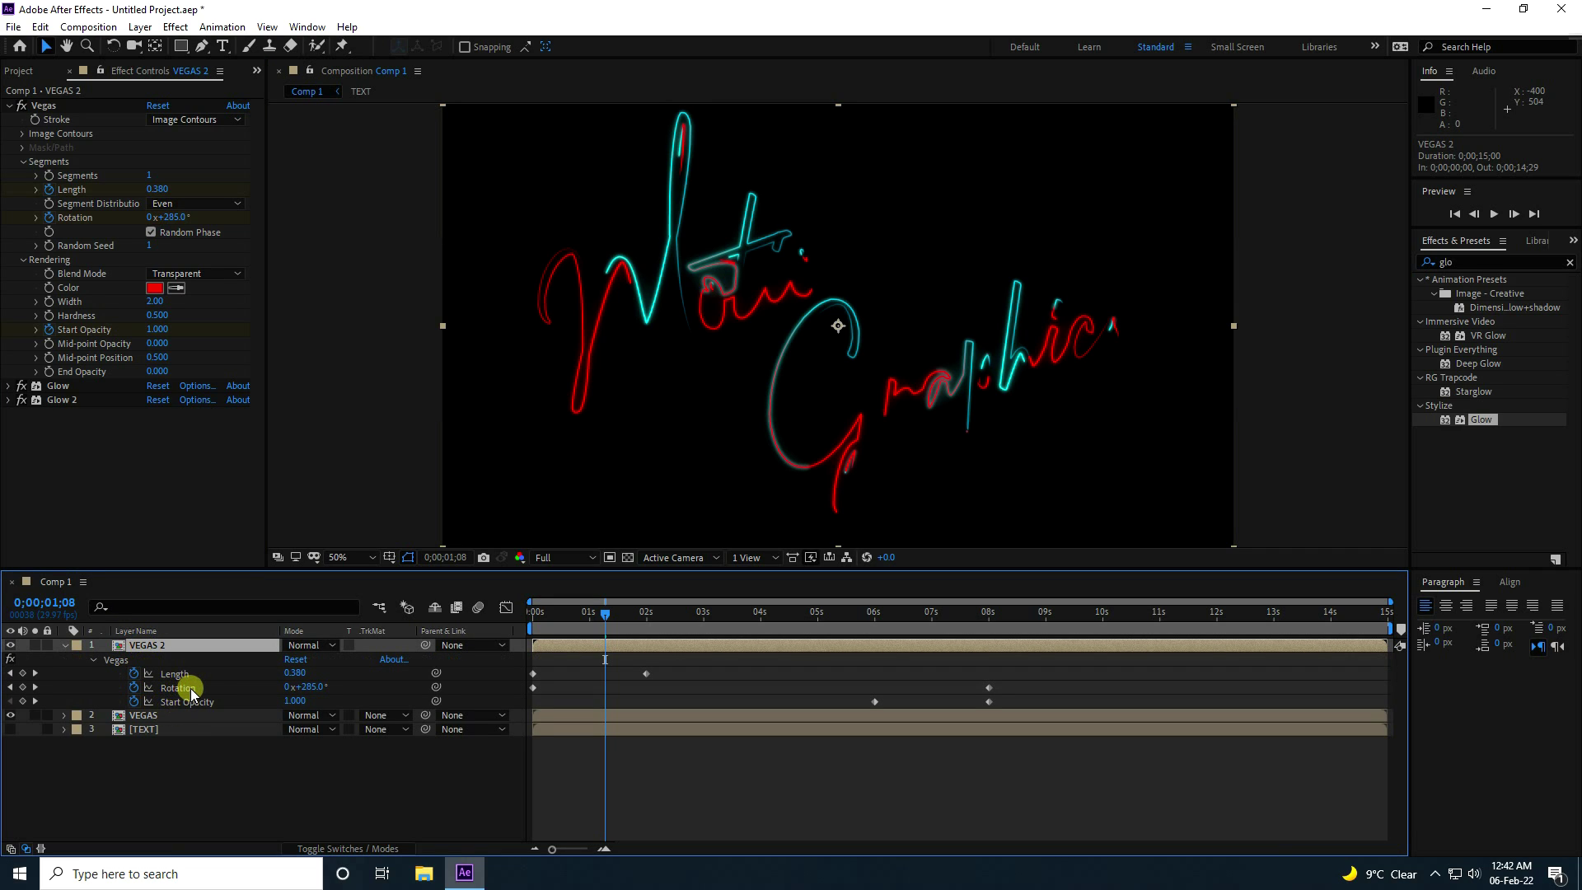
pyautogui.click(34, 687)
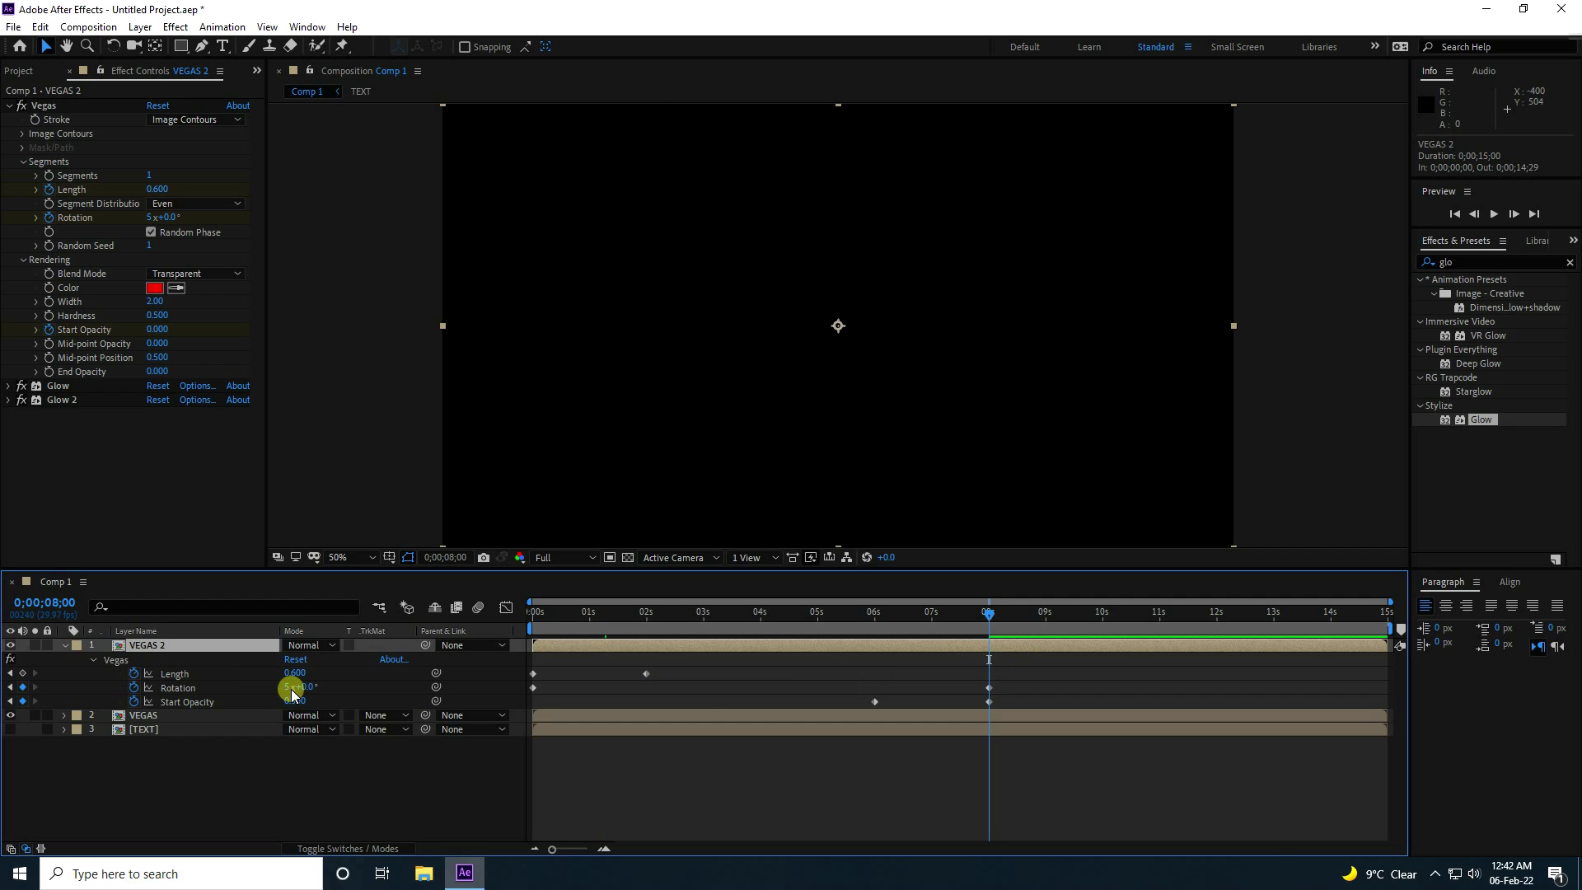
pyautogui.click(150, 219)
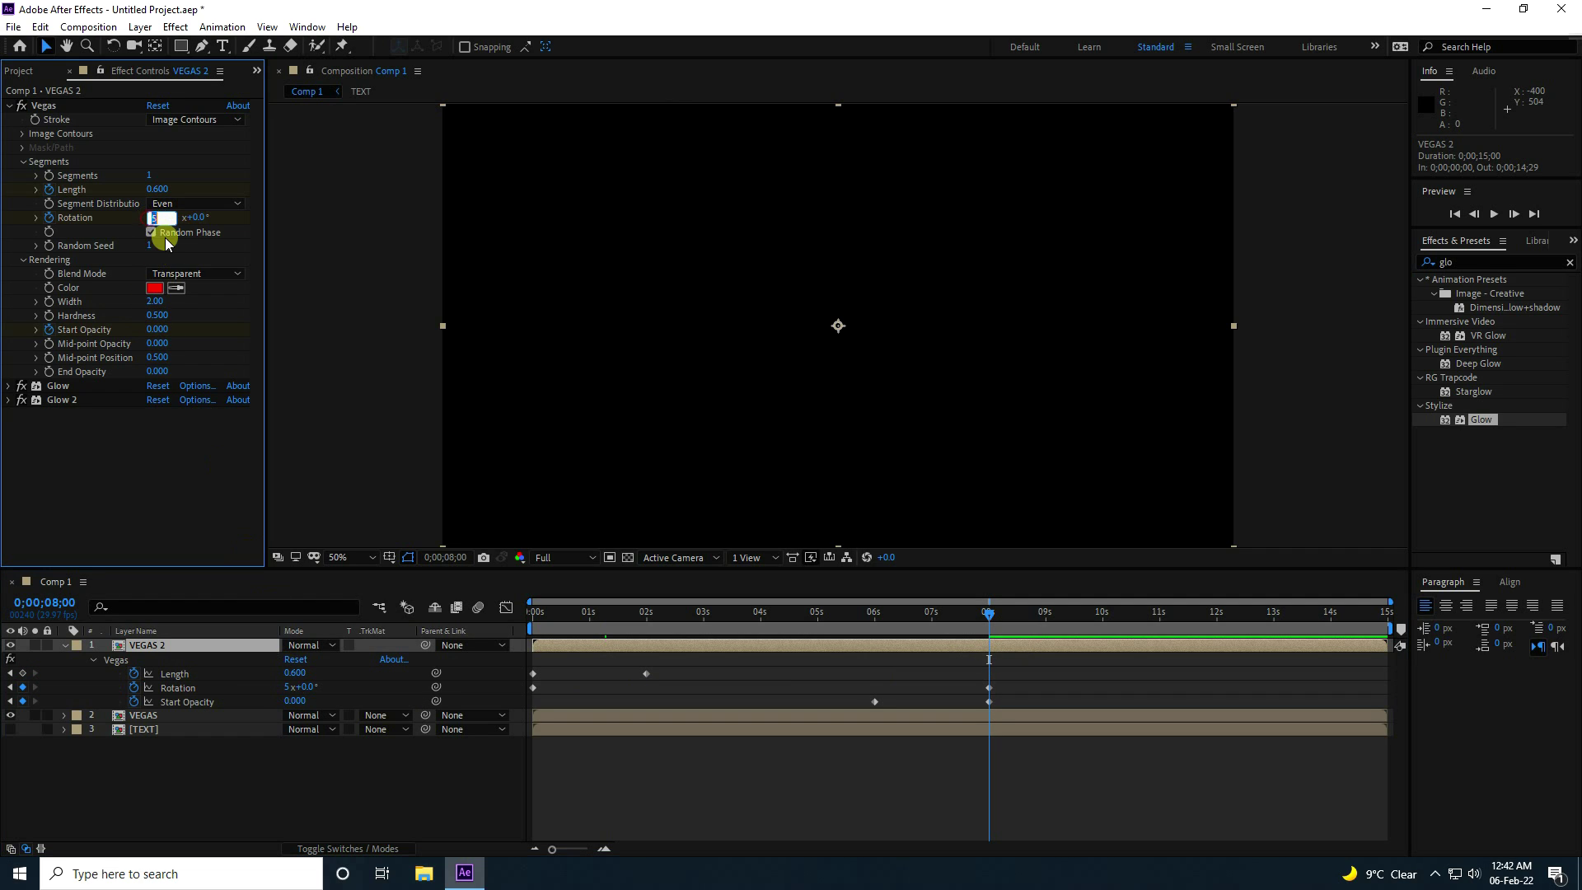
pyautogui.write('4')
pyautogui.press('Return')
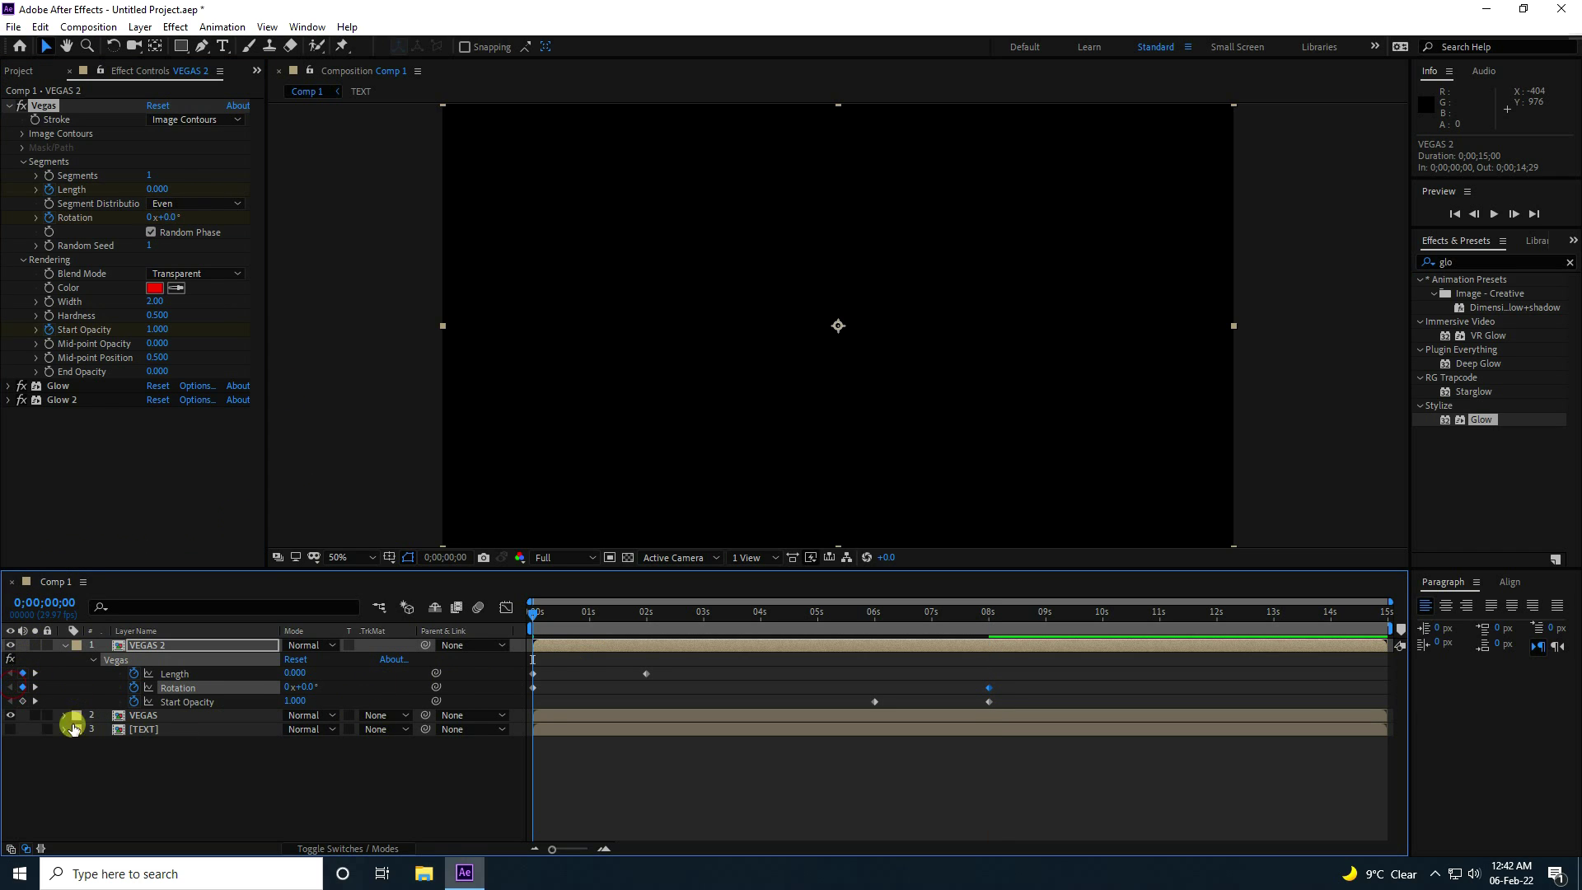
# Set VEGAS 2's Length at the 2-second keyframe to 0.8 and preview from the start.
pyautogui.click(36, 673)
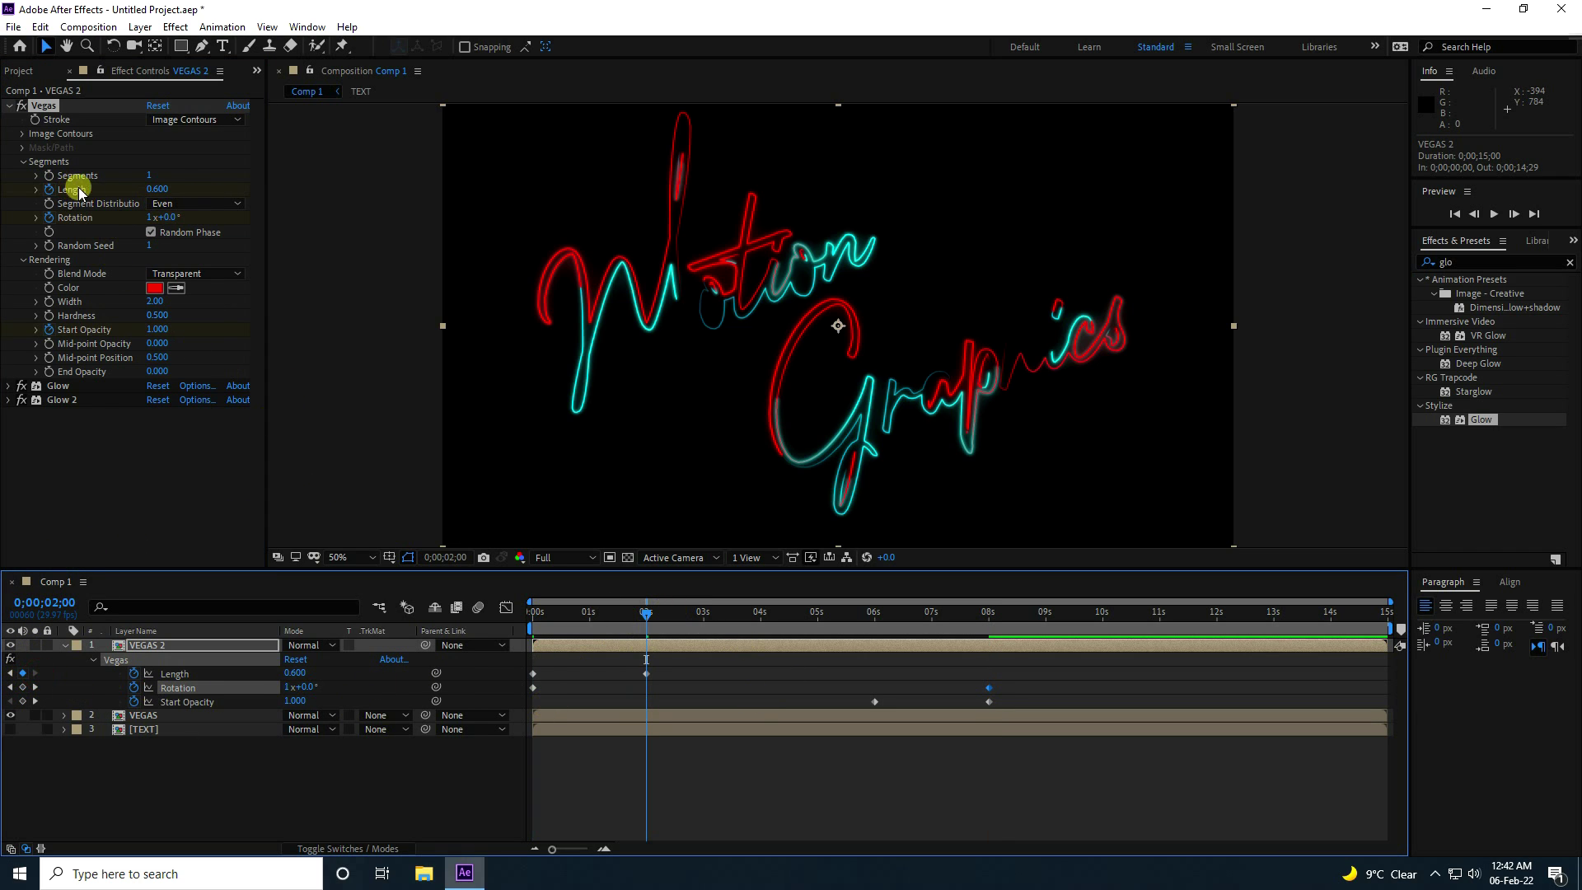
pyautogui.click(157, 188)
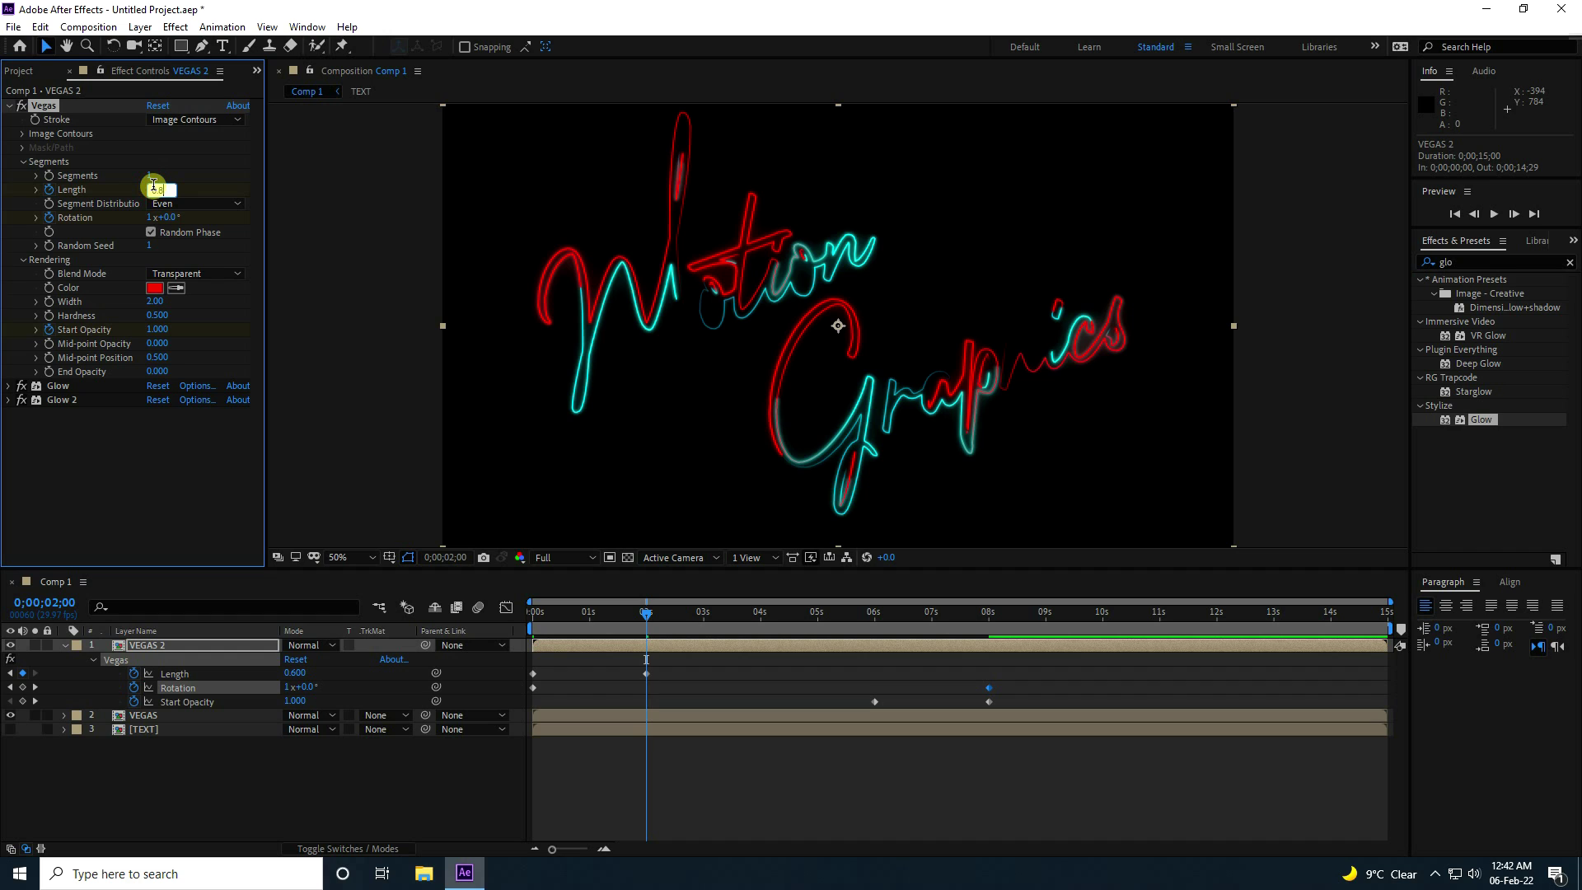
pyautogui.write('0.8')
pyautogui.press('Return')
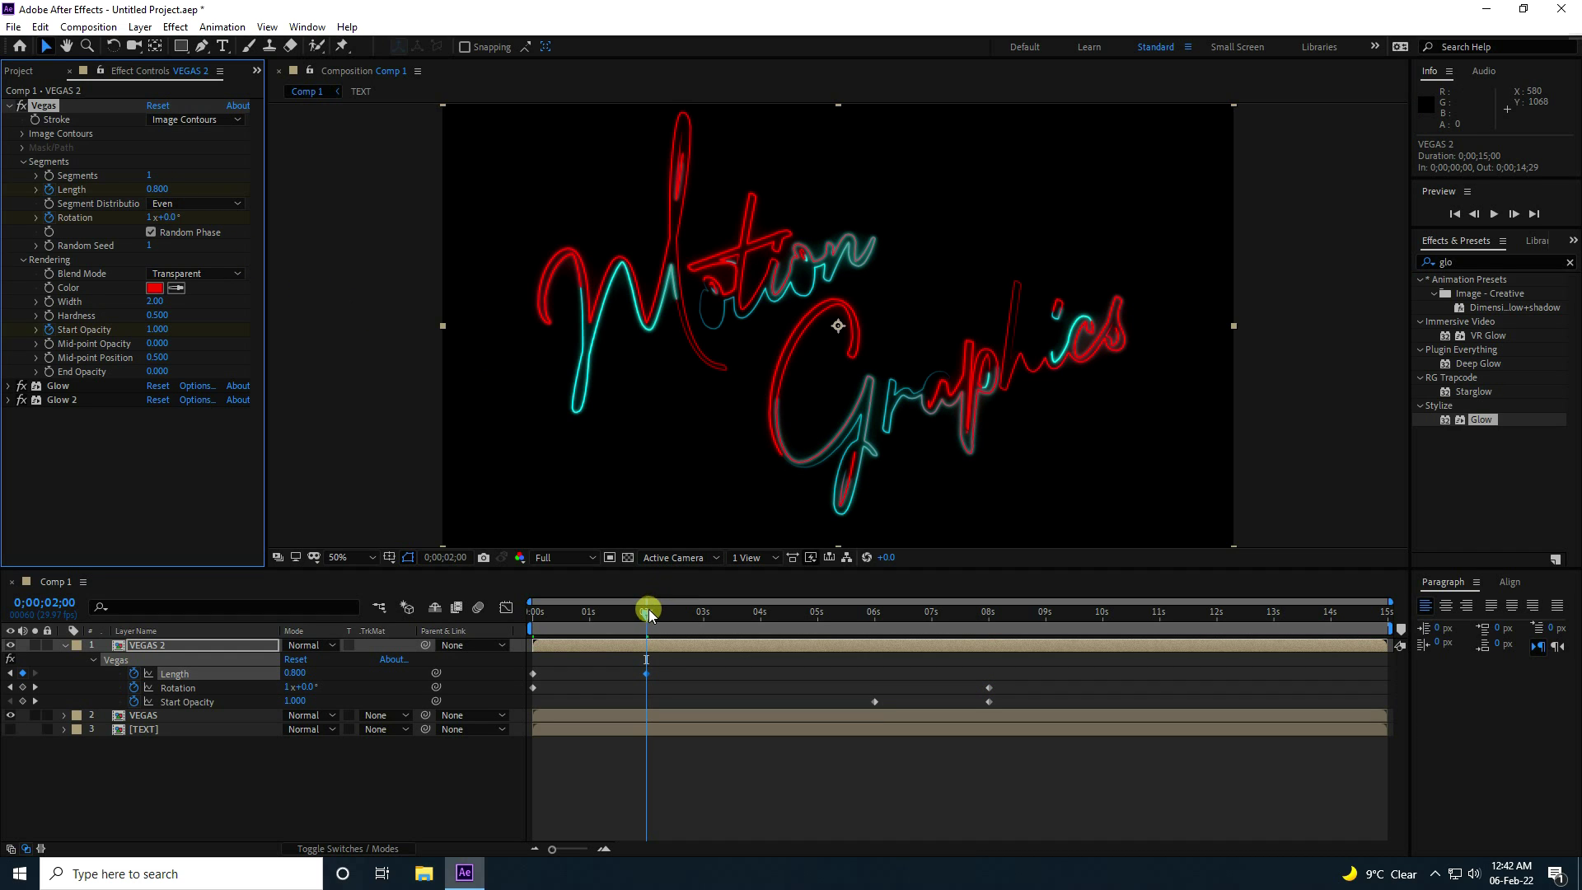
pyautogui.moveTo(648, 614); pyautogui.dragTo(513, 660)
pyautogui.press('space')
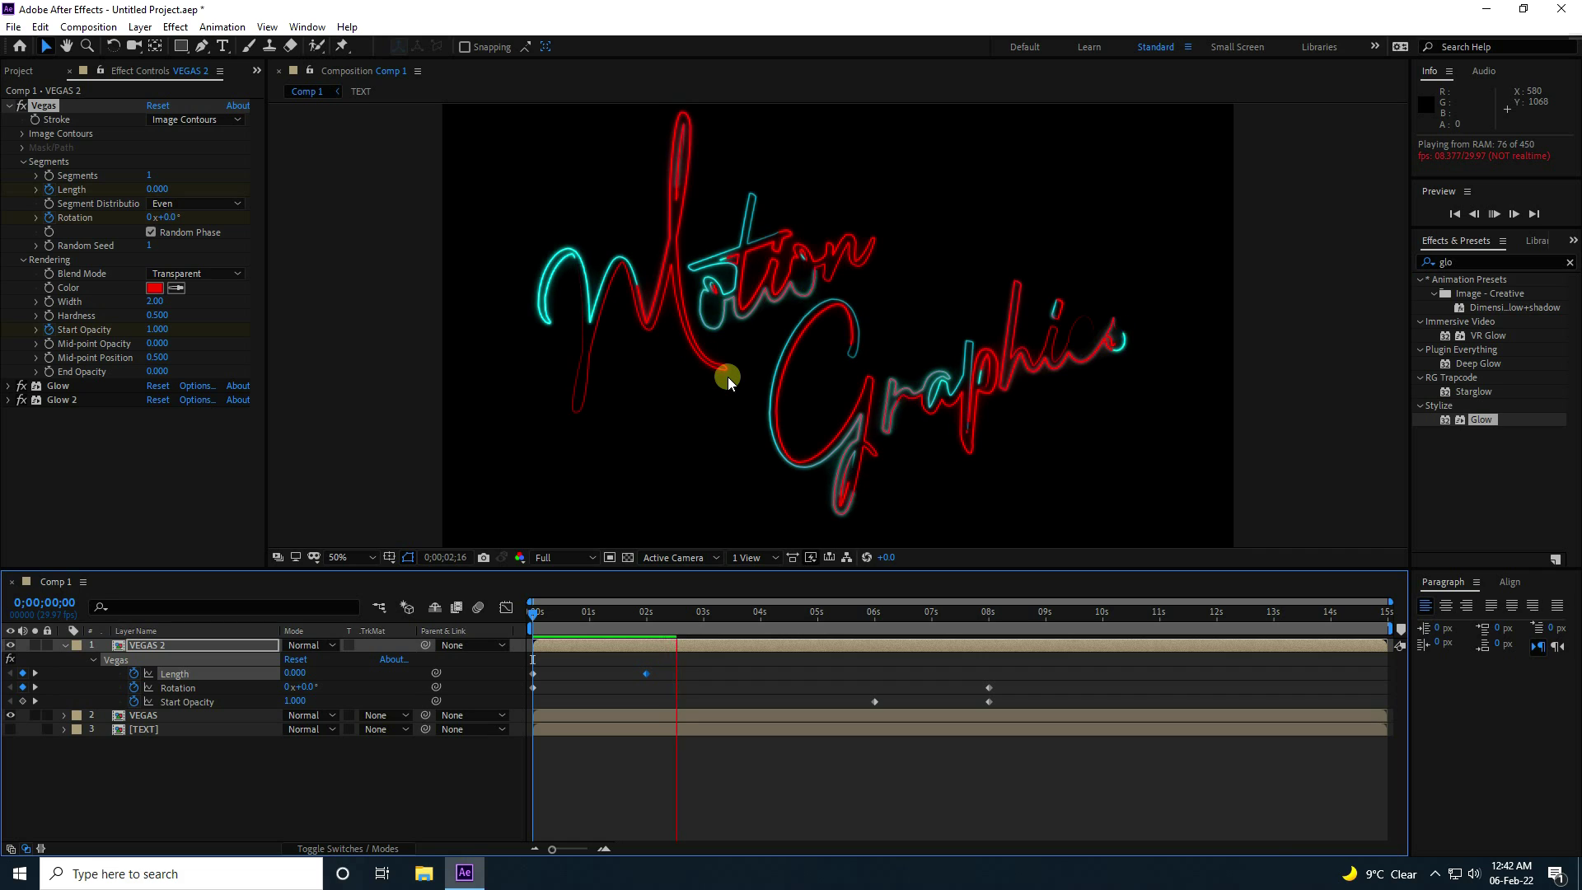
# Lower the 2-second Length keyframe to 0.500 and preview the animation again.
pyautogui.moveTo(706, 611); pyautogui.dragTo(682, 618)
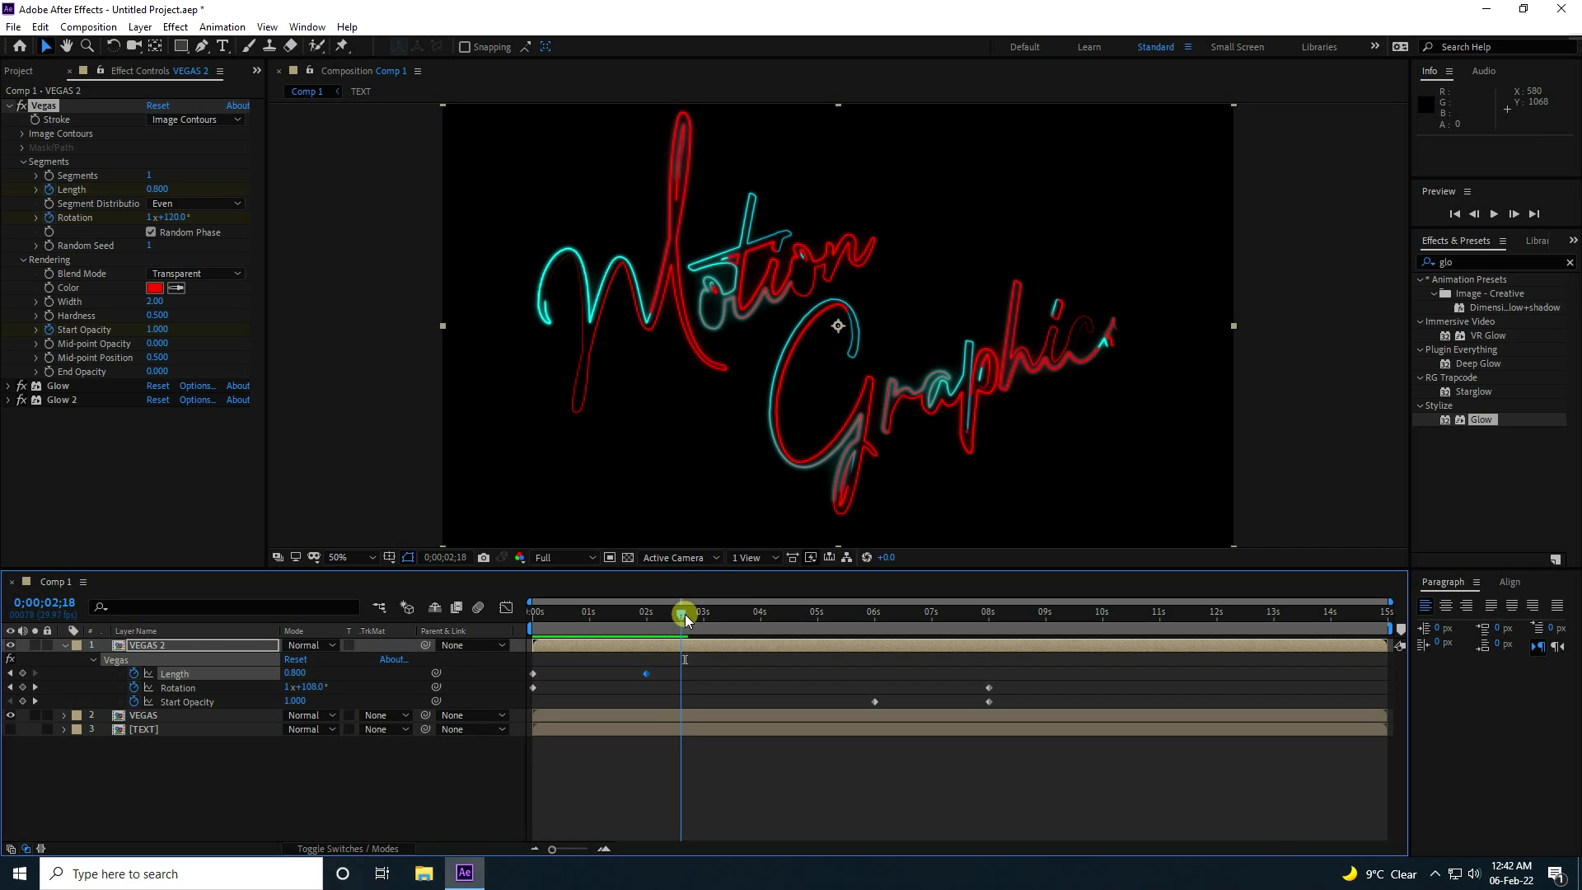
pyautogui.click(11, 673)
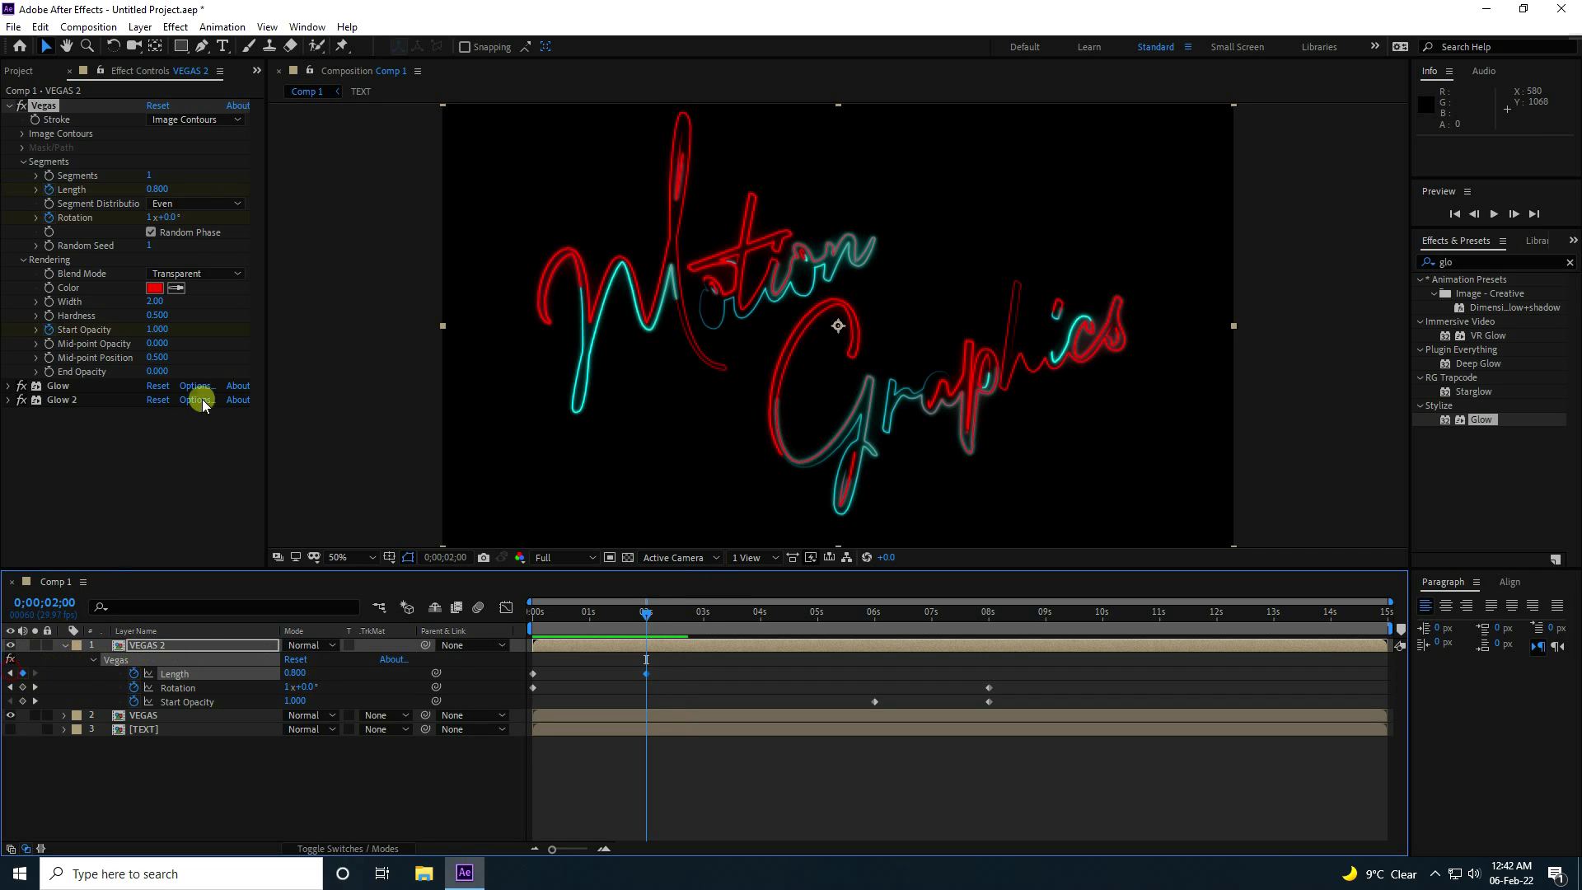
pyautogui.moveTo(157, 192); pyautogui.dragTo(140, 185)
pyautogui.click(160, 190)
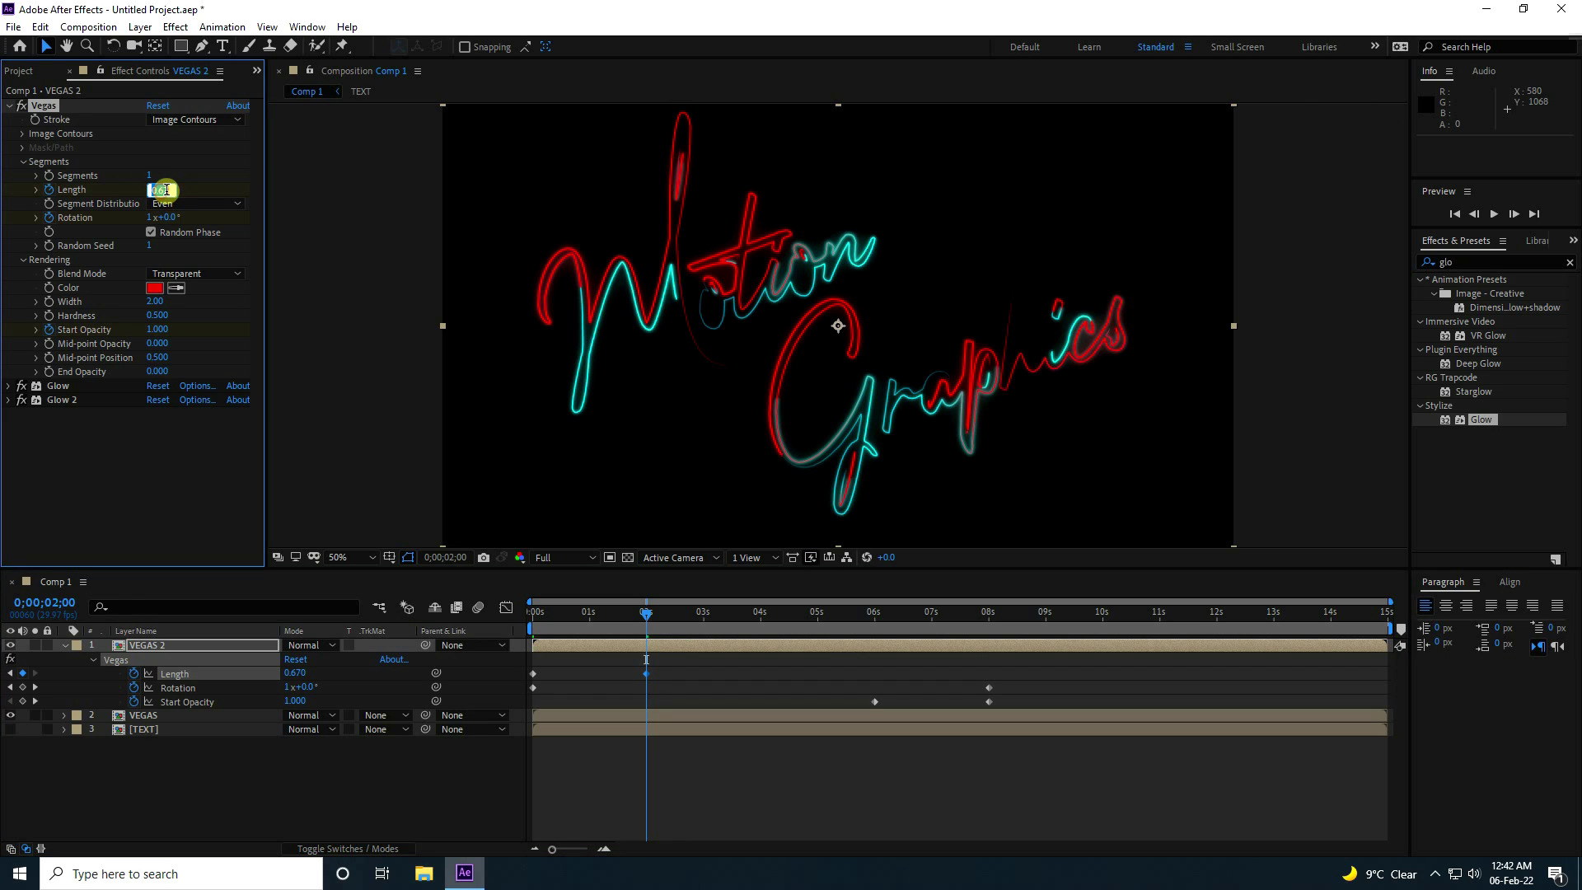
pyautogui.write('0.5')
pyautogui.press('Return')
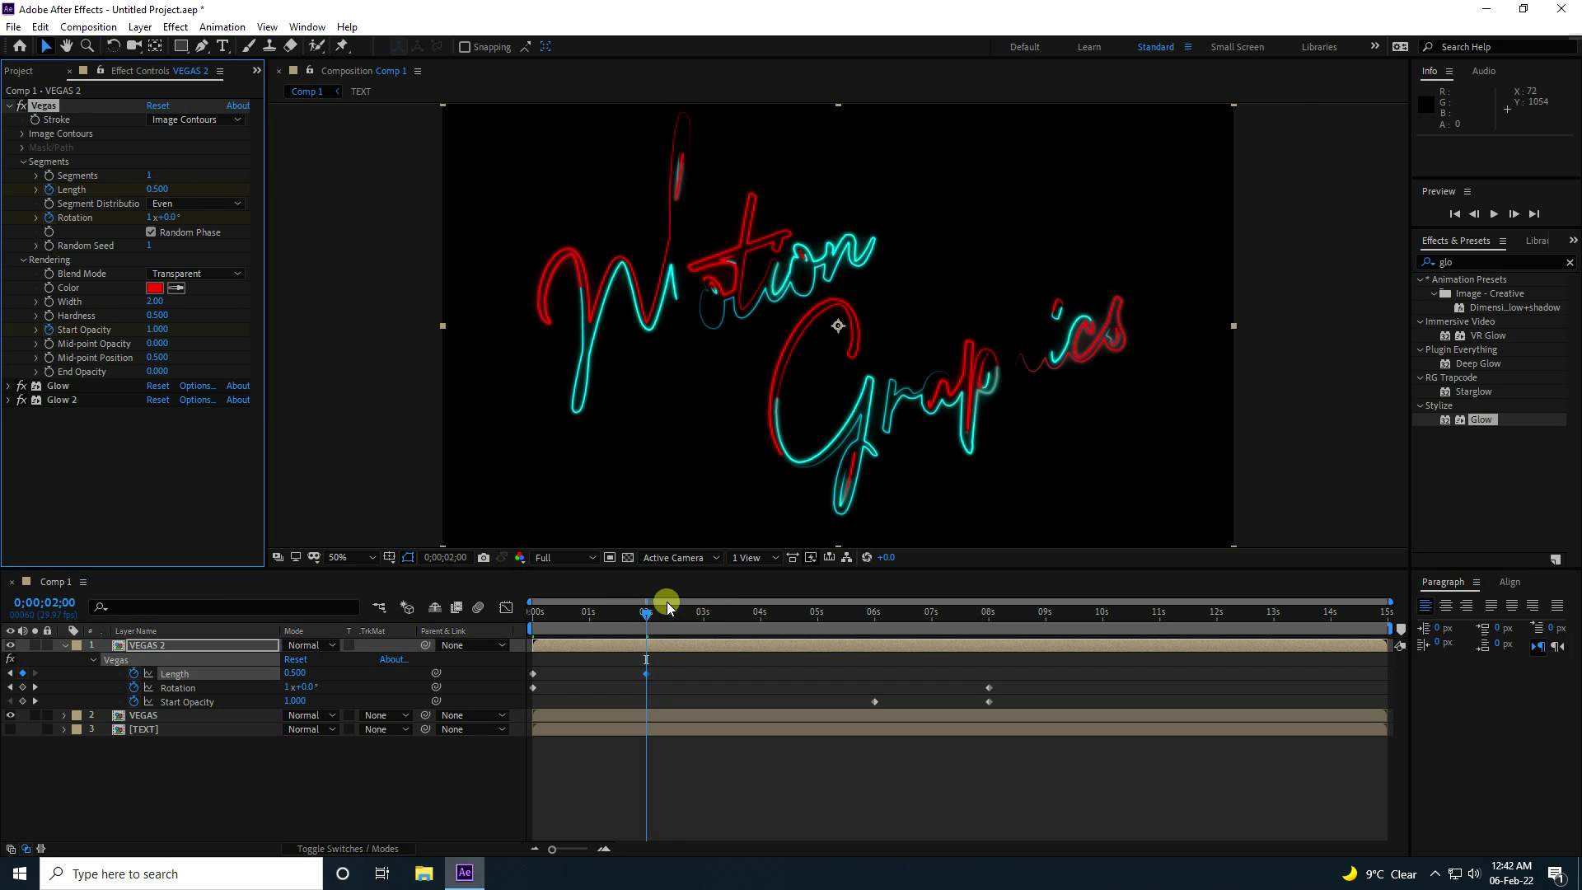
pyautogui.moveTo(650, 639); pyautogui.dragTo(532, 614)
pyautogui.press('space')
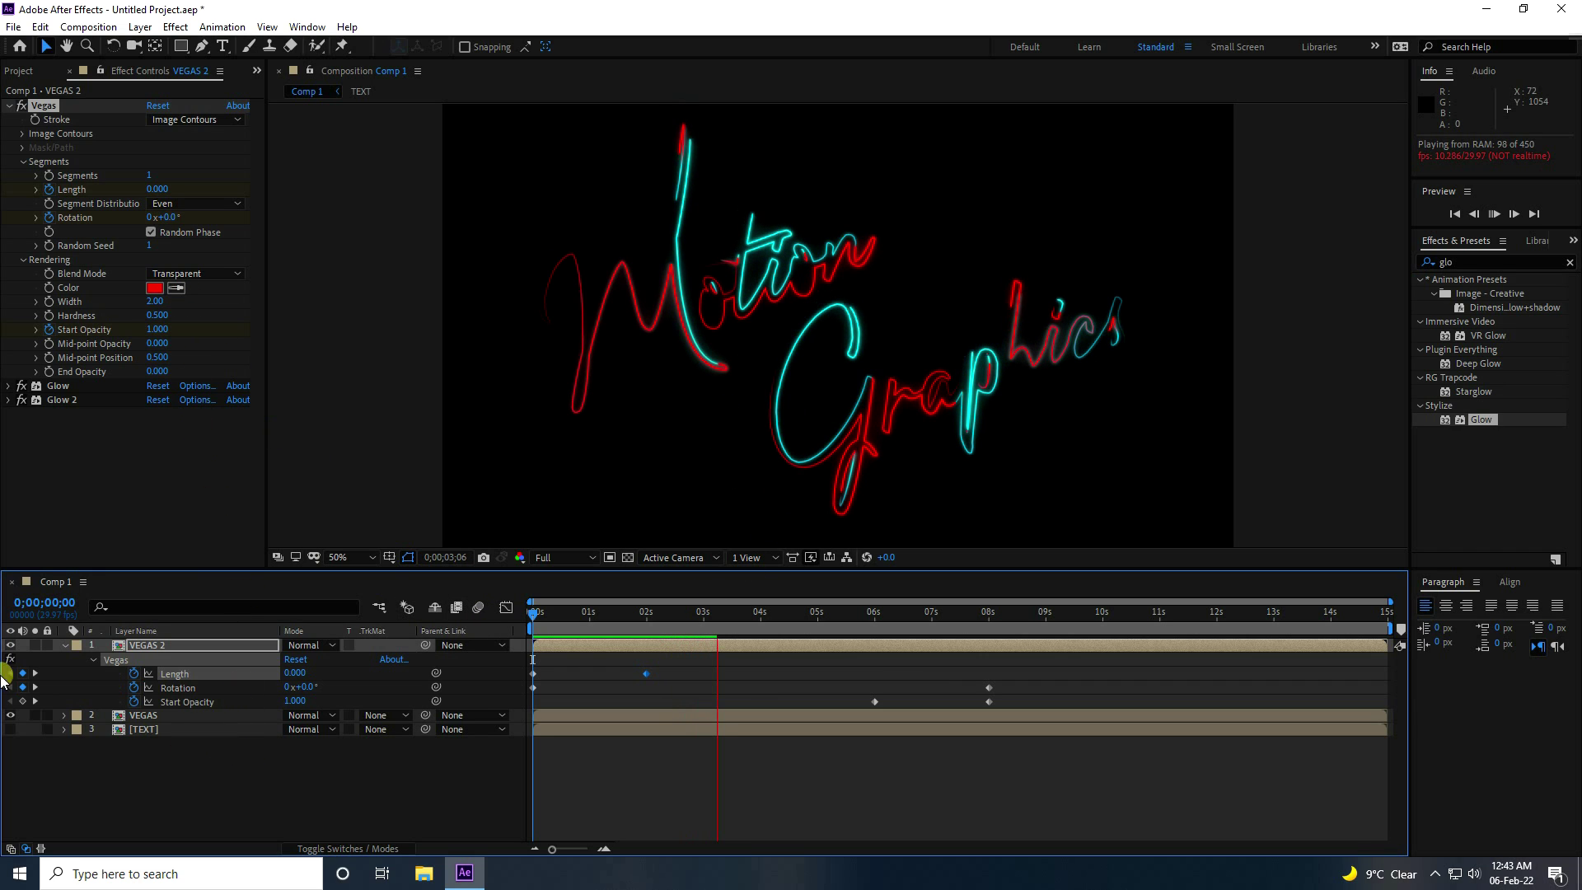
# Collapse VEGAS 2's properties and replay the preview from the start.
pyautogui.click(62, 646)
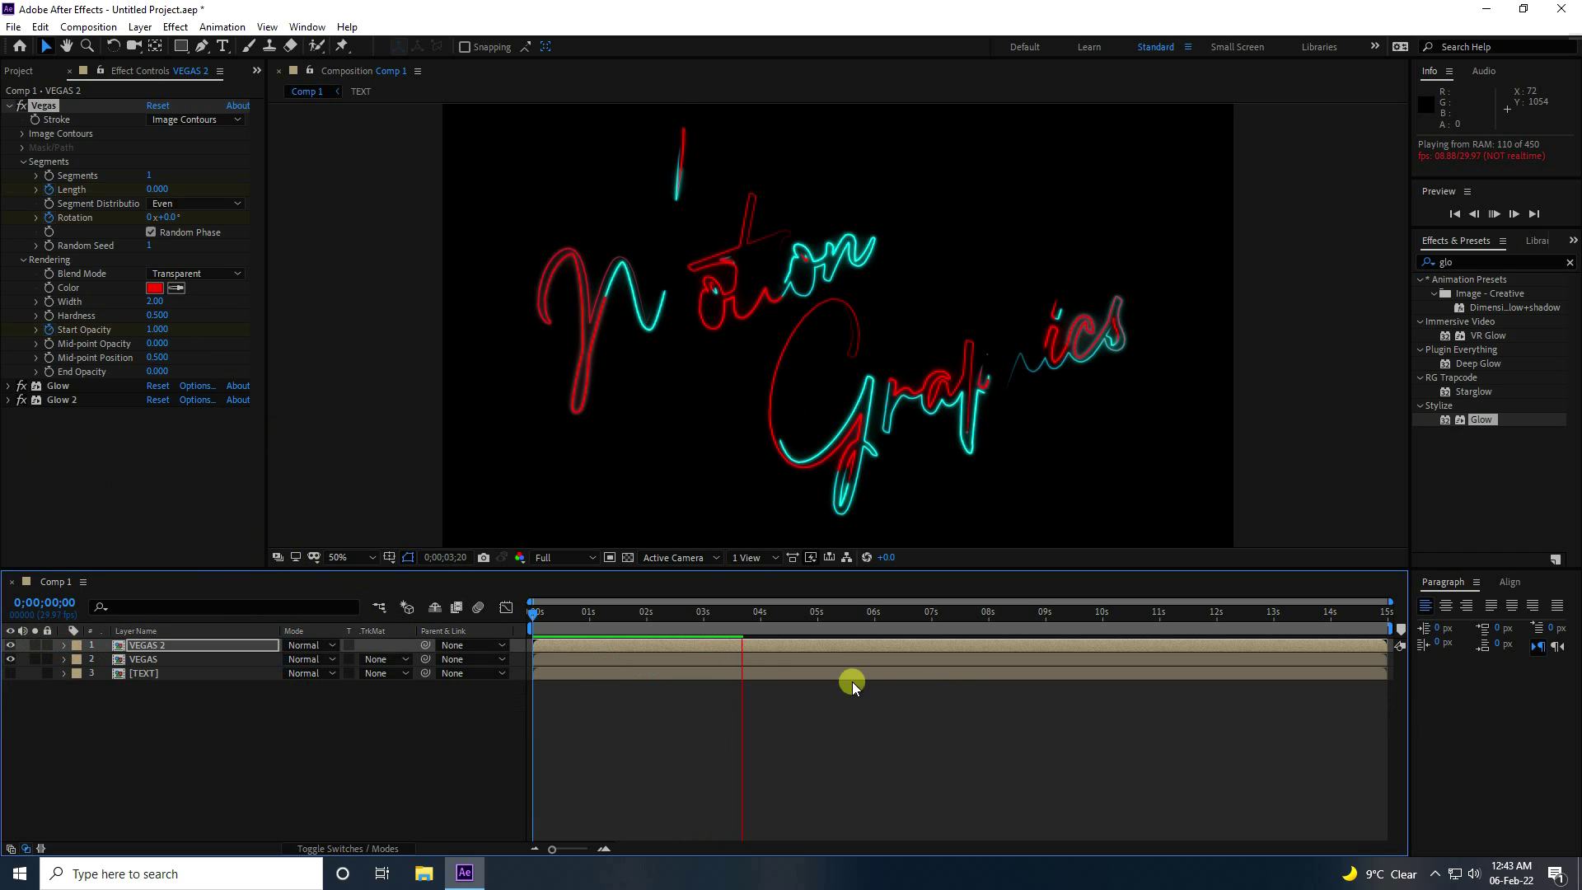
pyautogui.click(747, 624)
pyautogui.moveTo(747, 624); pyautogui.dragTo(425, 626)
pyautogui.press('space')
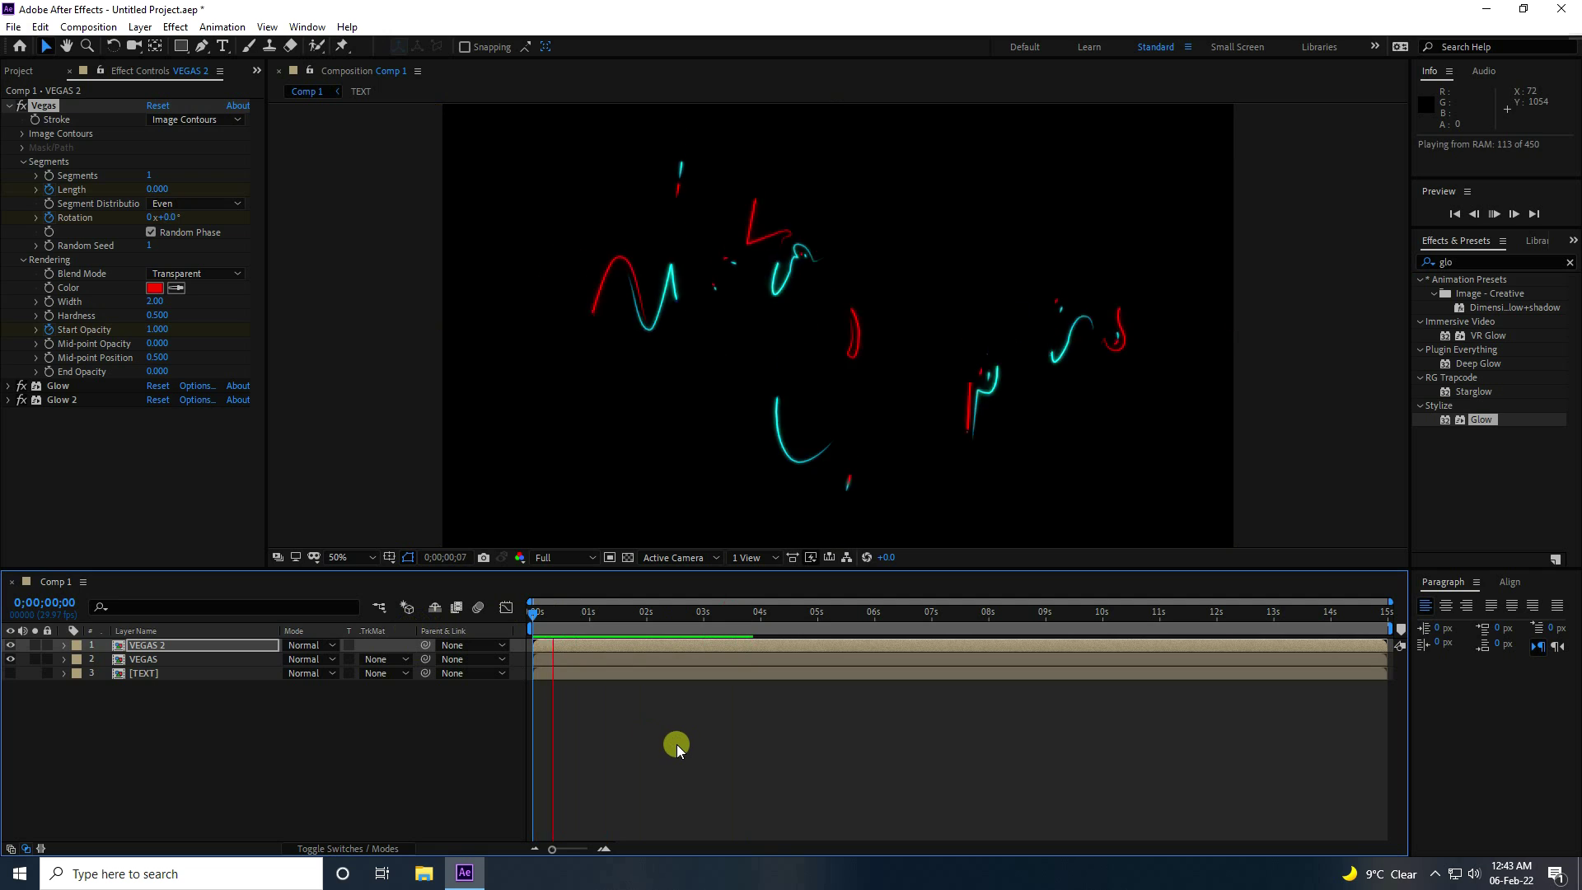
pyautogui.press('space')
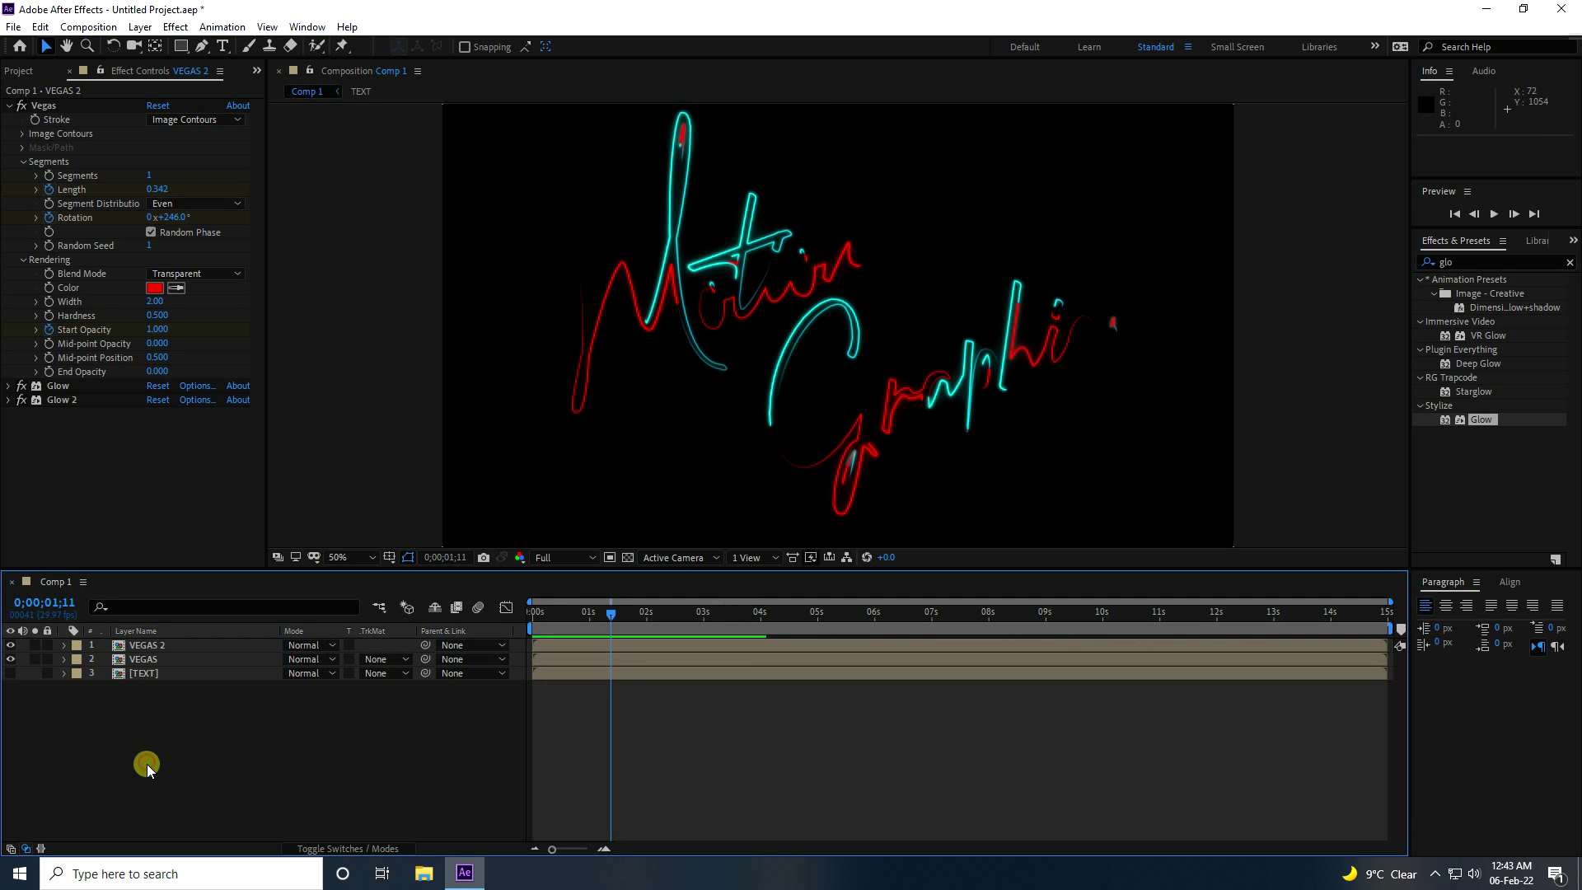
# Turn the TEXT layer's visibility back on and drag it above both VEGAS layers at 6 s.
pyautogui.click(10, 673)
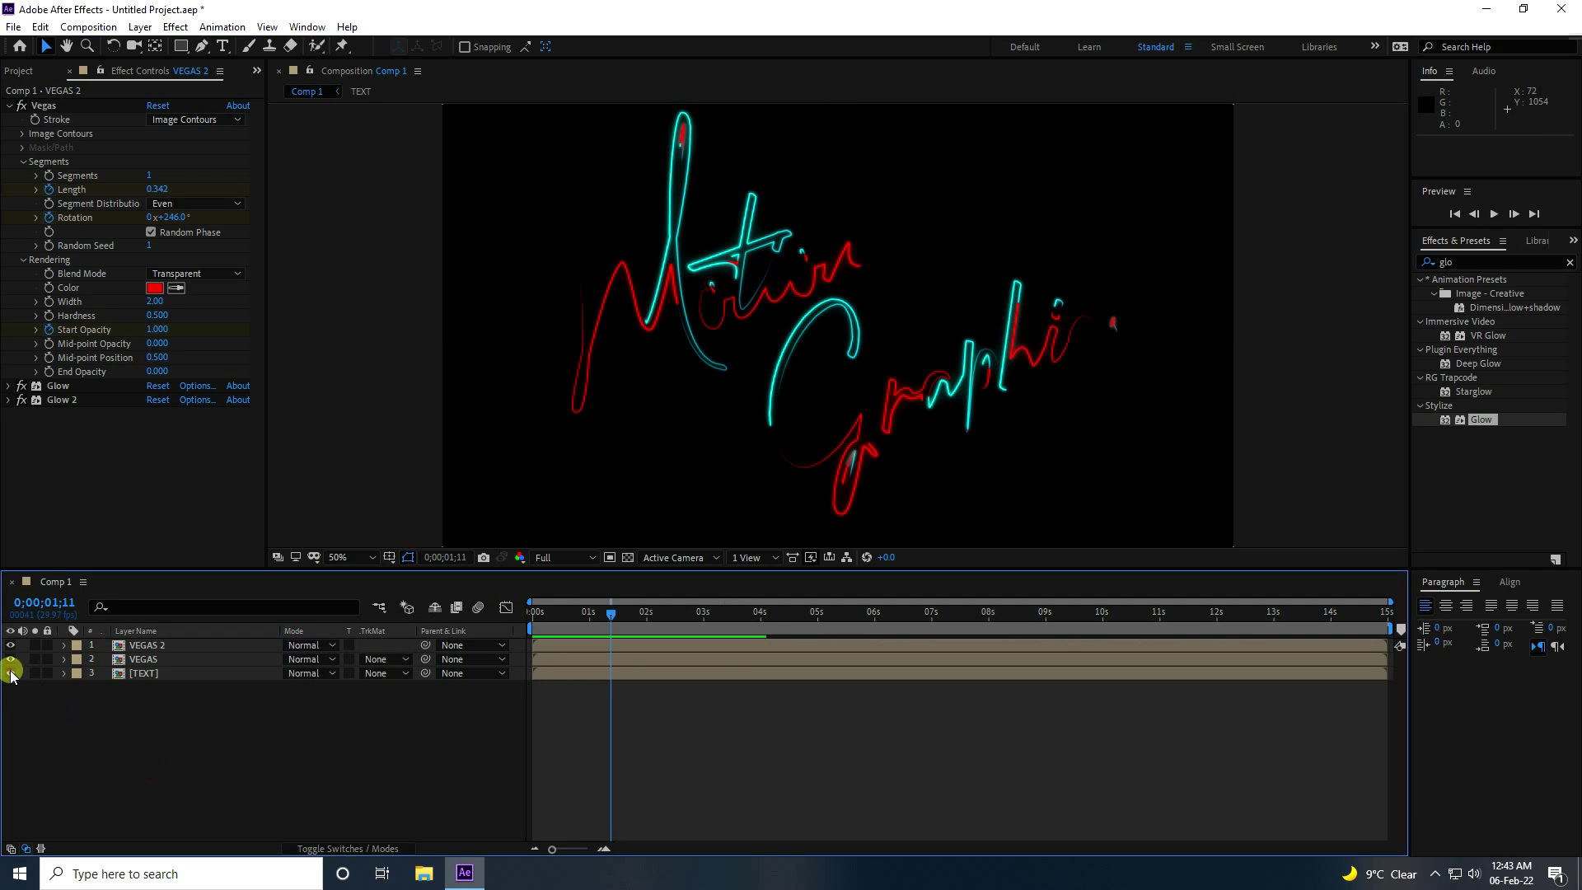
pyautogui.click(141, 673)
pyautogui.moveTo(607, 618); pyautogui.dragTo(878, 657)
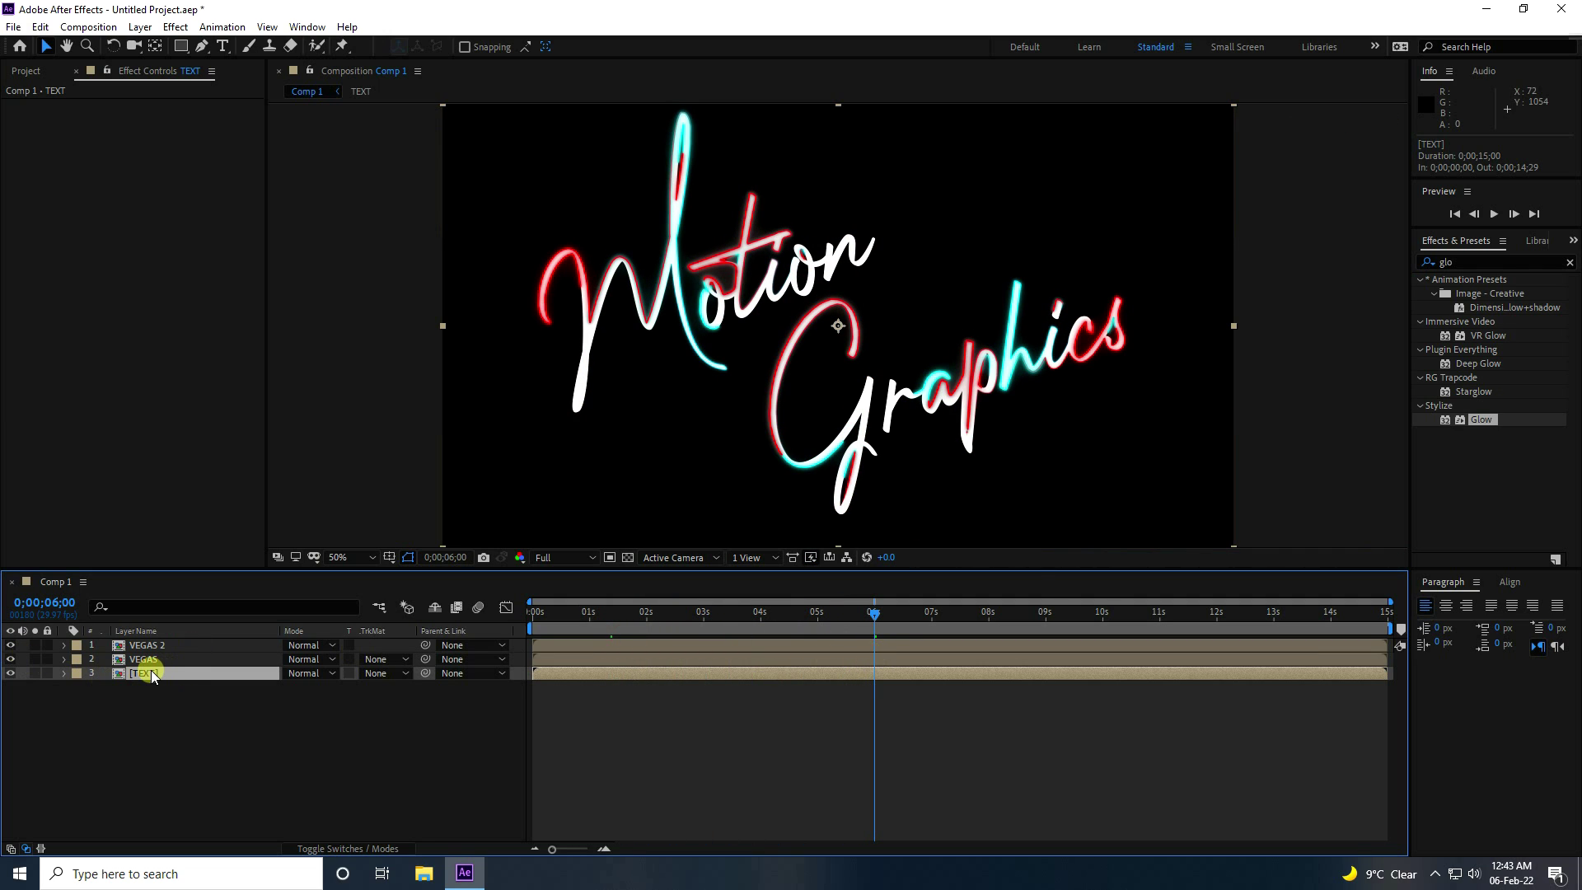
pyautogui.moveTo(142, 674); pyautogui.dragTo(148, 639)
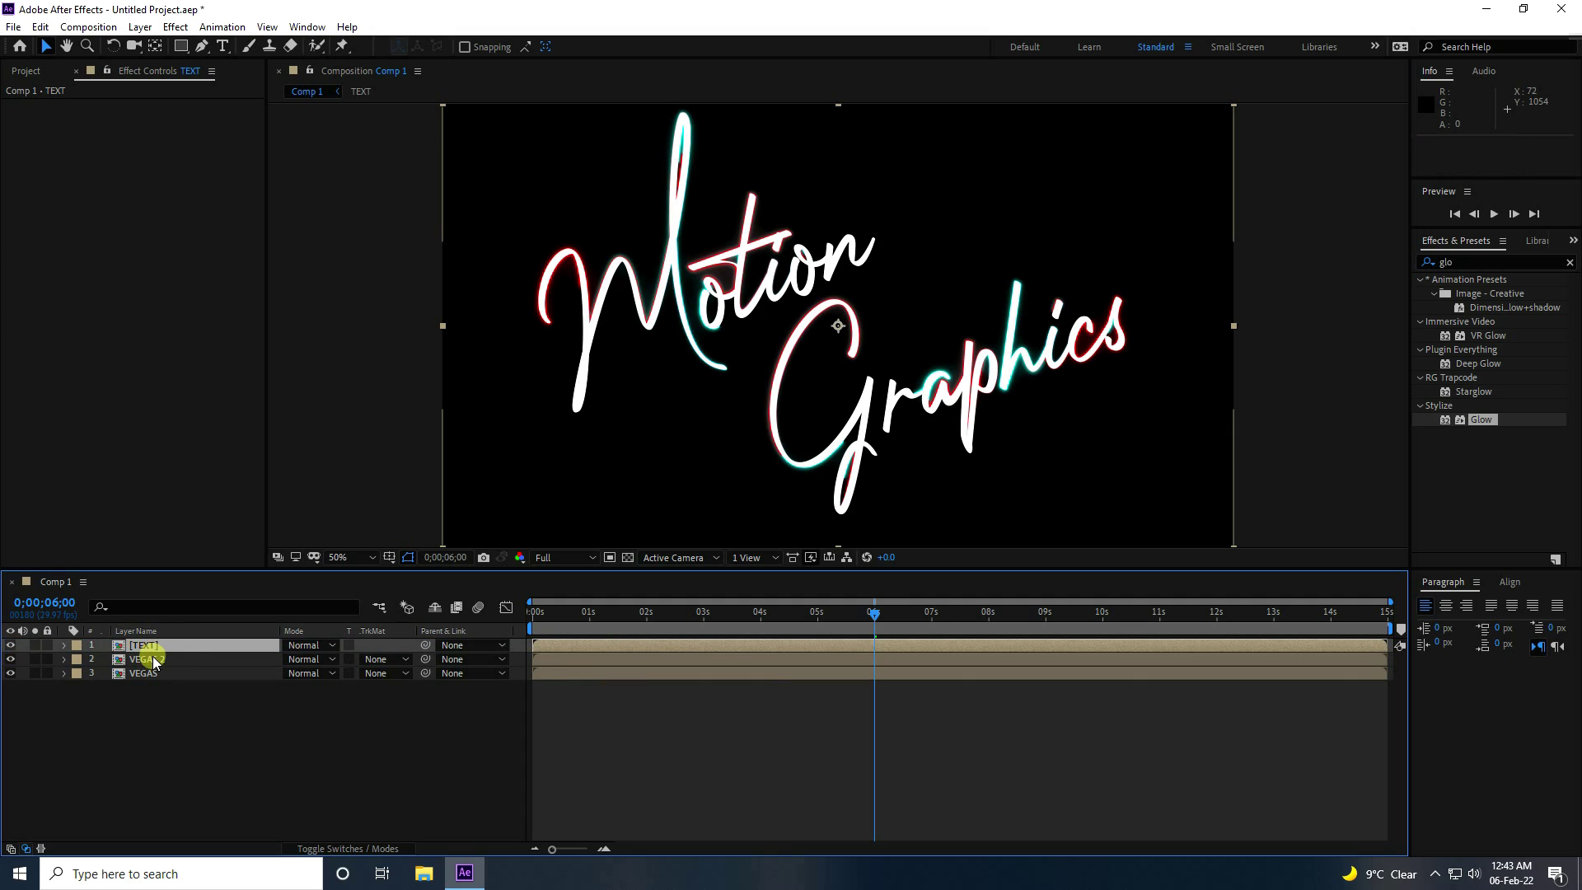
pyautogui.click(1481, 264)
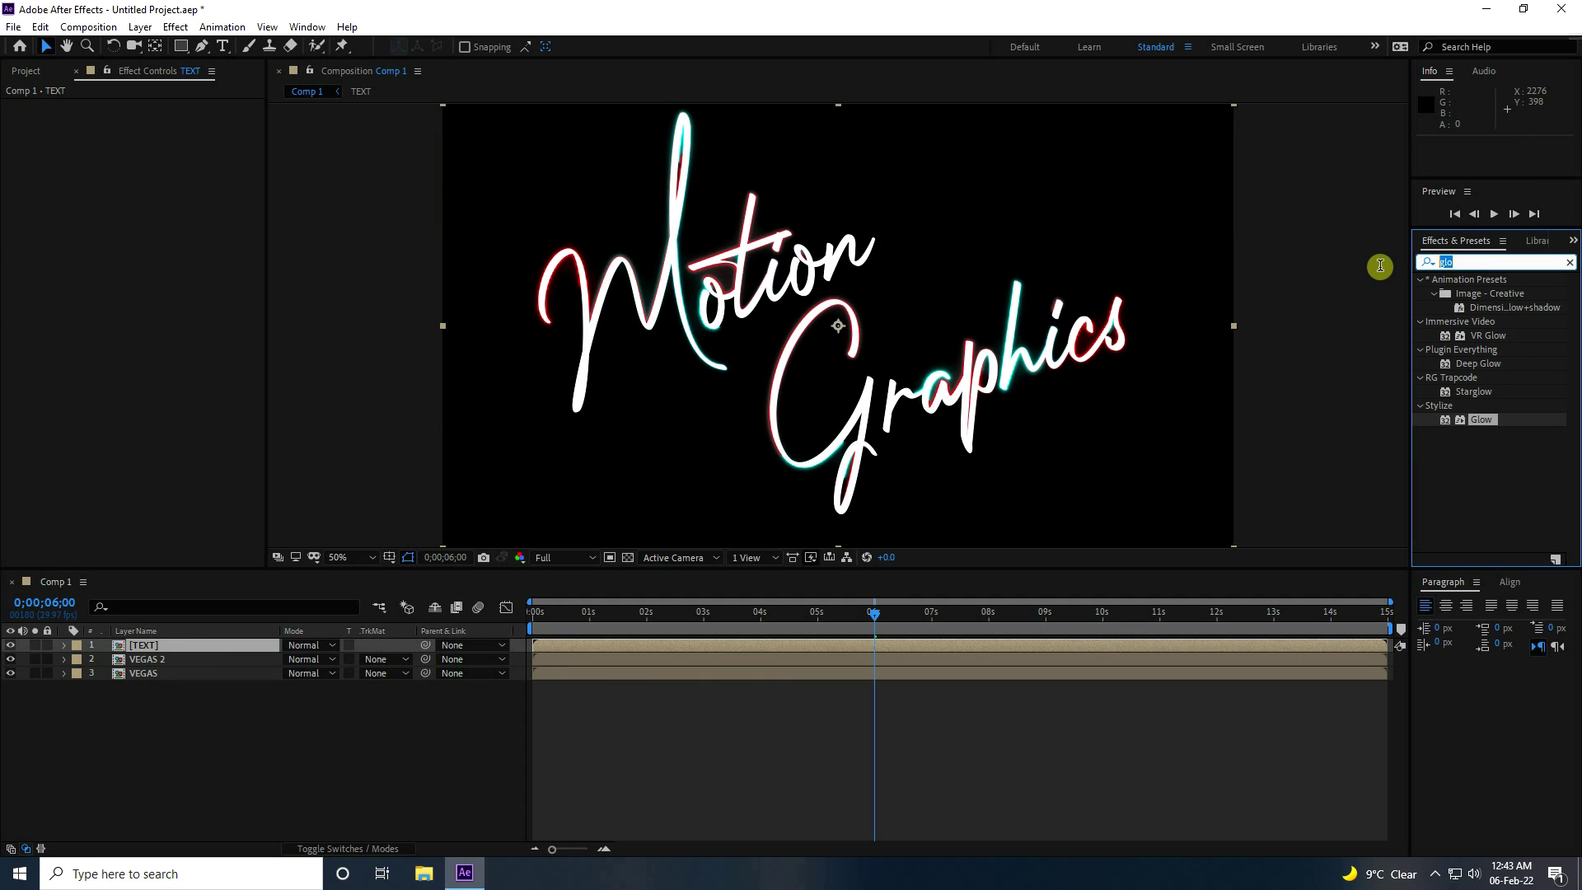
# Apply Venetian Blinds to TEXT, raise Transition Completion to hide it, and go to 8 s.
pyautogui.write('ven')
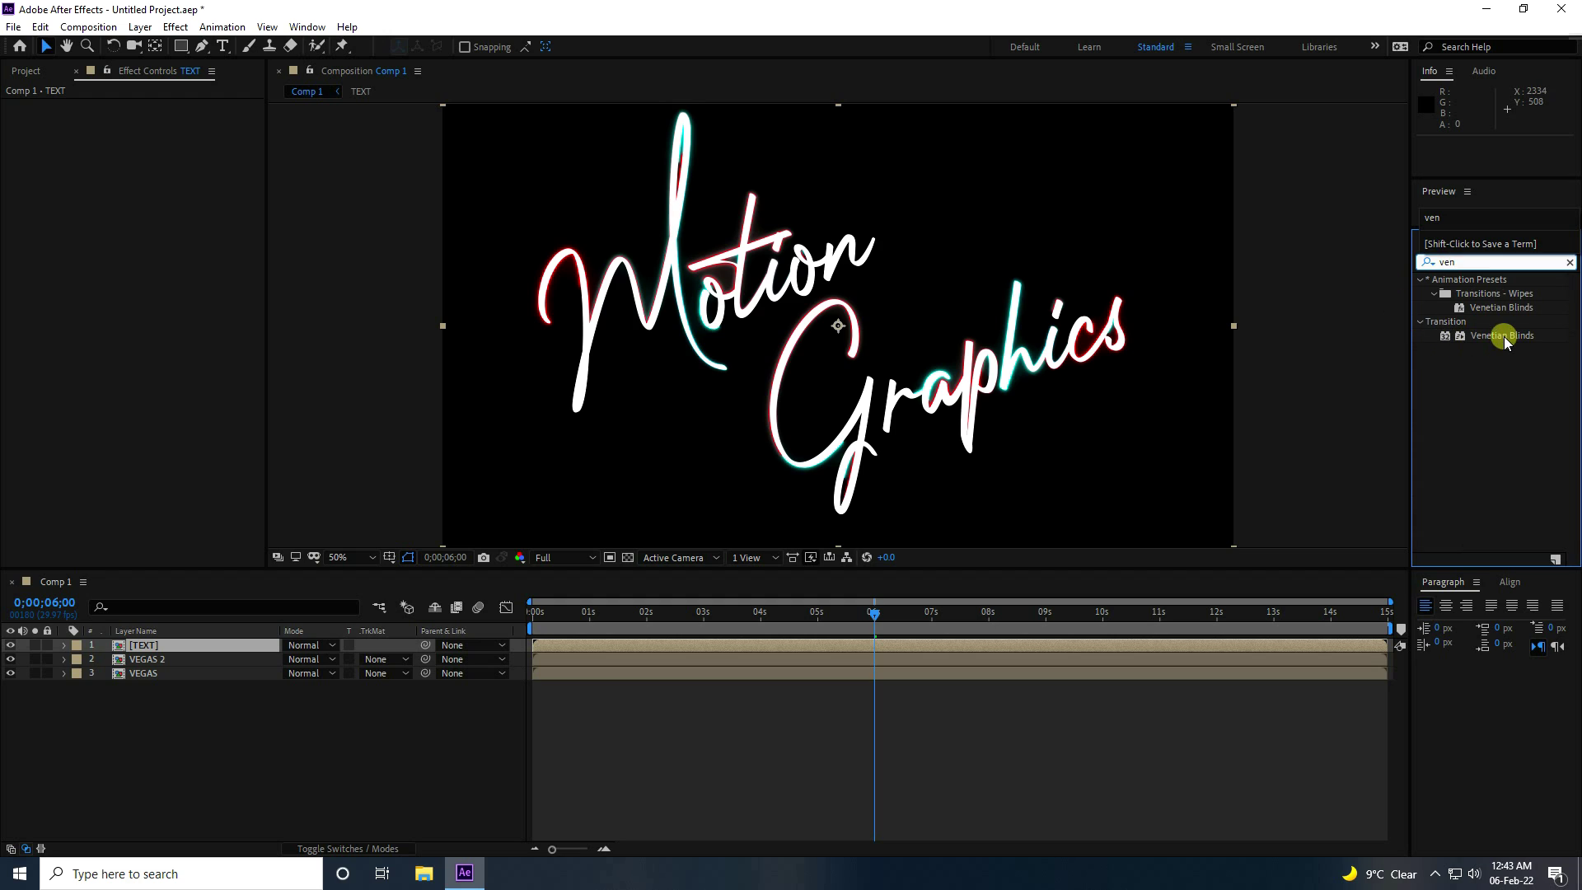
pyautogui.moveTo(1507, 341); pyautogui.dragTo(173, 648)
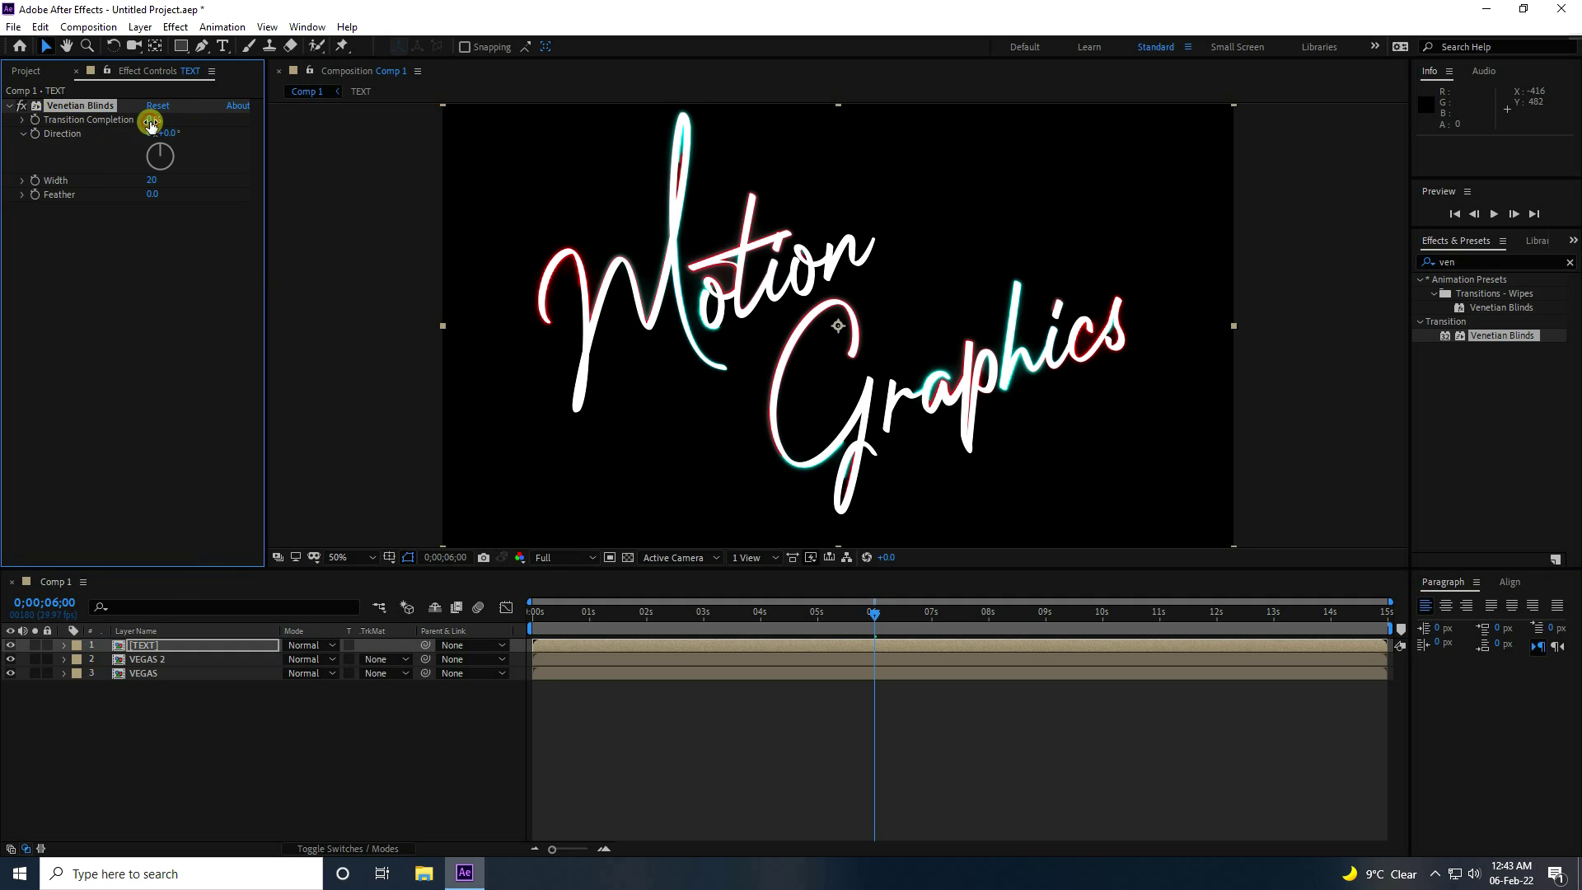
pyautogui.moveTo(152, 121); pyautogui.dragTo(384, 141)
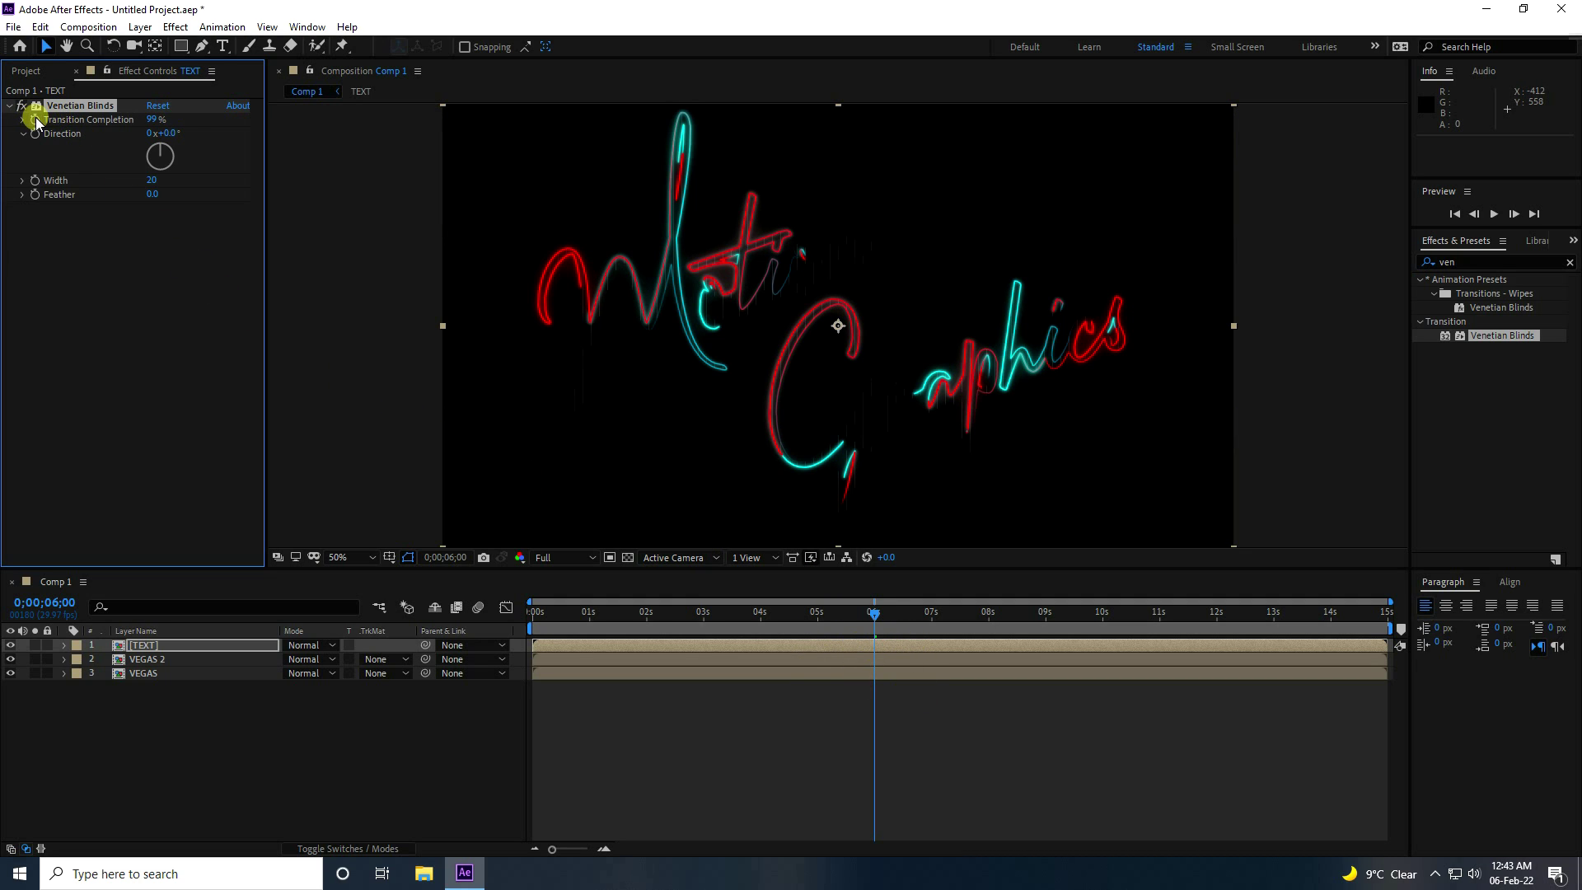
pyautogui.moveTo(875, 614); pyautogui.dragTo(1004, 646)
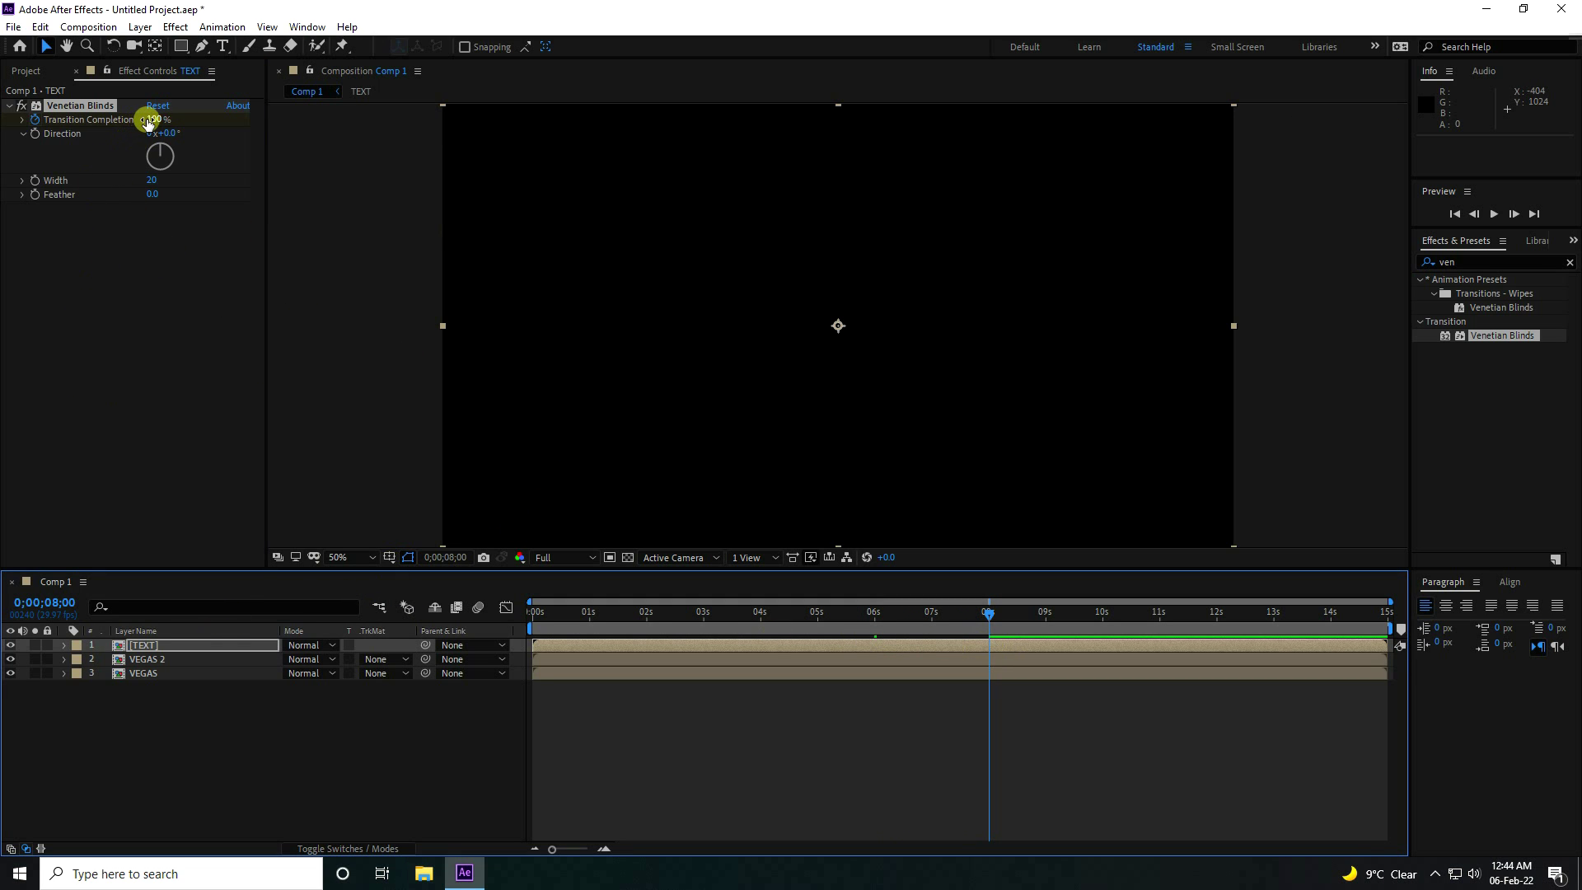
# Set Transition Completion to 0% at 8 seconds to reveal the text, then preview from the start.
pyautogui.moveTo(154, 117); pyautogui.dragTo(191, 140)
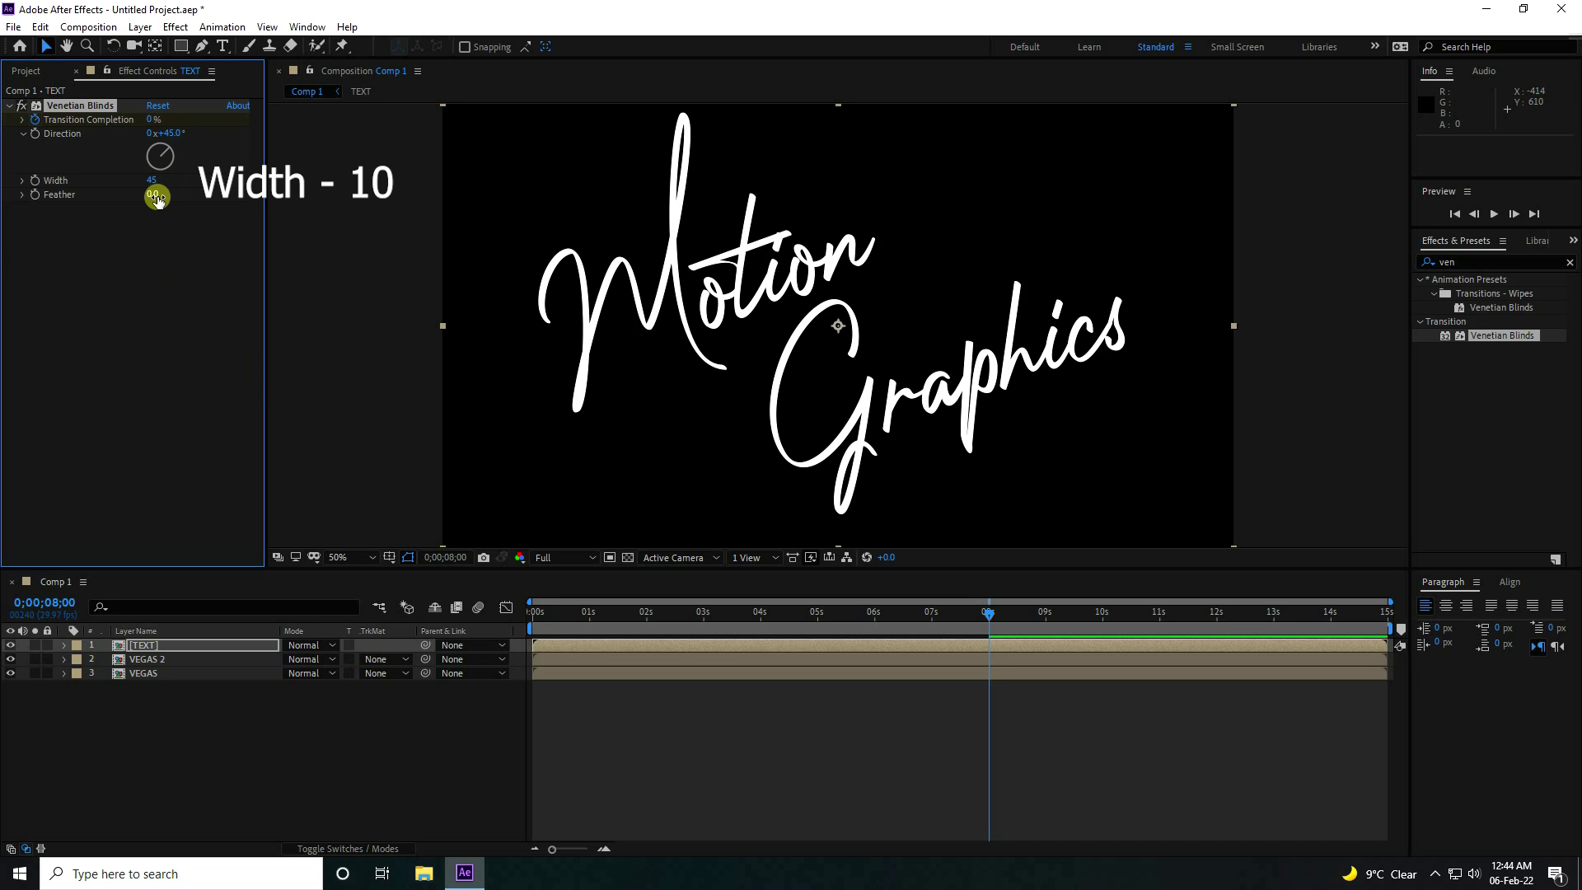
pyautogui.moveTo(989, 613); pyautogui.dragTo(544, 627)
pyautogui.press('space')
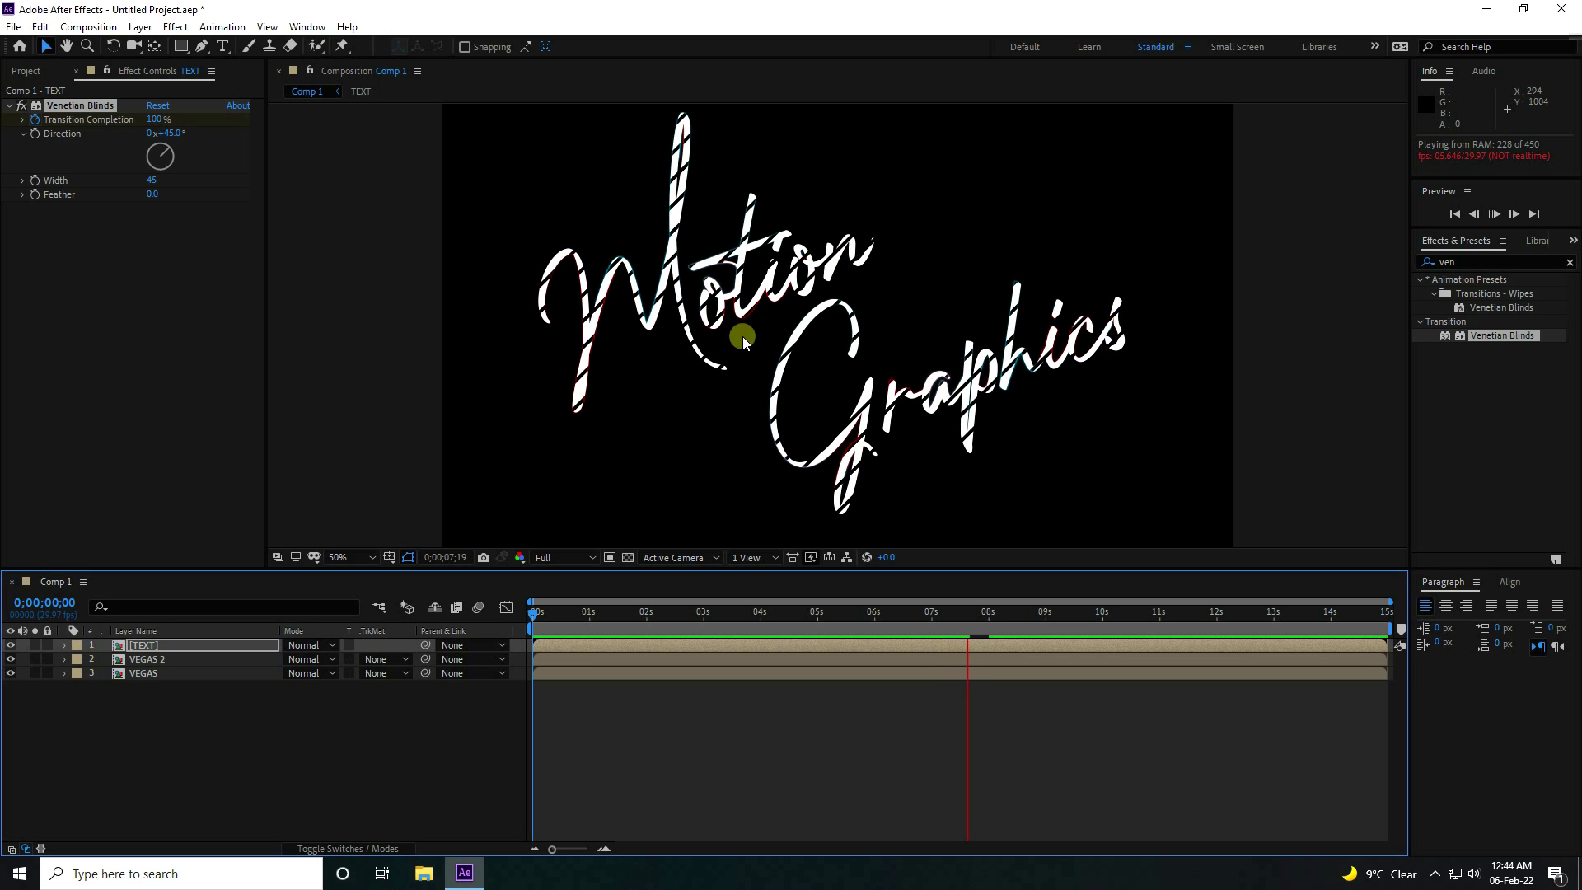
pyautogui.click(965, 624)
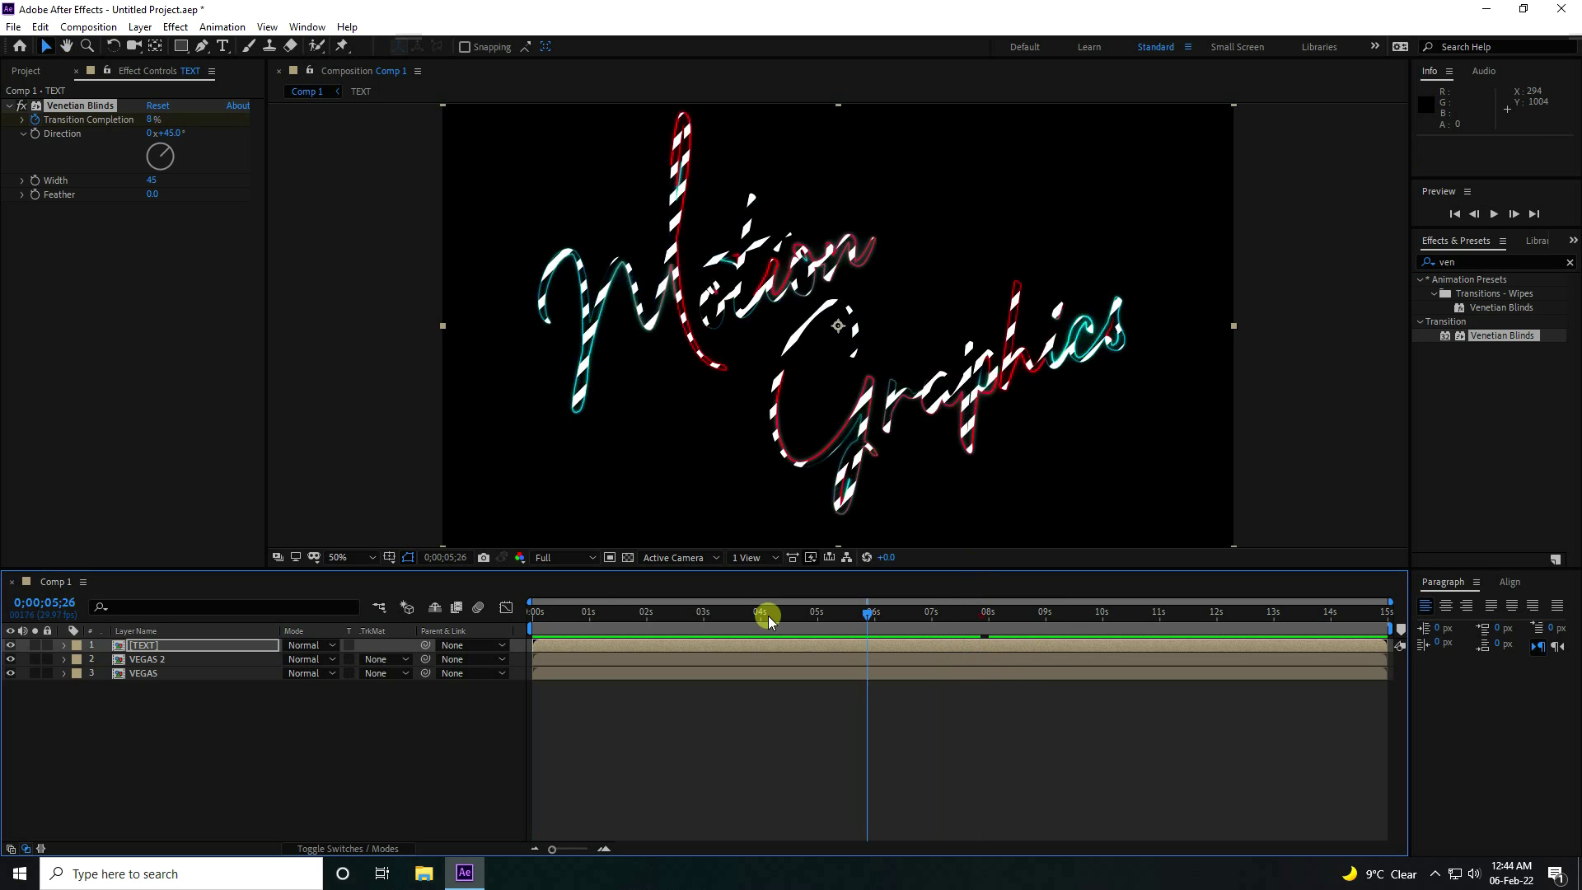
pyautogui.press('Home')
pyautogui.press('space')
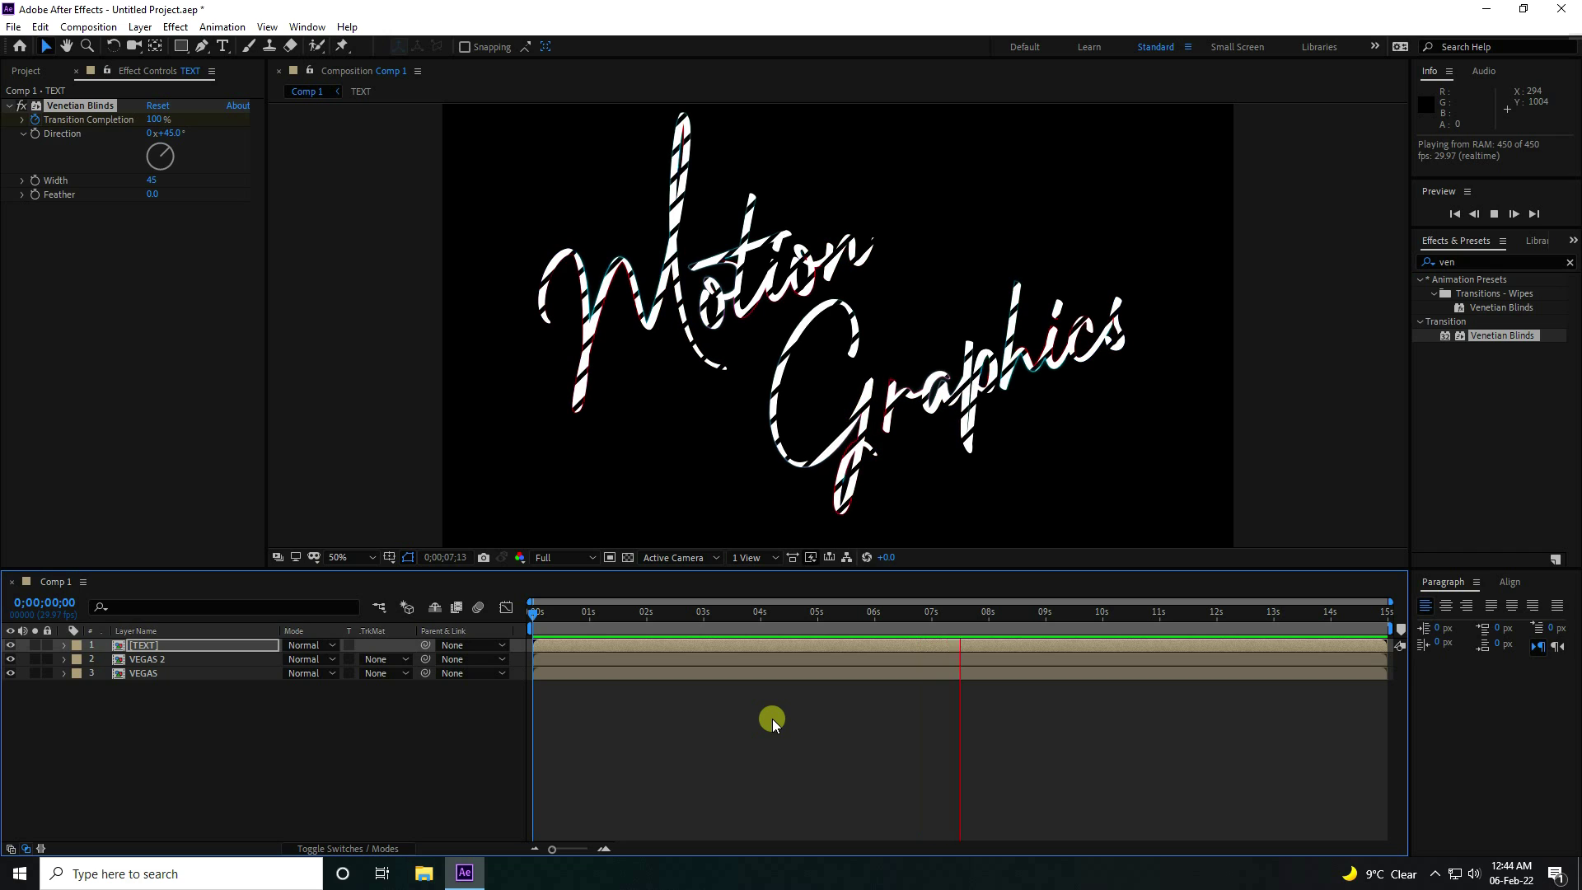
pyautogui.press('space')
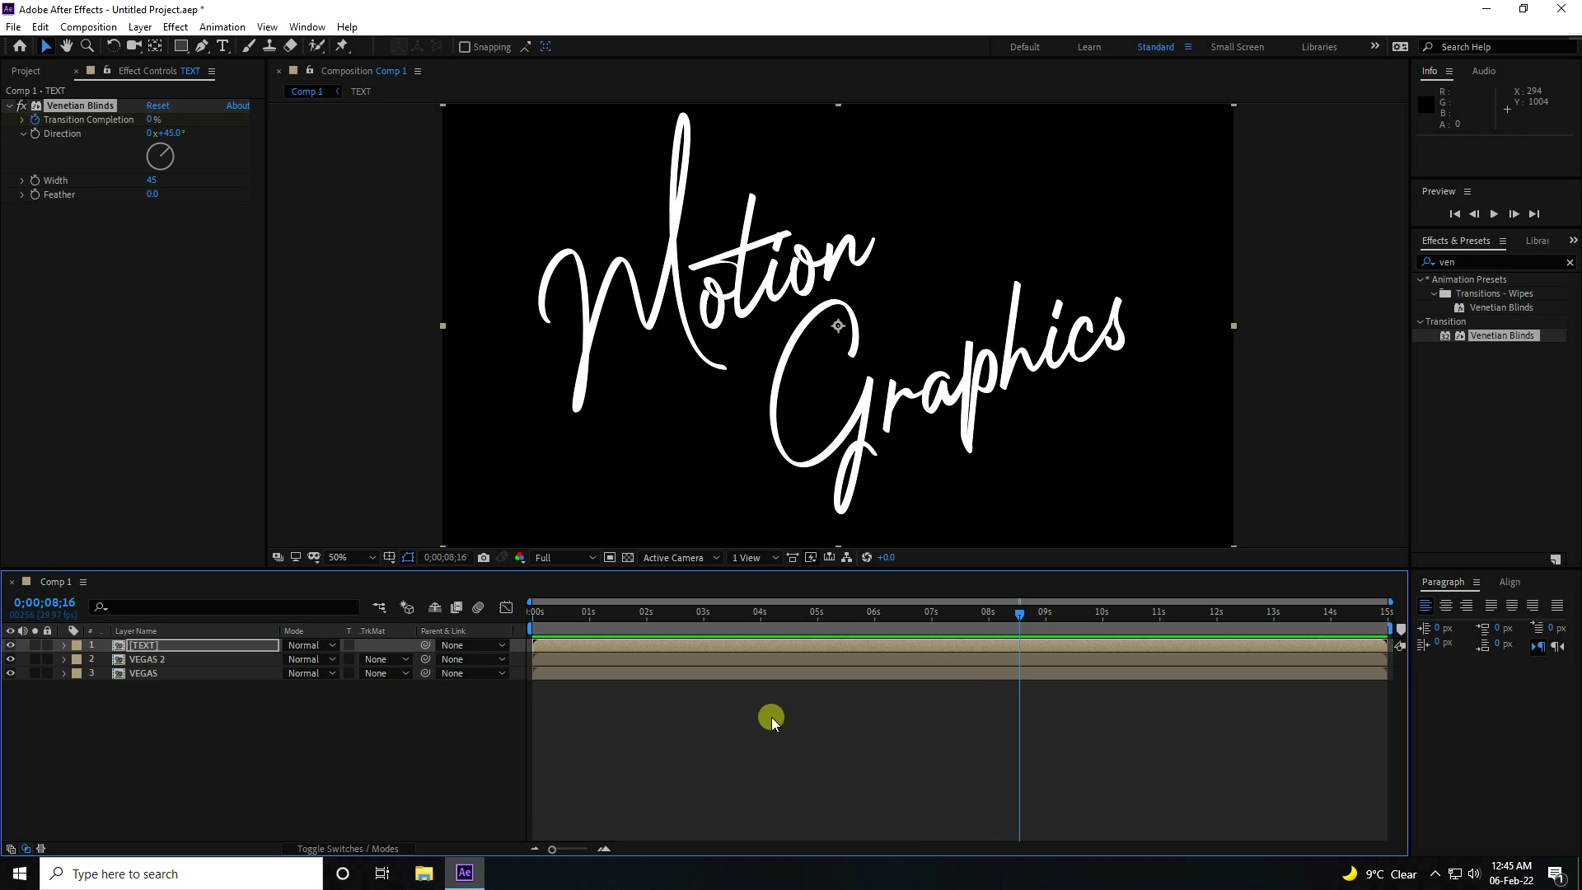
# Precompose the three layers into a TEXT ANIMATION precomp.
pyautogui.moveTo(91, 717); pyautogui.dragTo(205, 607)
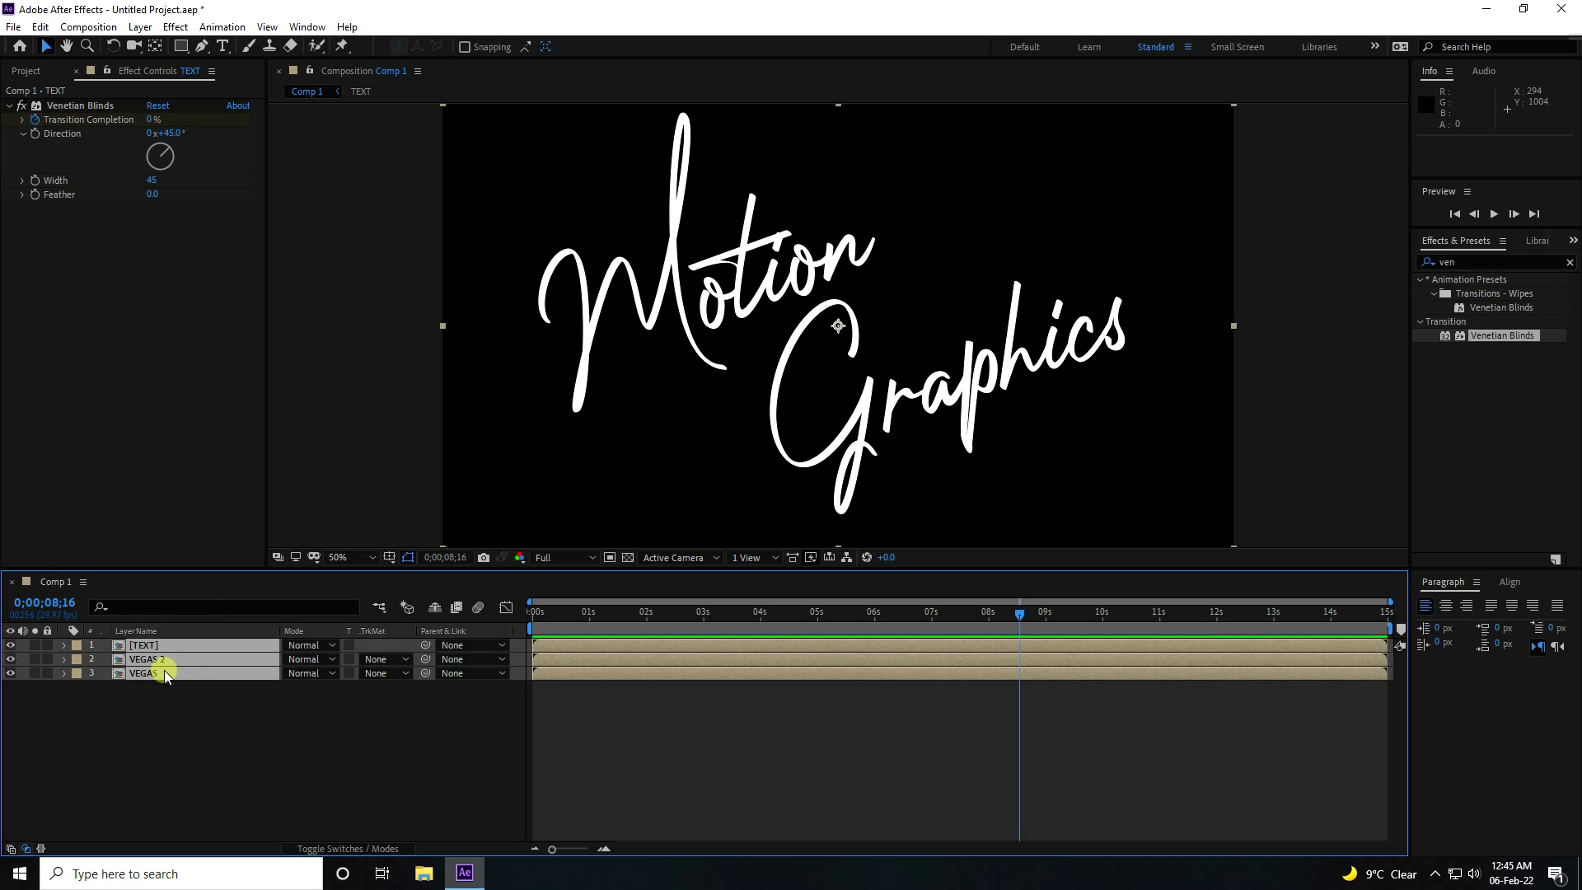
pyautogui.rightClick(165, 674)
pyautogui.click(207, 600)
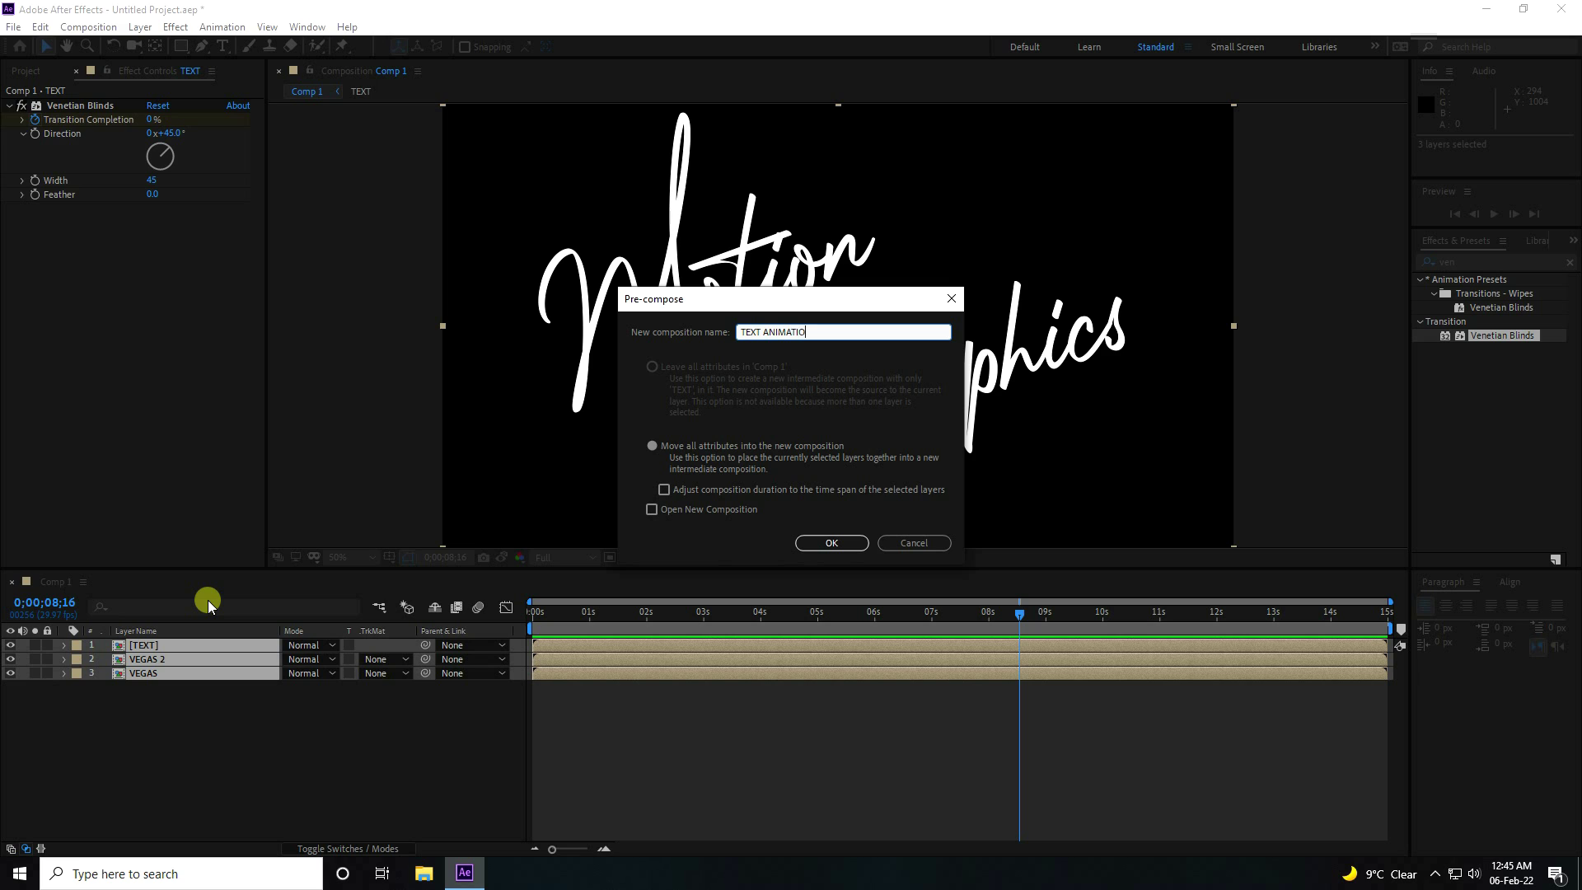
pyautogui.click(832, 542)
# Create a solid layer named 'BG' and place it below TEXT ANIMATION.
pyautogui.click(313, 707)
pyautogui.press('Tab')
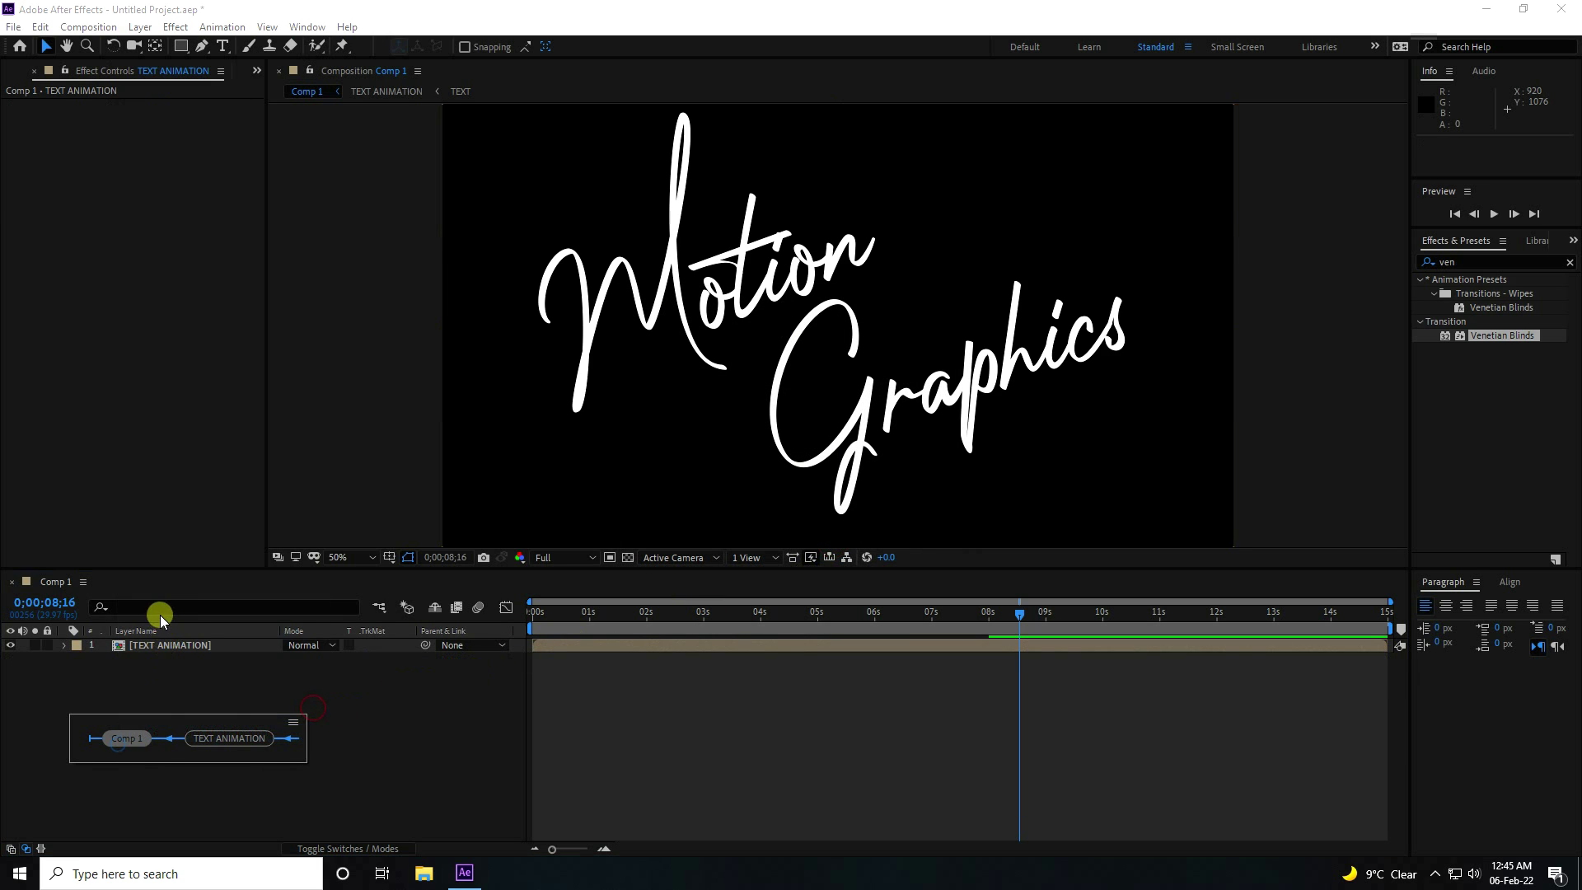
pyautogui.rightClick(154, 676)
pyautogui.click(212, 493)
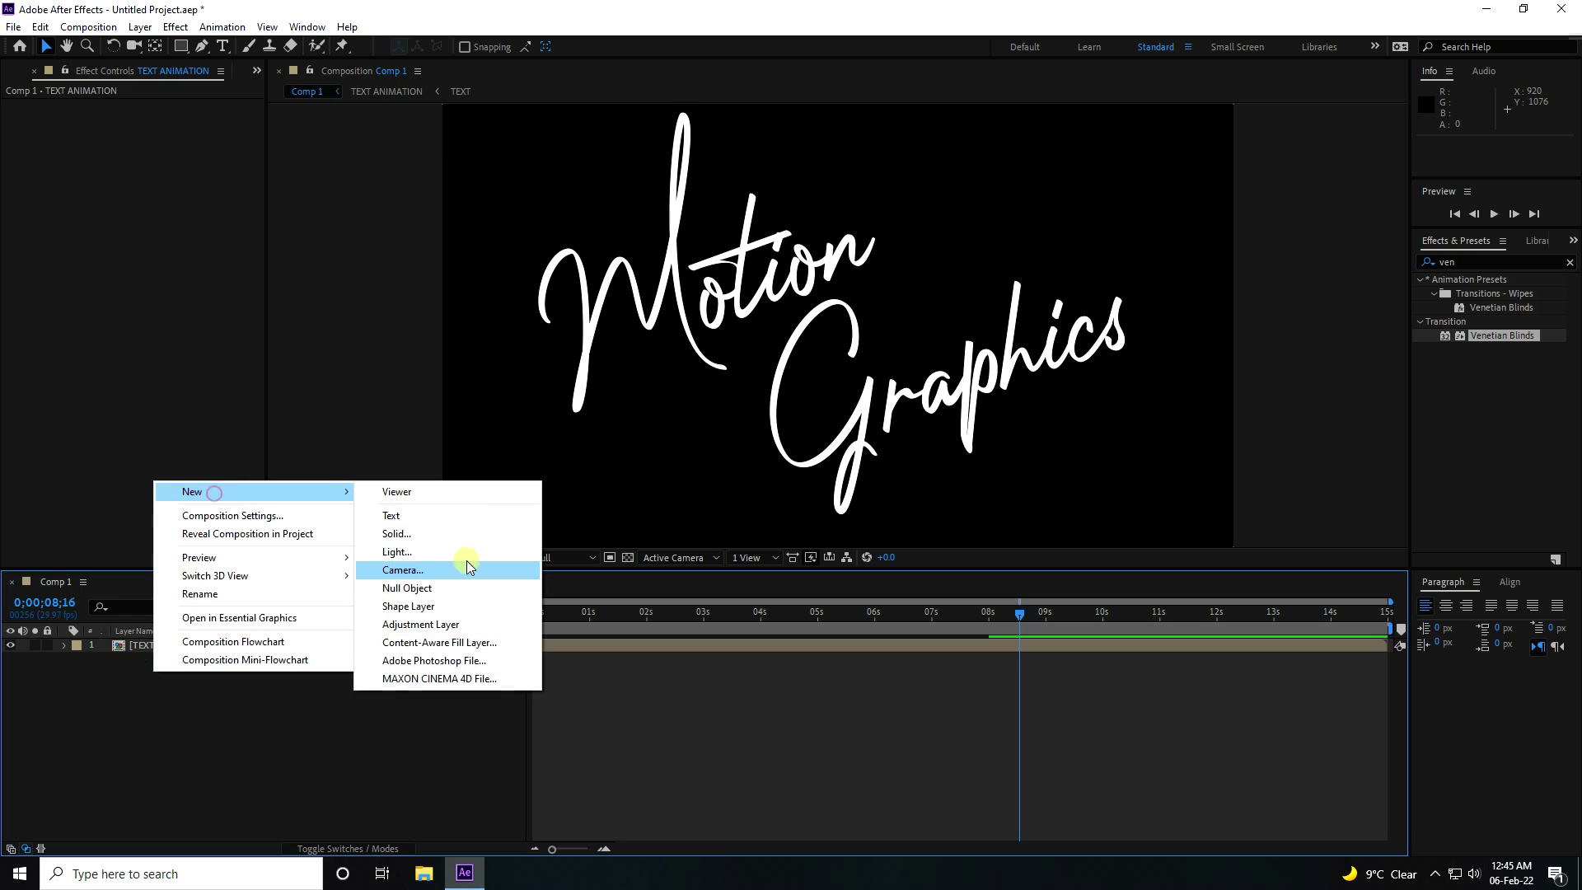
pyautogui.click(395, 534)
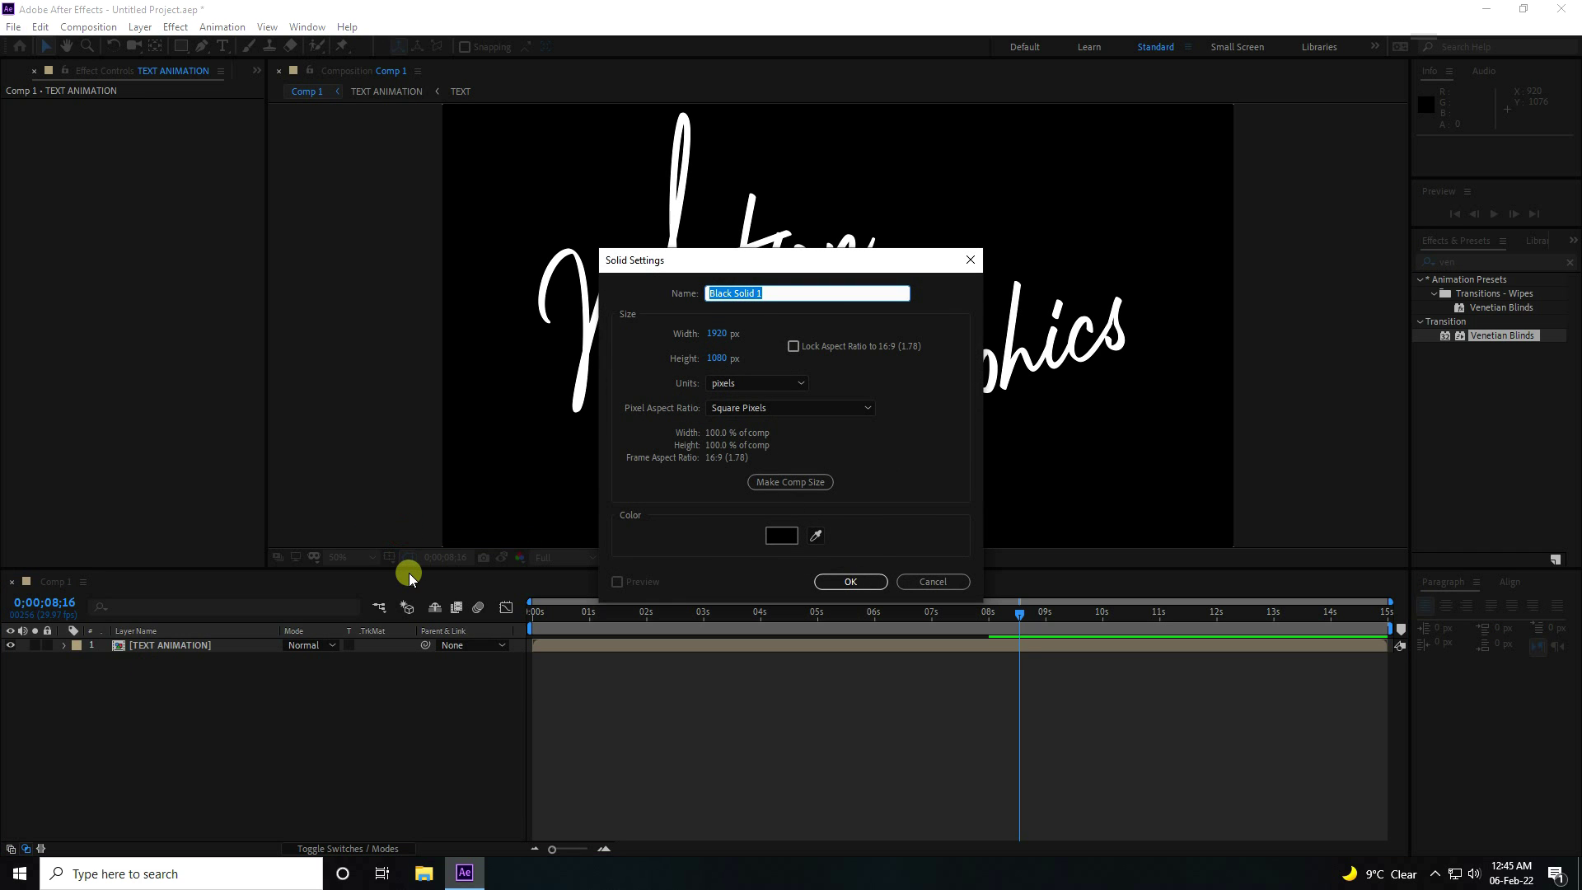
pyautogui.write('BG')
pyautogui.click(851, 582)
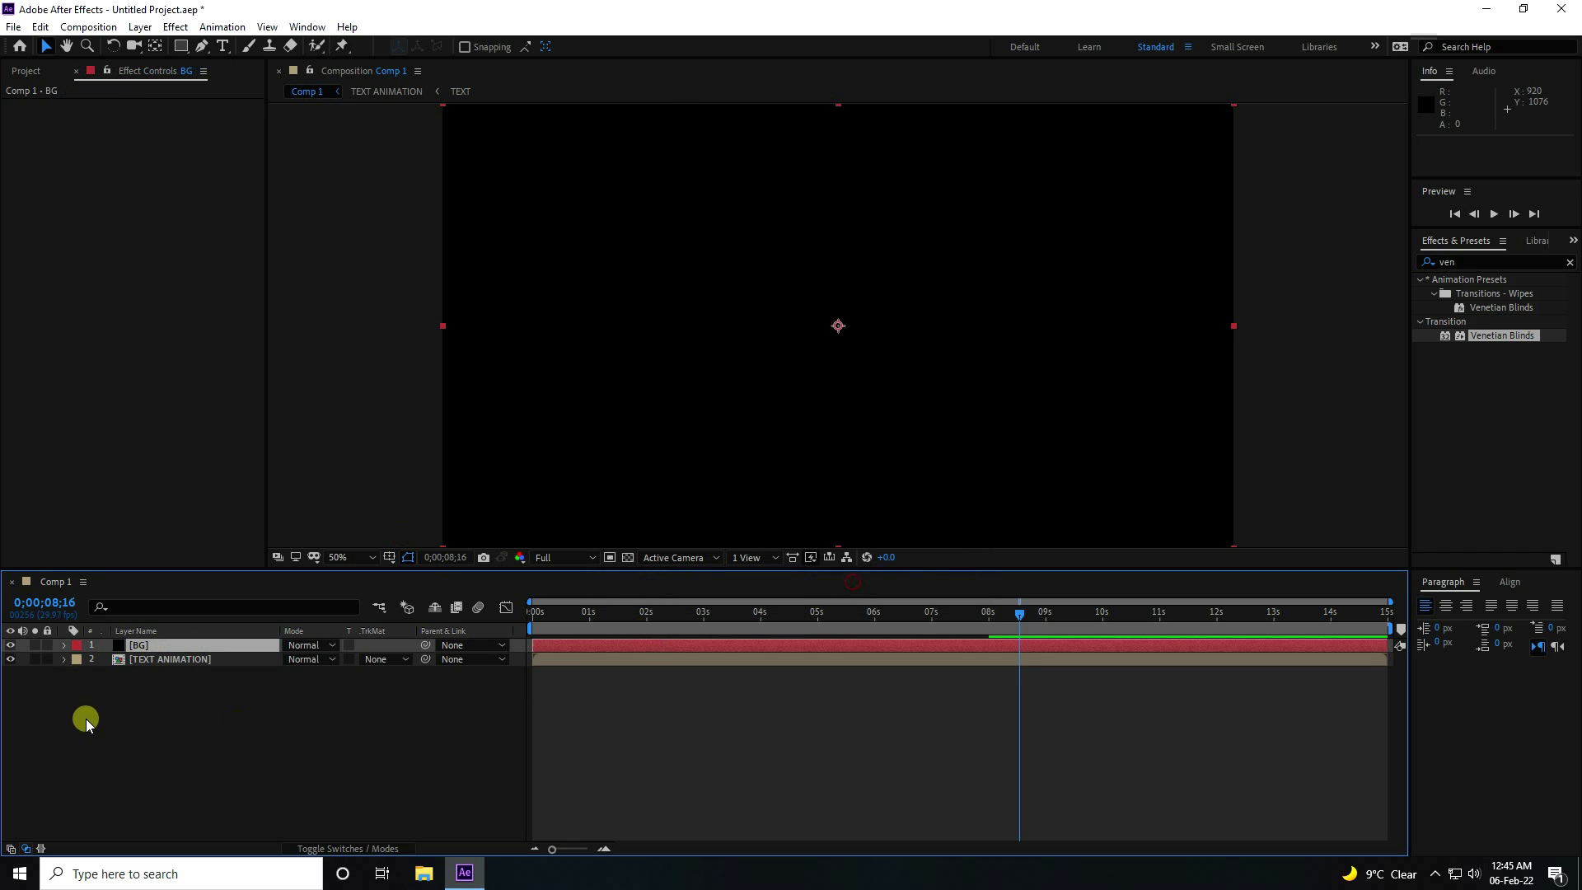
pyautogui.moveTo(147, 645); pyautogui.dragTo(175, 727)
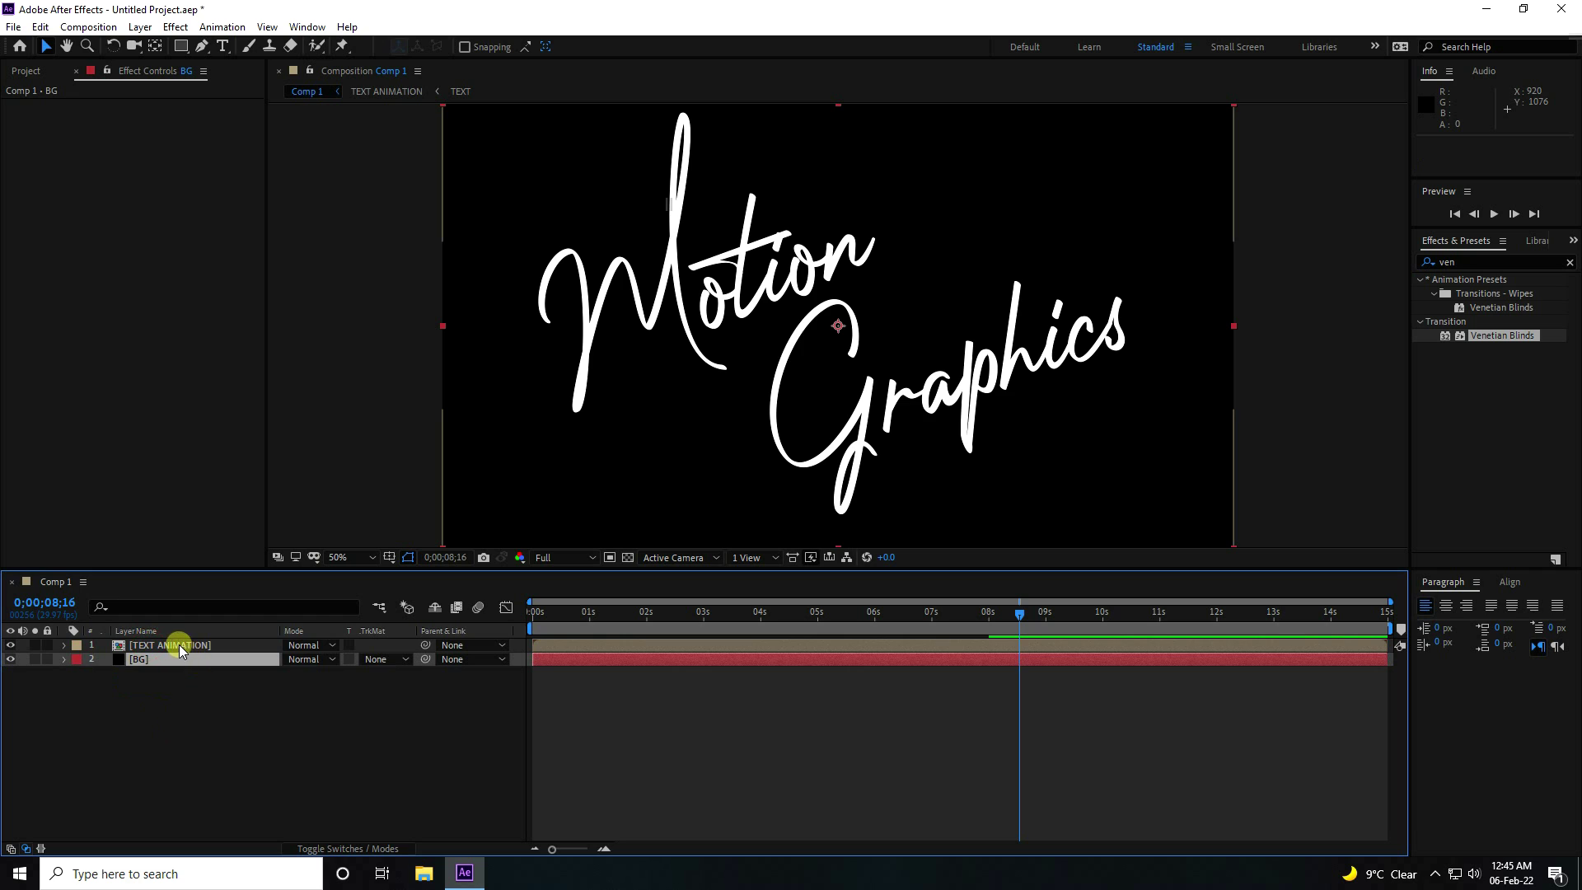
# Preview the animation, return to the first frame, and select TEXT ANIMATION.
pyautogui.moveTo(618, 614); pyautogui.dragTo(516, 643)
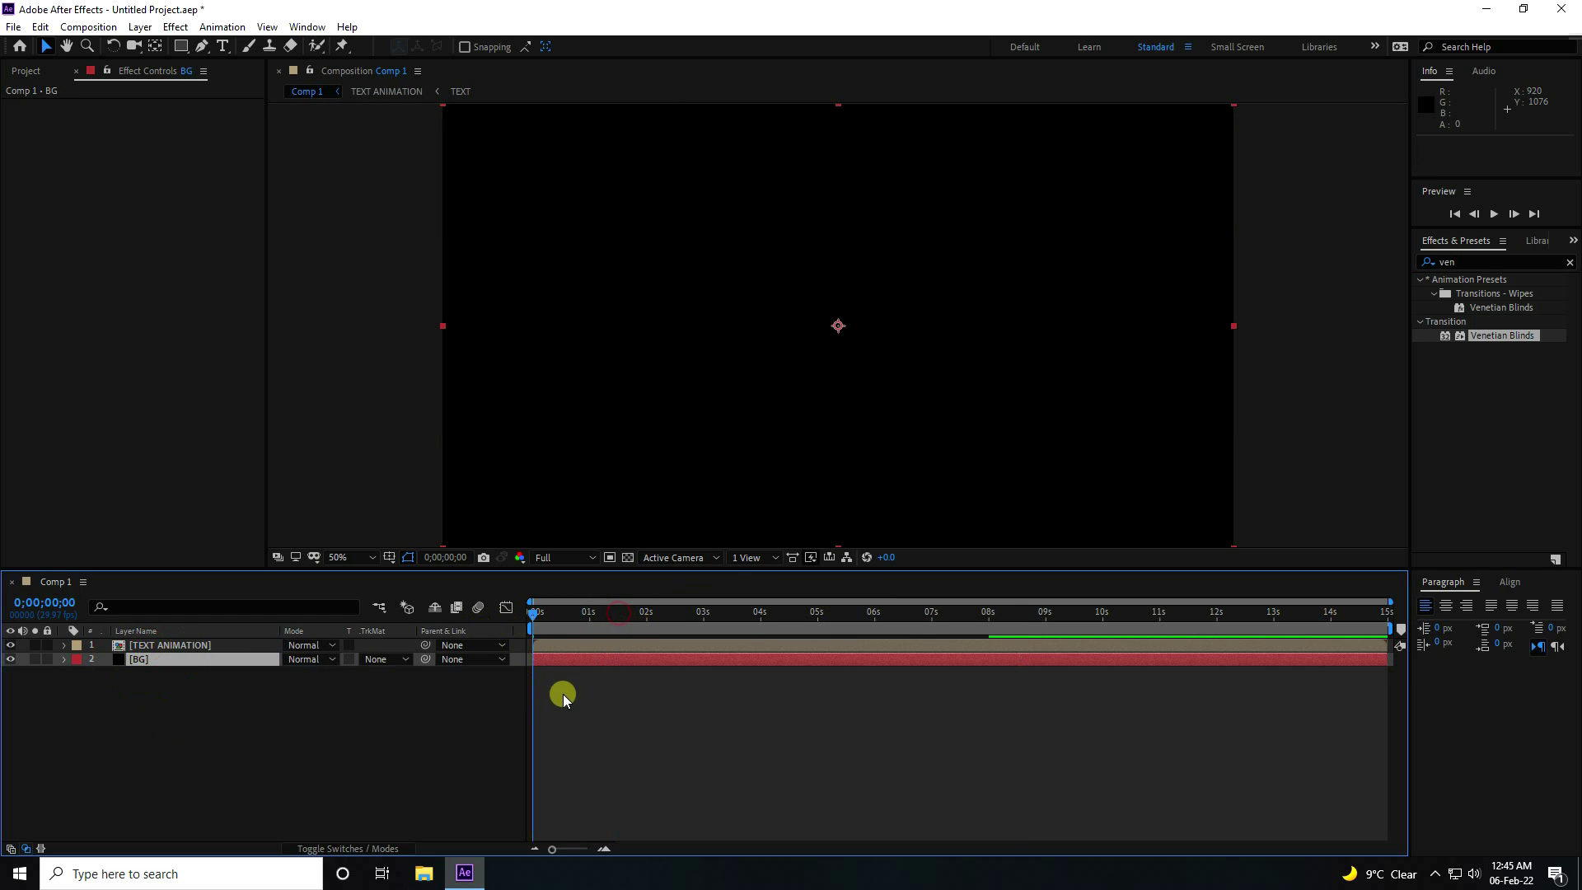
pyautogui.press('space')
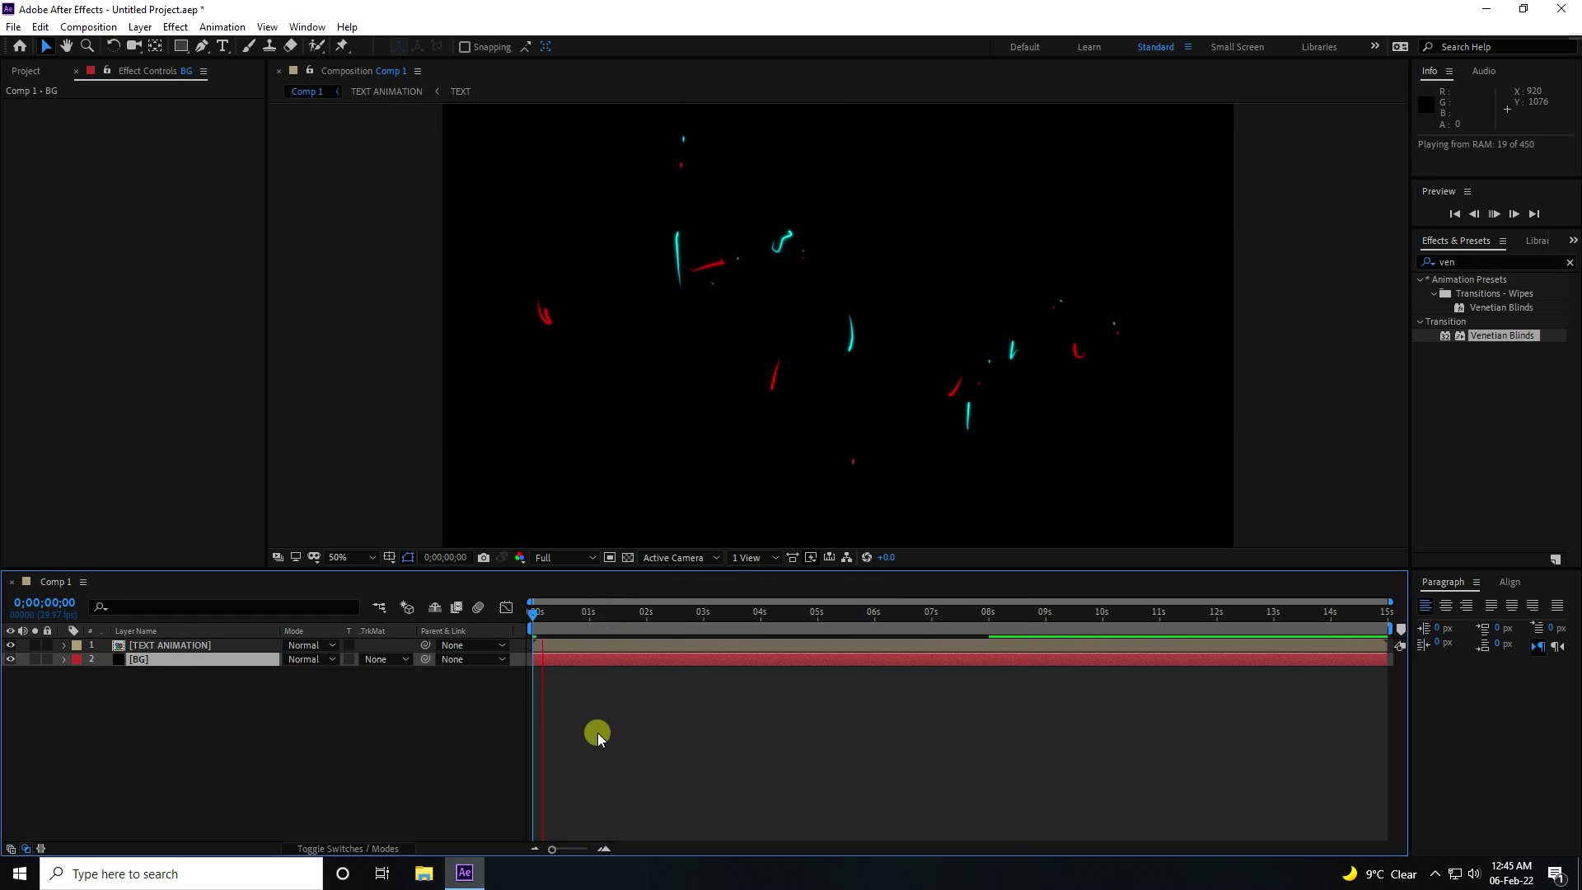
pyautogui.press('space')
pyautogui.press('space')
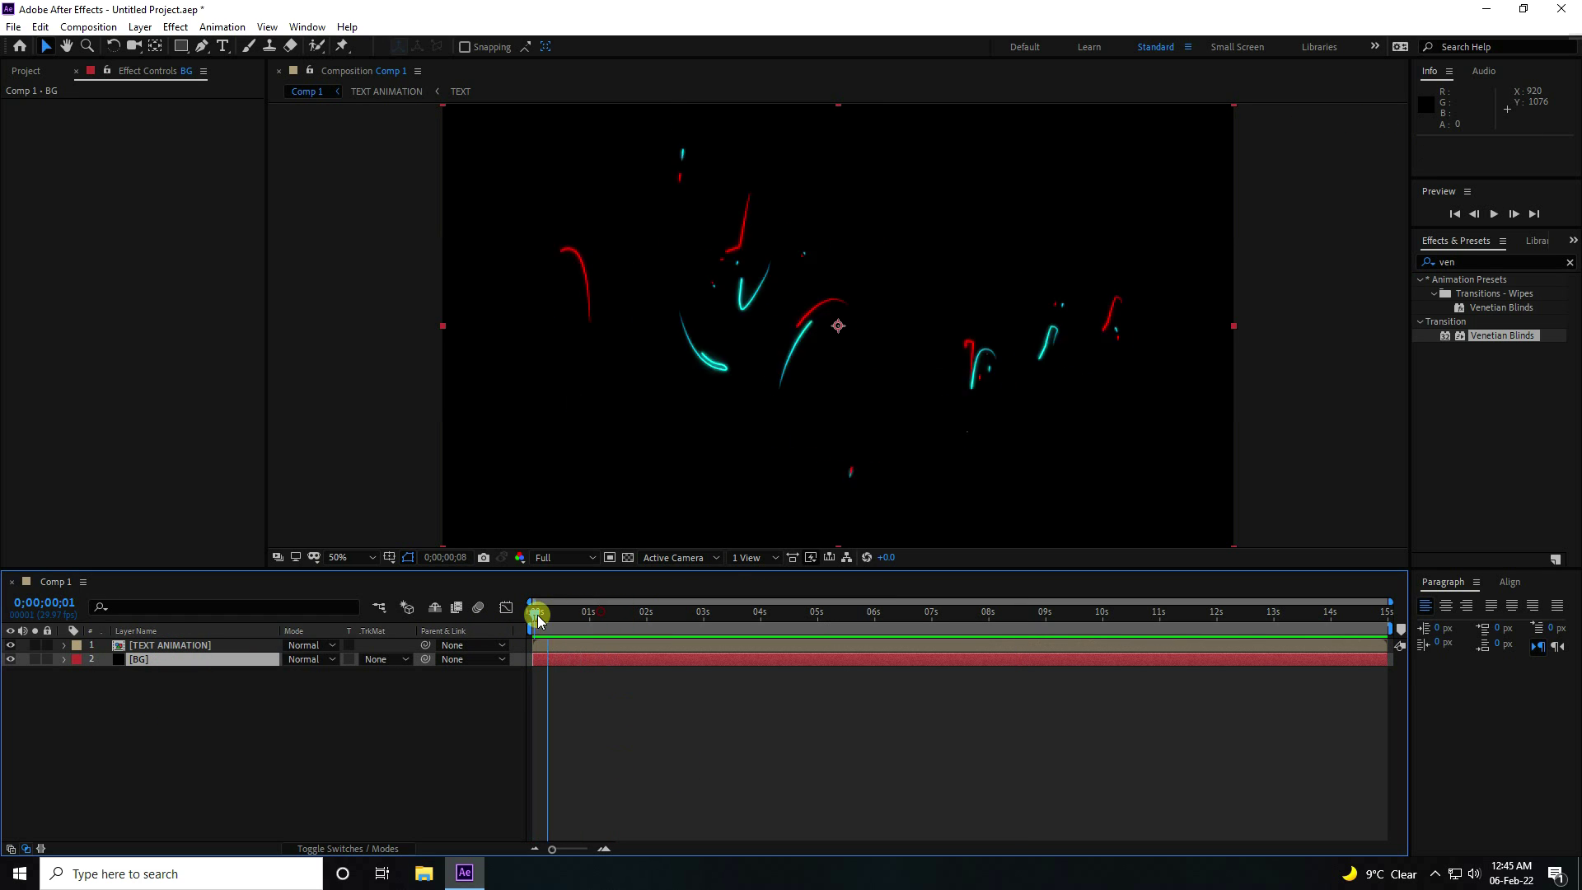
pyautogui.click(523, 665)
pyautogui.press('space')
pyautogui.moveTo(586, 615); pyautogui.dragTo(532, 614)
pyautogui.click(175, 647)
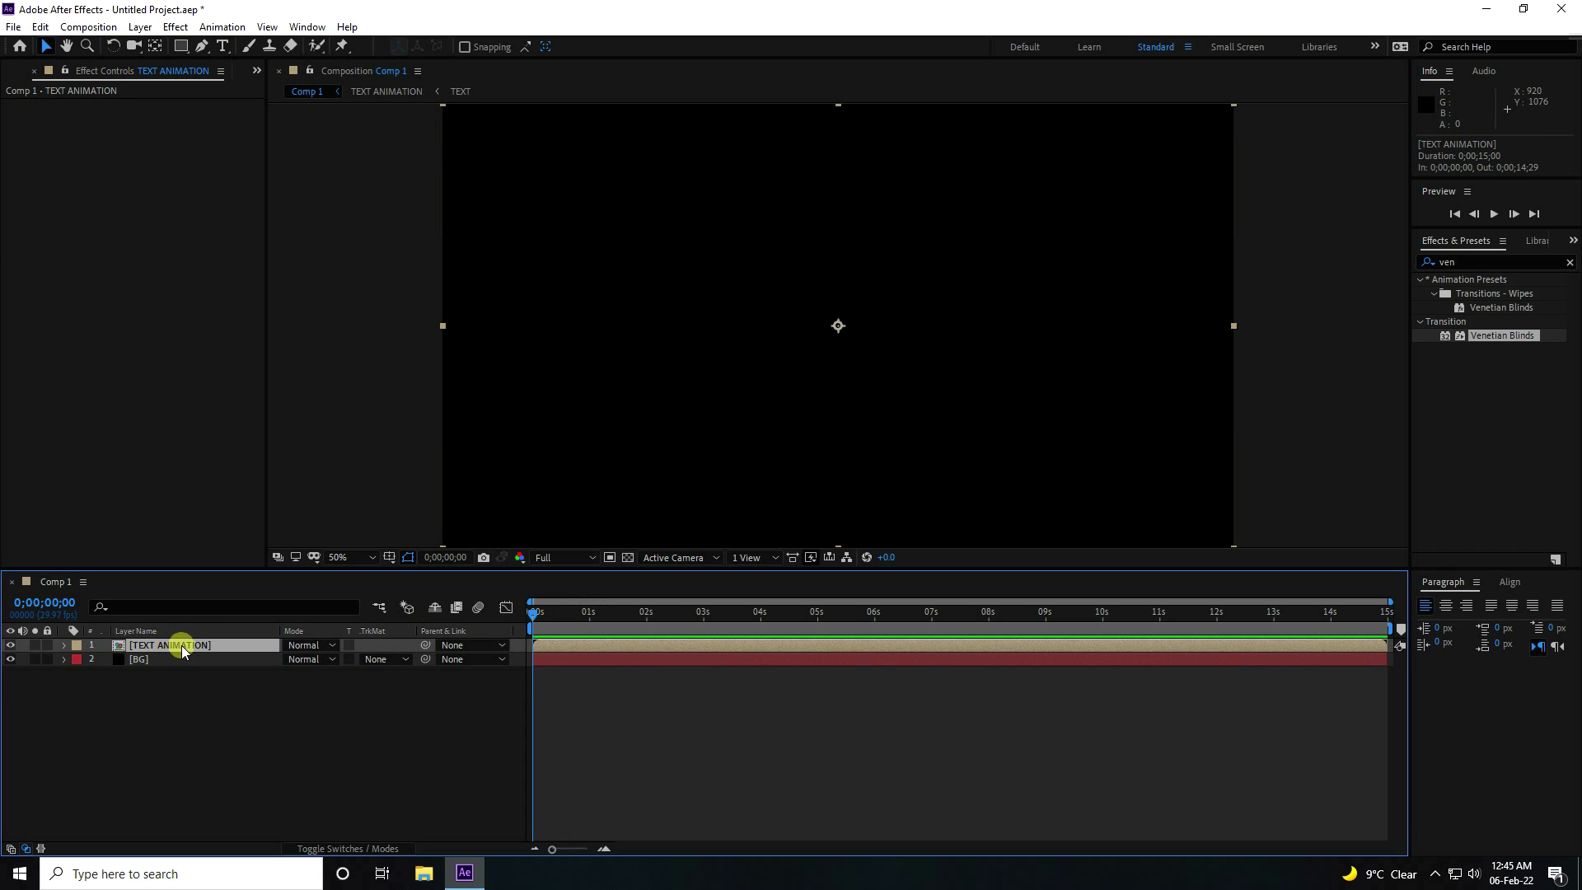
# Keyframe TEXT ANIMATION's Scale at 250% at 0 s, 100% at 7 s, and 120% at 12 s.
pyautogui.press('s')
pyautogui.click(107, 659)
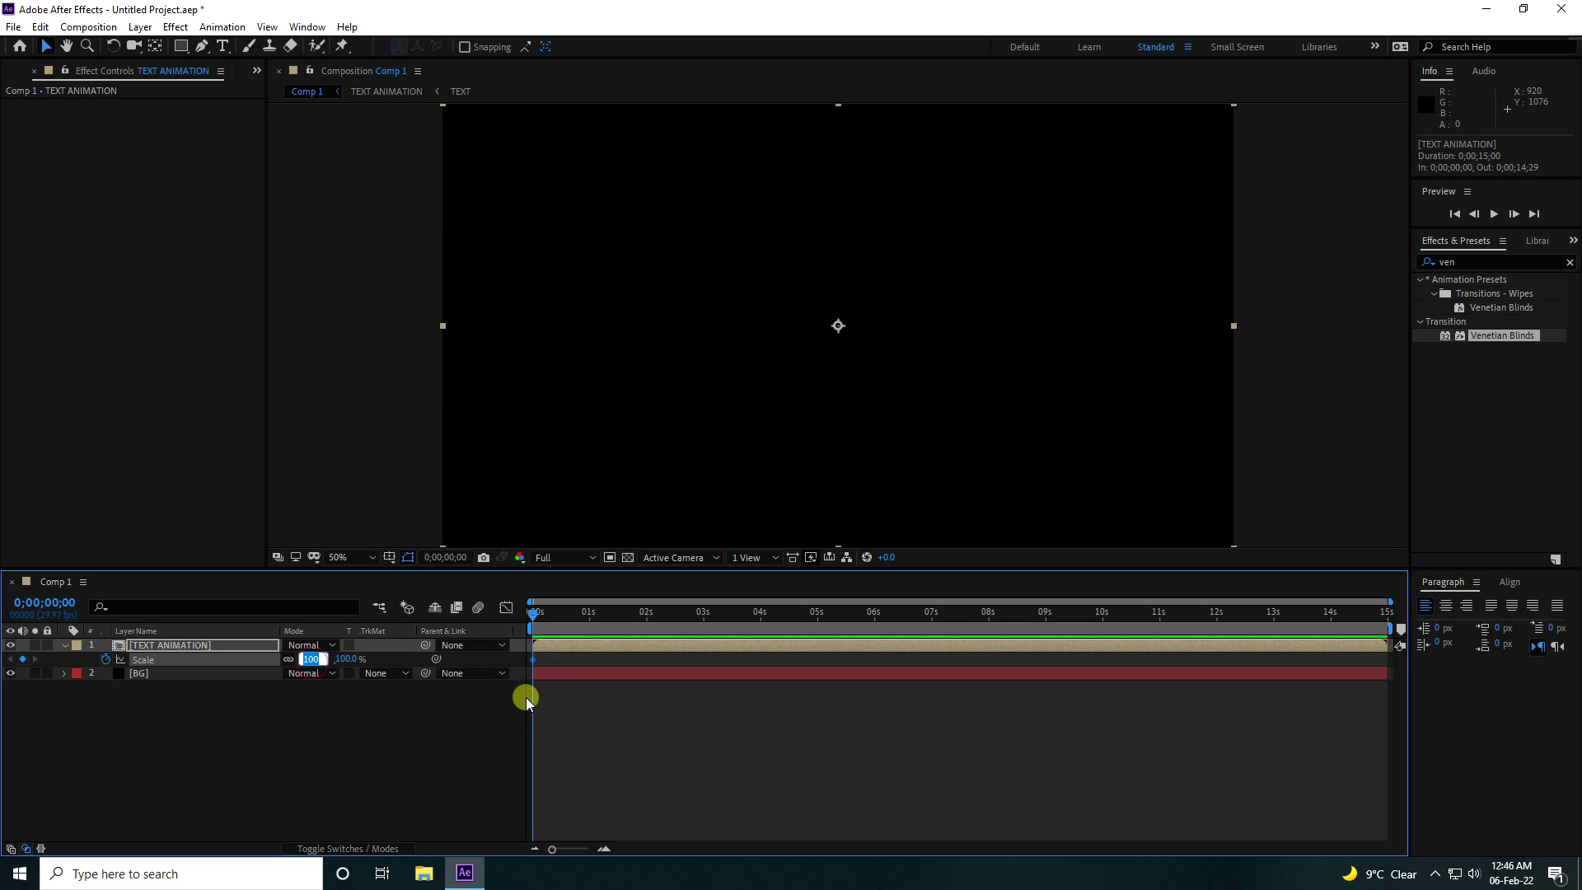
pyautogui.write('250')
pyautogui.press('Return')
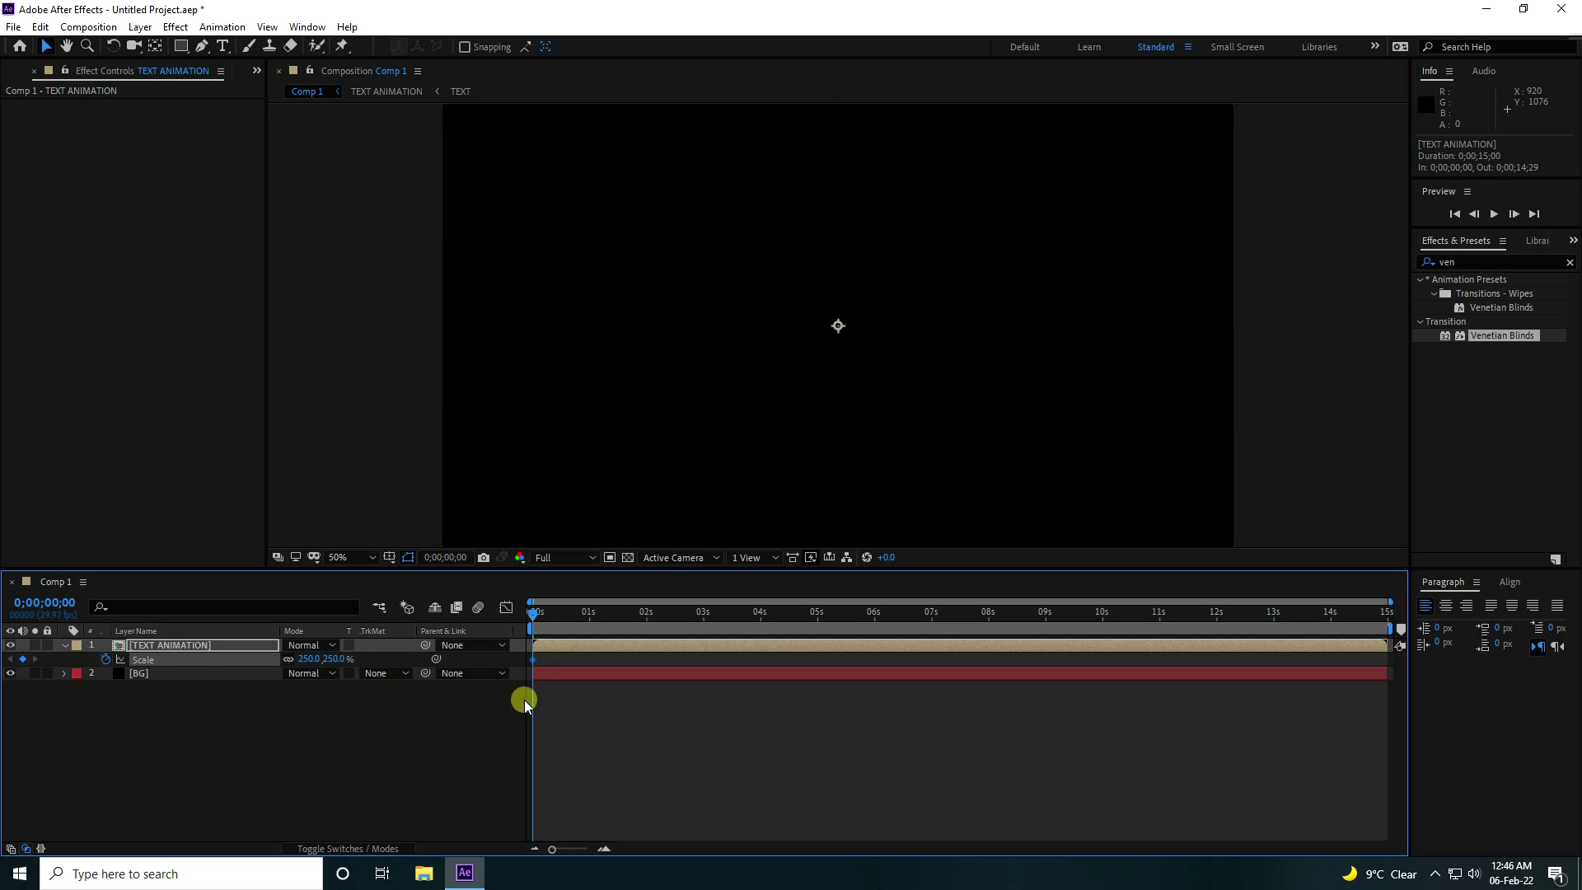
pyautogui.moveTo(534, 612); pyautogui.dragTo(936, 651)
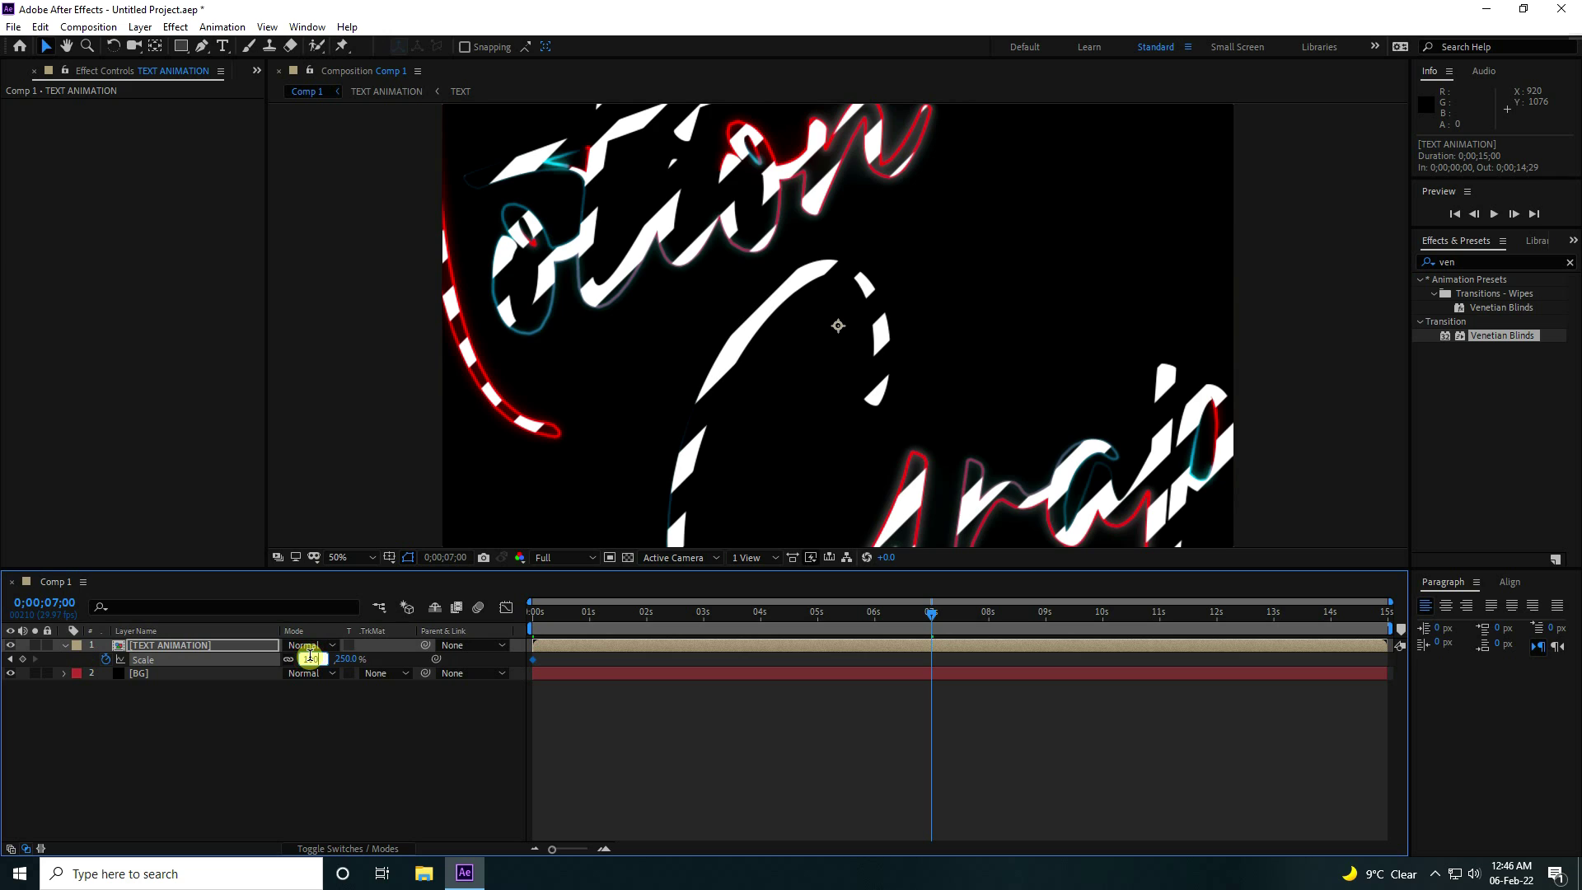
pyautogui.write('100')
pyautogui.press('Return')
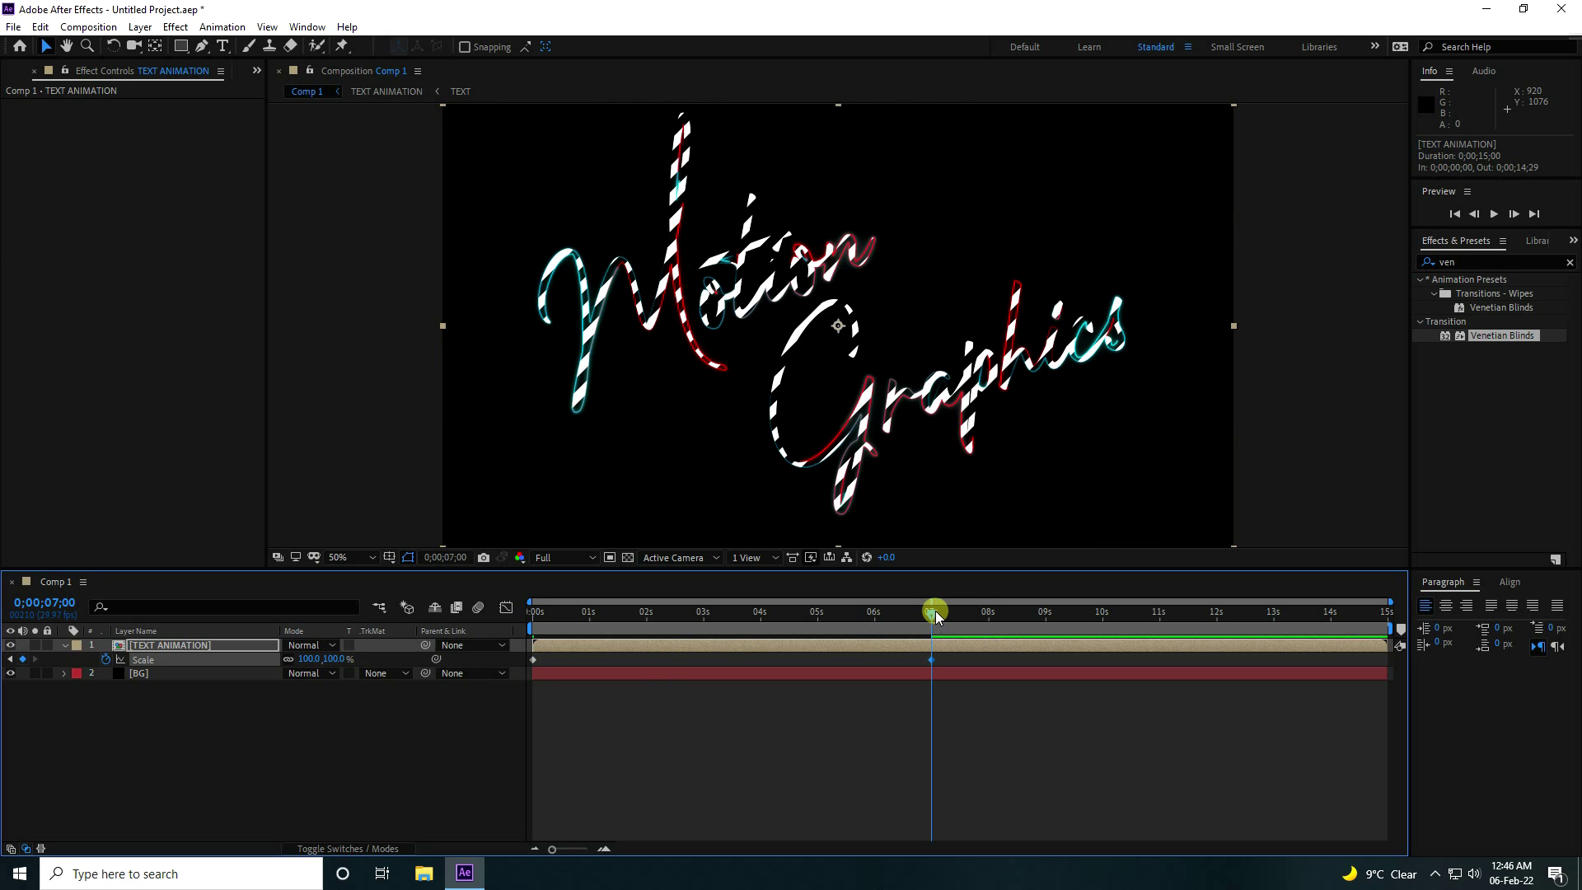
pyautogui.moveTo(936, 615); pyautogui.dragTo(1193, 631)
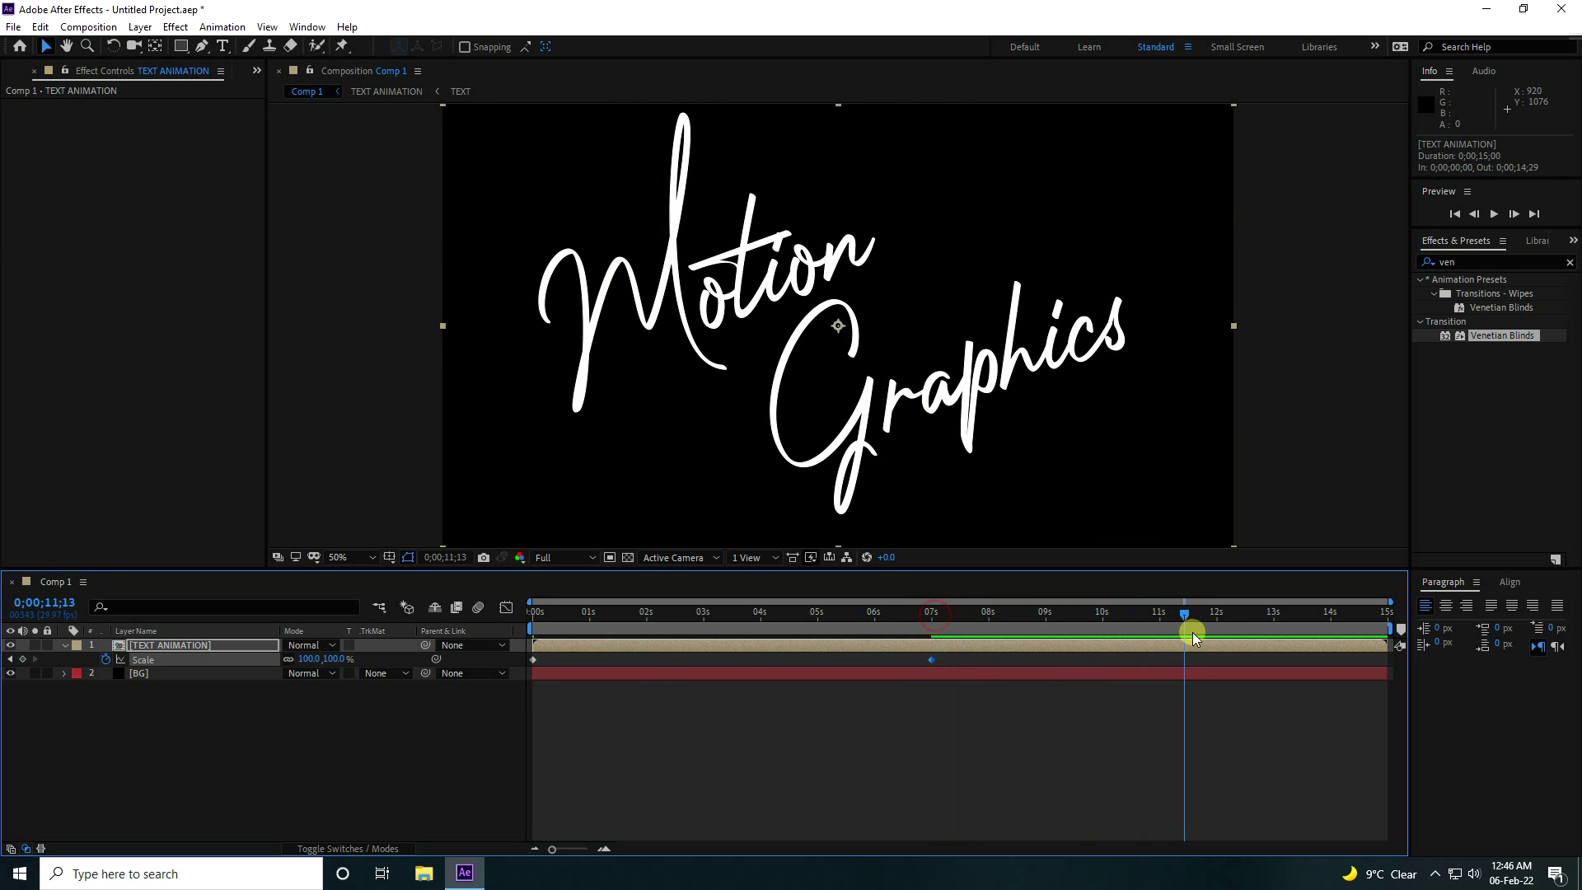
pyautogui.click(312, 653)
pyautogui.write('12')
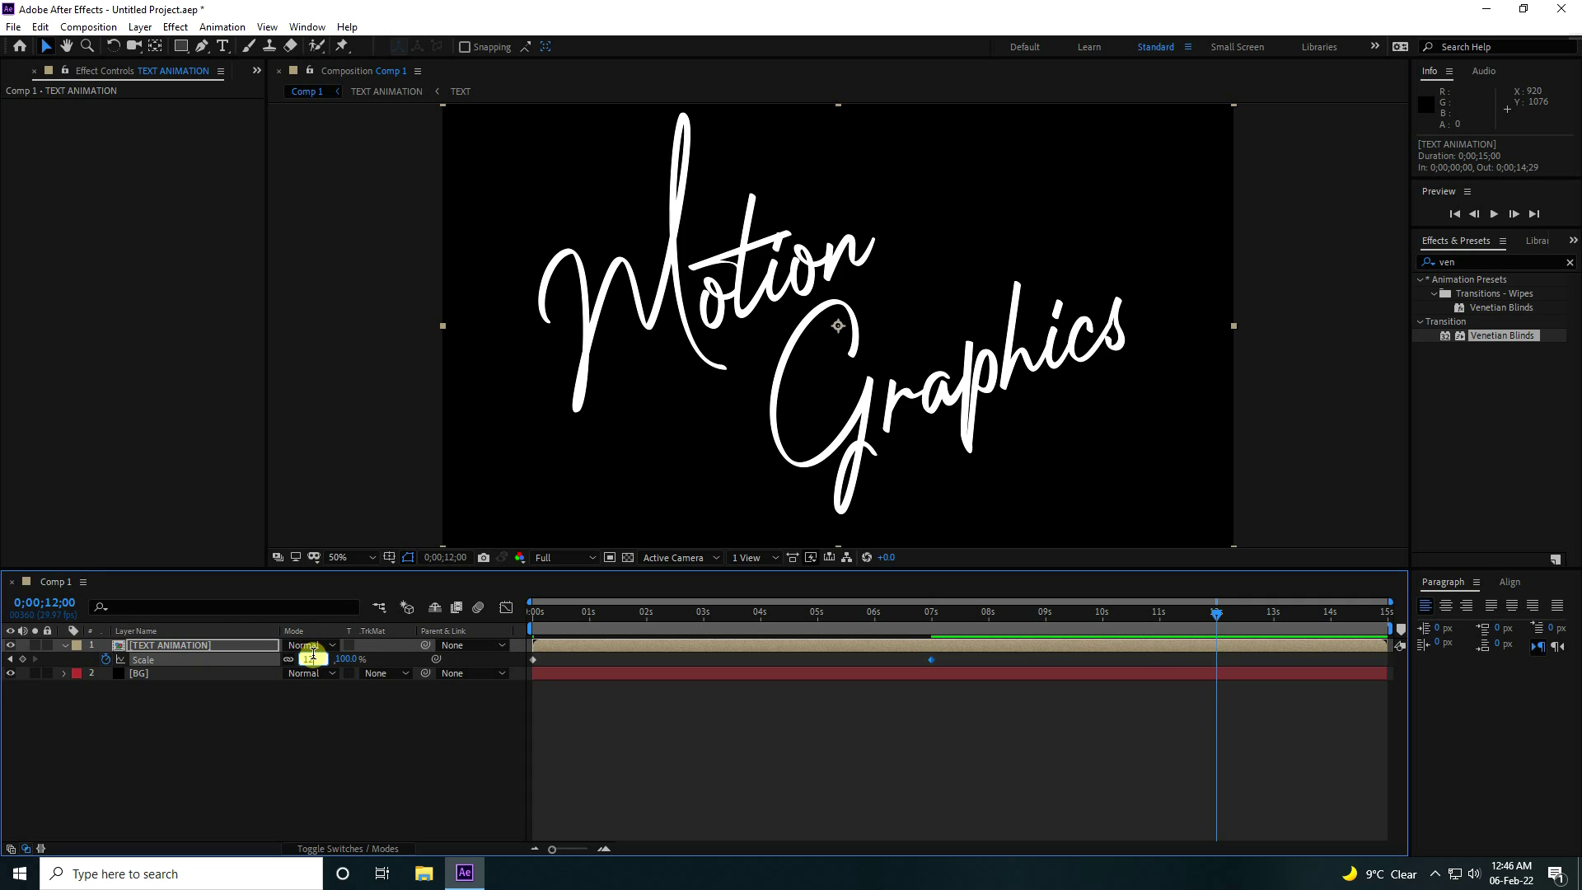
pyautogui.write('0')
pyautogui.press('Return')
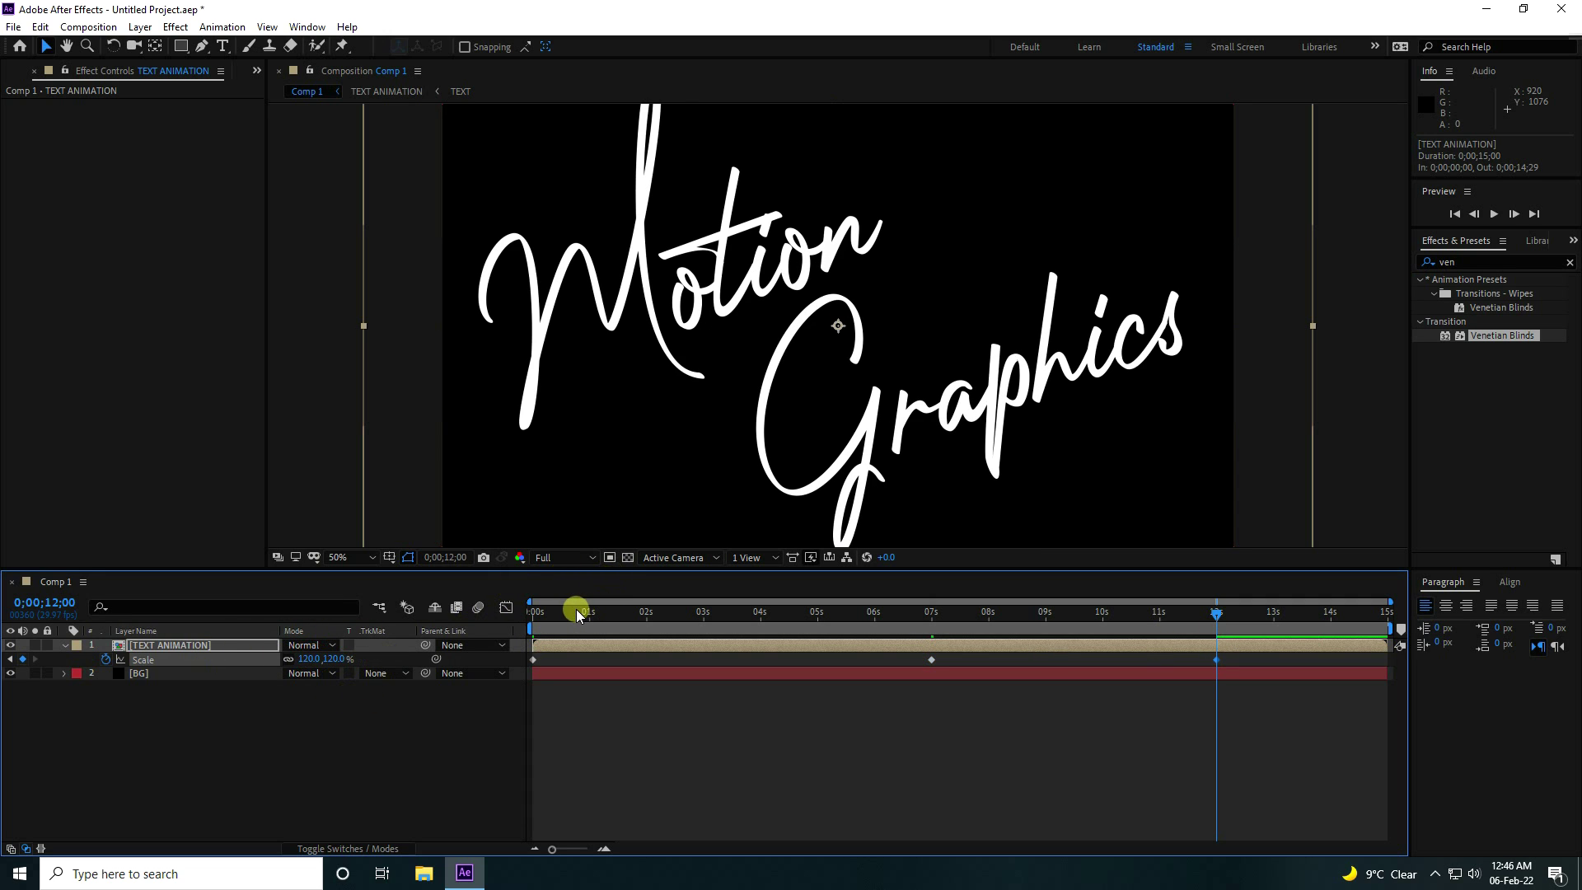
# Preview the scale animation from the start, then reselect TEXT ANIMATION at frame 0.
pyautogui.moveTo(577, 613); pyautogui.dragTo(516, 630)
pyautogui.press('space')
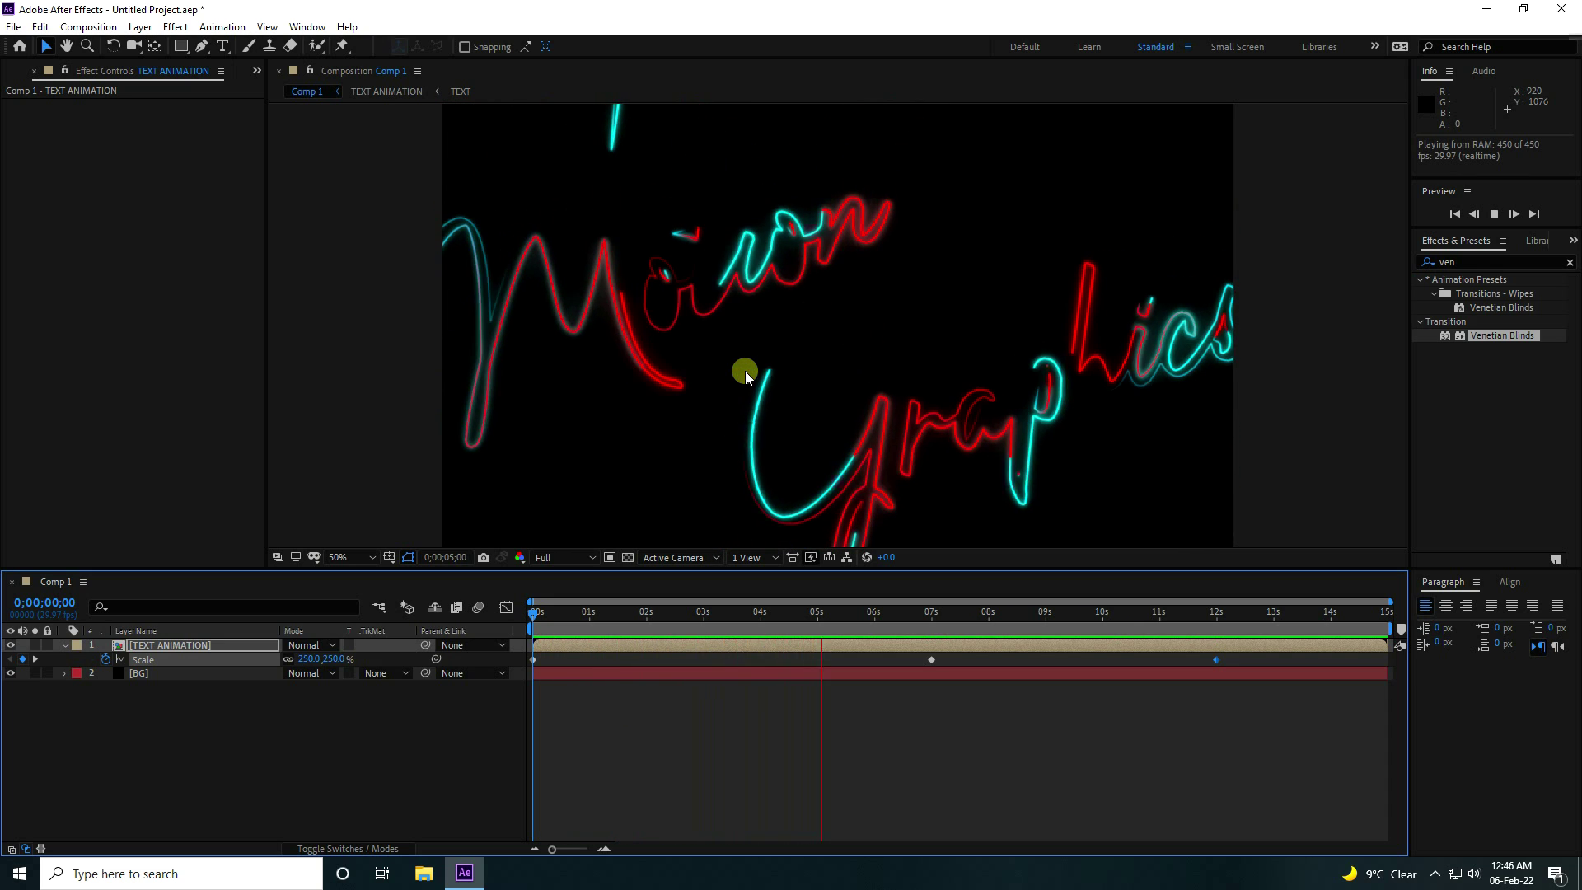
pyautogui.press('space')
pyautogui.moveTo(846, 613); pyautogui.dragTo(511, 631)
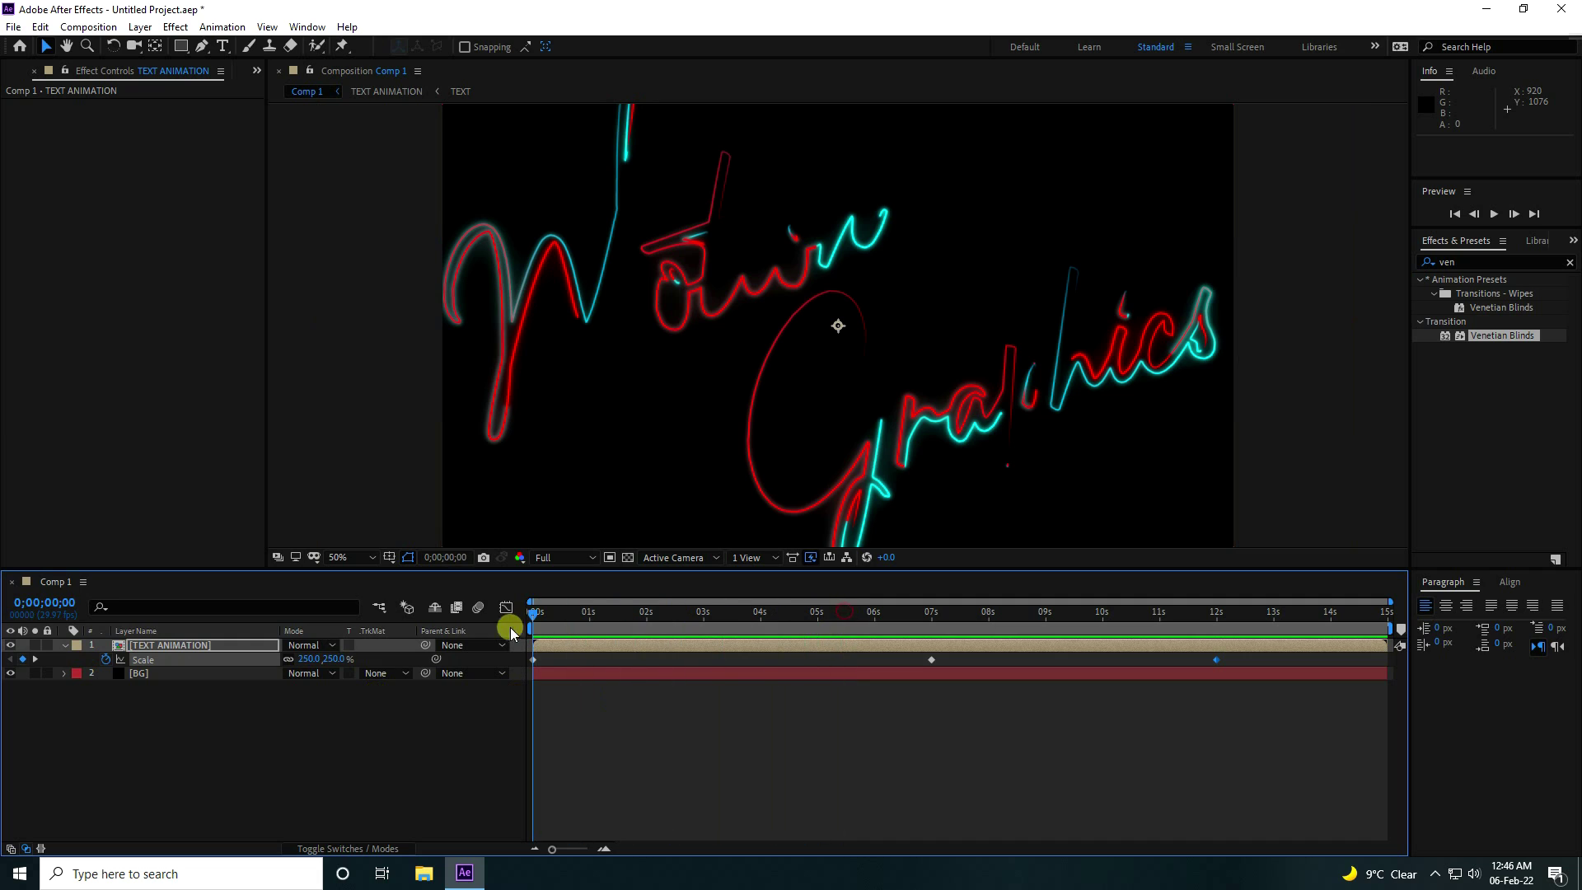
pyautogui.click(154, 648)
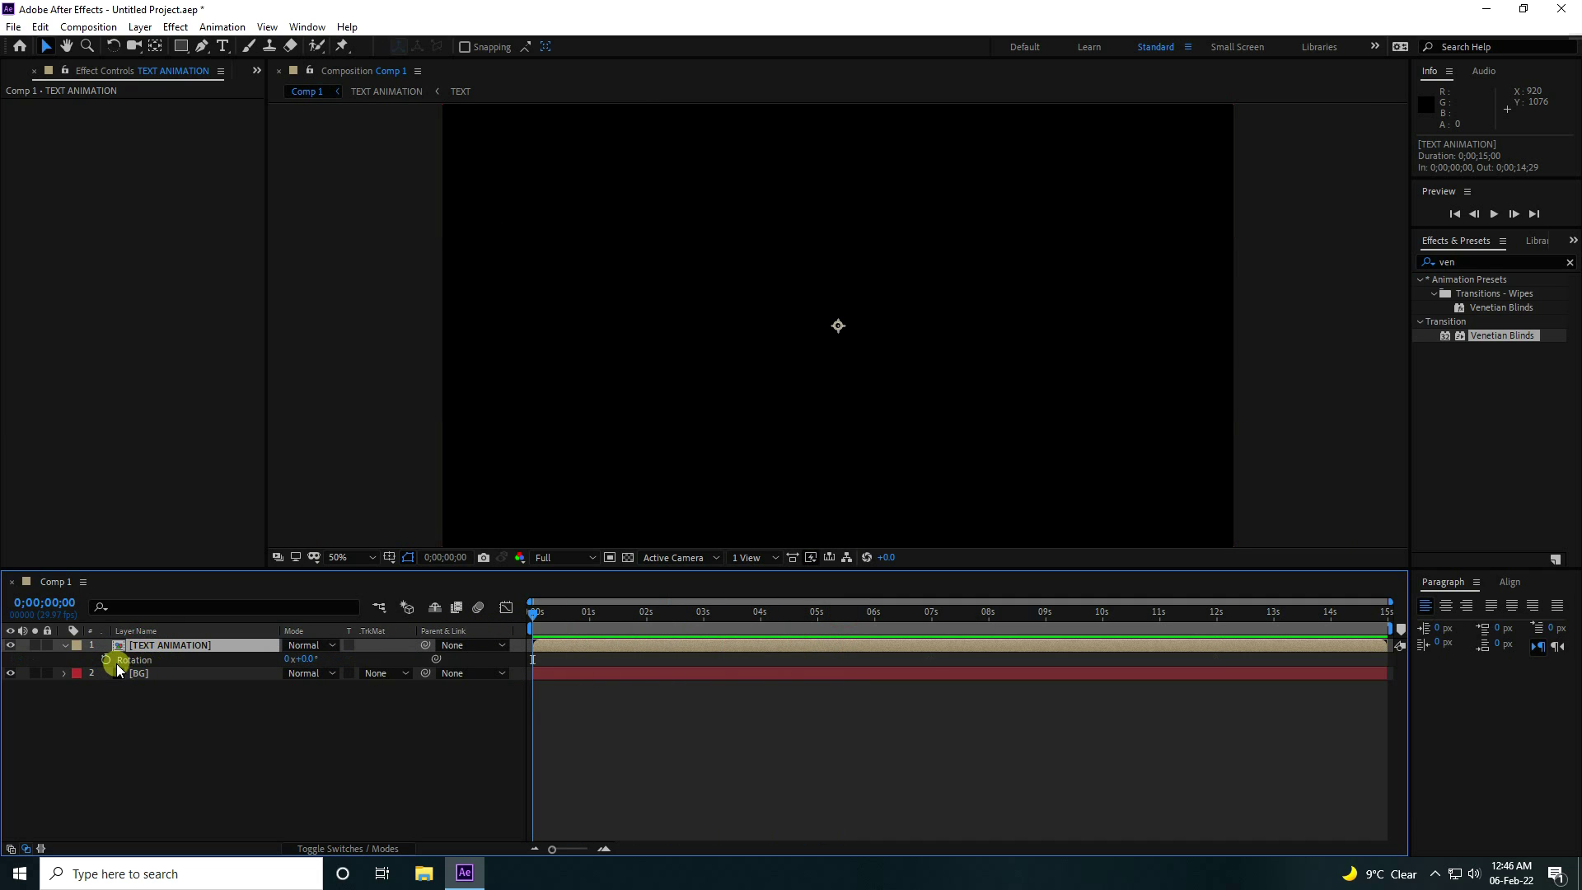
# Keyframe TEXT ANIMATION's Rotation at -45° at 0 s, 0° at 7 s, and -20° at 12 s.
pyautogui.click(108, 659)
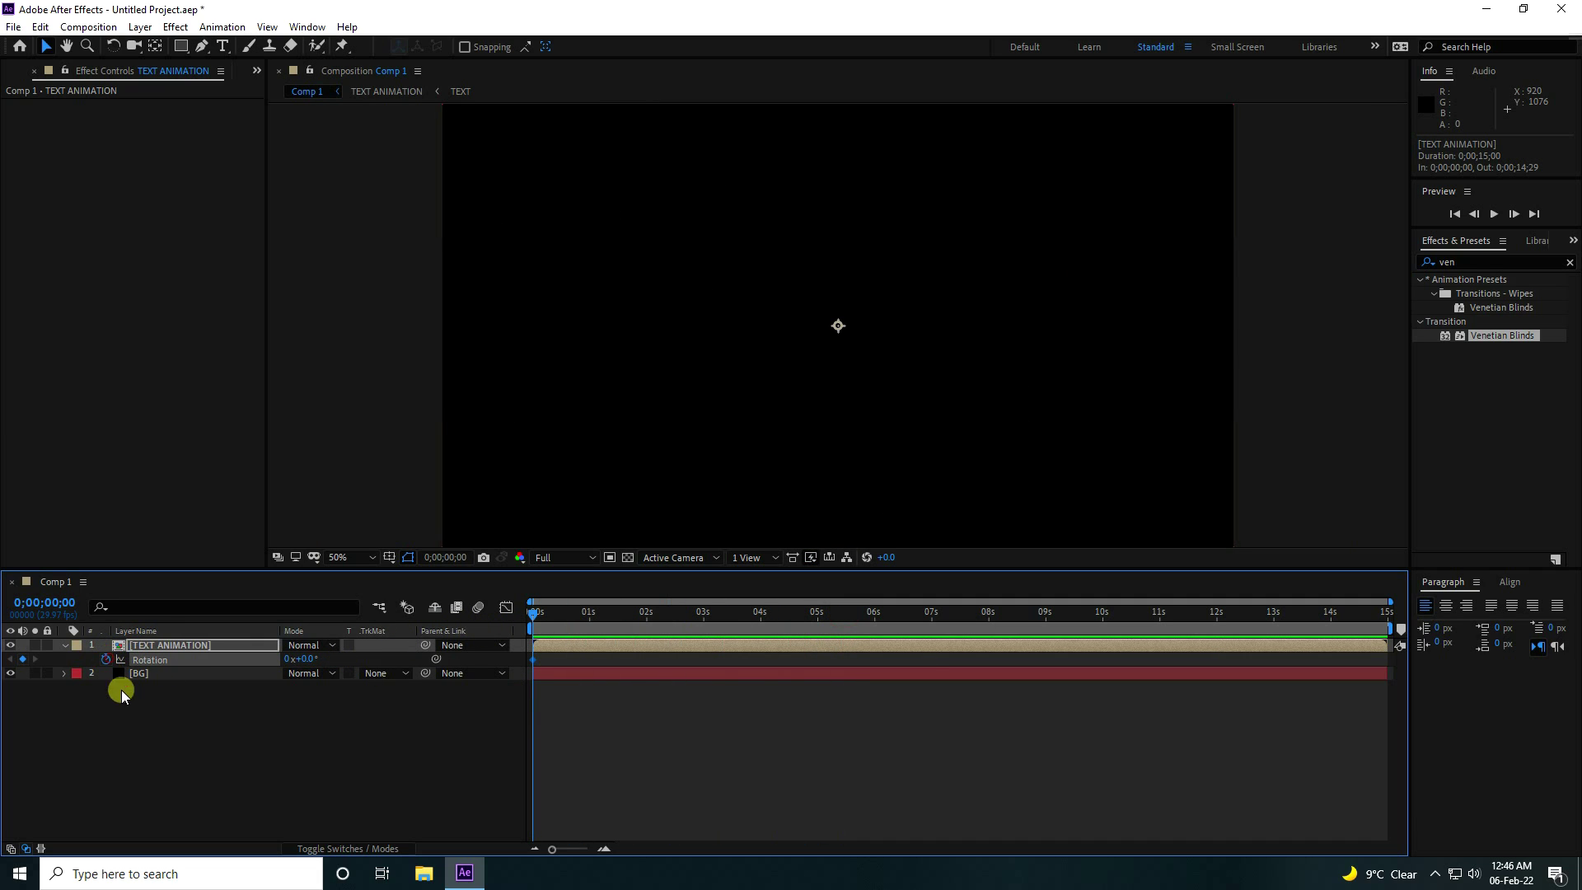
pyautogui.click(298, 657)
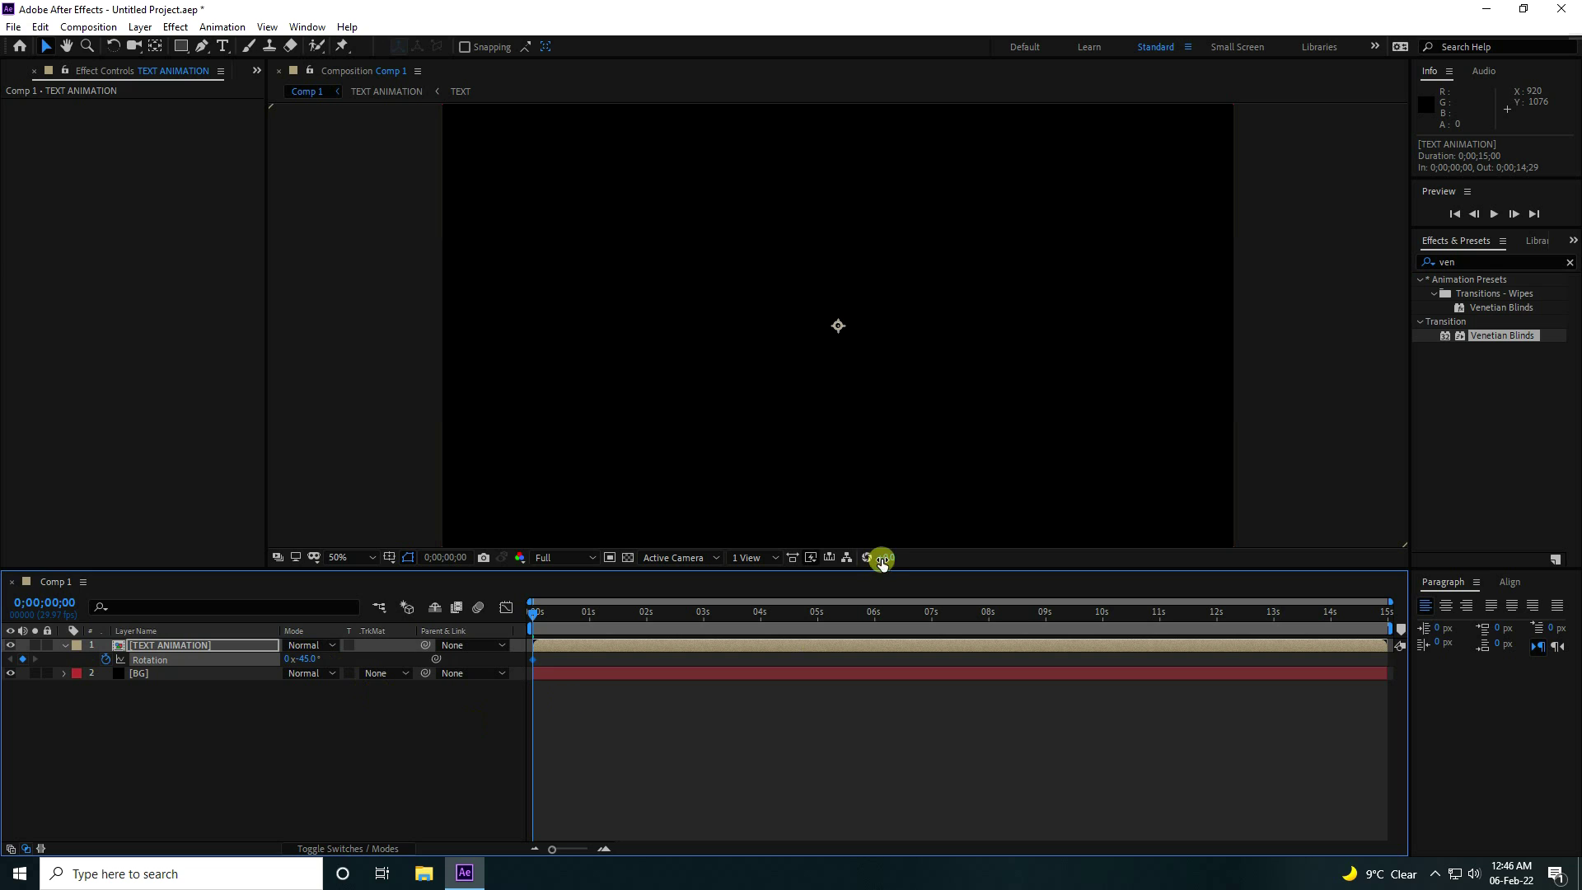
pyautogui.click(931, 613)
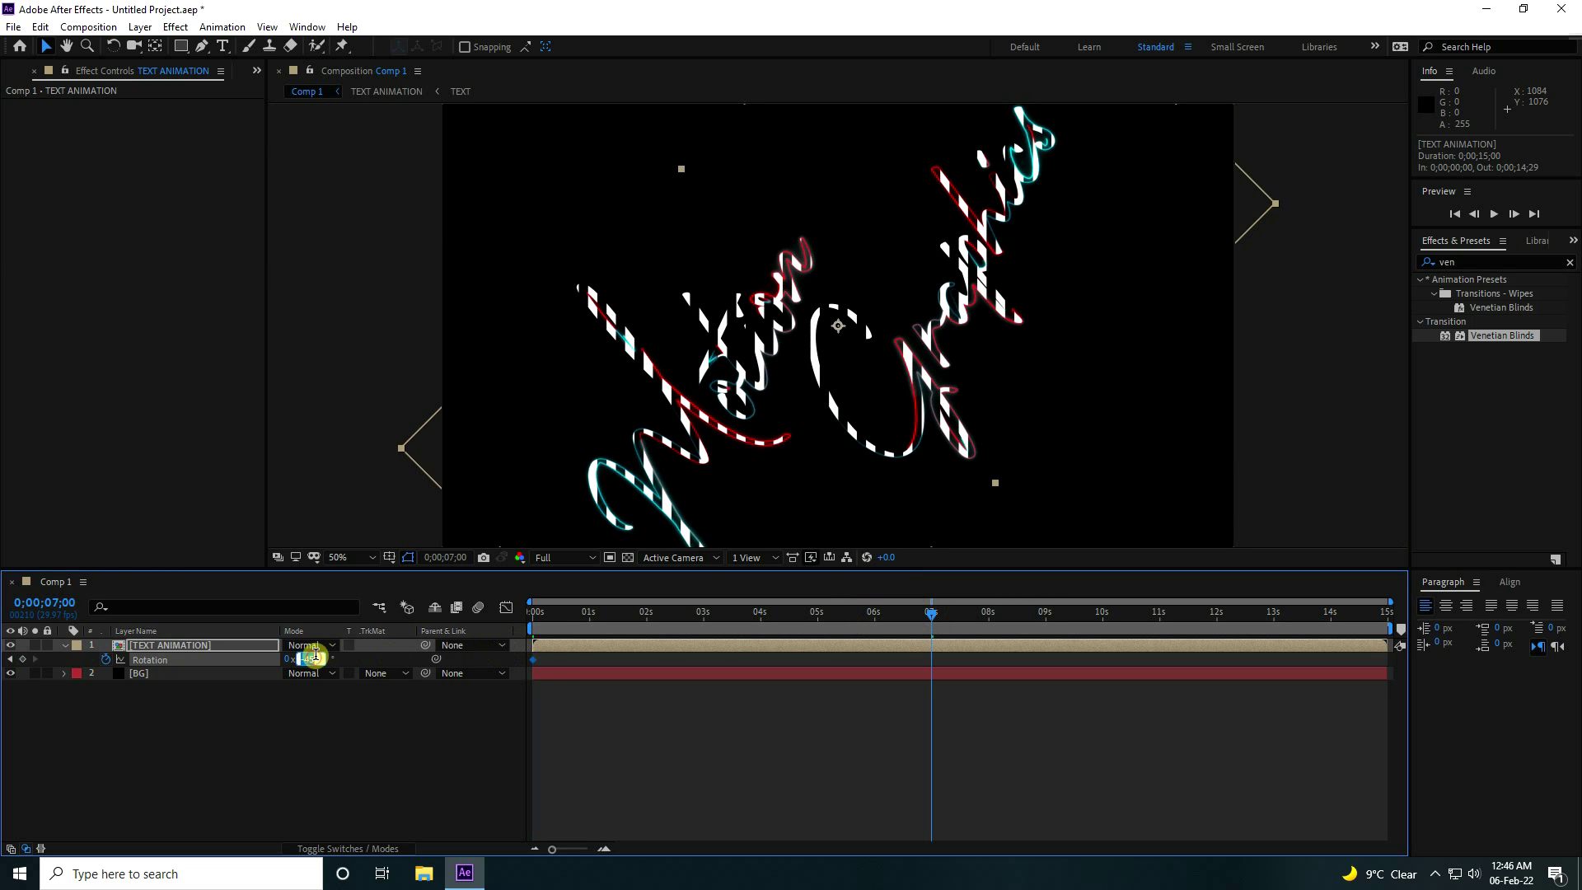
pyautogui.press('Return')
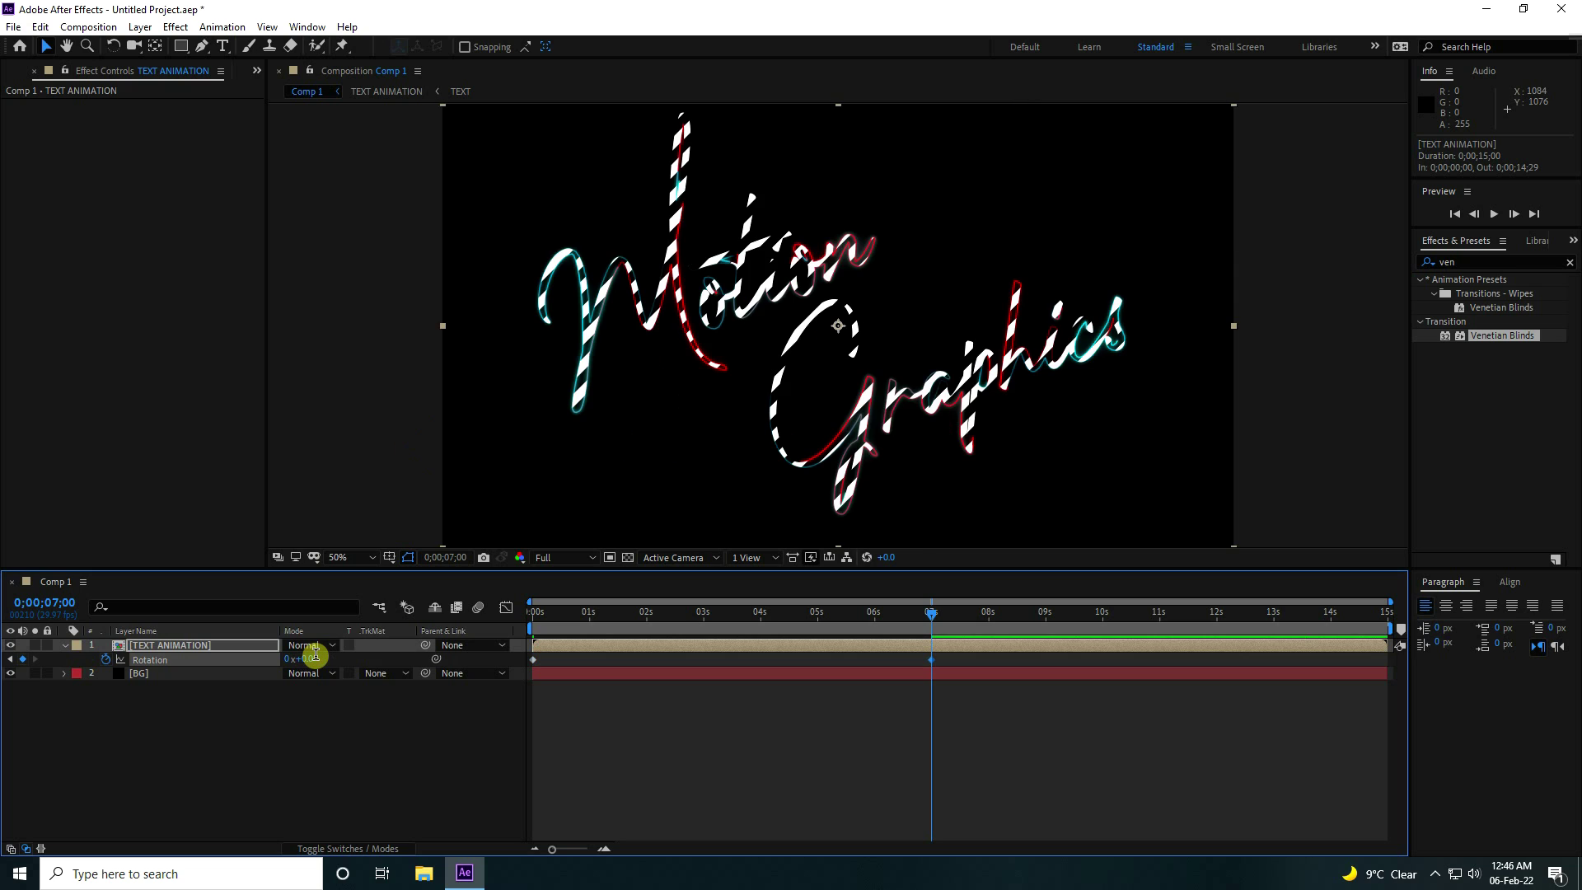
pyautogui.moveTo(936, 613); pyautogui.dragTo(1220, 626)
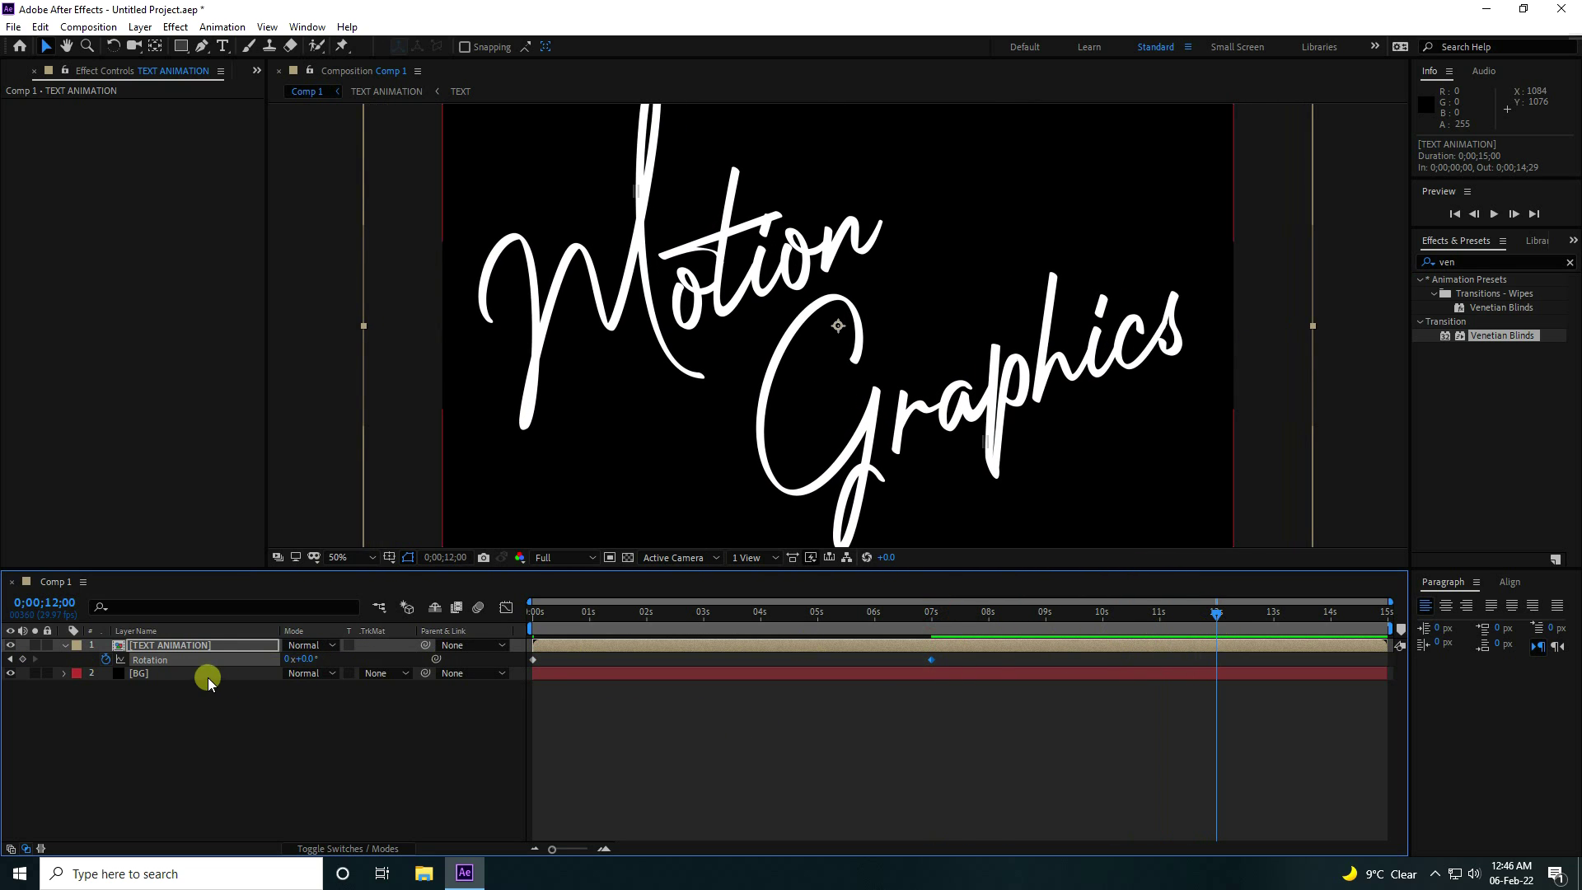
pyautogui.write('-20')
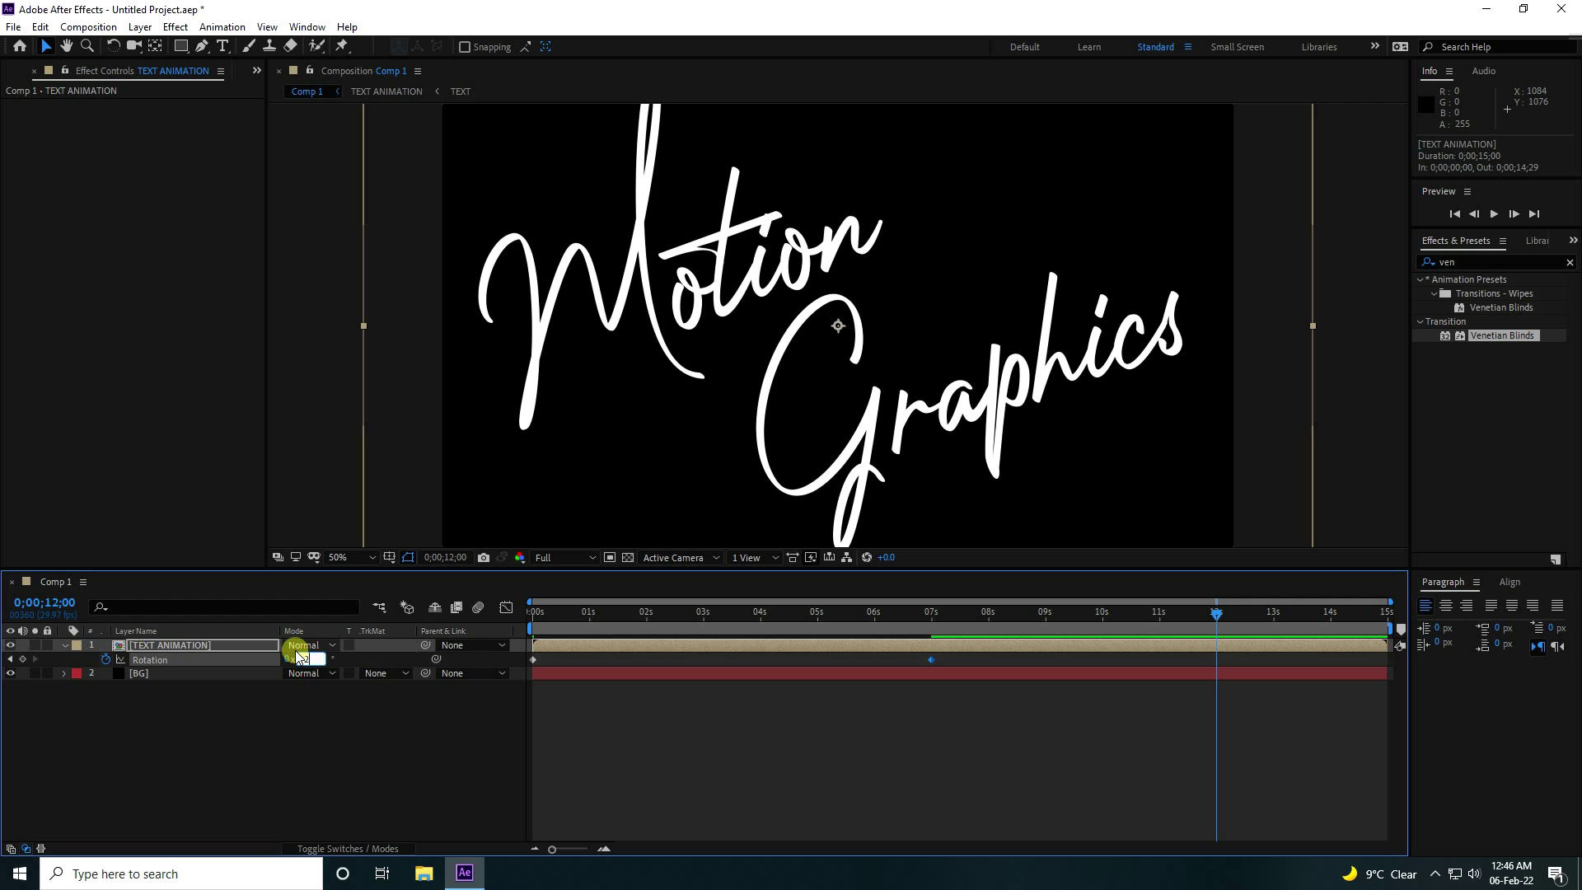
pyautogui.press('Return')
pyautogui.moveTo(577, 625); pyautogui.dragTo(442, 620)
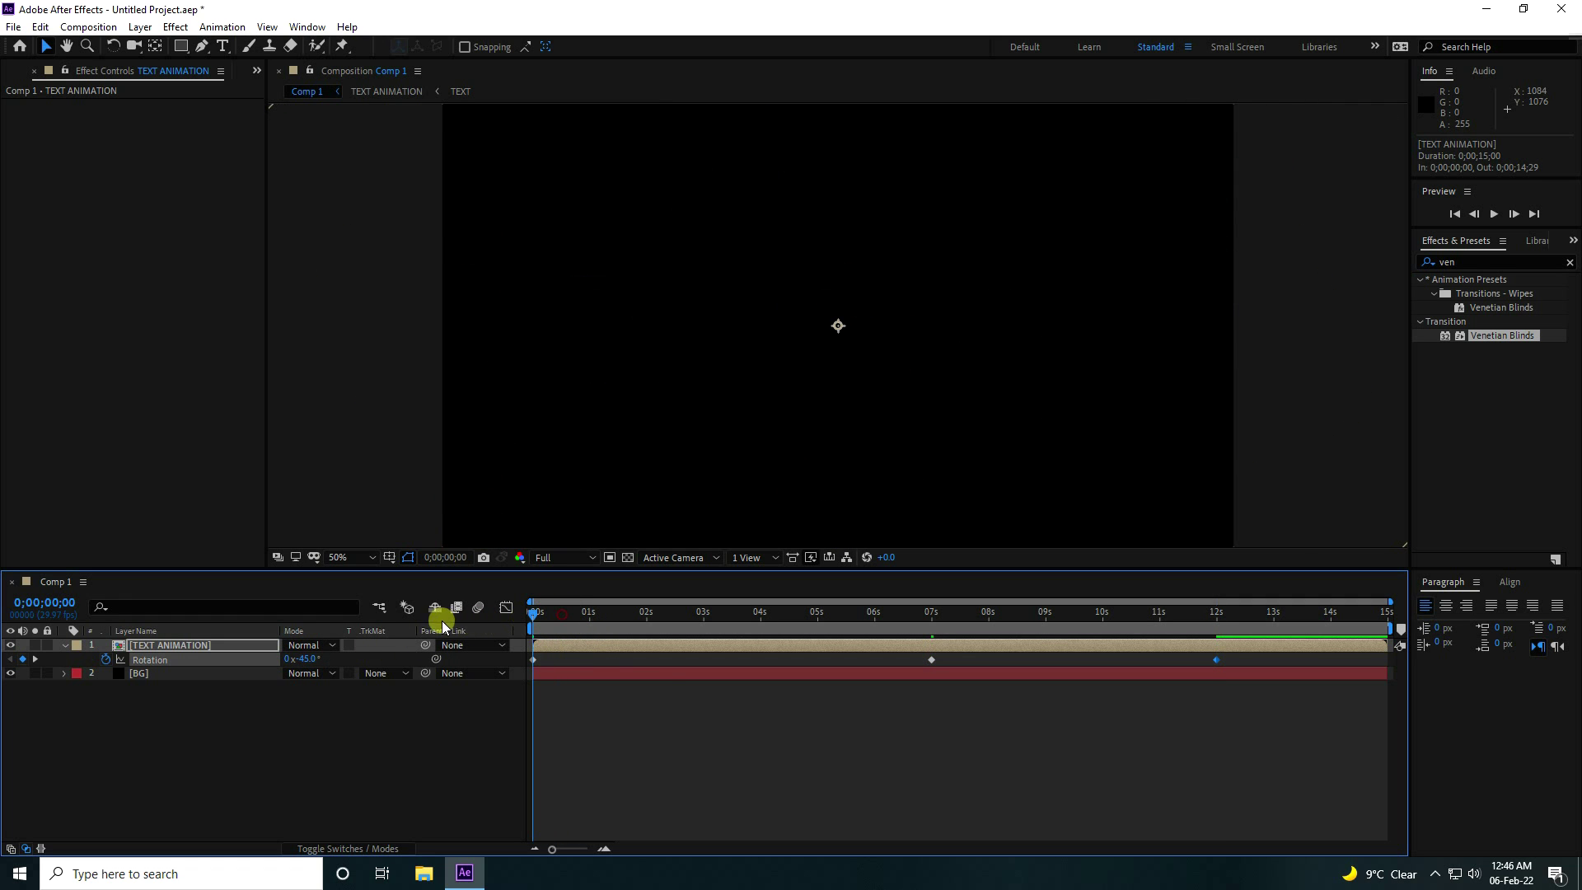
pyautogui.press('space')
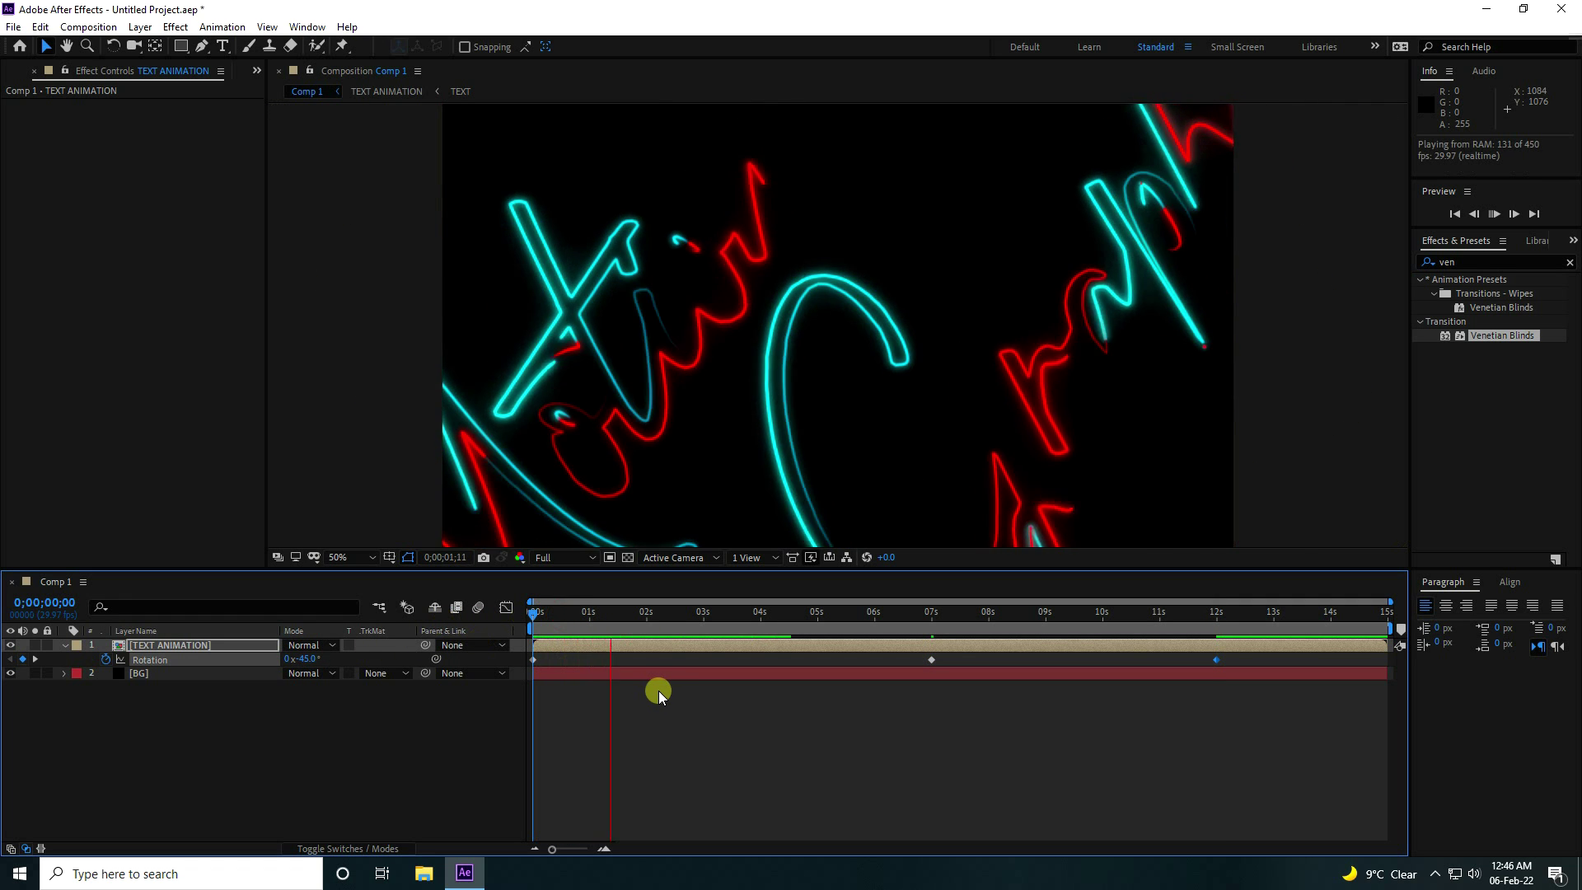
pyautogui.click(666, 610)
pyautogui.moveTo(666, 610); pyautogui.dragTo(384, 647)
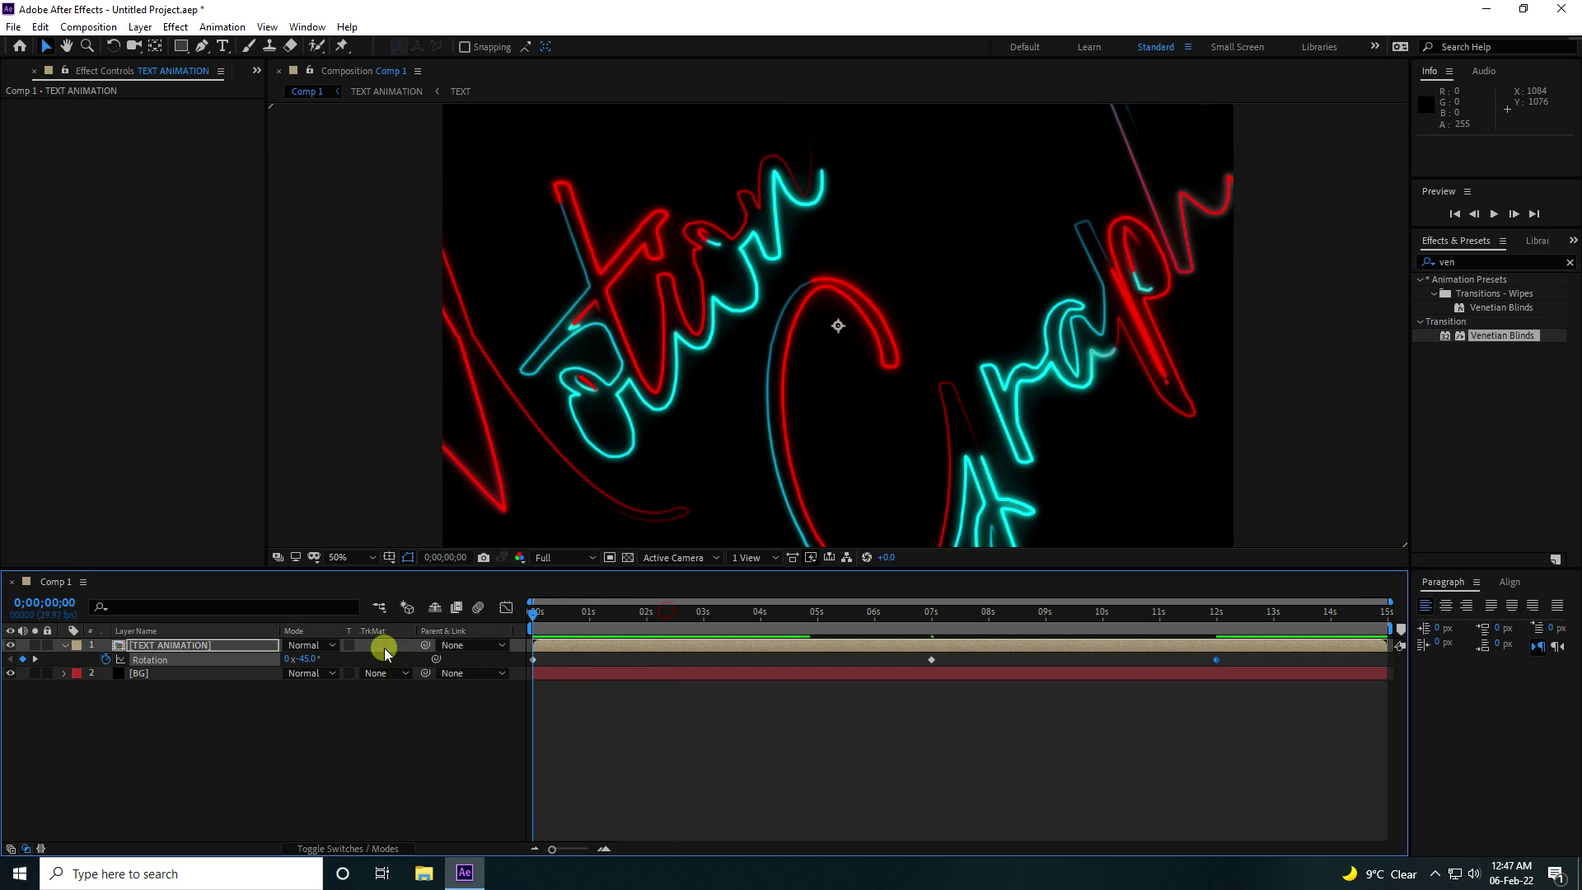
pyautogui.press('space')
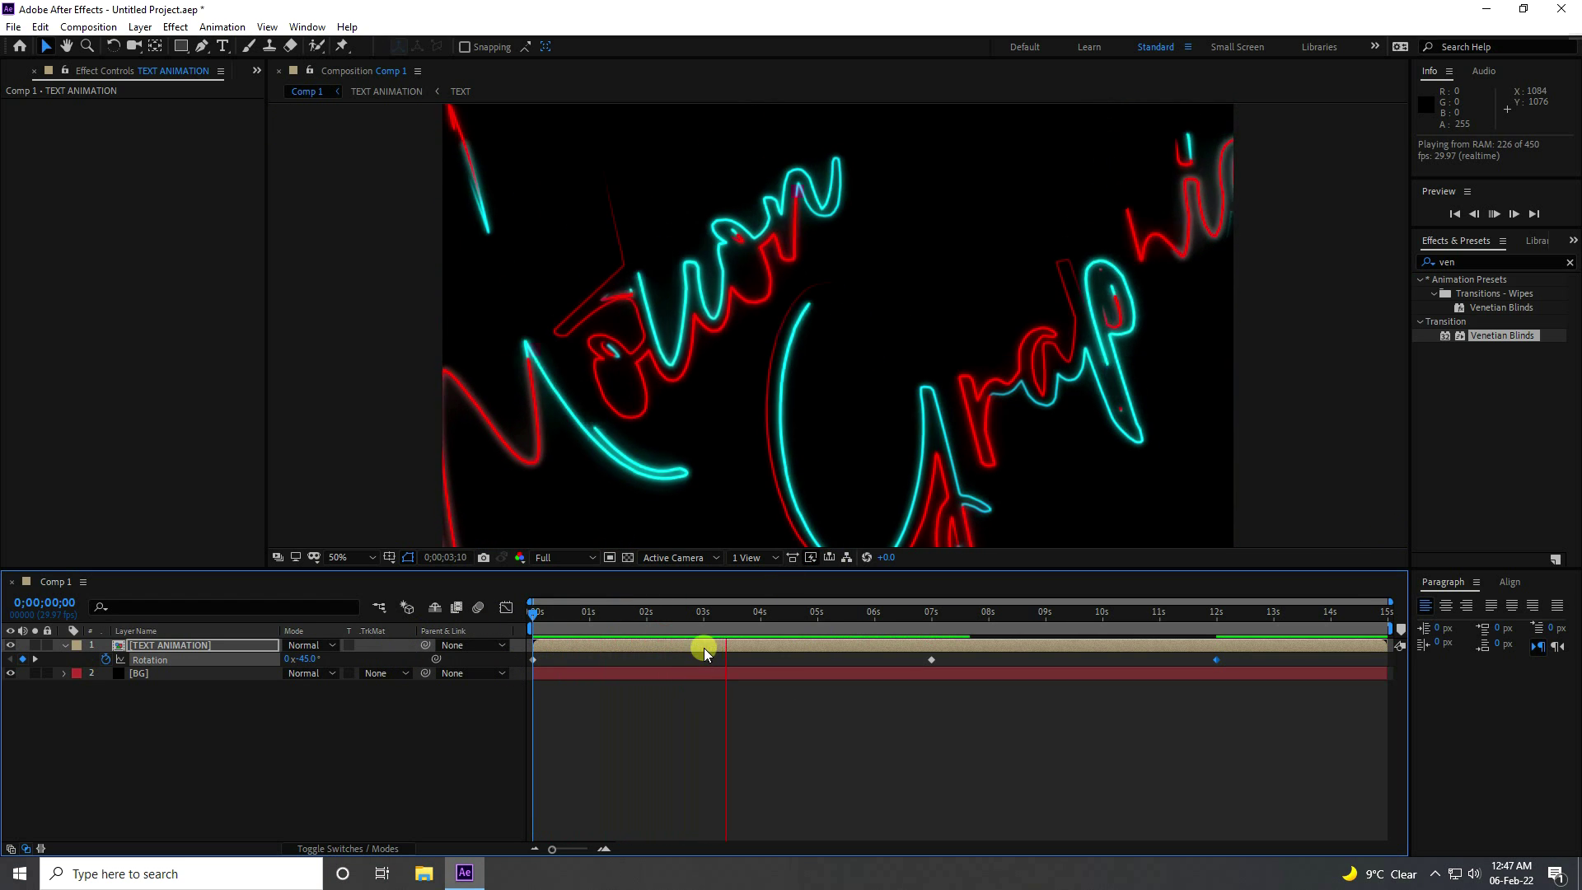
pyautogui.click(733, 613)
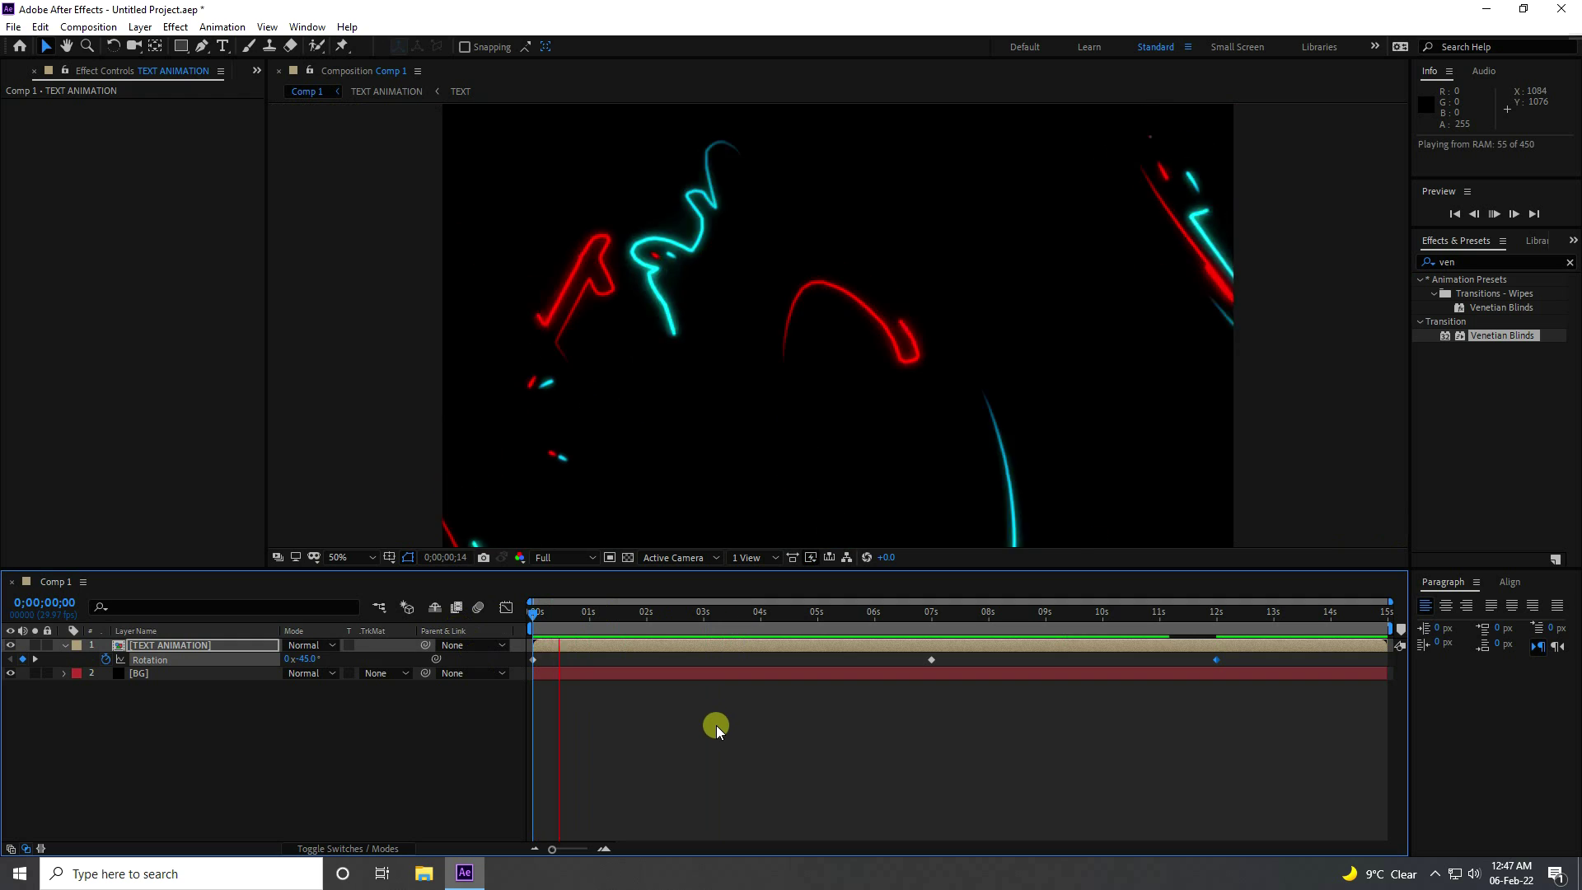
pyautogui.click(615, 611)
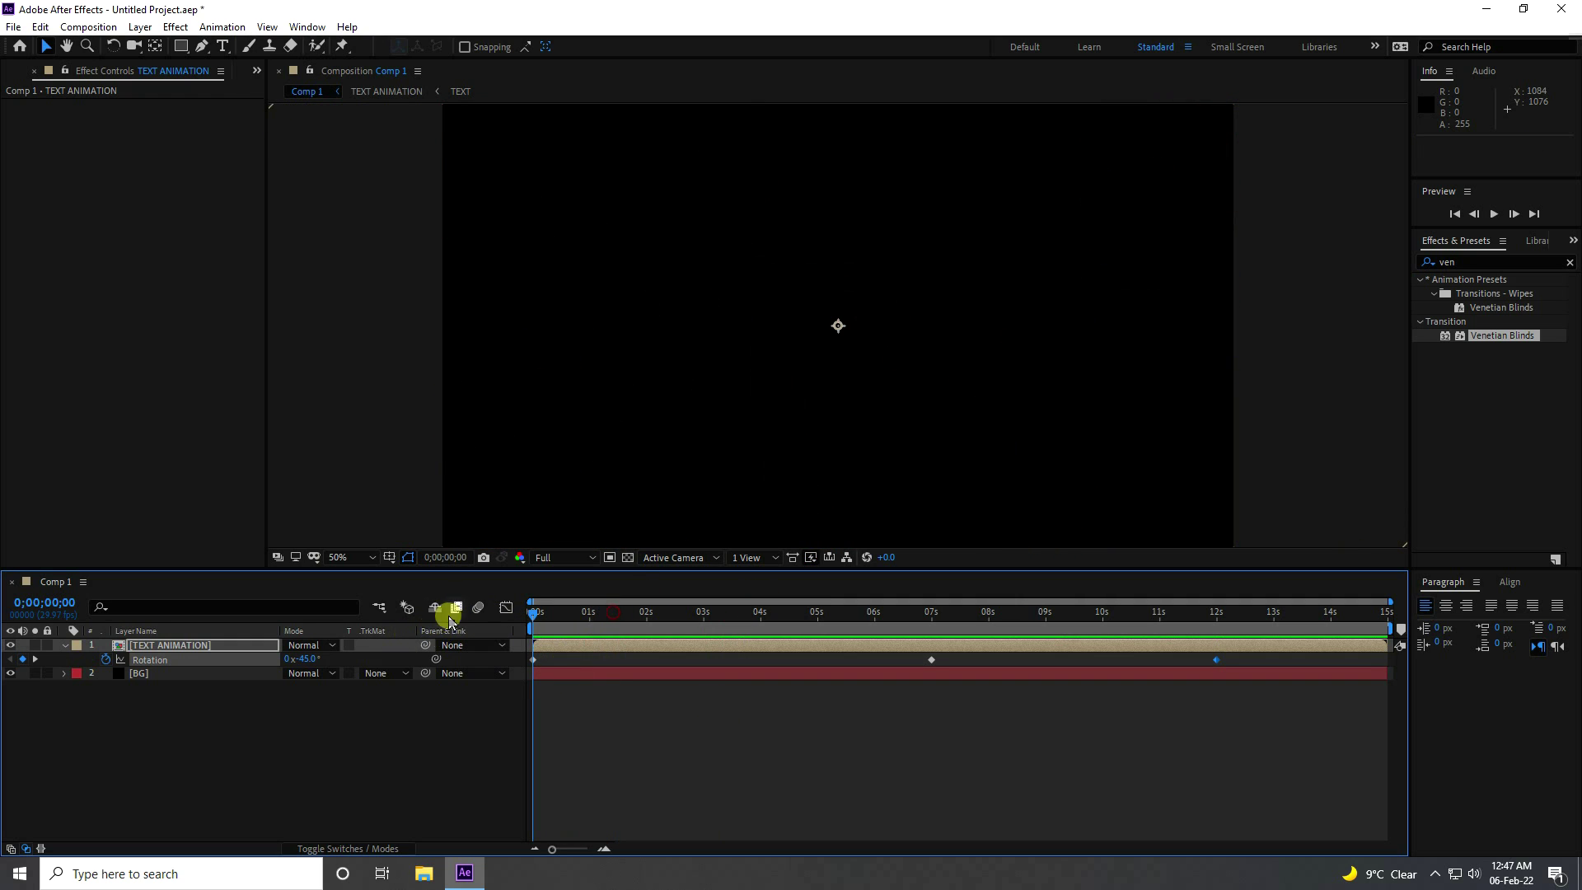
pyautogui.click(163, 646)
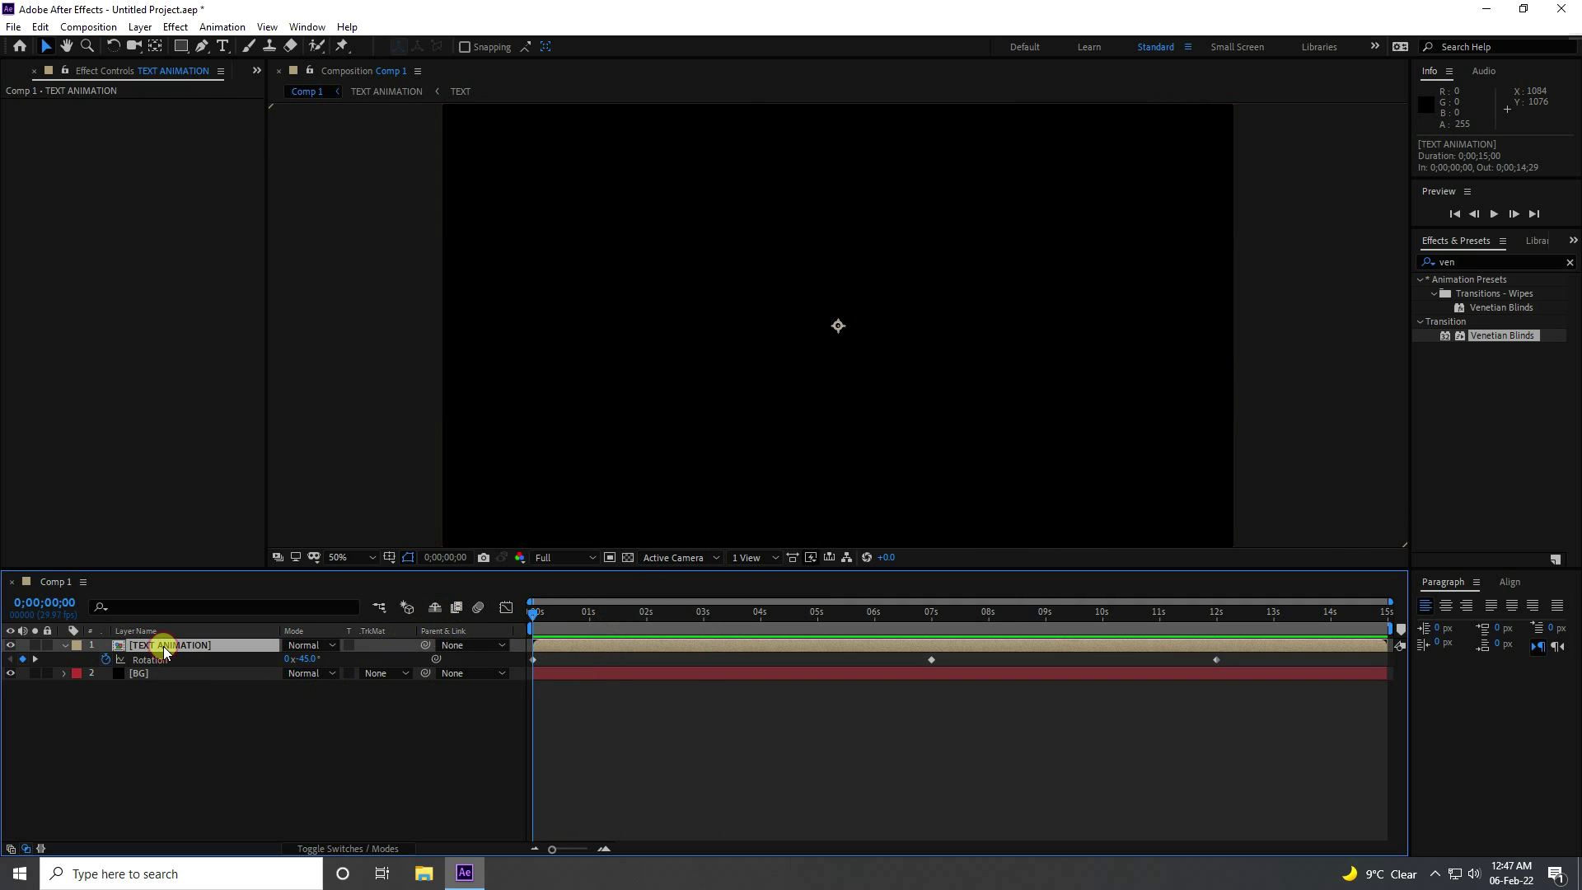
# Select all Scale and Rotation keyframes and apply Easy Ease with F9.
pyautogui.hotkey('shift', 's')
pyautogui.click(148, 664)
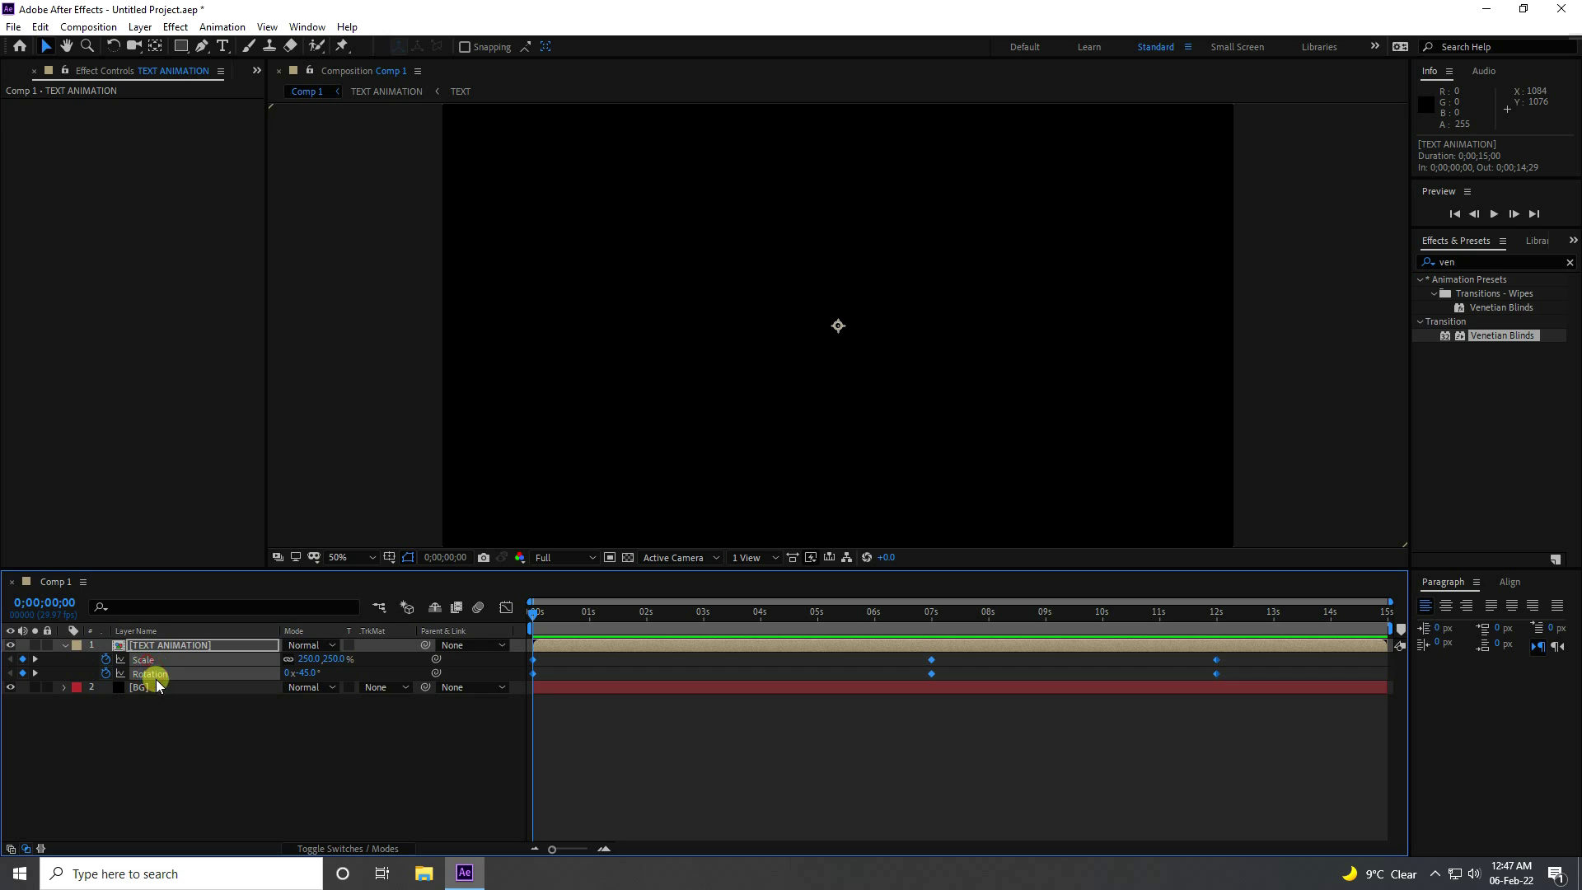
pyautogui.click(506, 610)
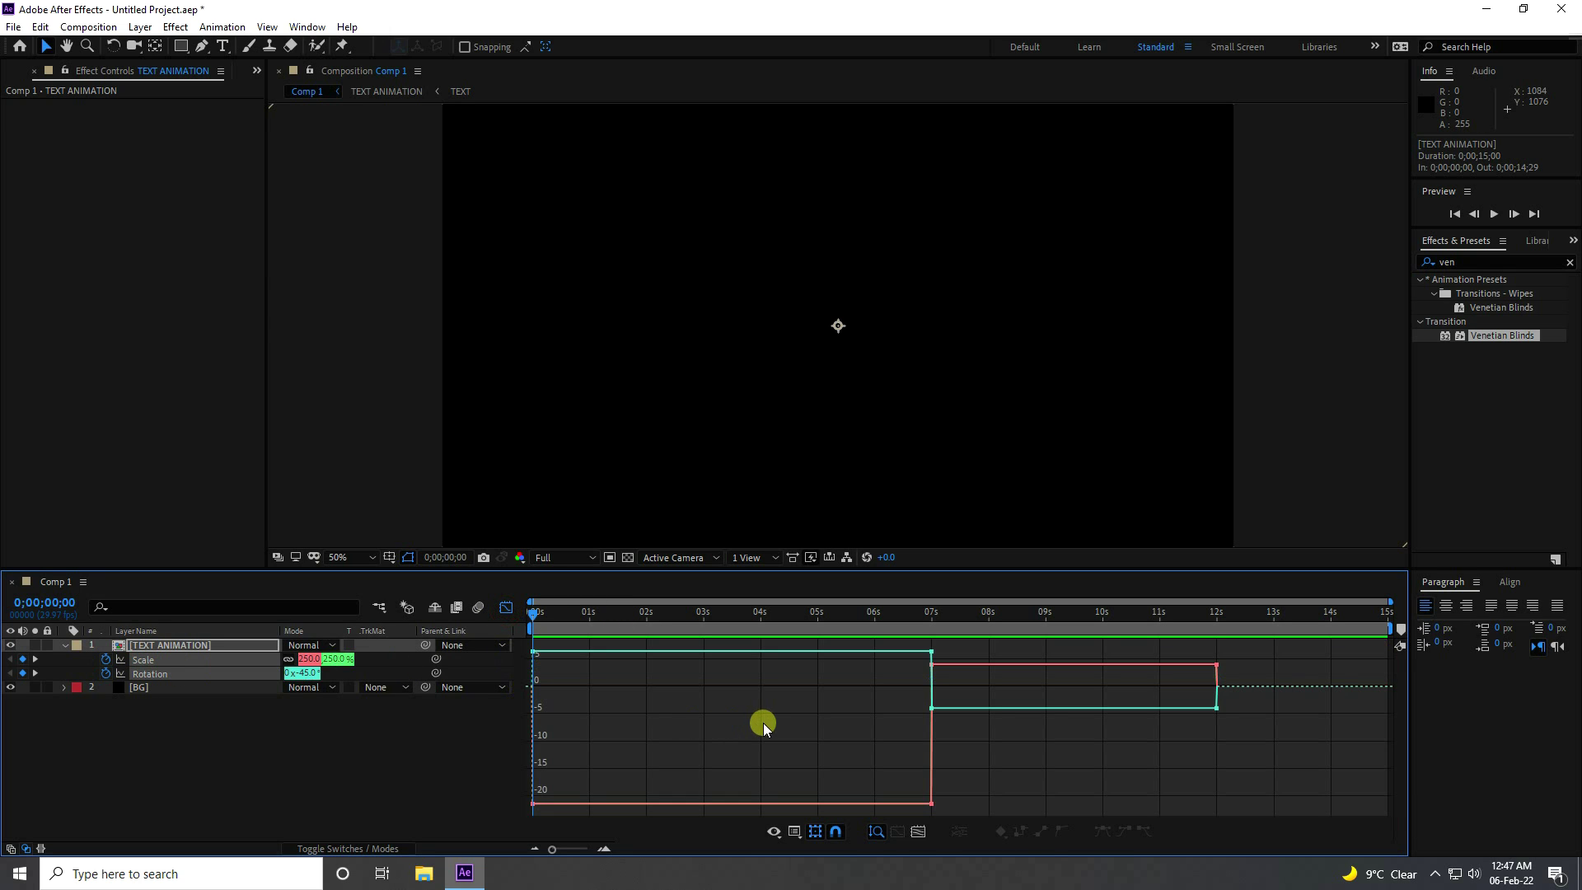
pyautogui.click(506, 608)
pyautogui.moveTo(1276, 727); pyautogui.dragTo(522, 651)
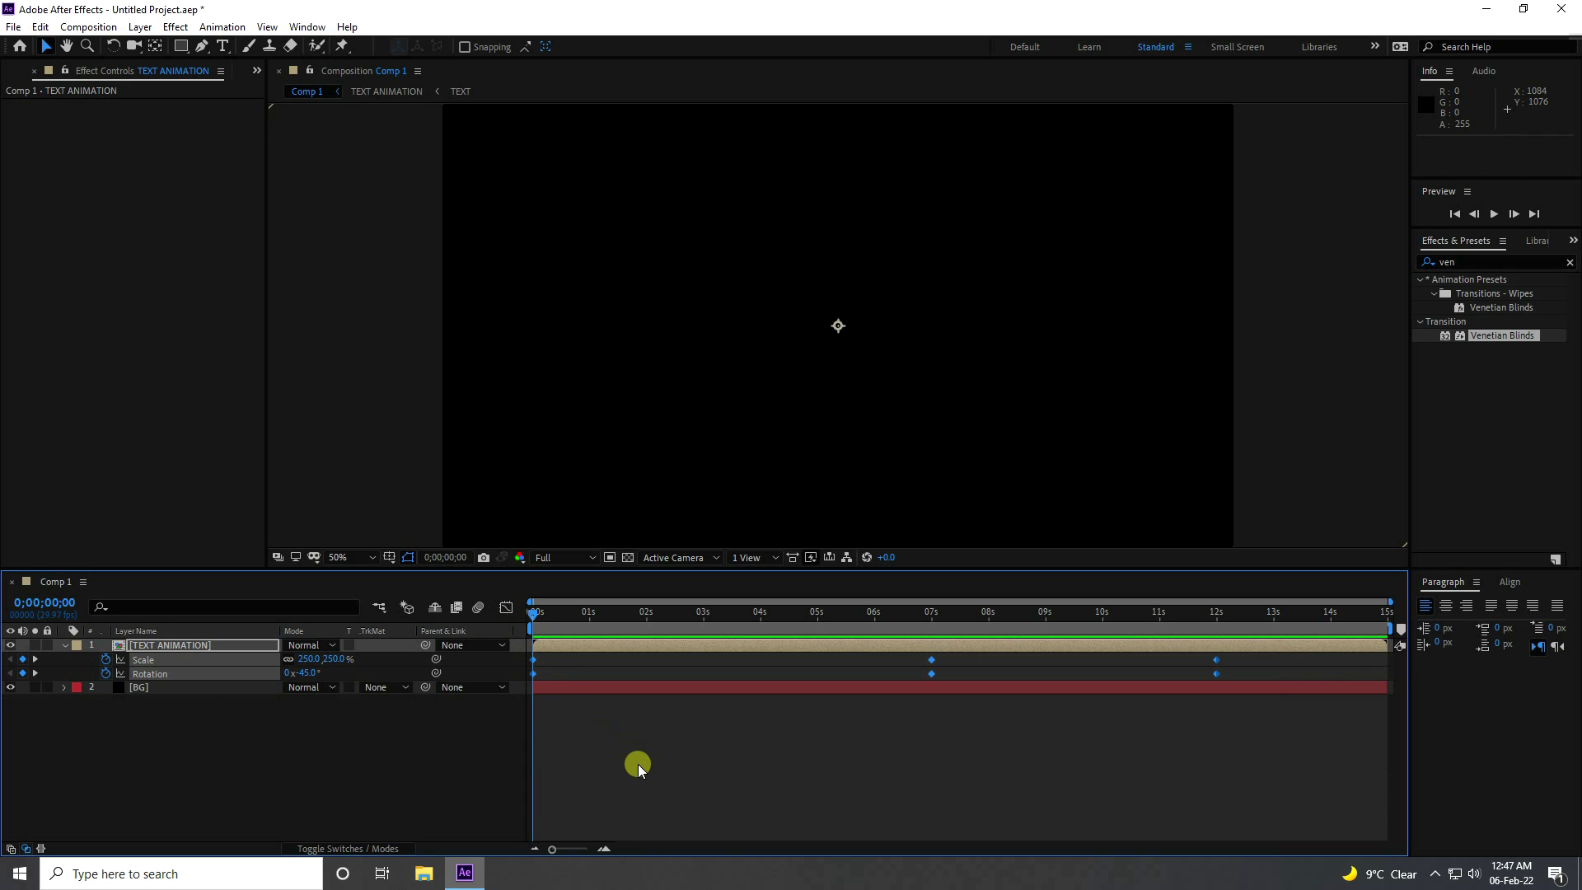
pyautogui.press('F9')
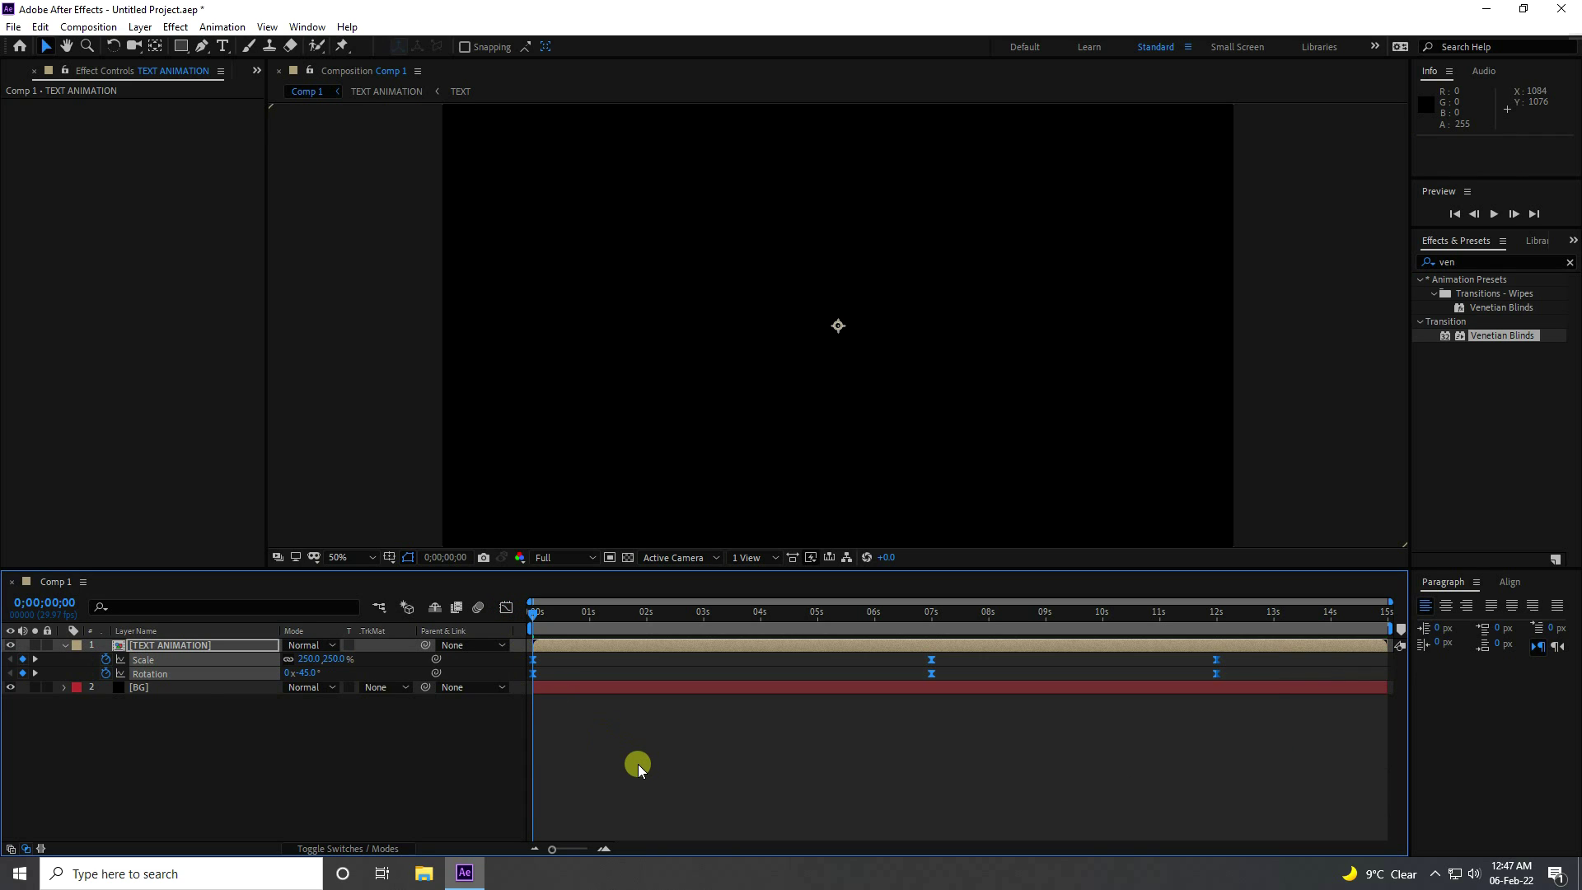
# In the speed graph, sharpen the ease into the 7s keyframes and flatten the 0s ease.
pyautogui.hotkey('shift', 'F3')
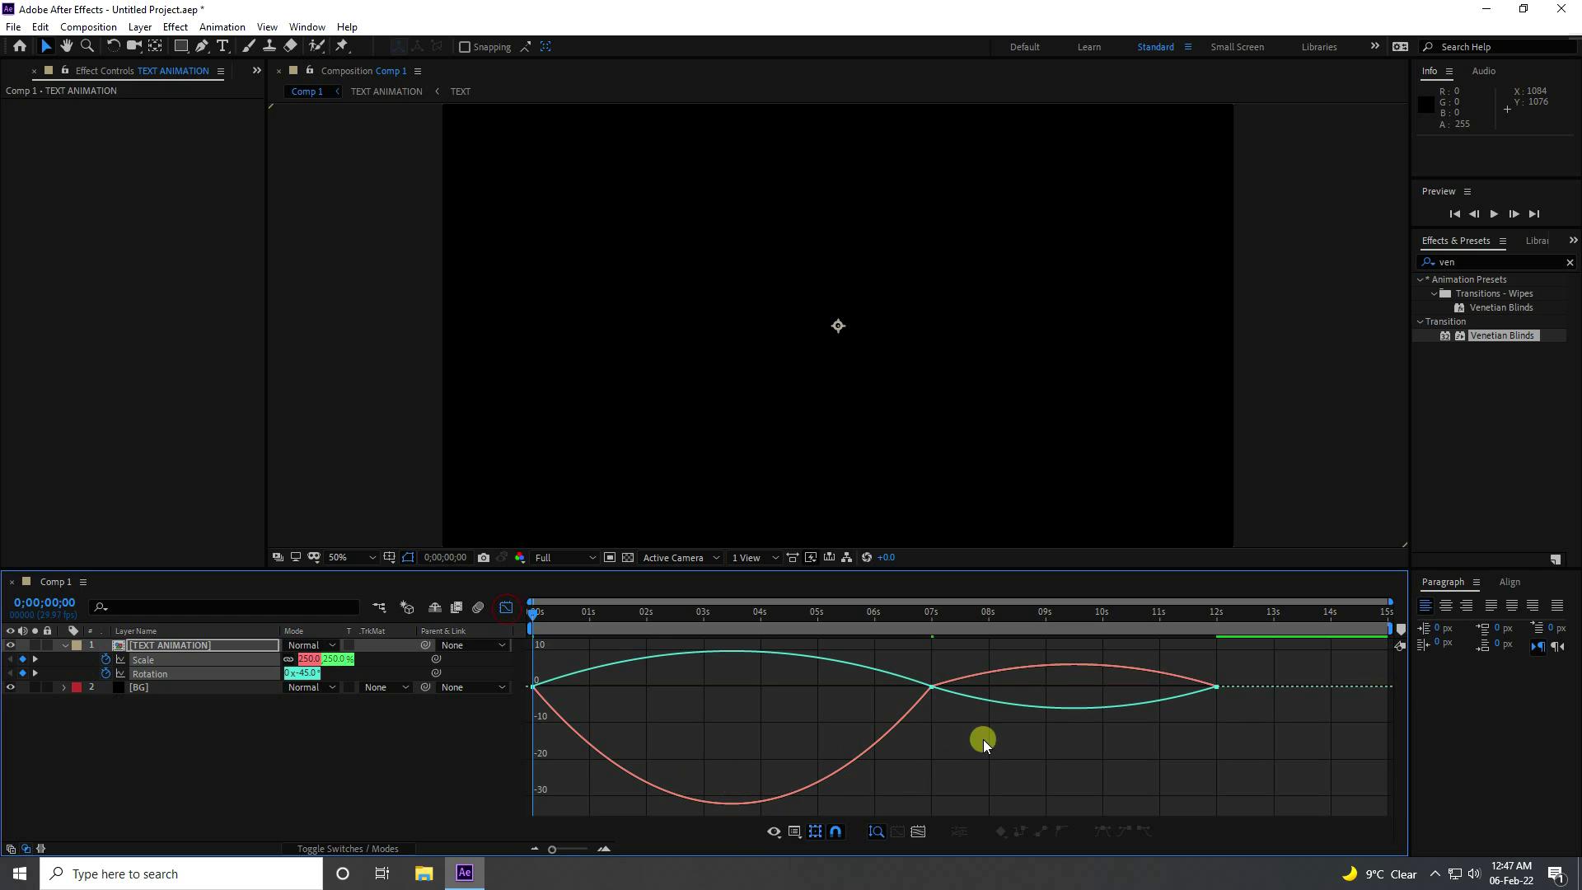
pyautogui.moveTo(973, 657); pyautogui.dragTo(887, 739)
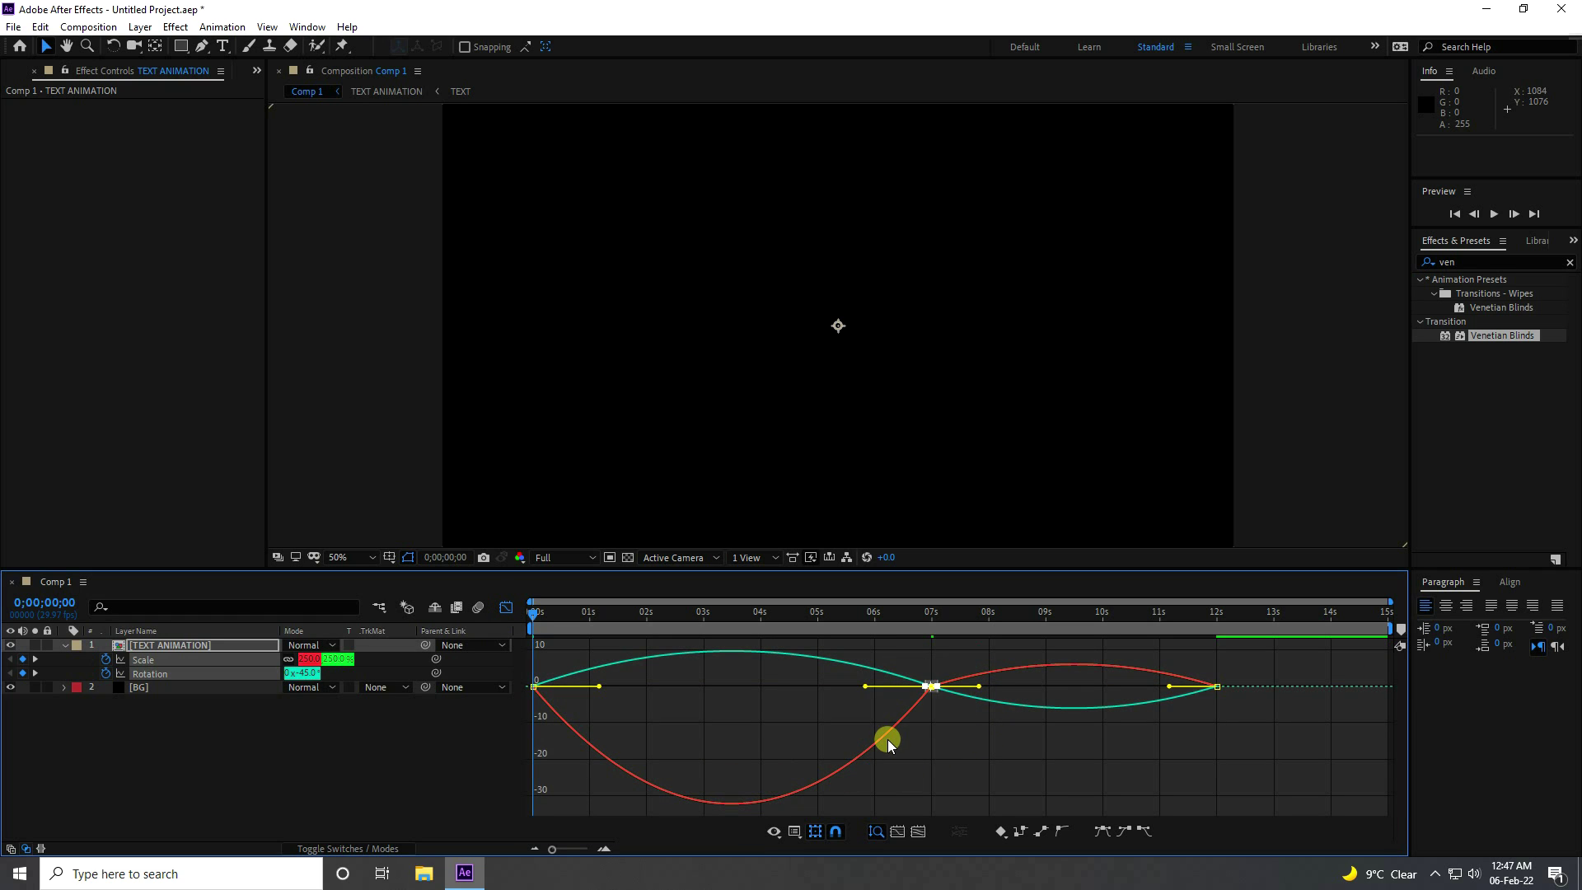
pyautogui.moveTo(863, 686); pyautogui.dragTo(627, 708)
pyautogui.moveTo(567, 665); pyautogui.dragTo(517, 715)
pyautogui.moveTo(600, 687); pyautogui.dragTo(525, 681)
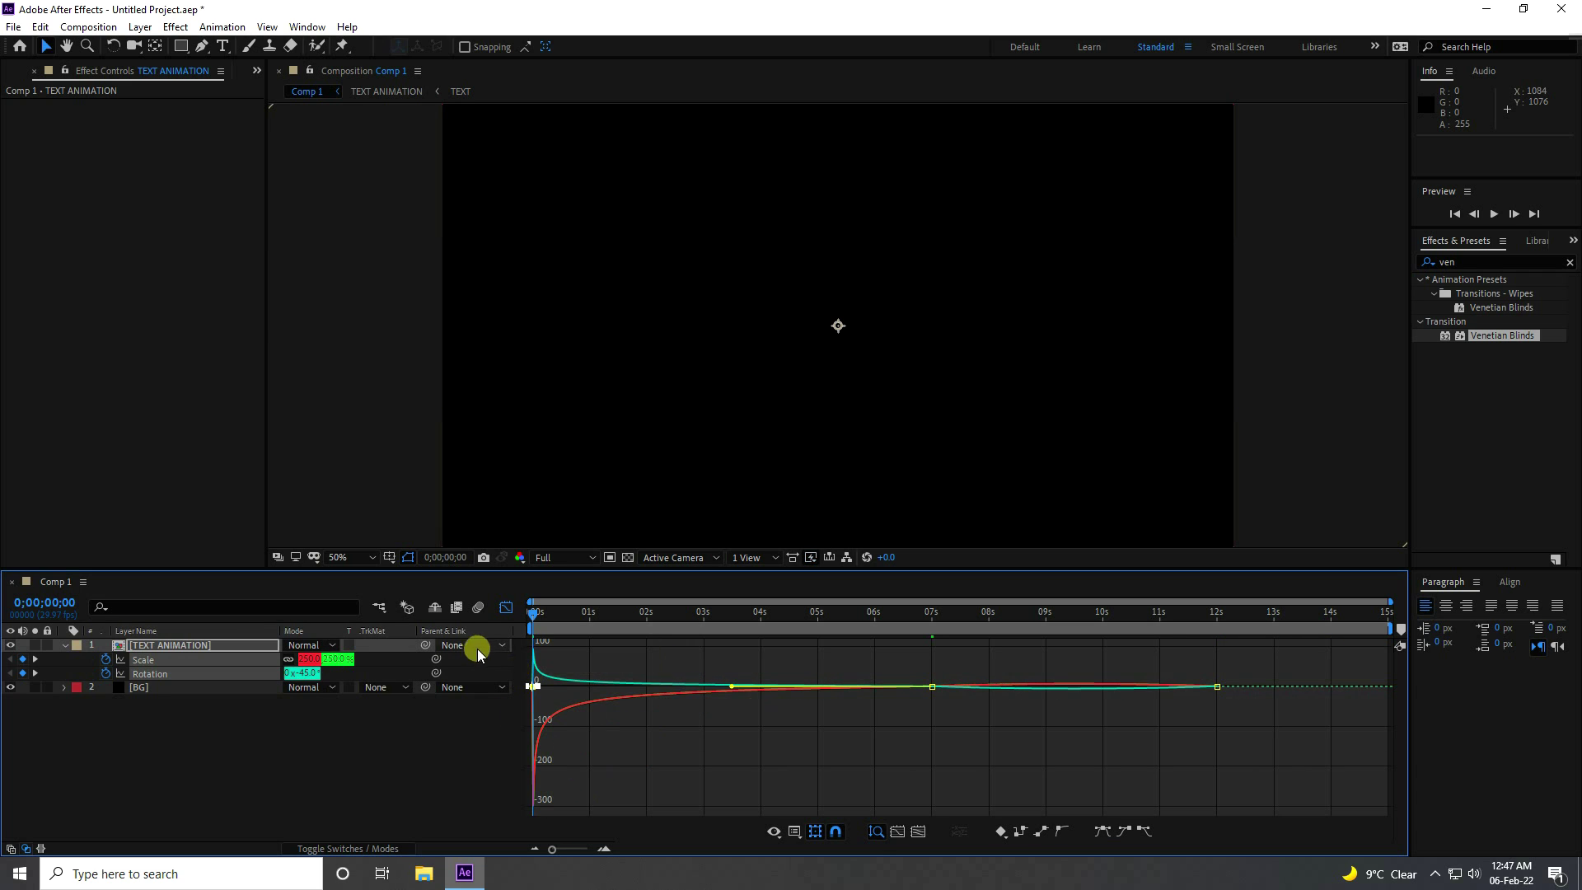
pyautogui.click(507, 611)
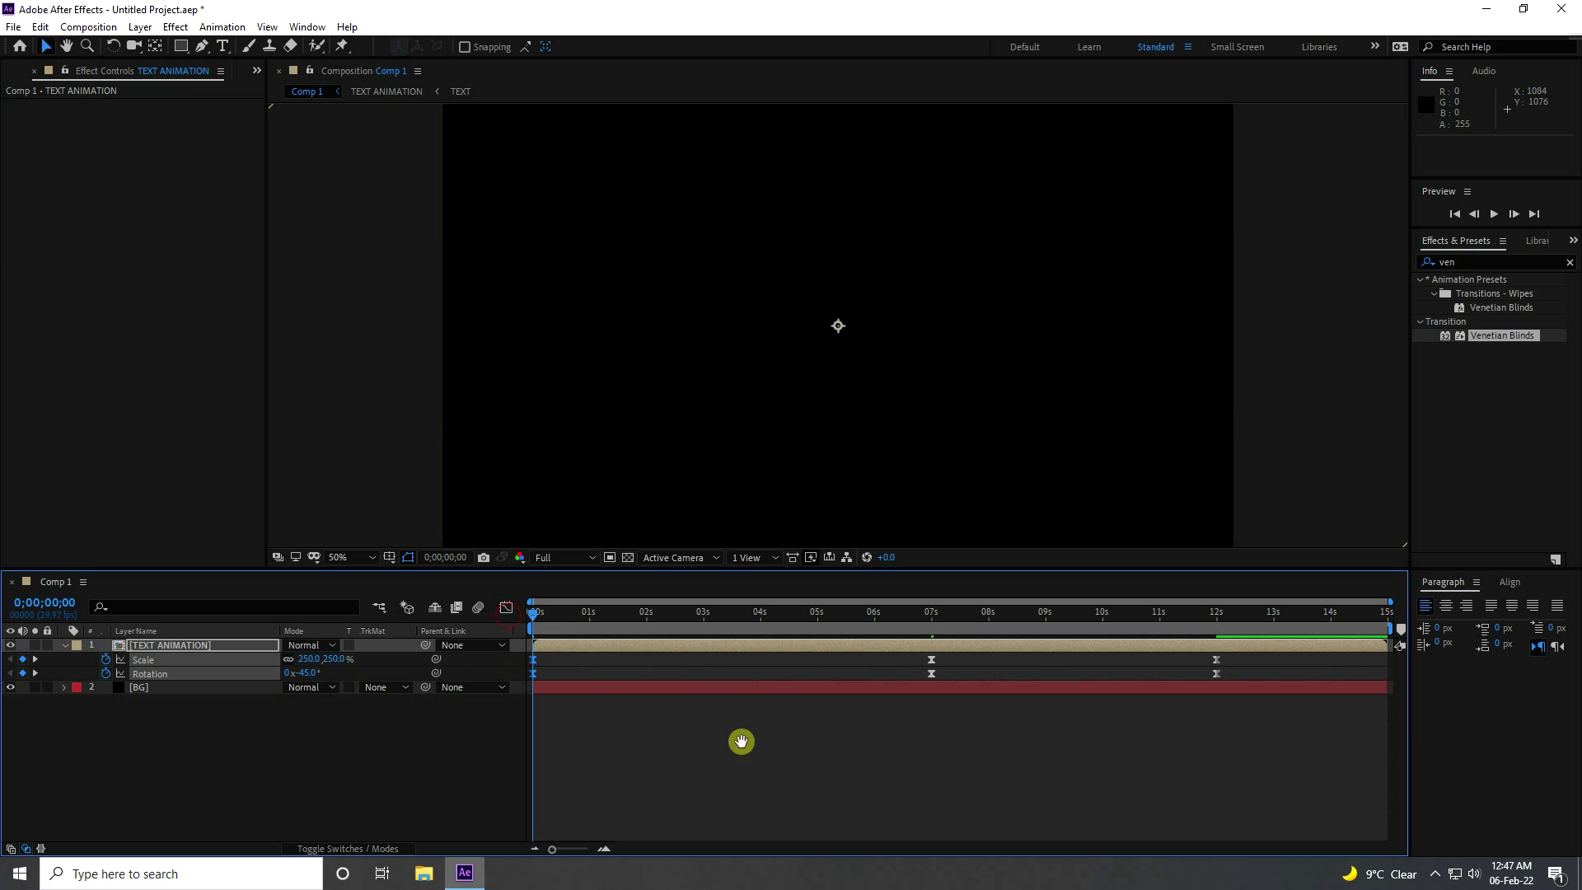
# Preview the eased Motion Graphics title animation and restart it from the beginning.
pyautogui.press('space')
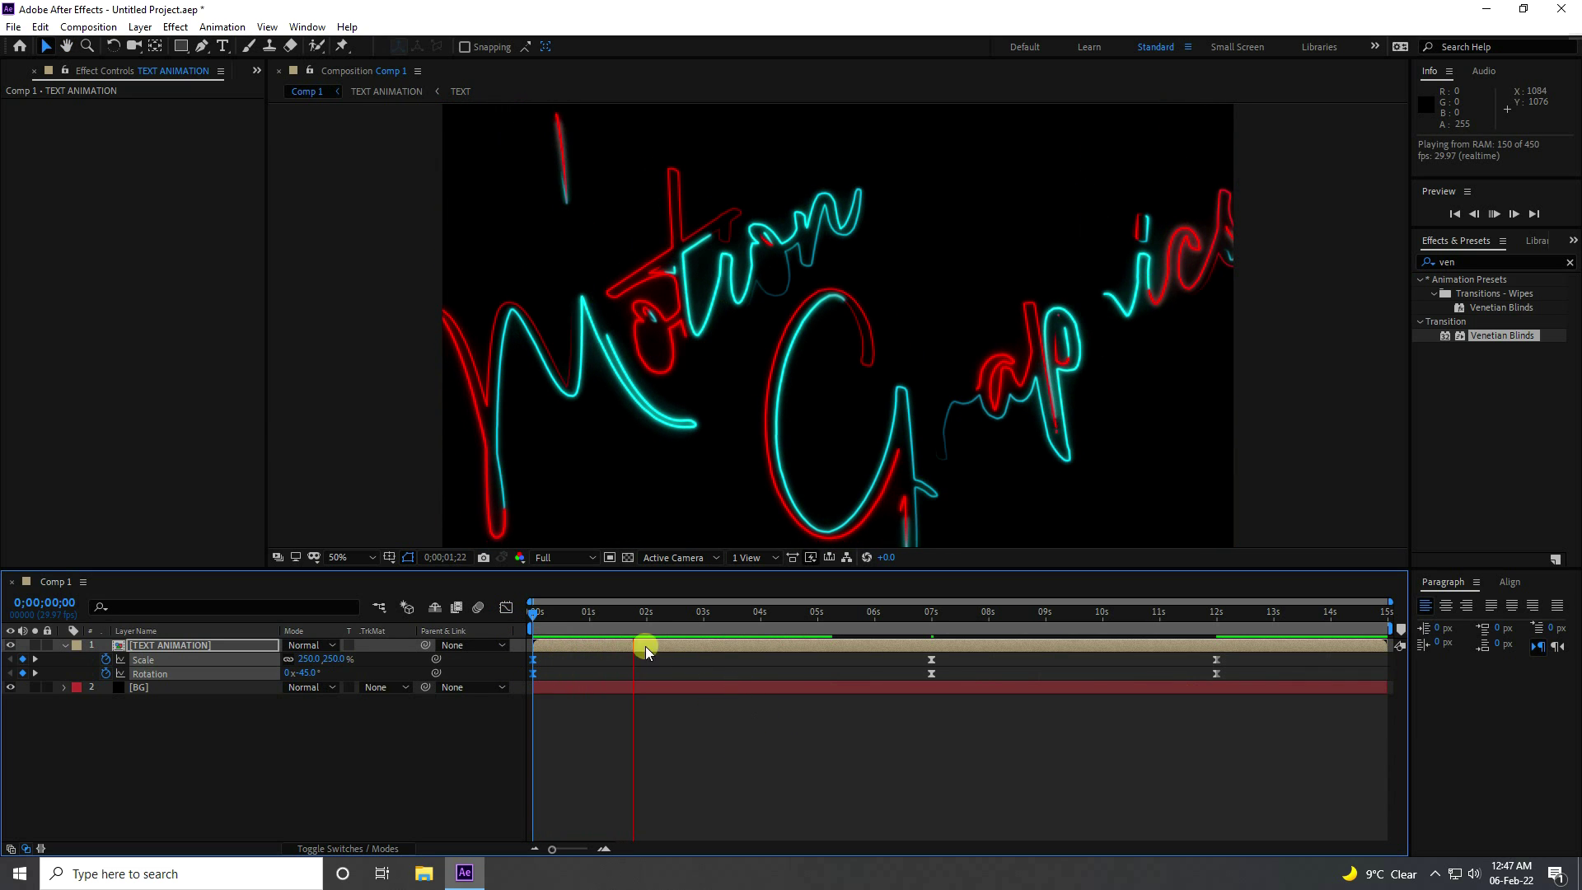
pyautogui.press('space')
pyautogui.press('space')
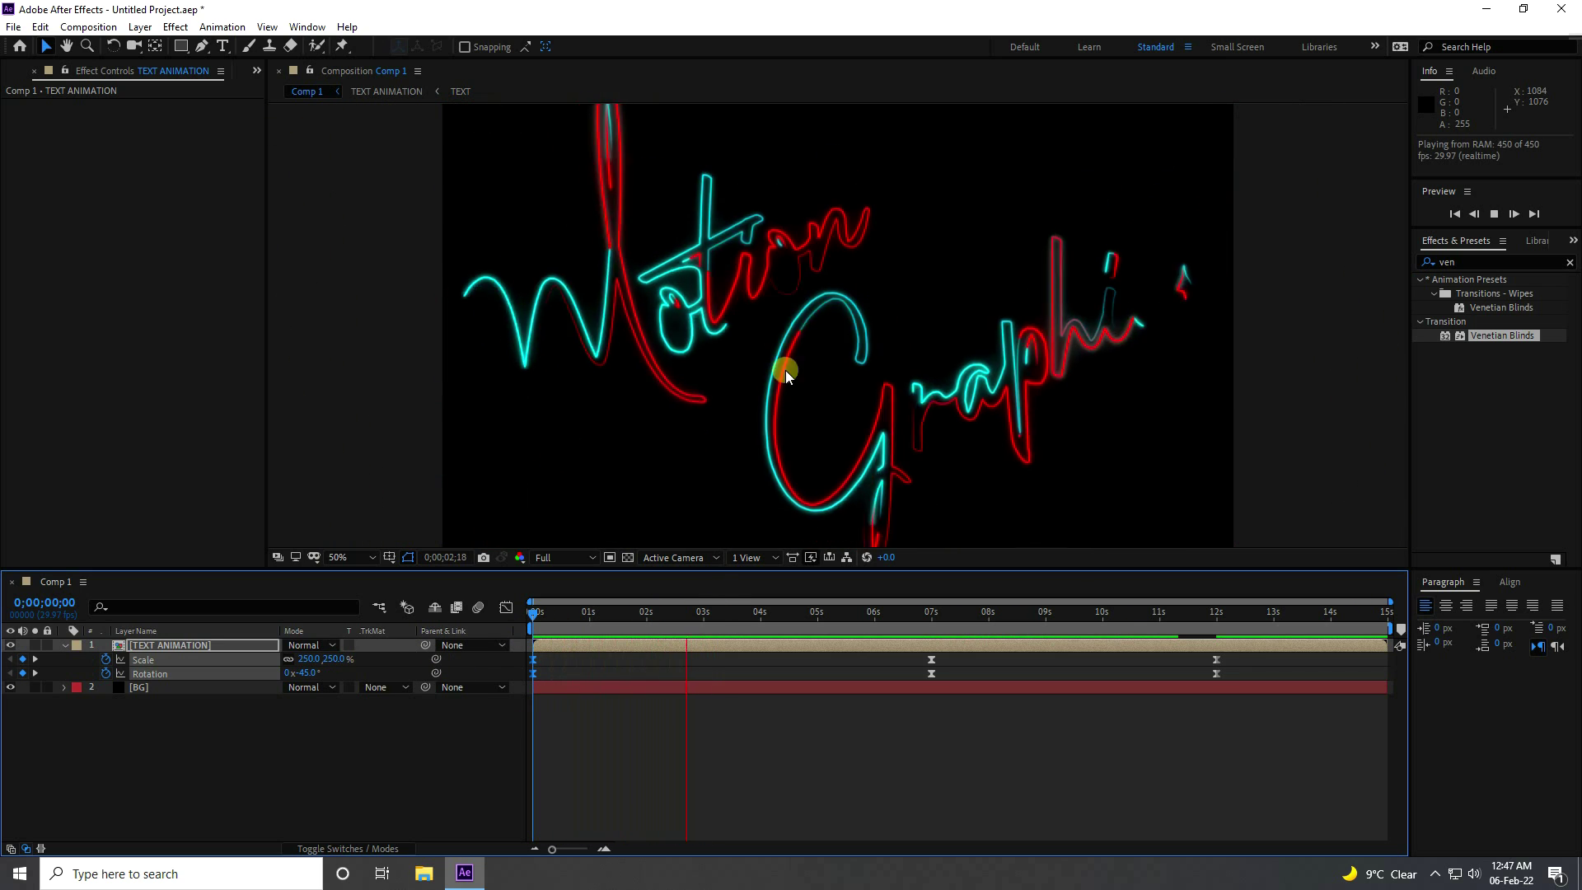
# Add a new adjustment layer and apply Gradient Ramp to it.
pyautogui.press('space')
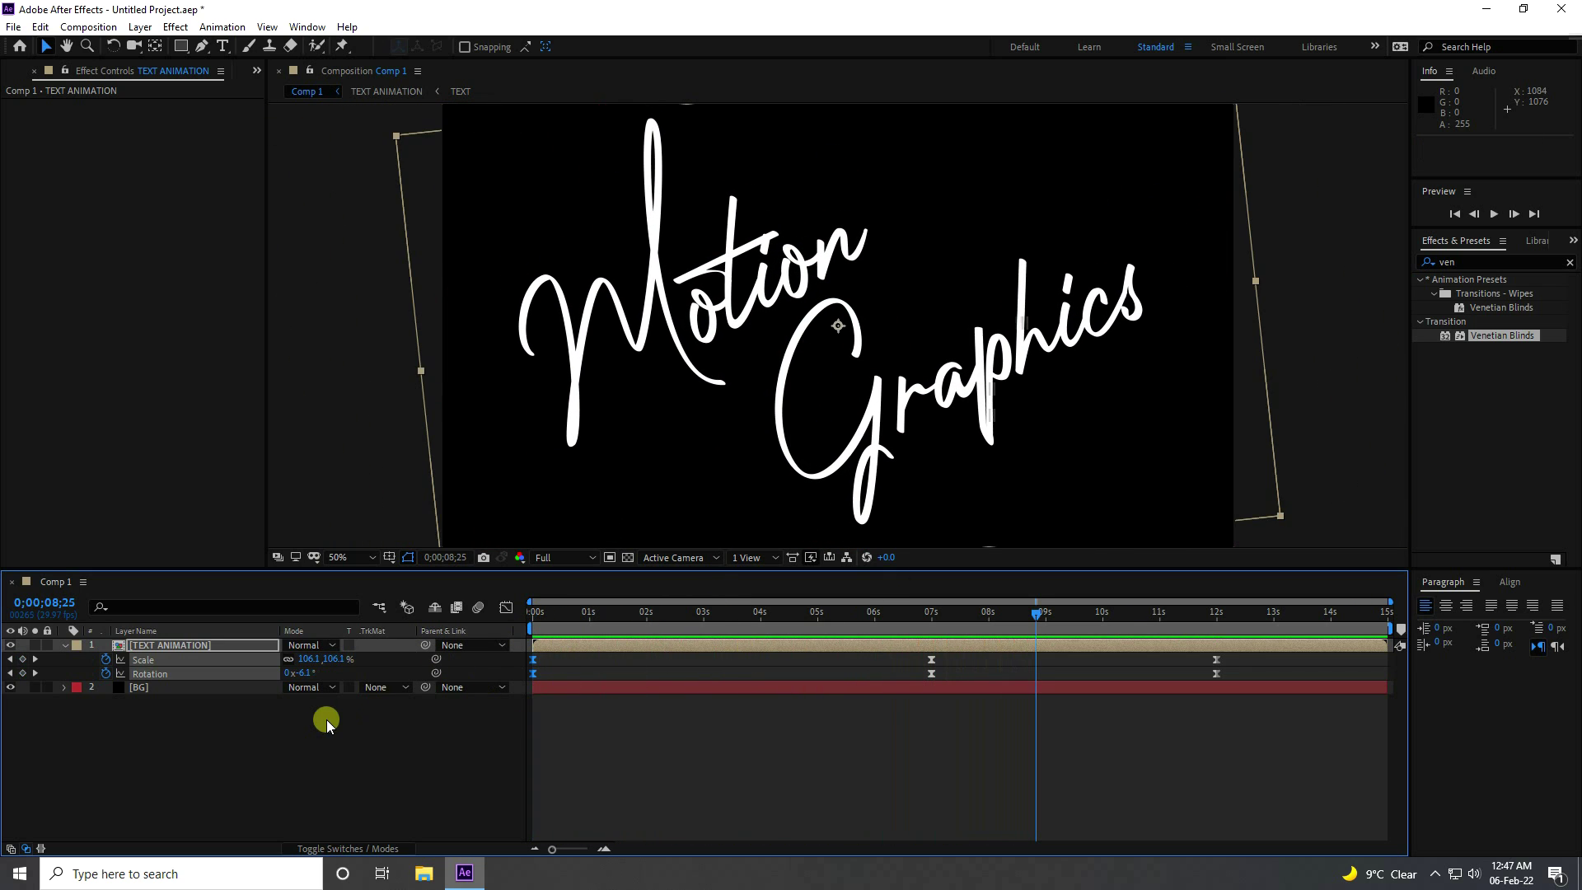
pyautogui.rightClick(327, 724)
pyautogui.moveTo(389, 566)
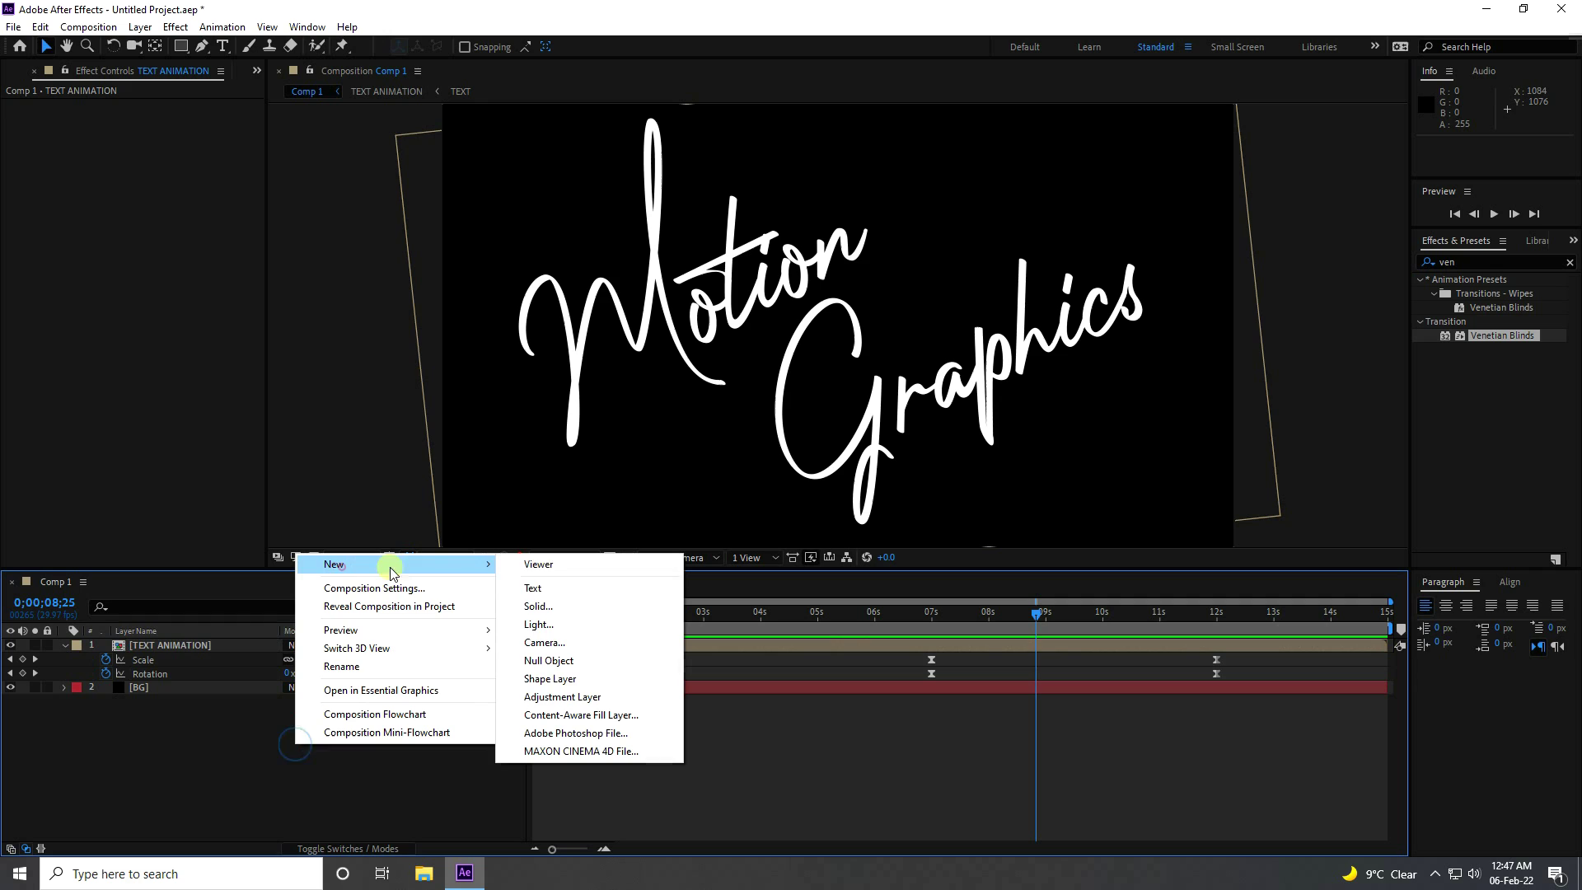
pyautogui.click(585, 698)
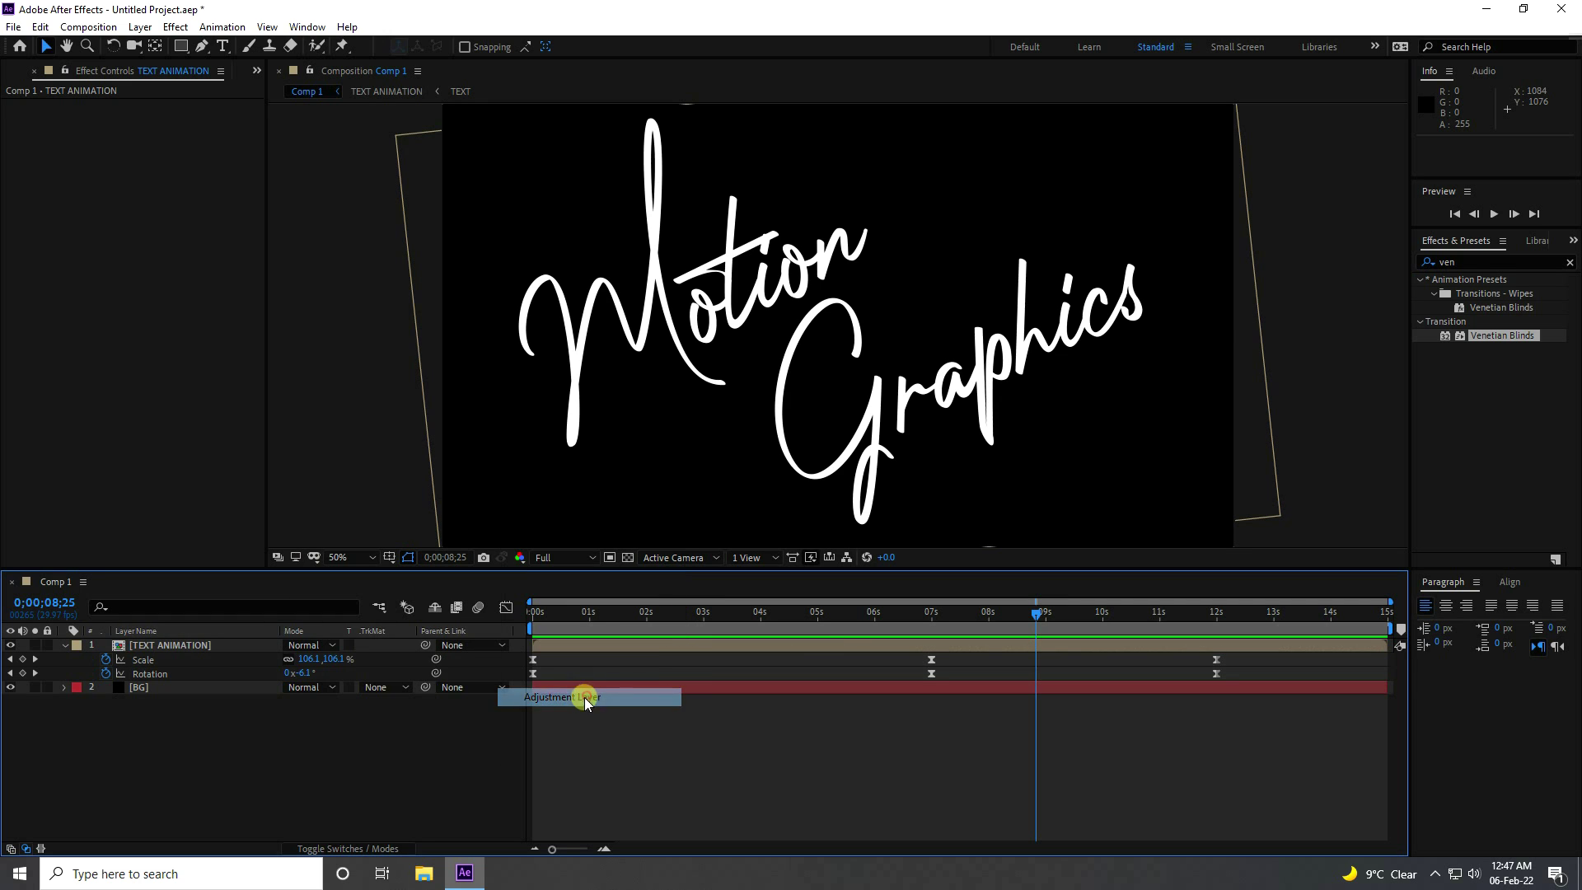
pyautogui.doubleClick(1496, 266)
pyautogui.write('ram')
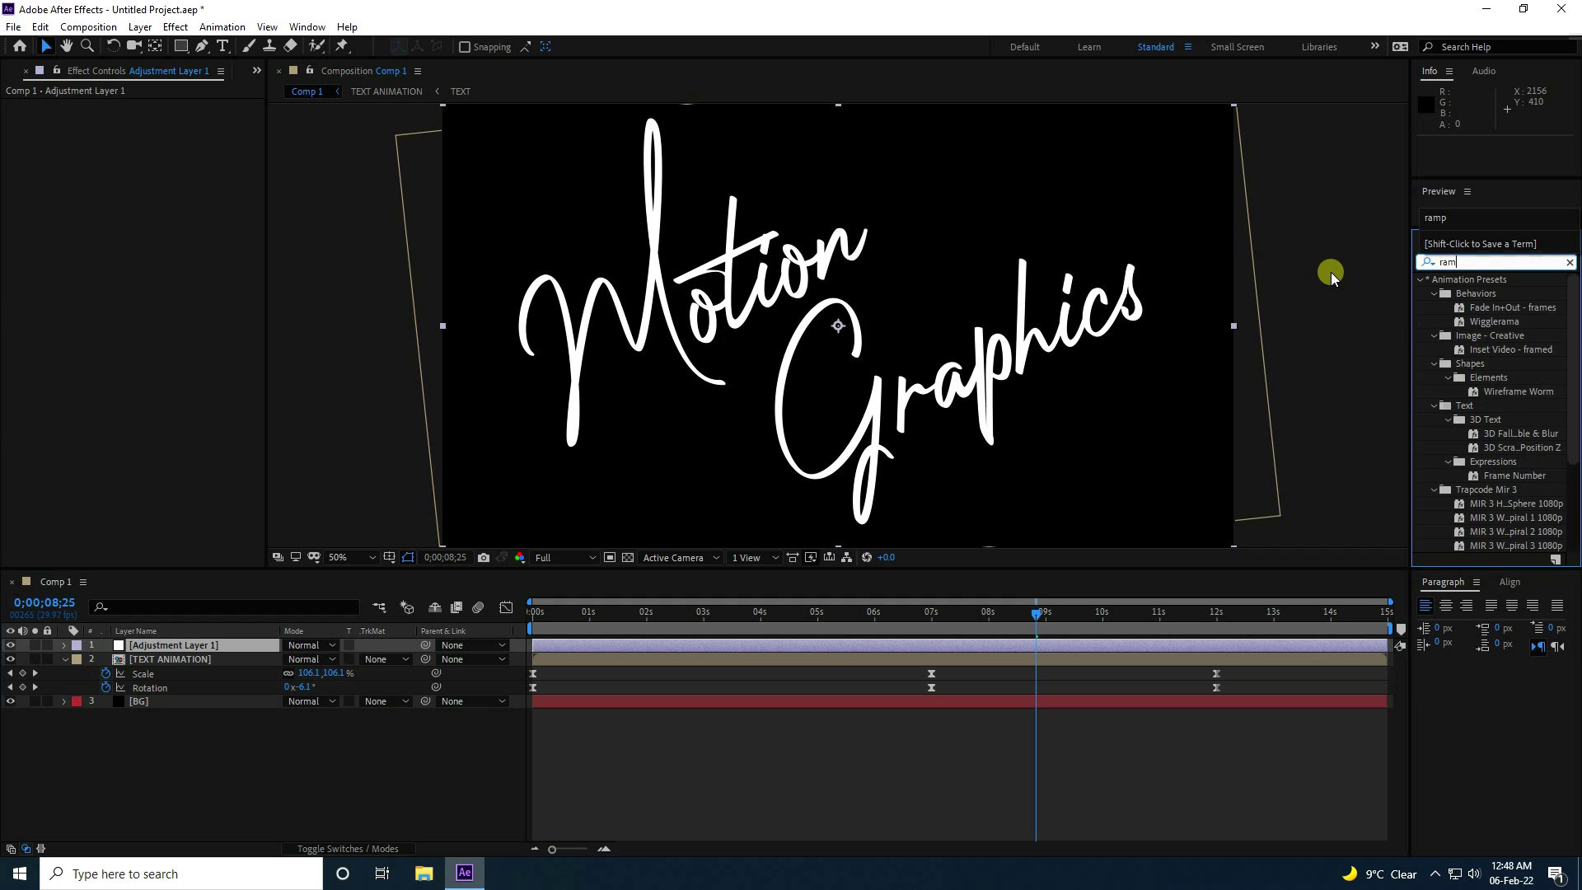
pyautogui.write('p')
pyautogui.moveTo(1505, 294); pyautogui.dragTo(199, 643)
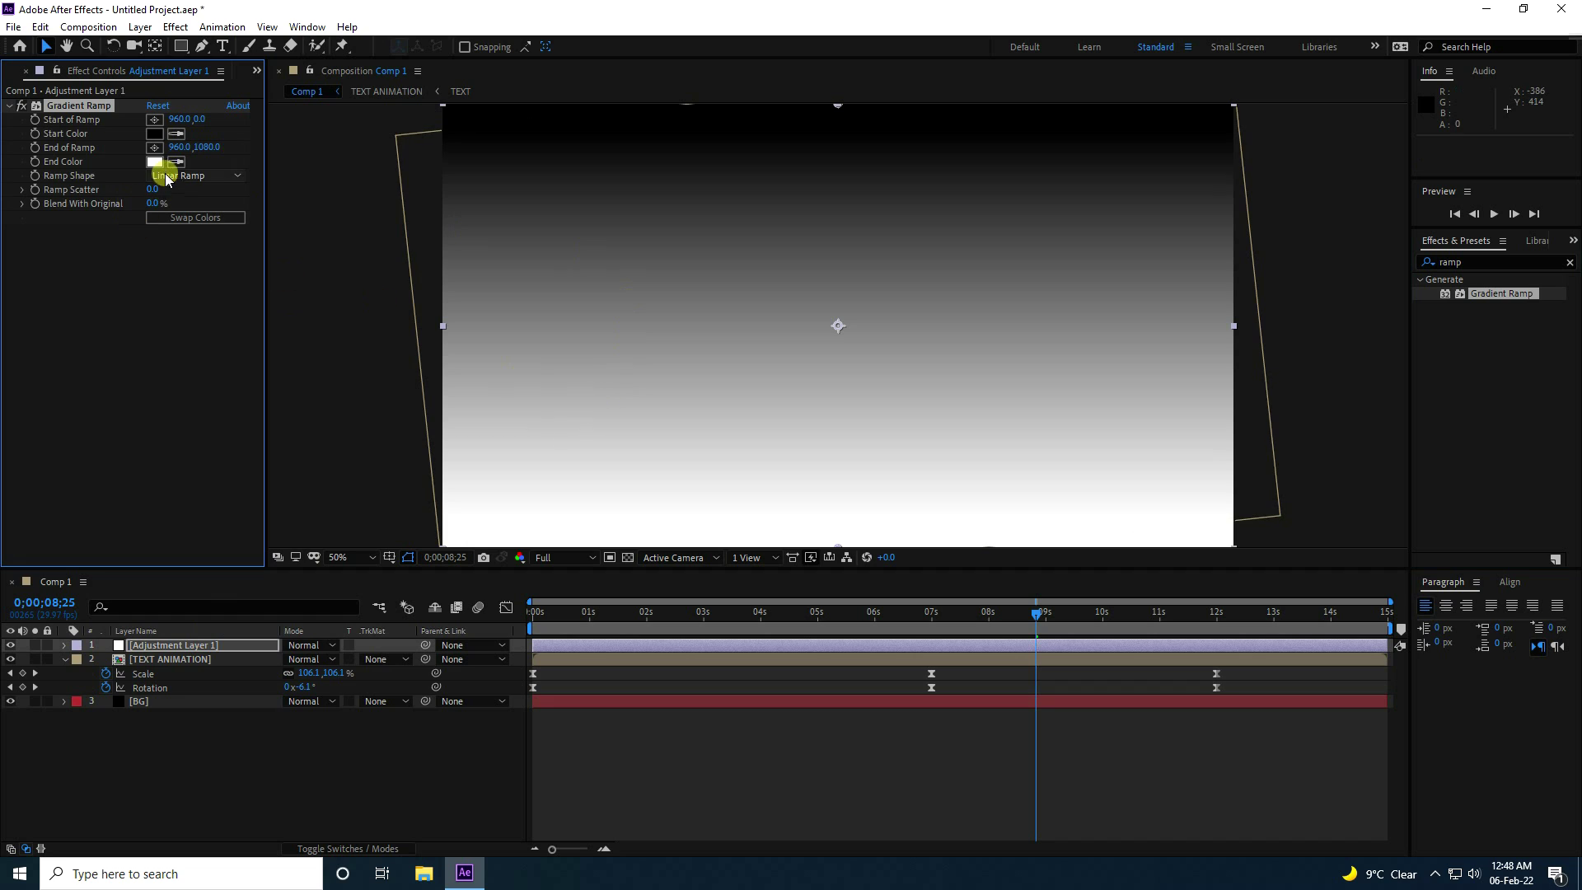
# Make the gradient run from red to black, moving its start past the top-left corner.
pyautogui.click(154, 134)
pyautogui.moveTo(371, 558); pyautogui.dragTo(590, 470)
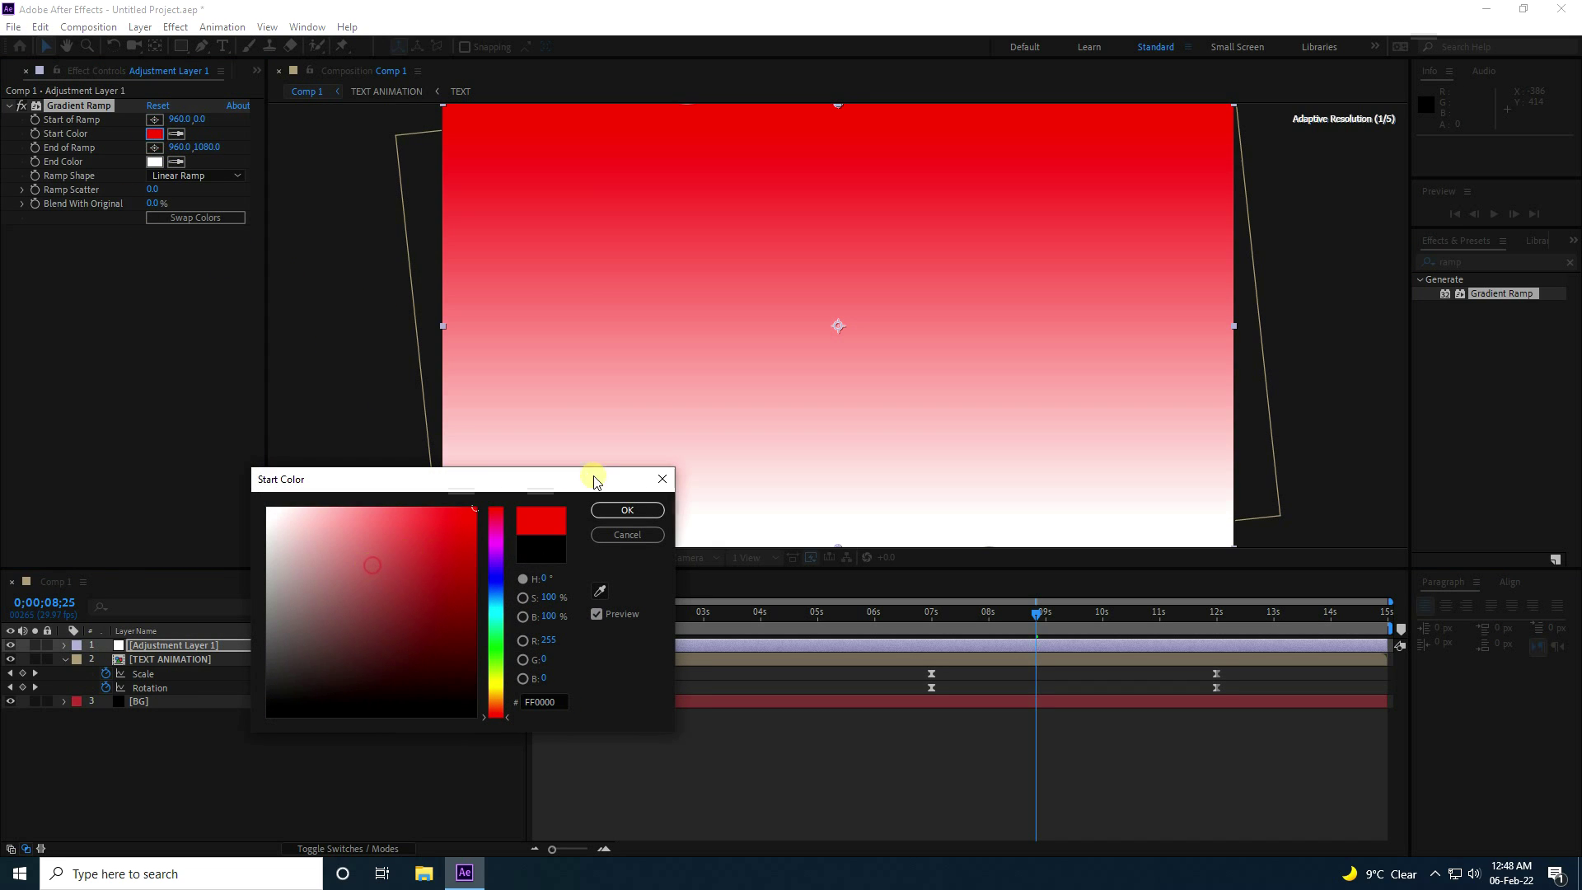
pyautogui.click(627, 510)
pyautogui.click(155, 161)
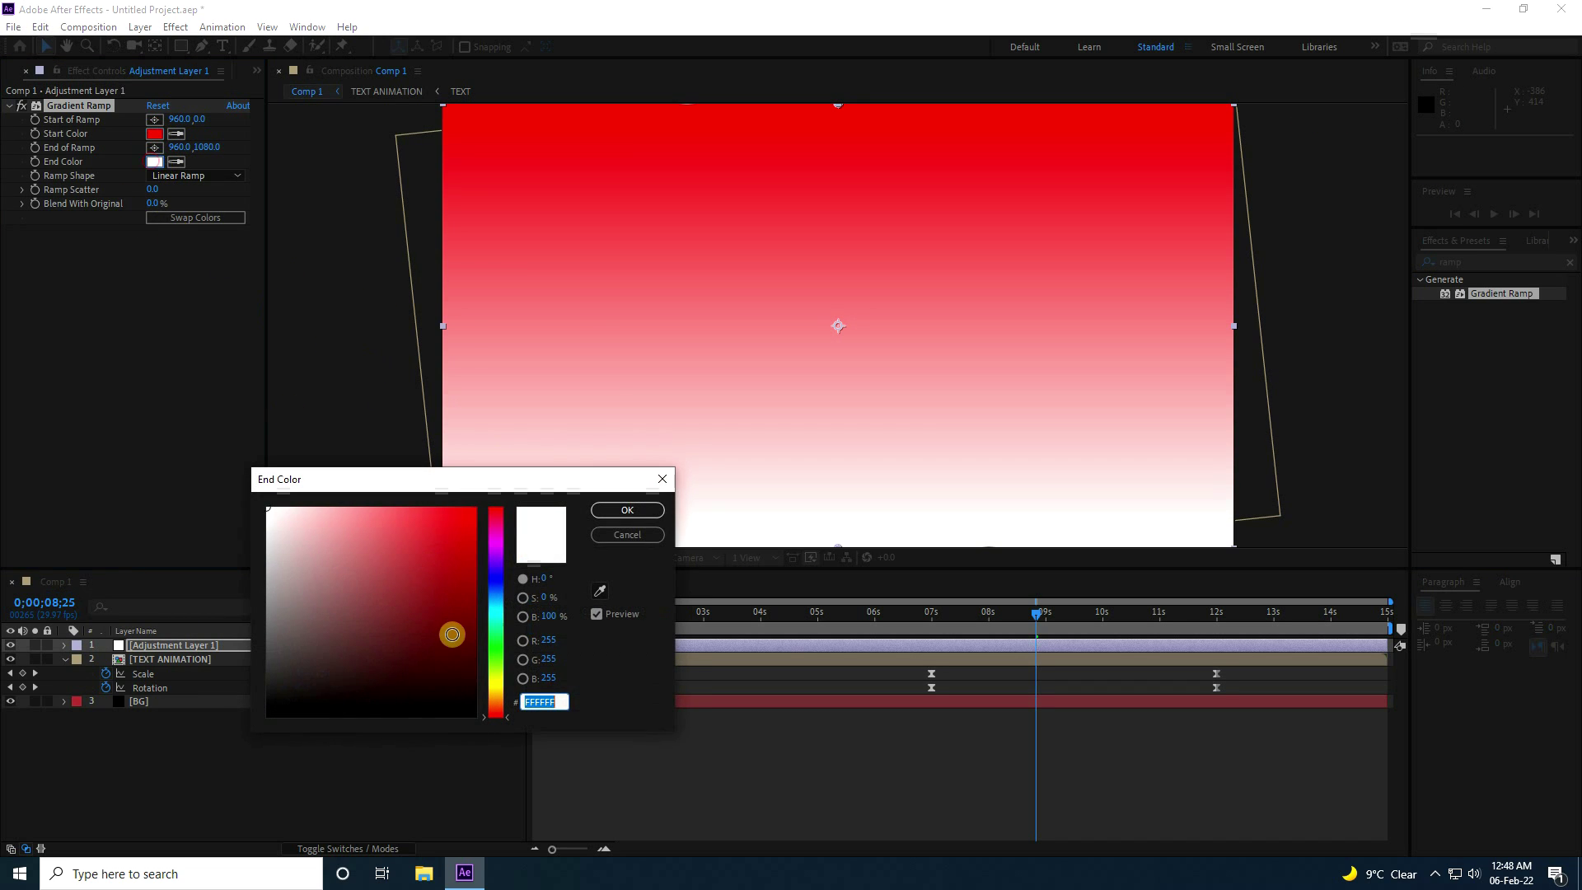
pyautogui.moveTo(453, 628); pyautogui.dragTo(515, 745)
pyautogui.click(628, 508)
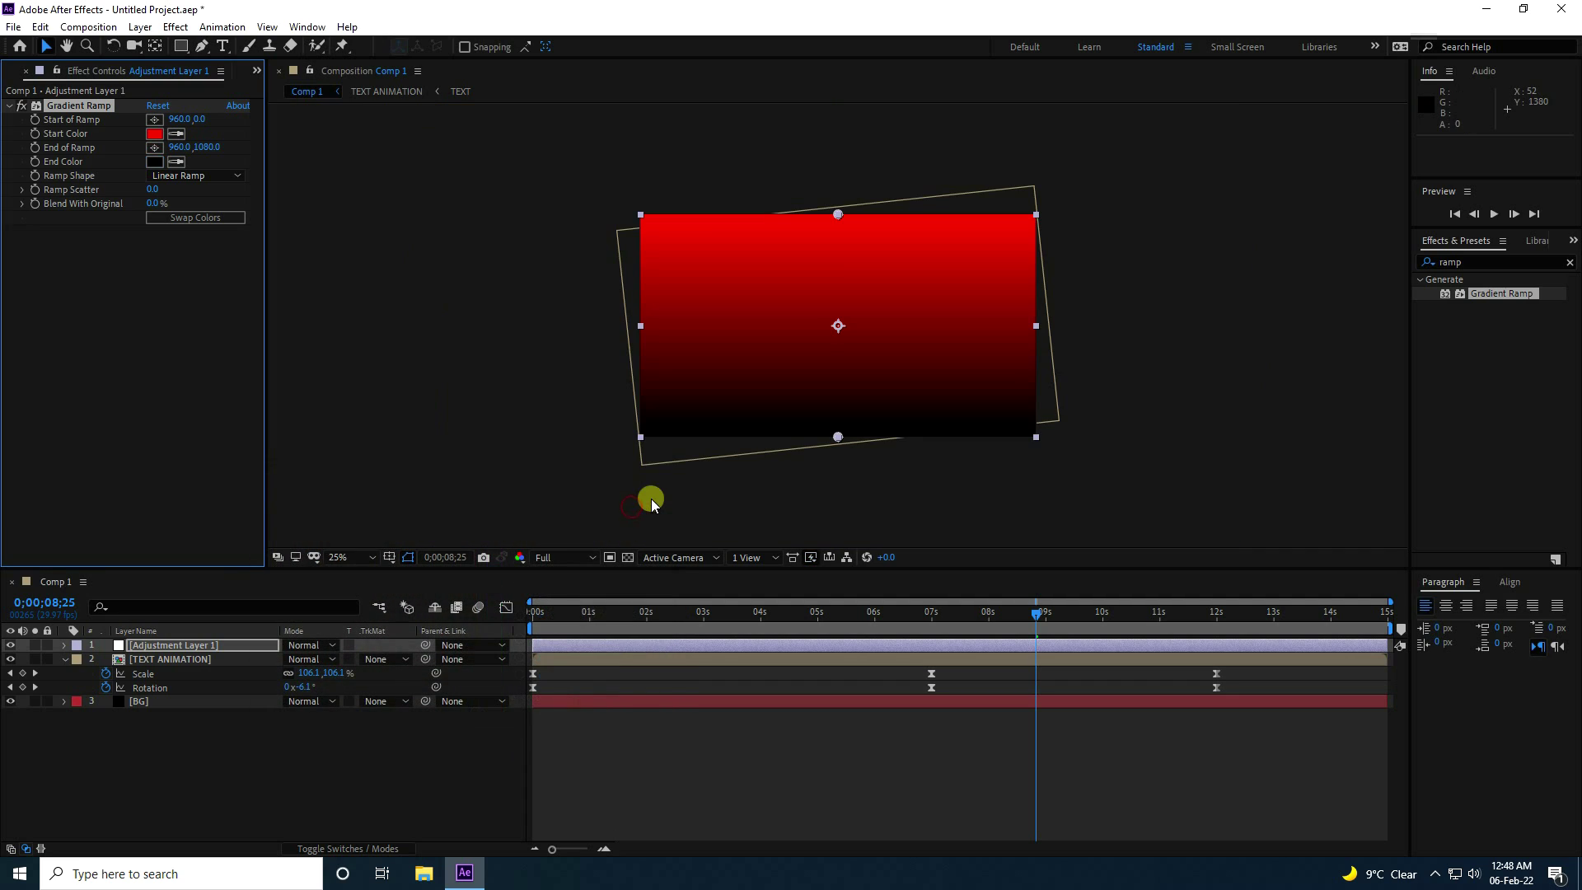
pyautogui.moveTo(837, 211); pyautogui.dragTo(511, 148)
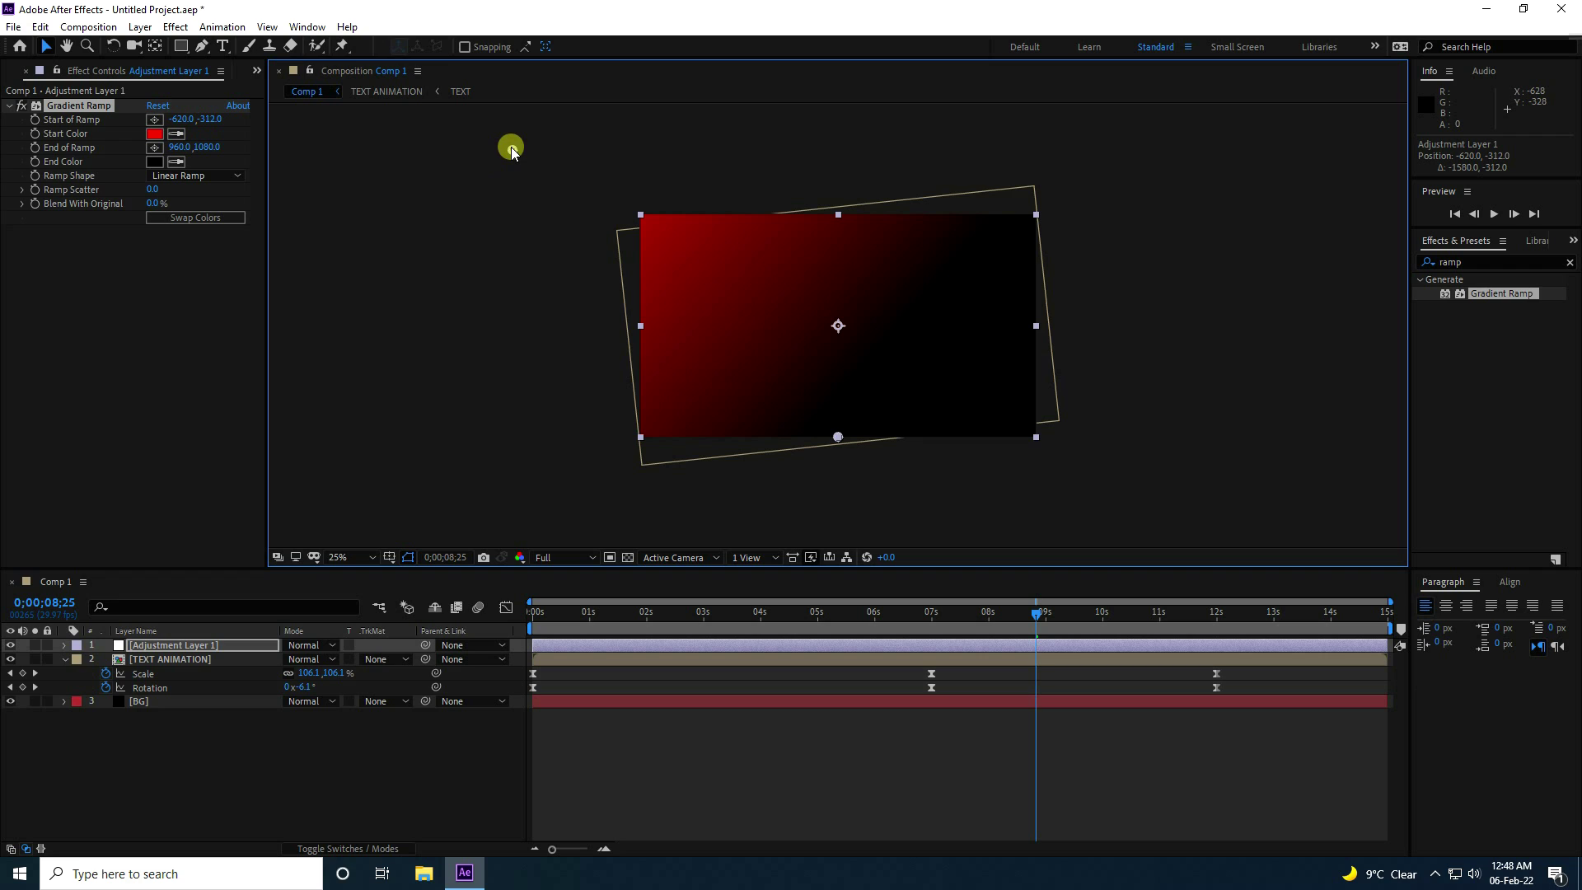
# Set the adjustment layer's blending mode to Add.
pyautogui.click(329, 645)
pyautogui.click(354, 646)
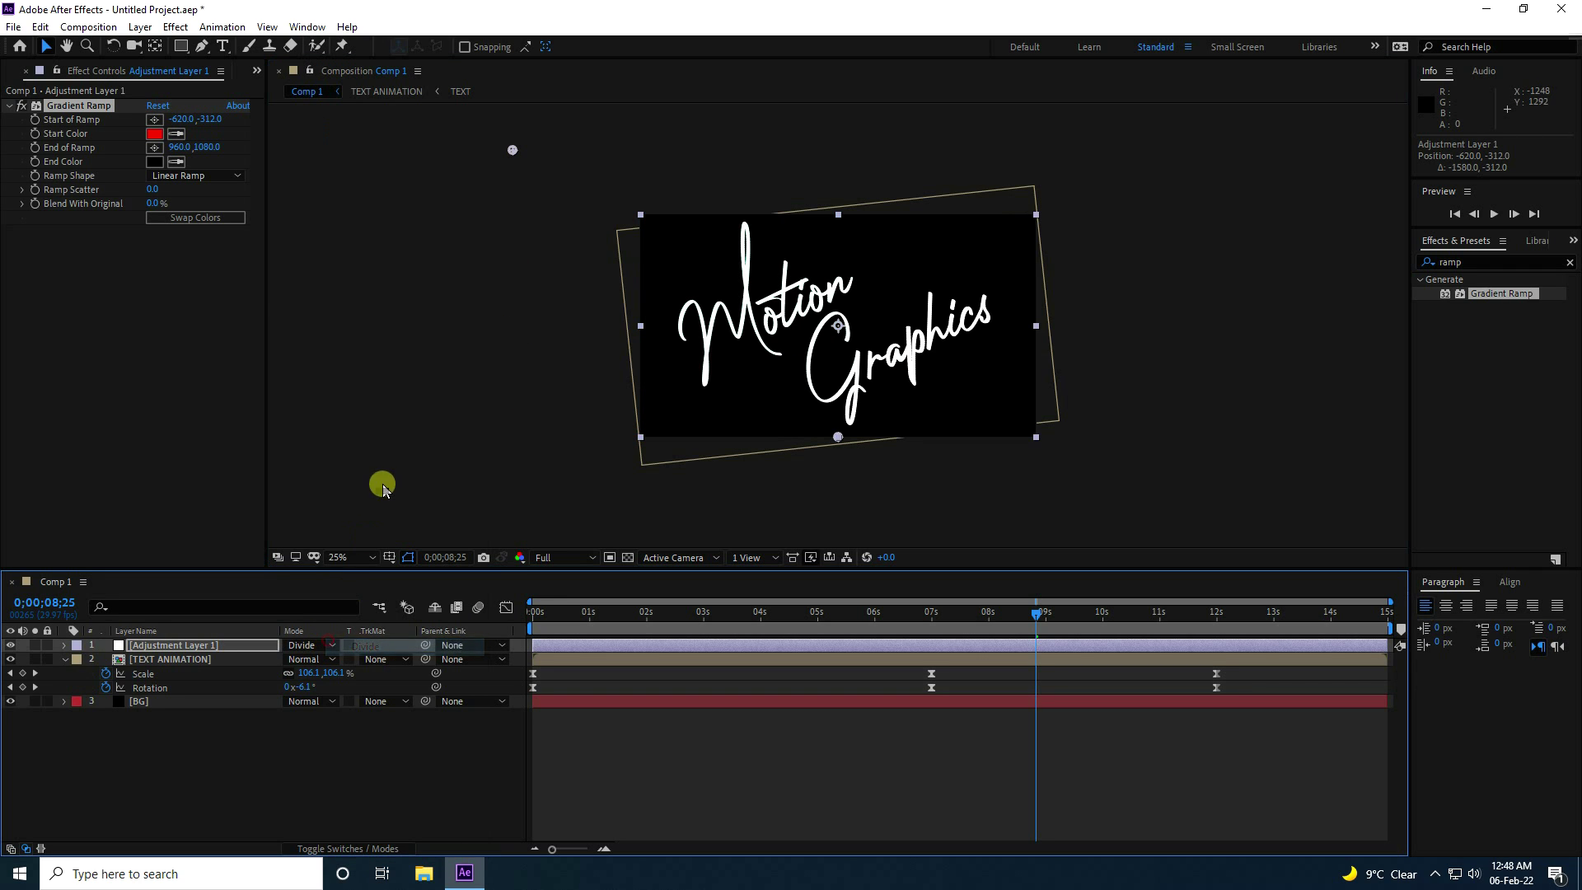
pyautogui.click(311, 645)
pyautogui.click(381, 316)
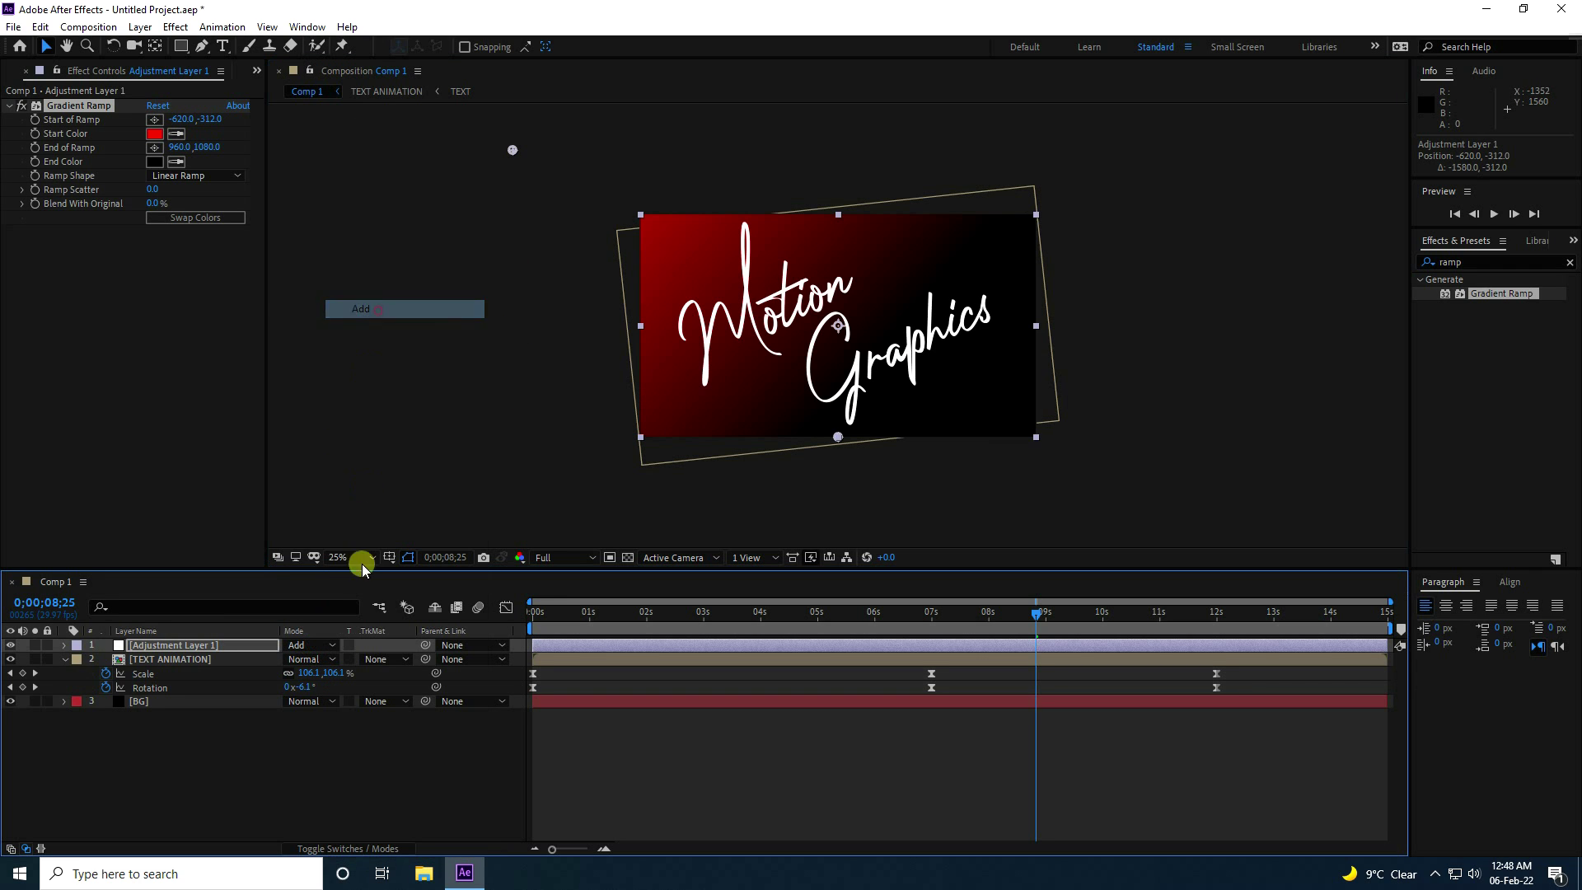
pyautogui.press('.')
pyautogui.press('.')
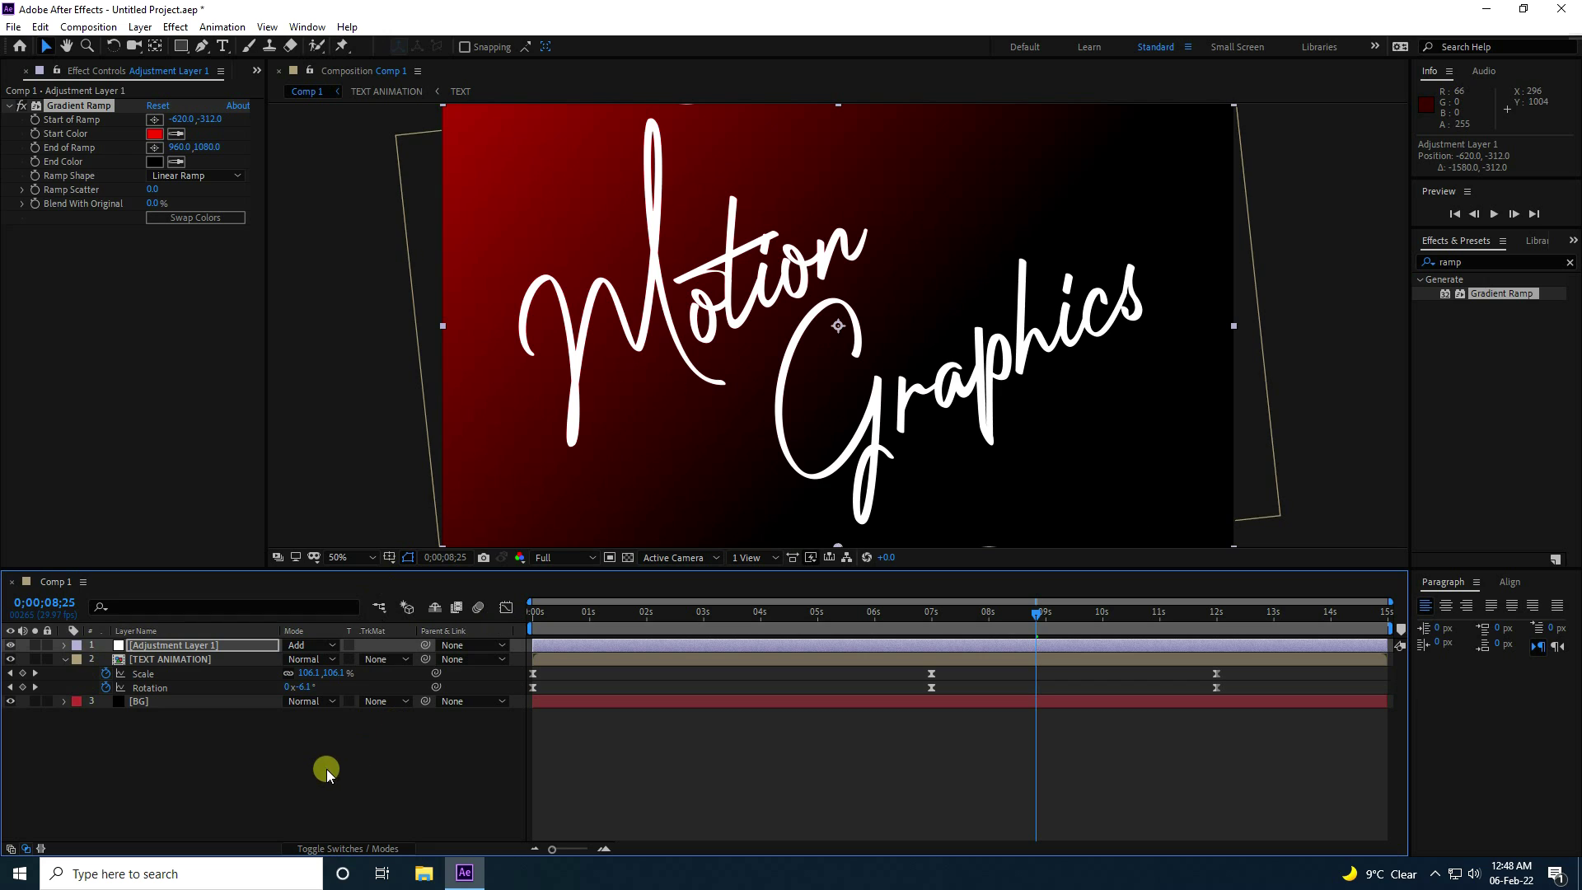
pyautogui.press(',')
pyautogui.press(',')
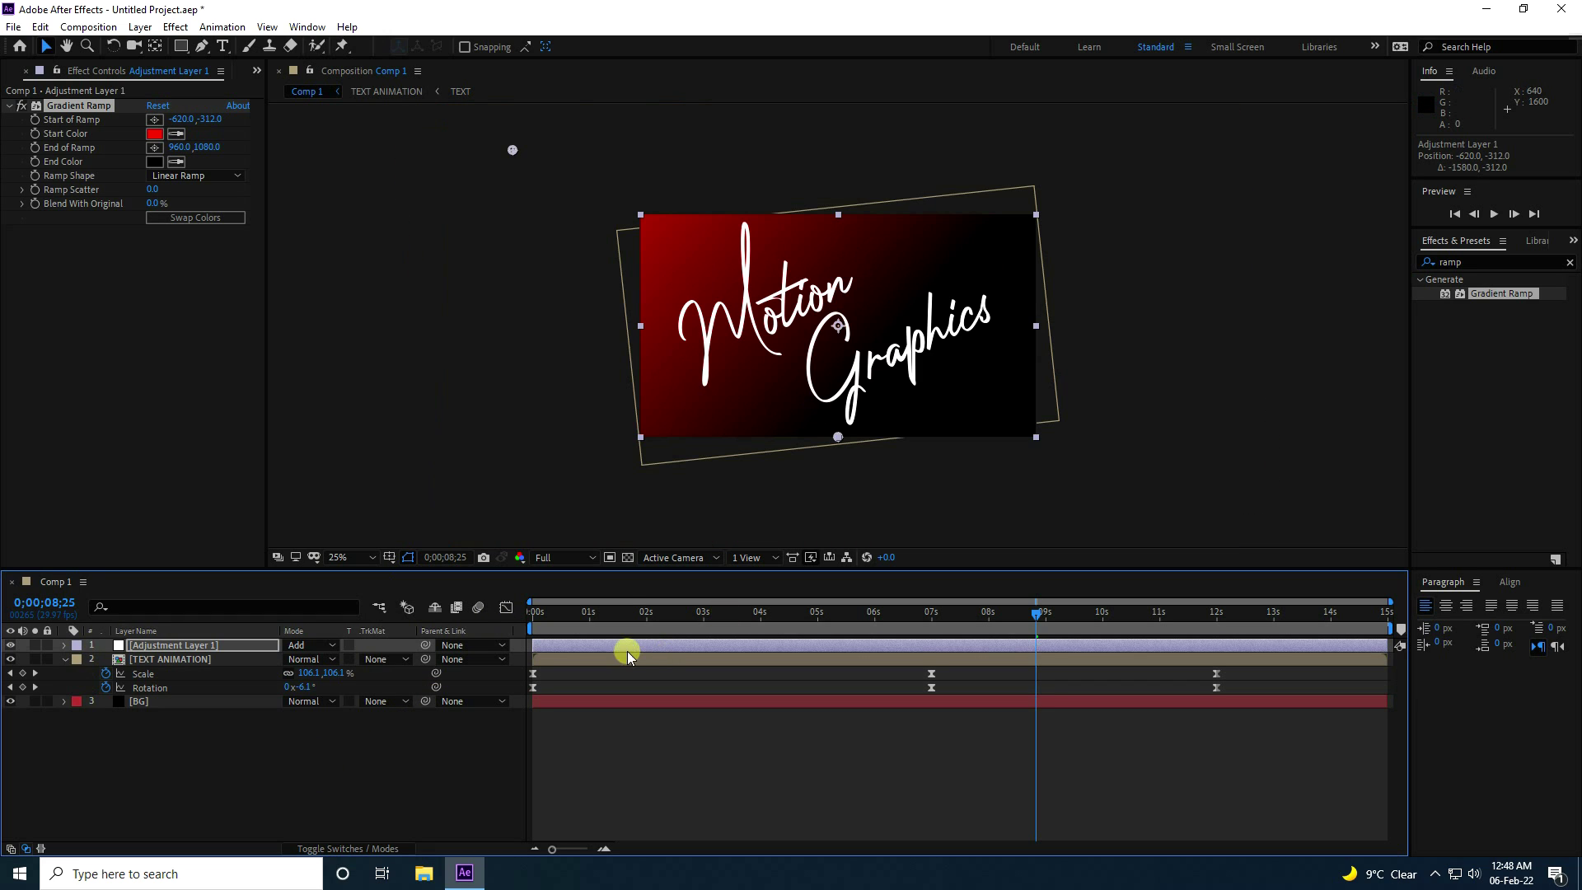
# Preview the gradient-tinted animation from the start, then collapse TEXT ANIMATION's properties.
pyautogui.moveTo(574, 618); pyautogui.dragTo(476, 623)
pyautogui.click(1492, 219)
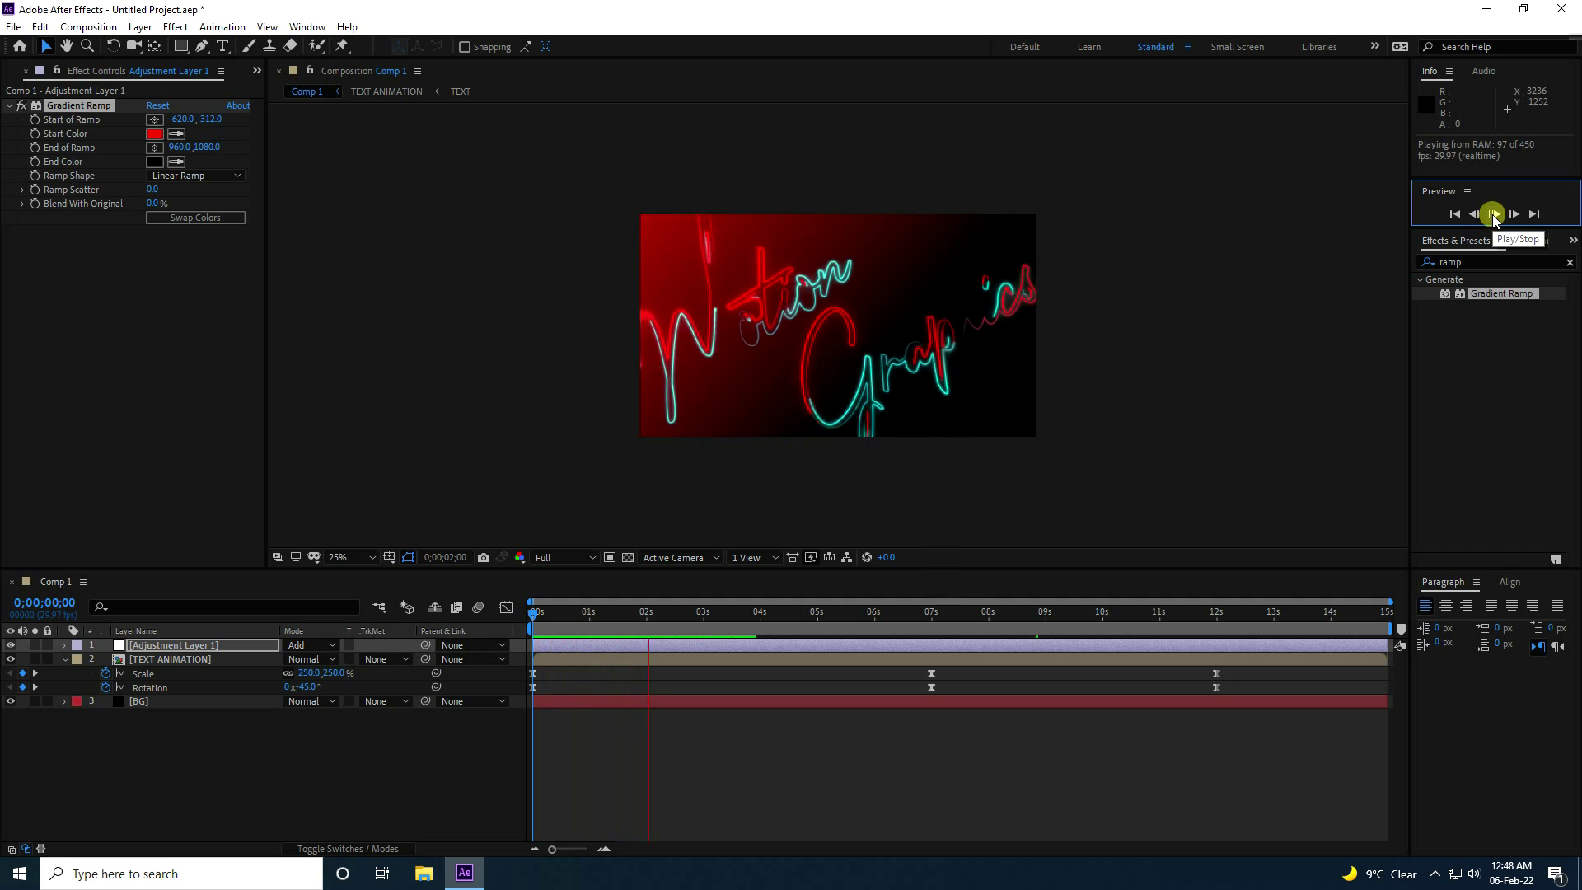
pyautogui.click(1494, 215)
pyautogui.scroll(4, 853, 357)
pyautogui.scroll(-2, 852, 358)
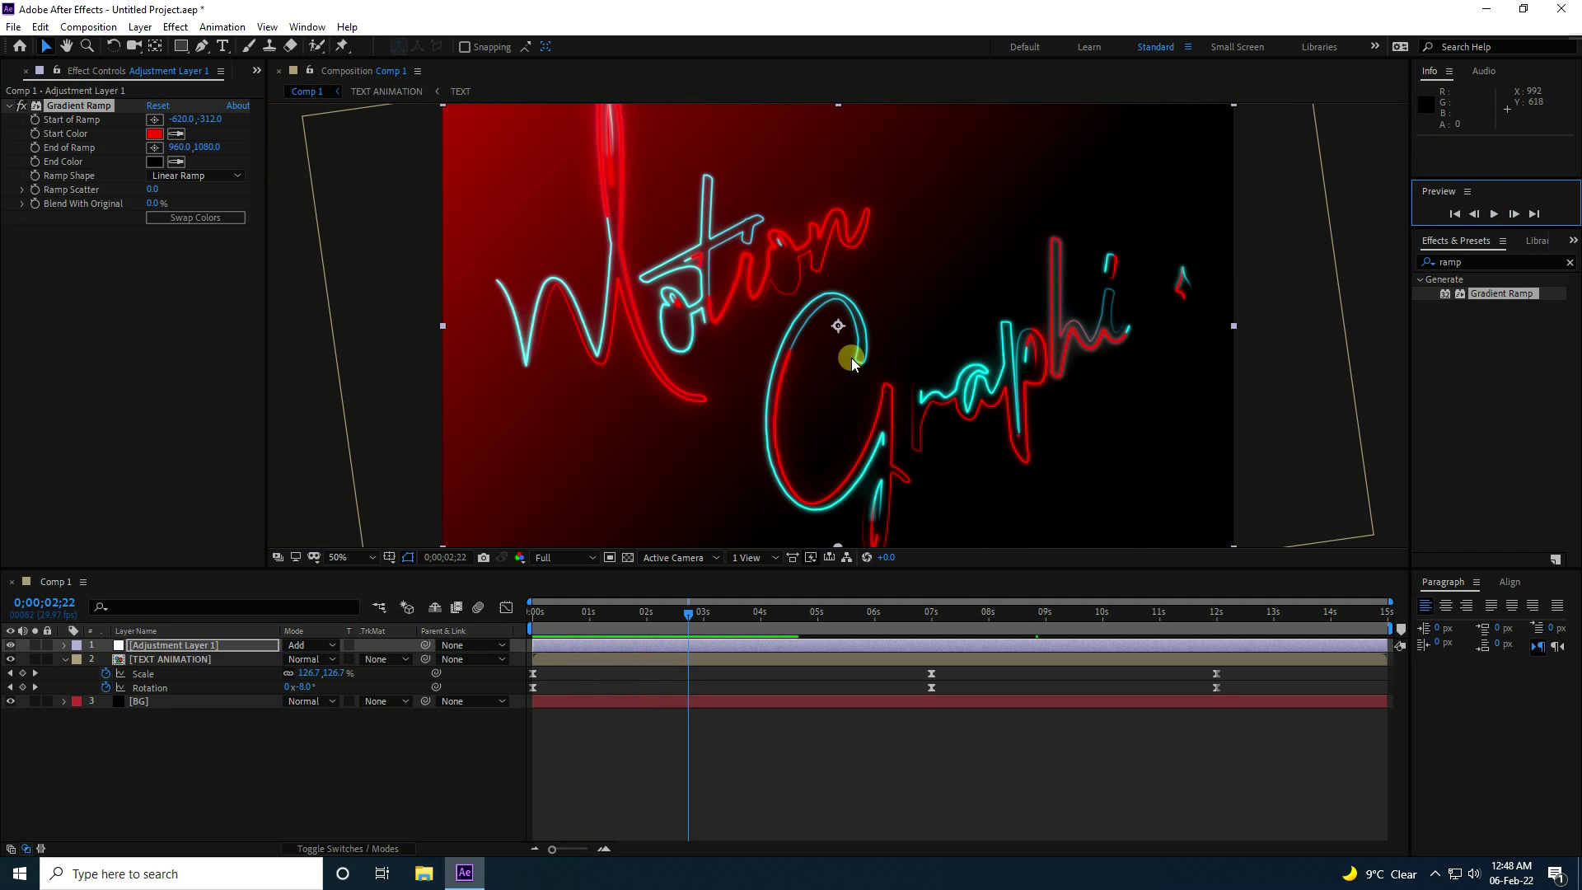
pyautogui.moveTo(690, 627); pyautogui.dragTo(457, 622)
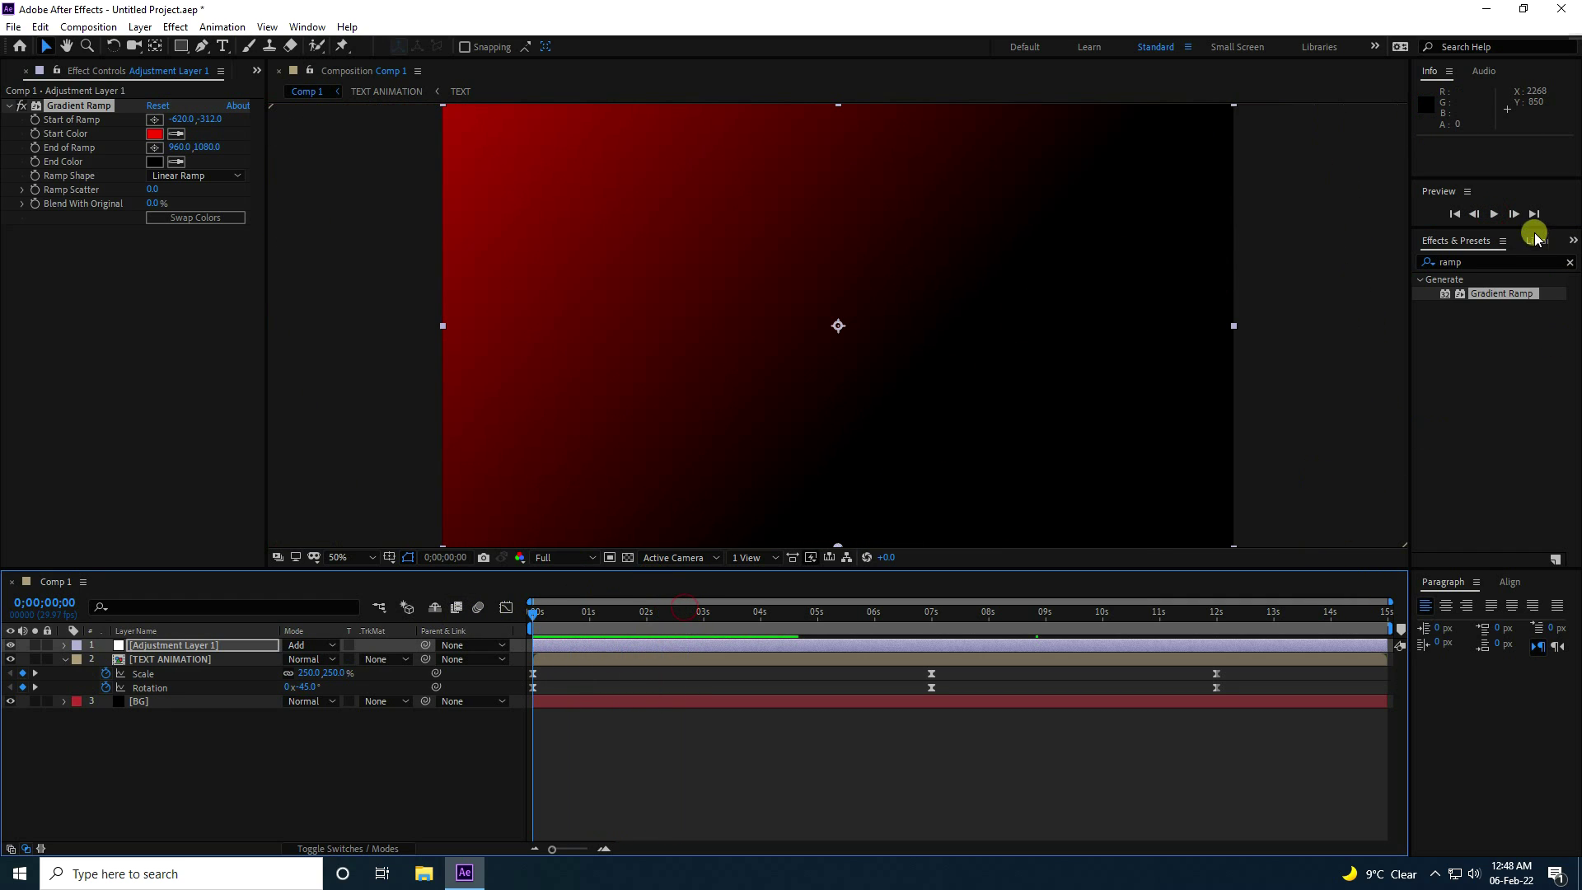
pyautogui.click(1494, 214)
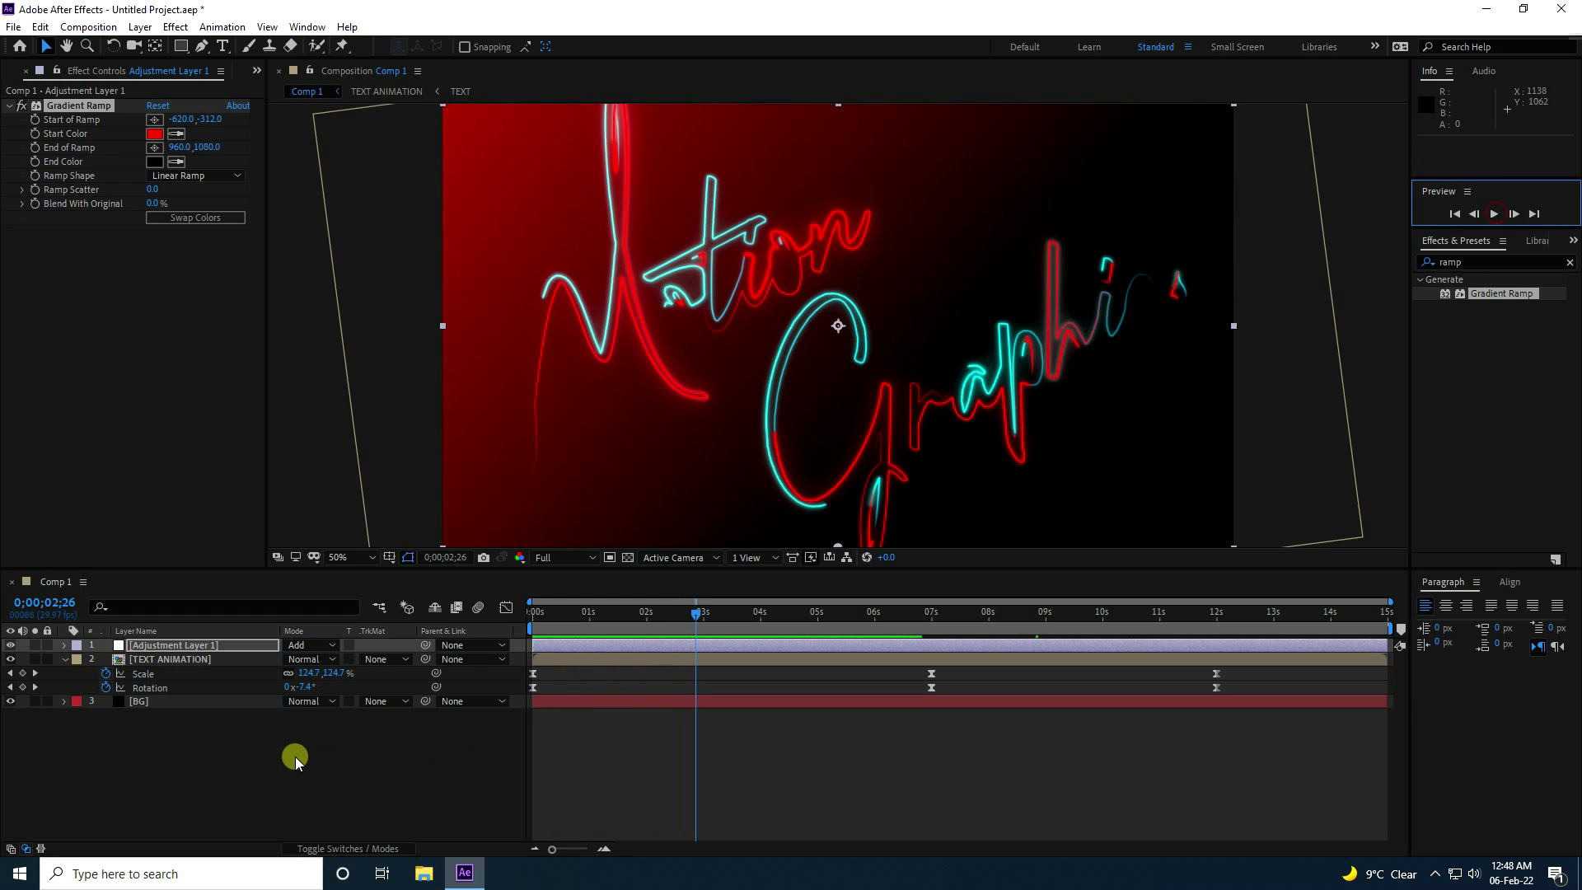
pyautogui.click(295, 758)
pyautogui.click(65, 659)
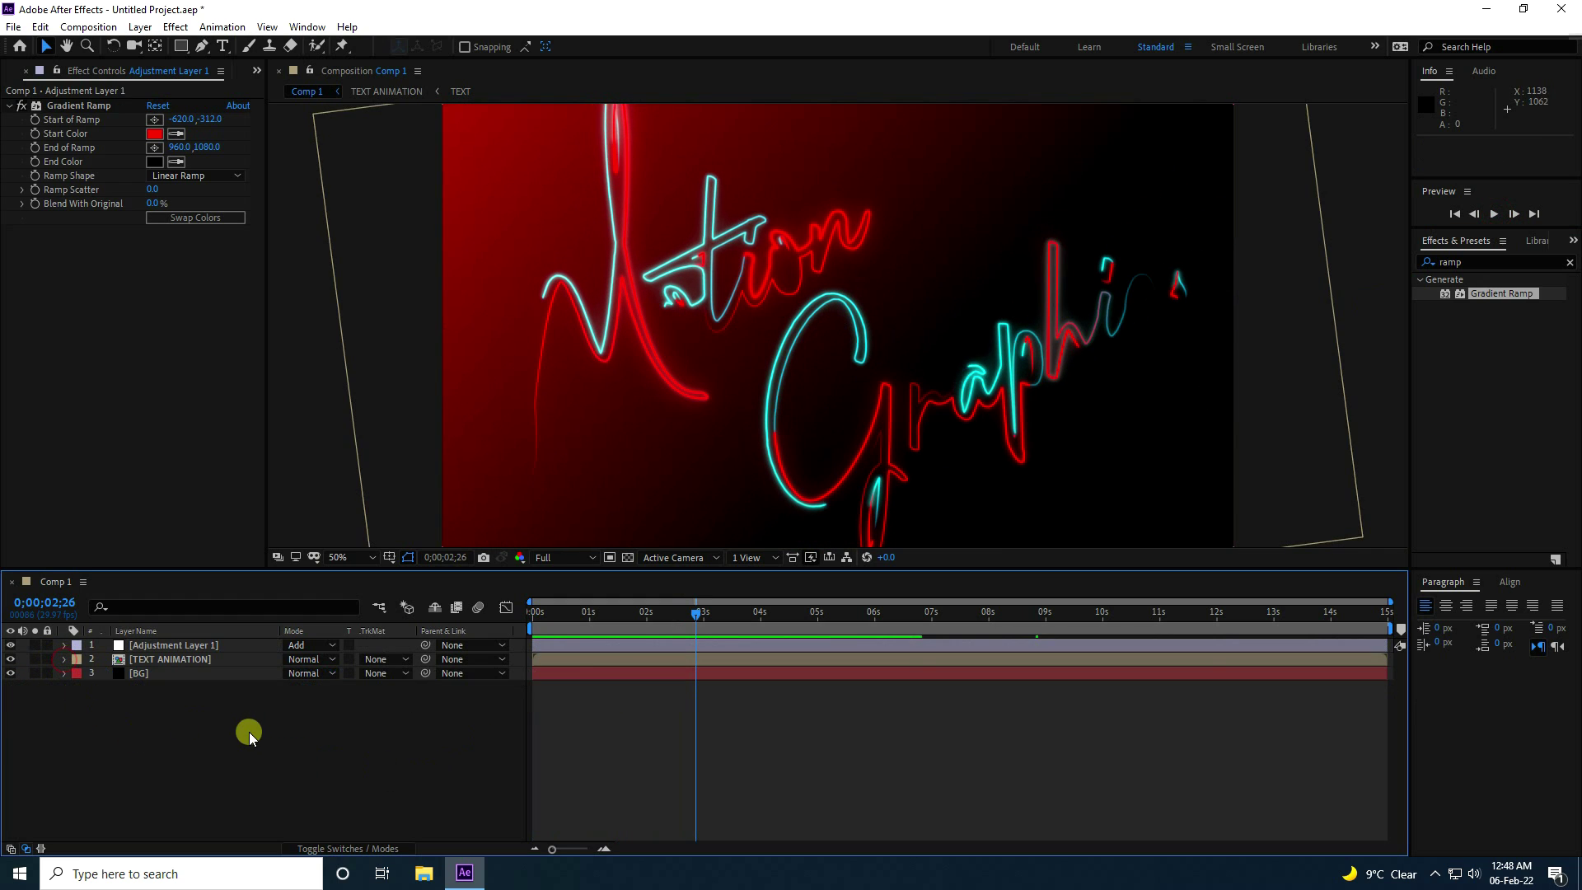
# Open the Import File dialog from the Project panel's context menu.
pyautogui.click(10, 71)
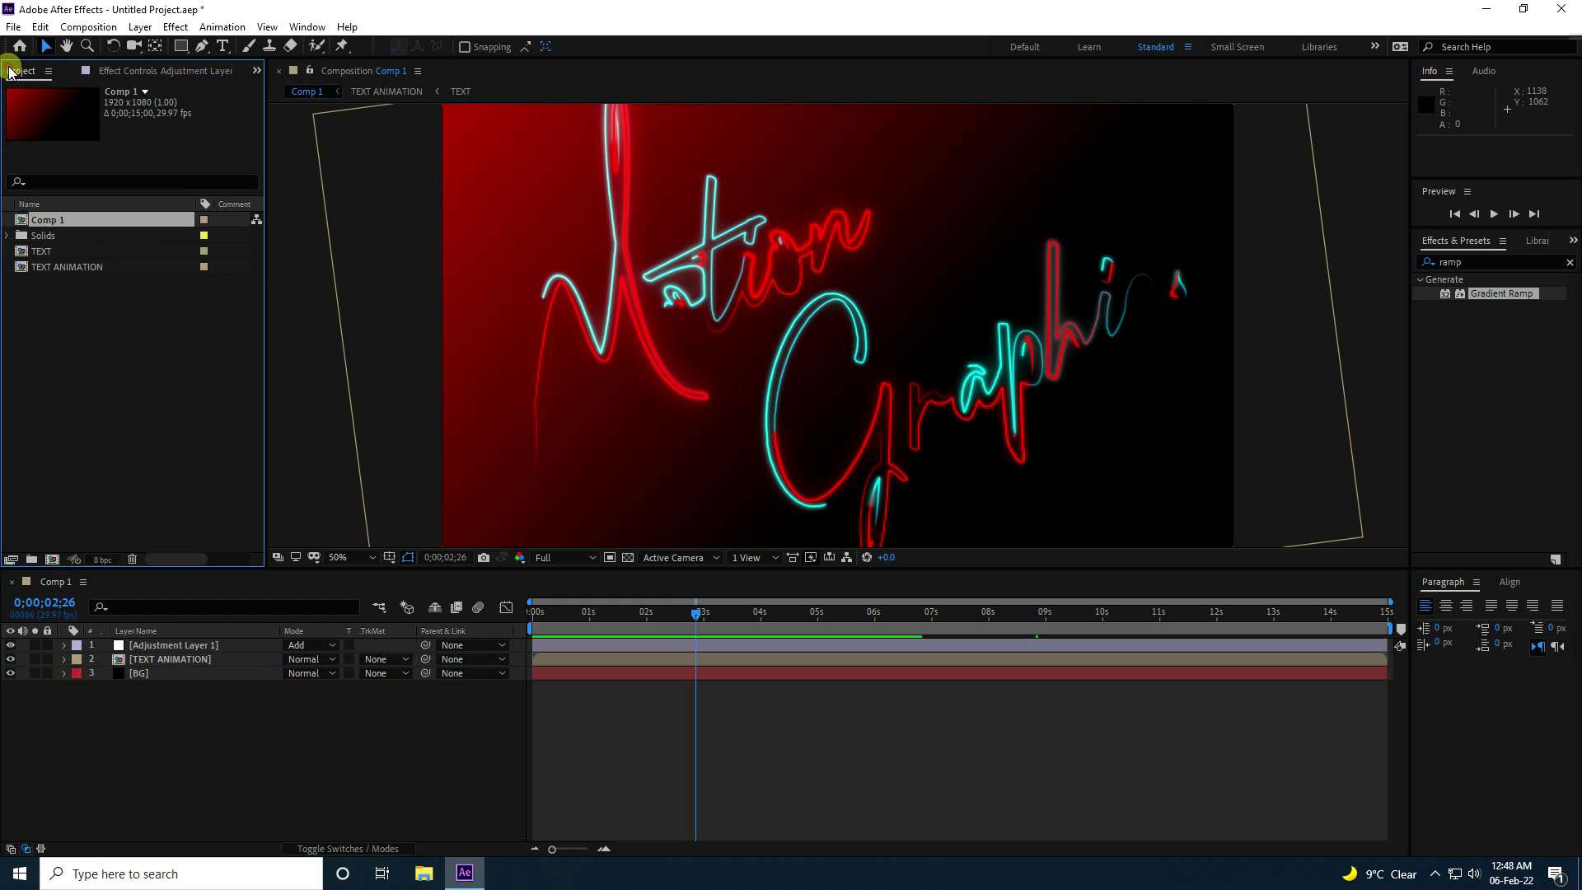
pyautogui.rightClick(57, 321)
pyautogui.moveTo(183, 409)
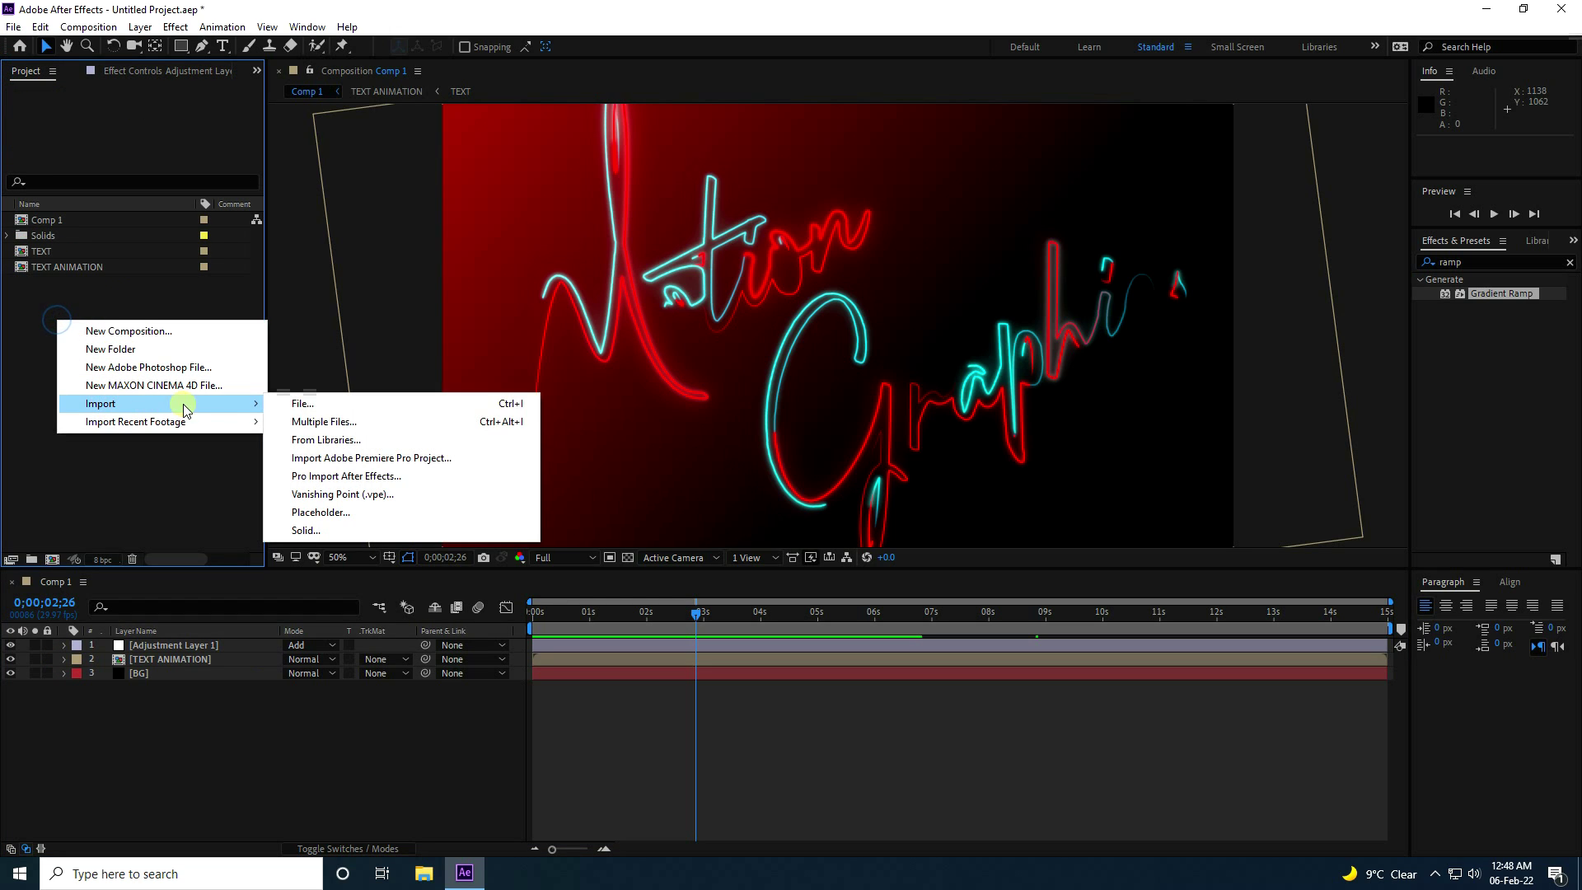
pyautogui.click(301, 404)
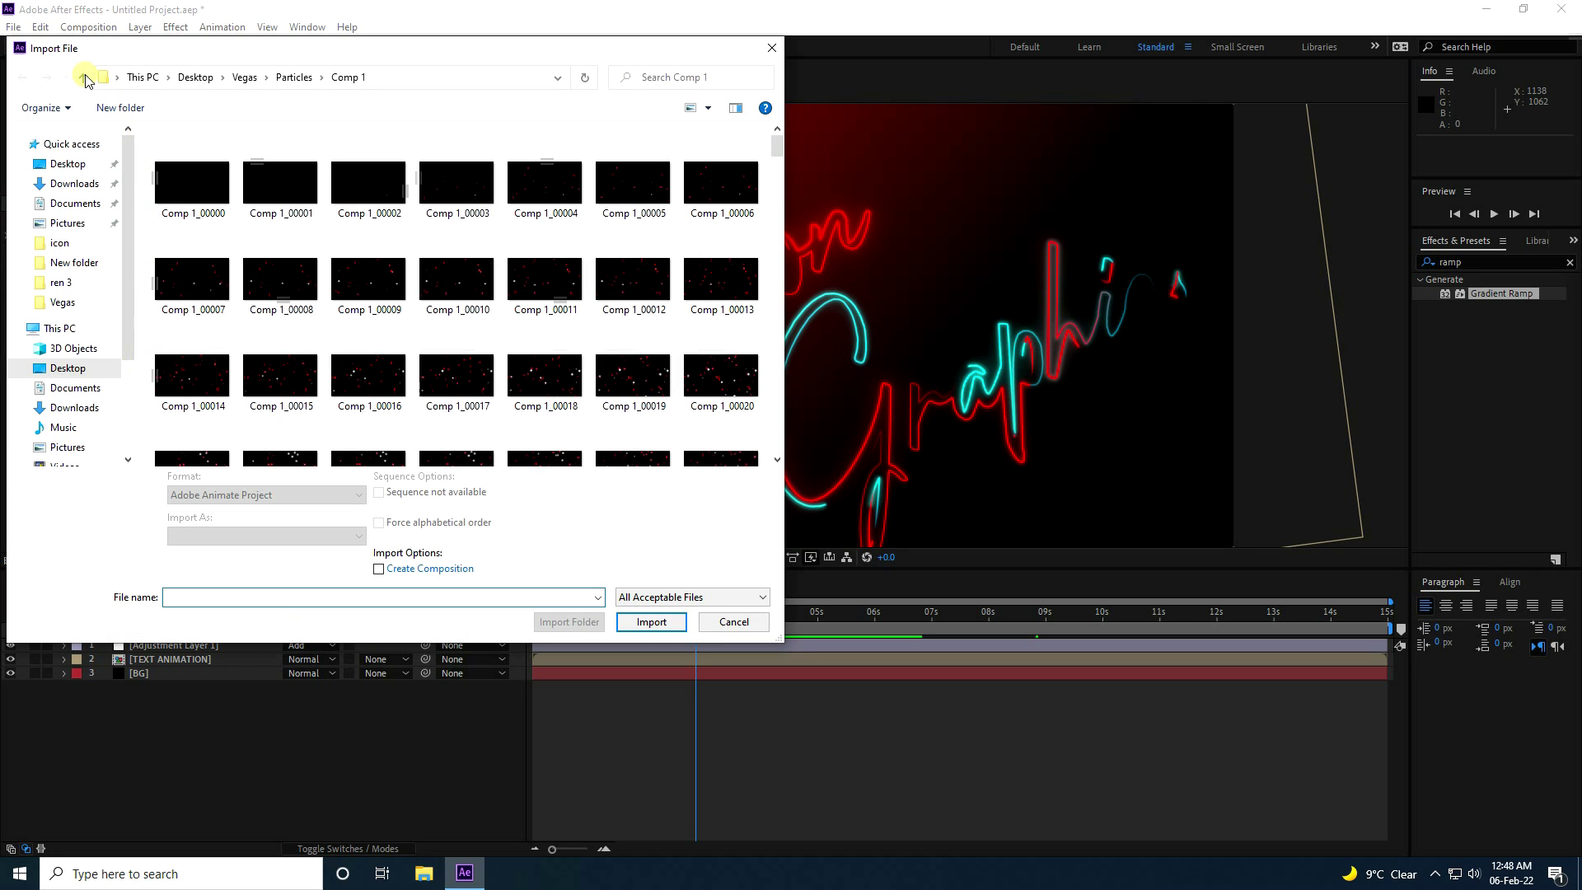
pyautogui.click(83, 79)
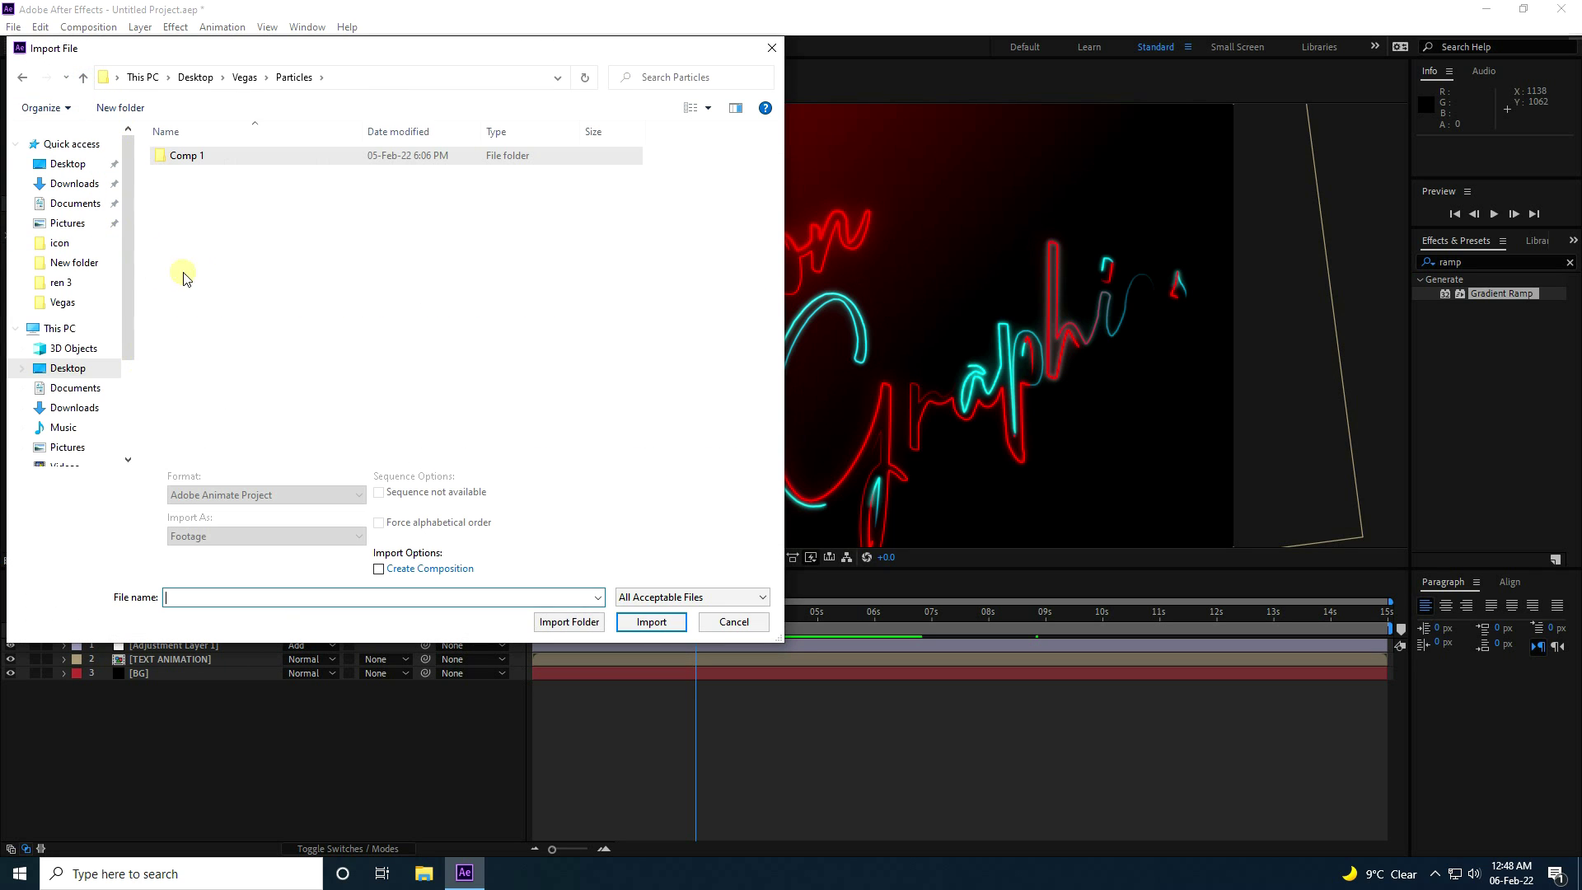
pyautogui.click(84, 79)
pyautogui.doubleClick(553, 173)
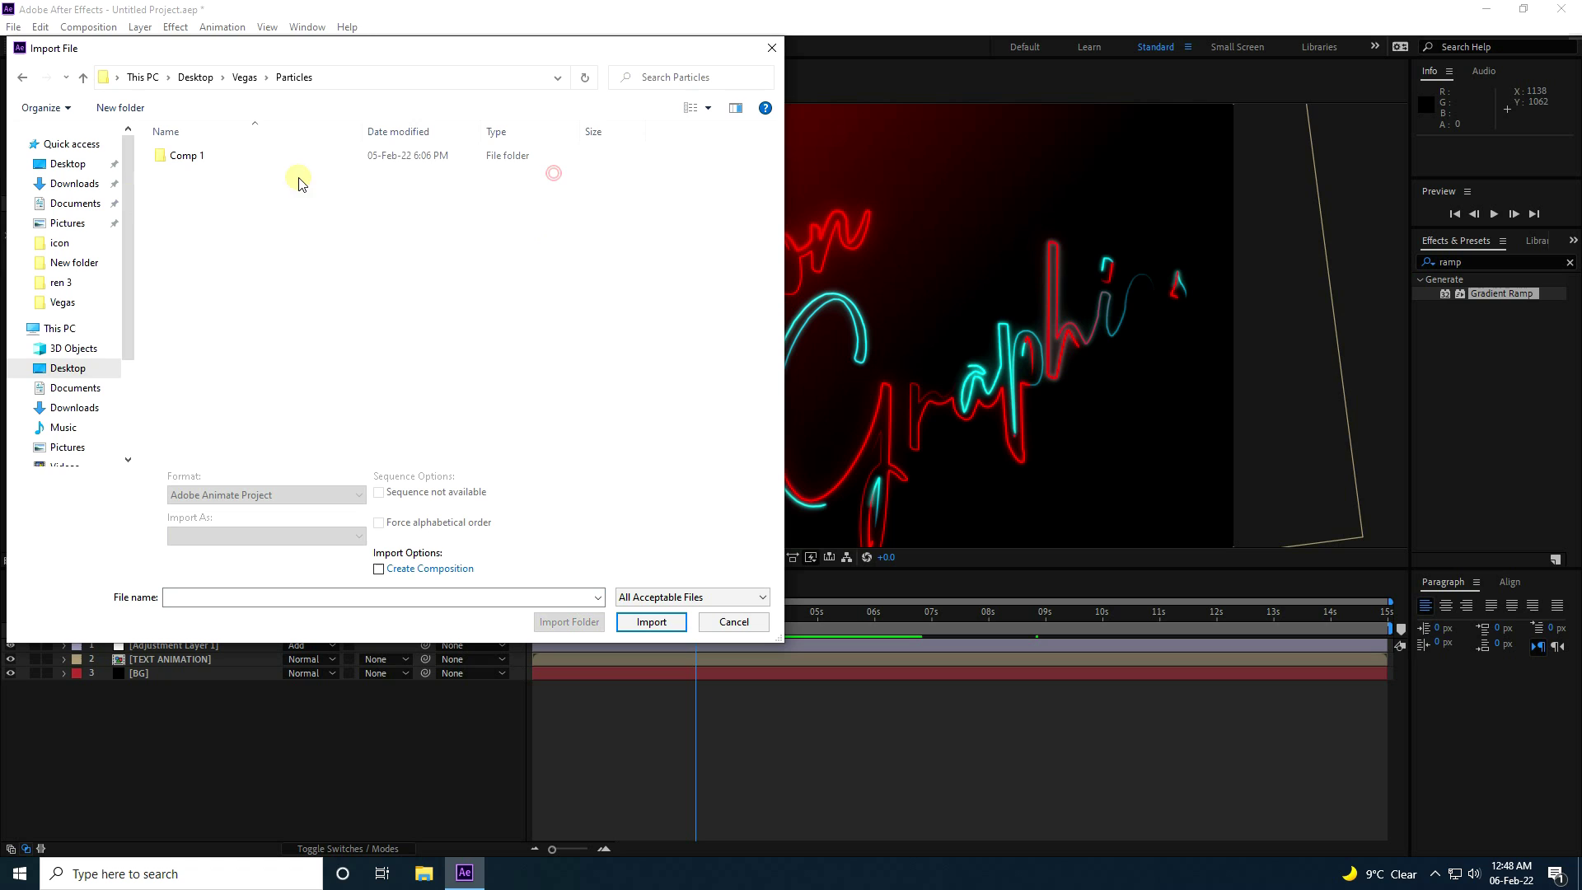
pyautogui.doubleClick(190, 155)
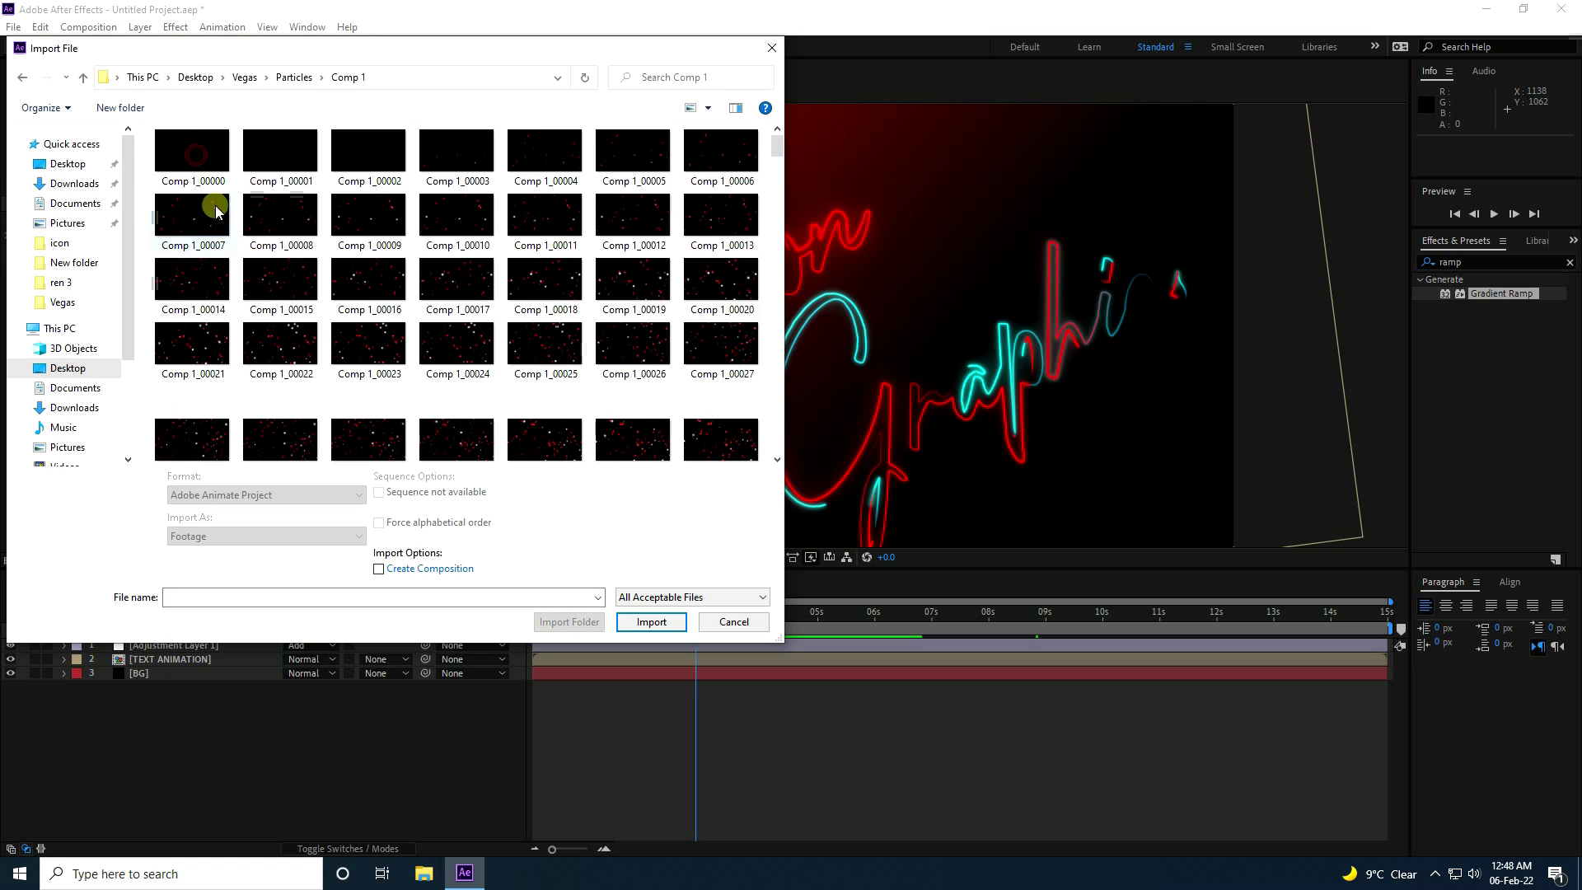
pyautogui.click(653, 624)
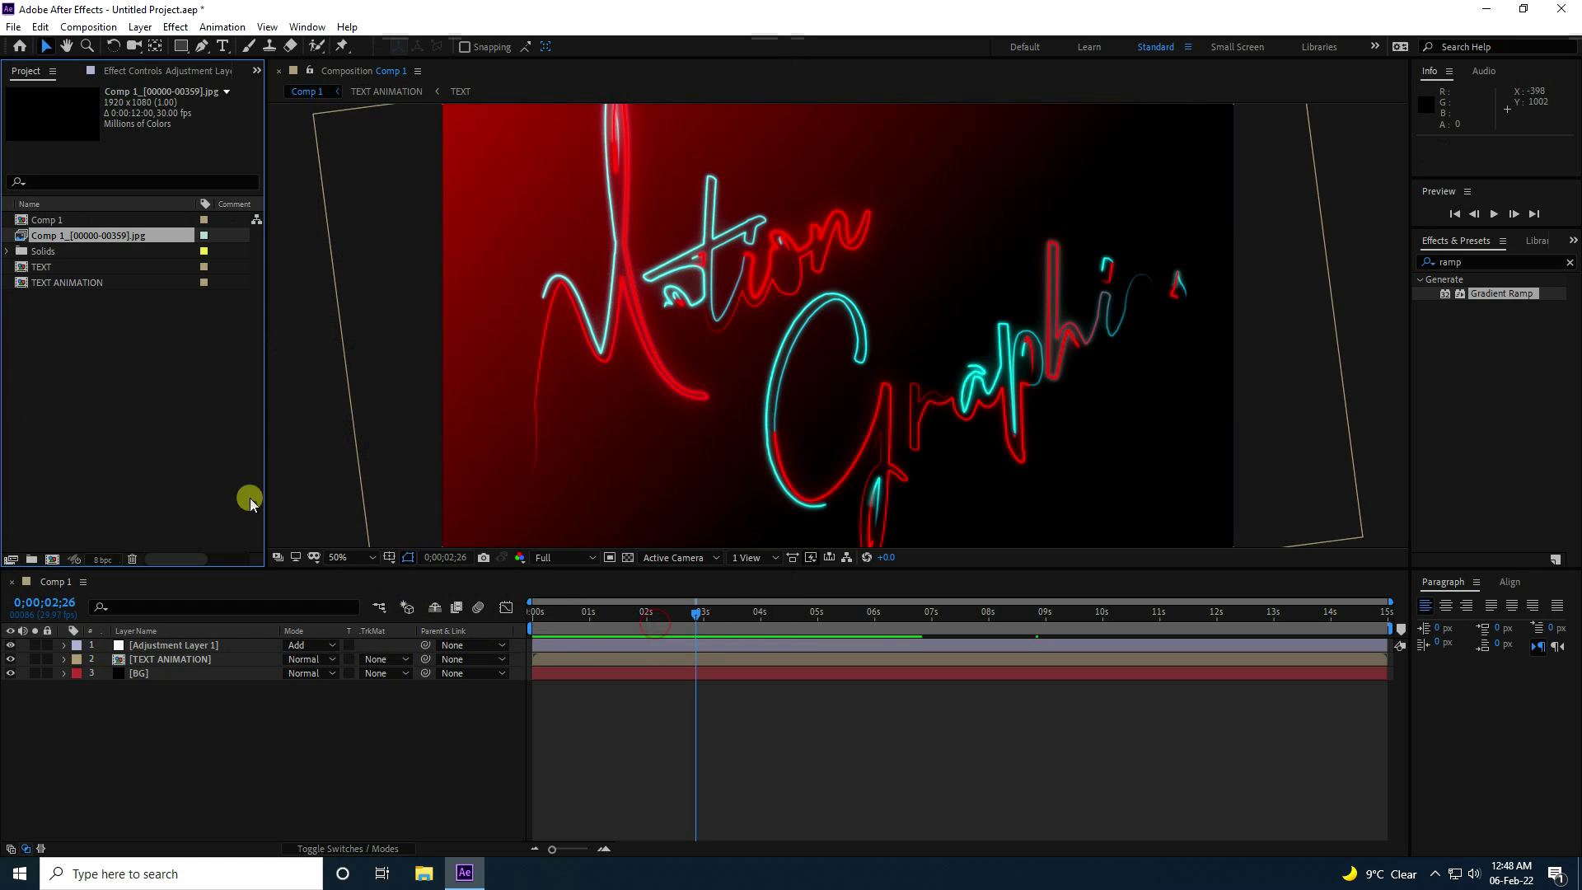
pyautogui.moveTo(71, 234); pyautogui.dragTo(165, 666)
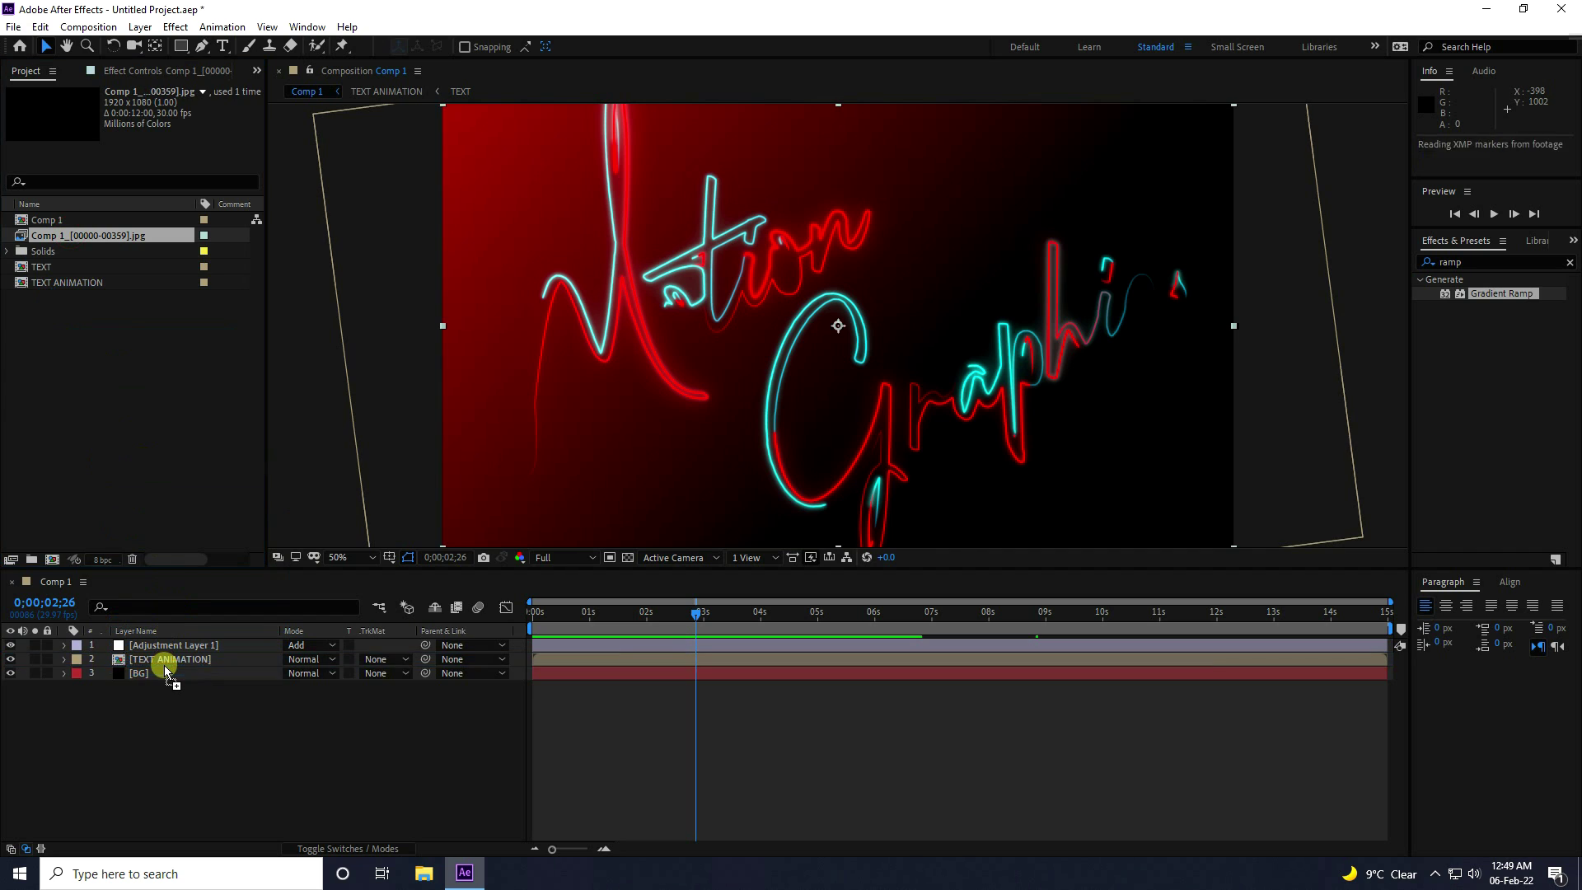
# Set the particle layer's blend mode to Add and preview from the start.
pyautogui.click(301, 670)
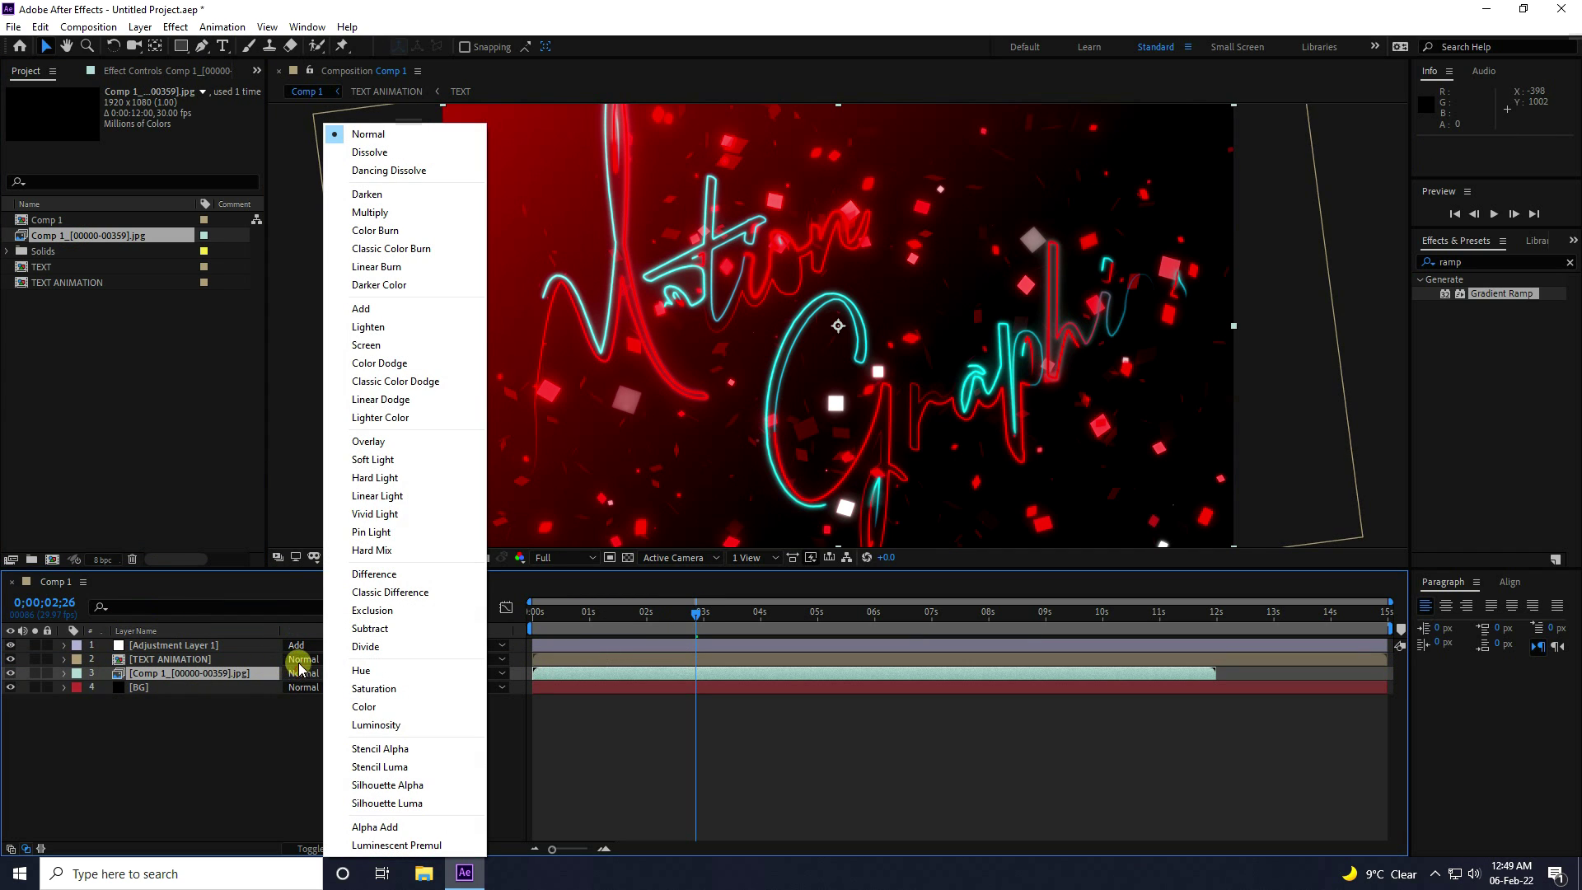
pyautogui.click(367, 310)
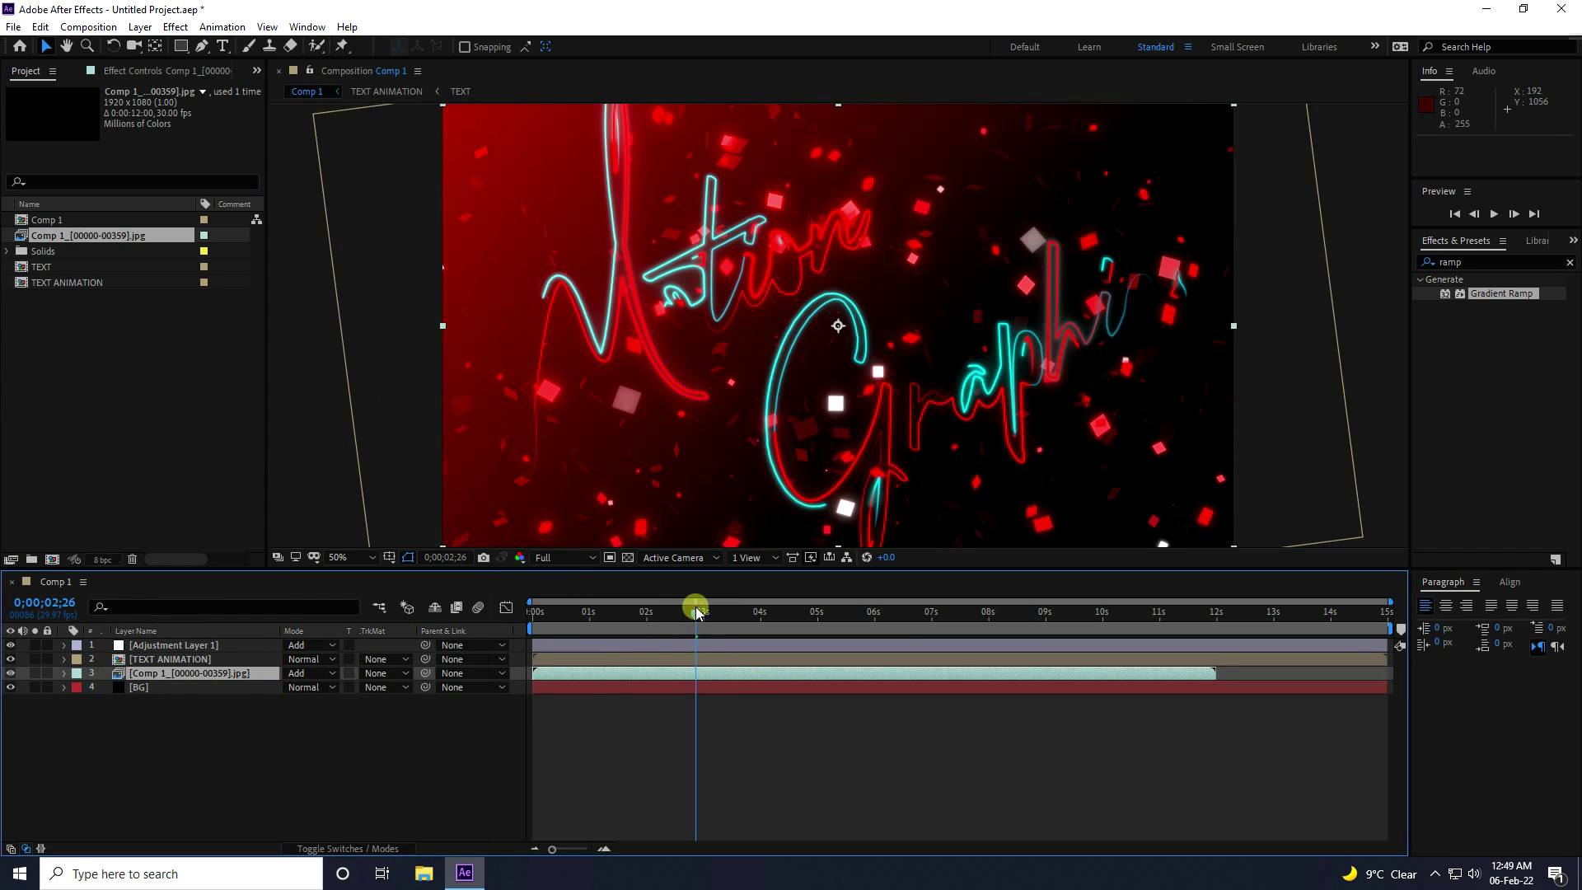
pyautogui.moveTo(696, 611); pyautogui.dragTo(450, 628)
pyautogui.press('space')
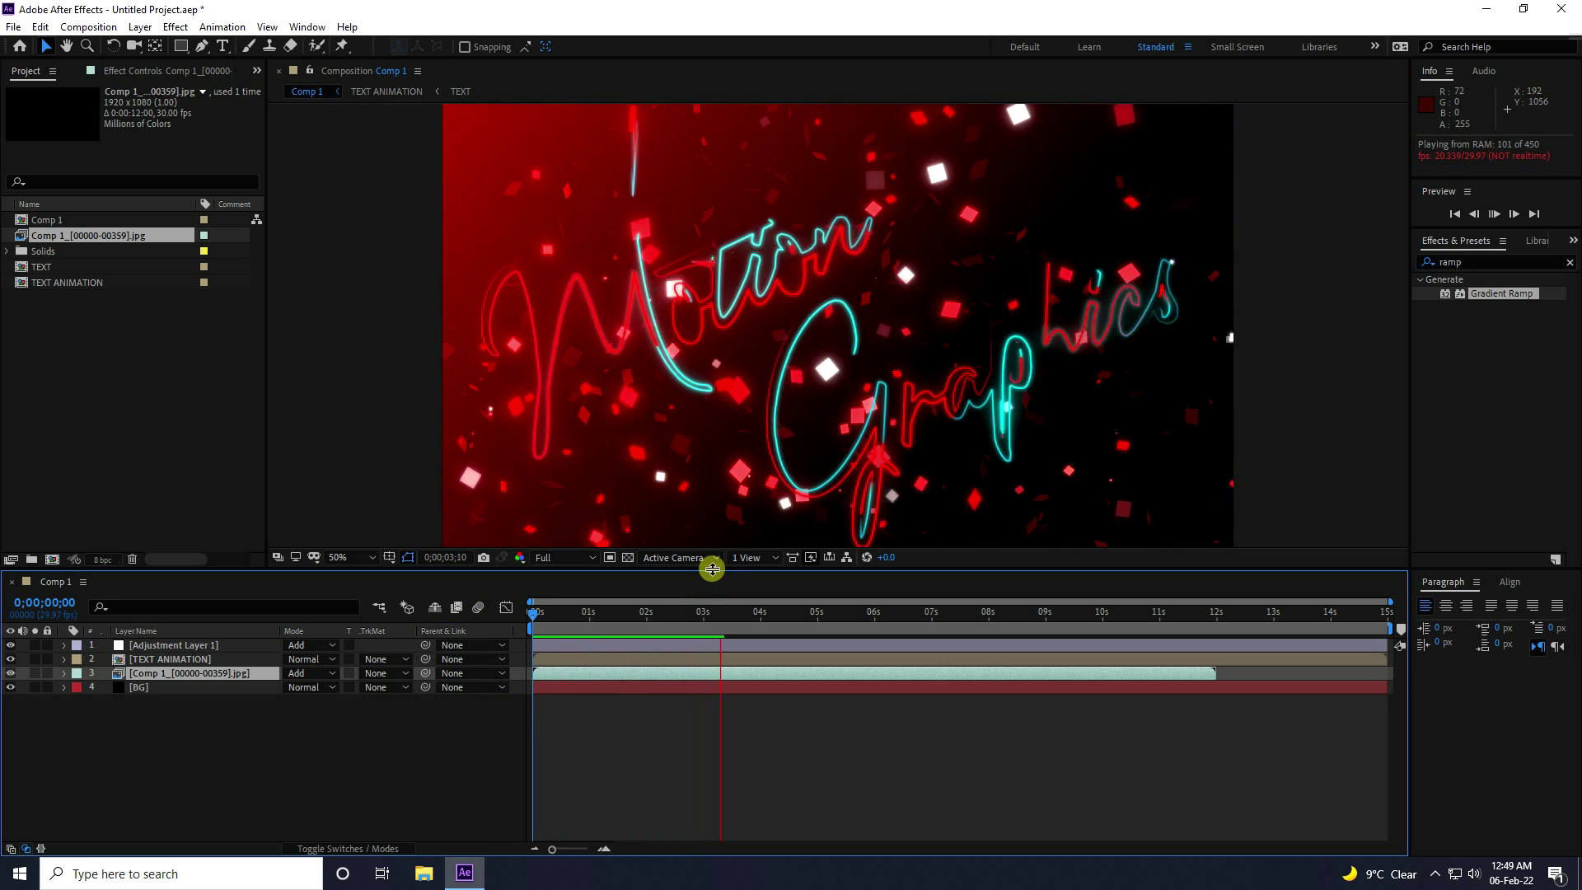
# Enlarge the composition viewer and replay the preview from the beginning.
pyautogui.moveTo(712, 567); pyautogui.dragTo(710, 641)
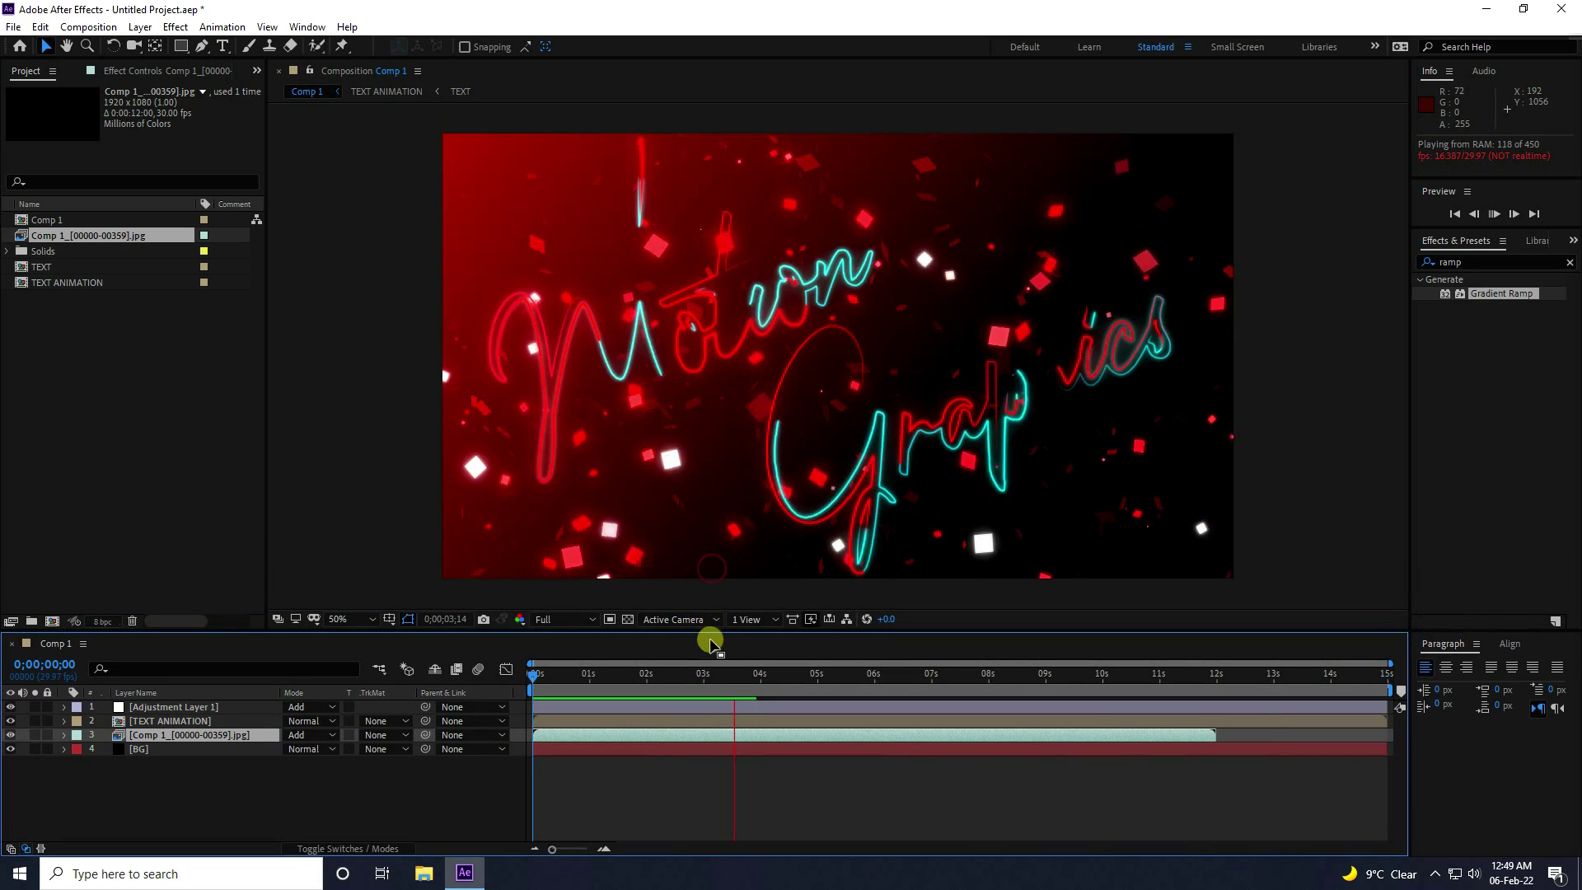
pyautogui.click(793, 677)
pyautogui.moveTo(792, 677); pyautogui.dragTo(459, 671)
pyautogui.press('space')
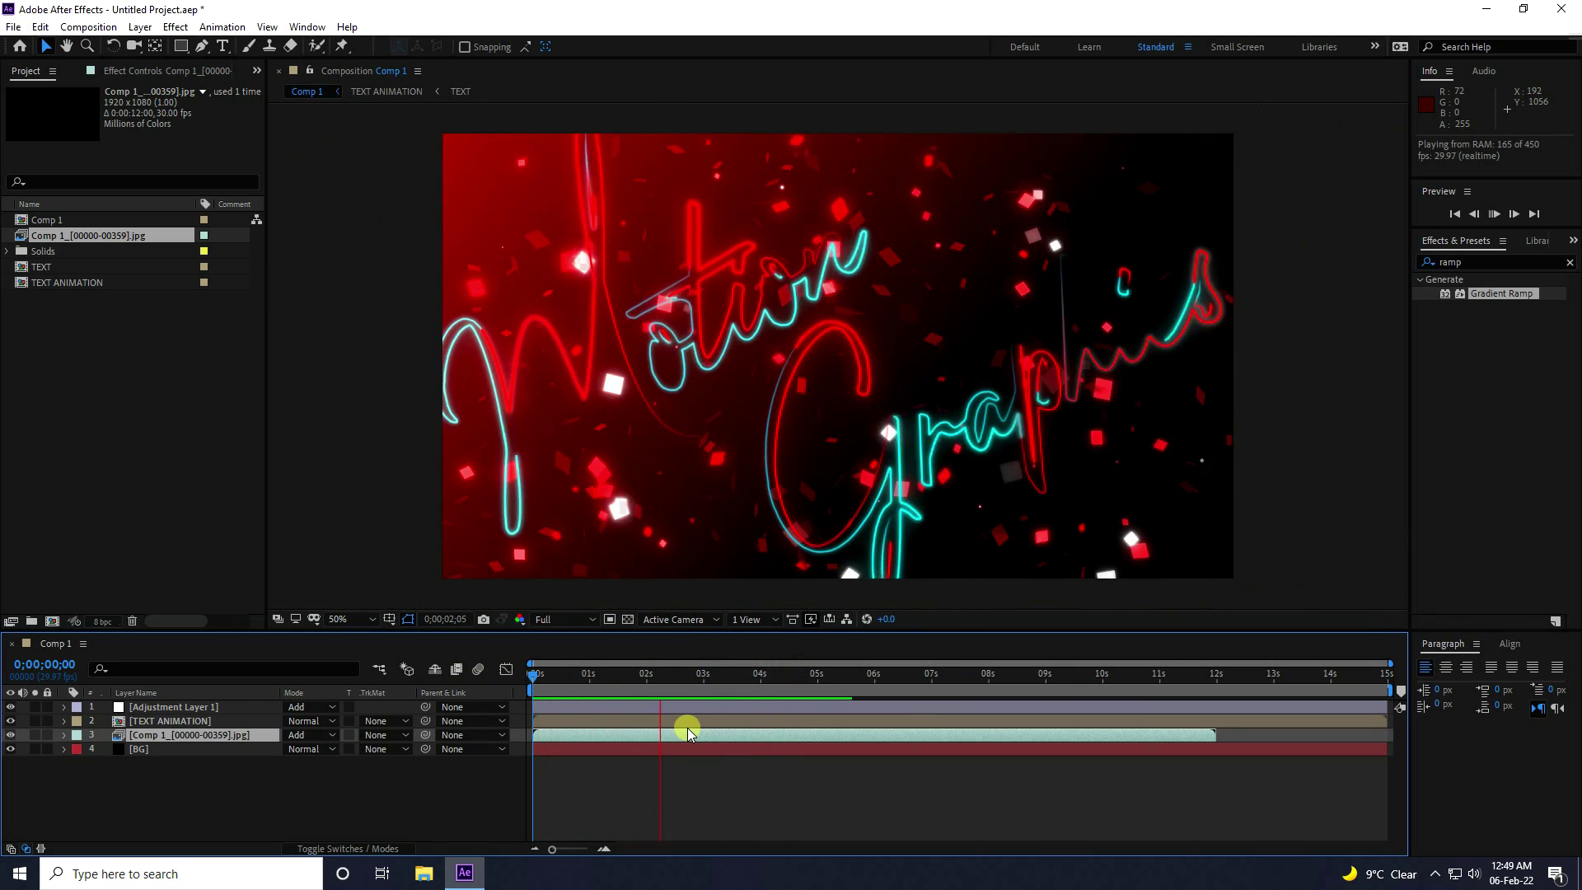
# Search 'glo' in Effects & Presets and apply Glow to the TEXT ANIMATION layer.
pyautogui.doubleClick(1485, 262)
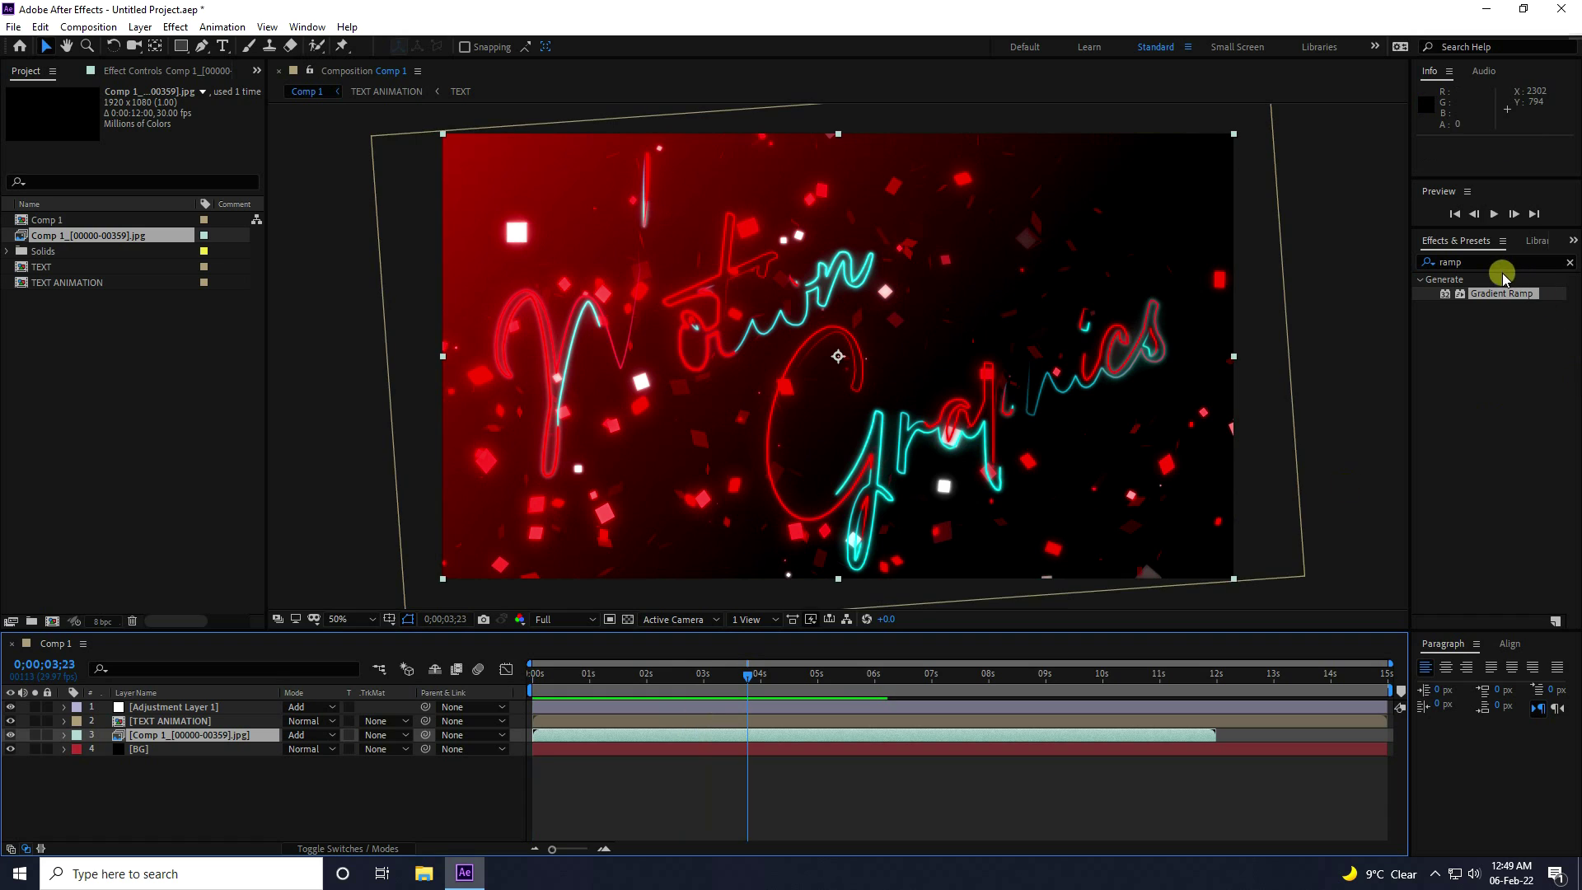
pyautogui.write('glow')
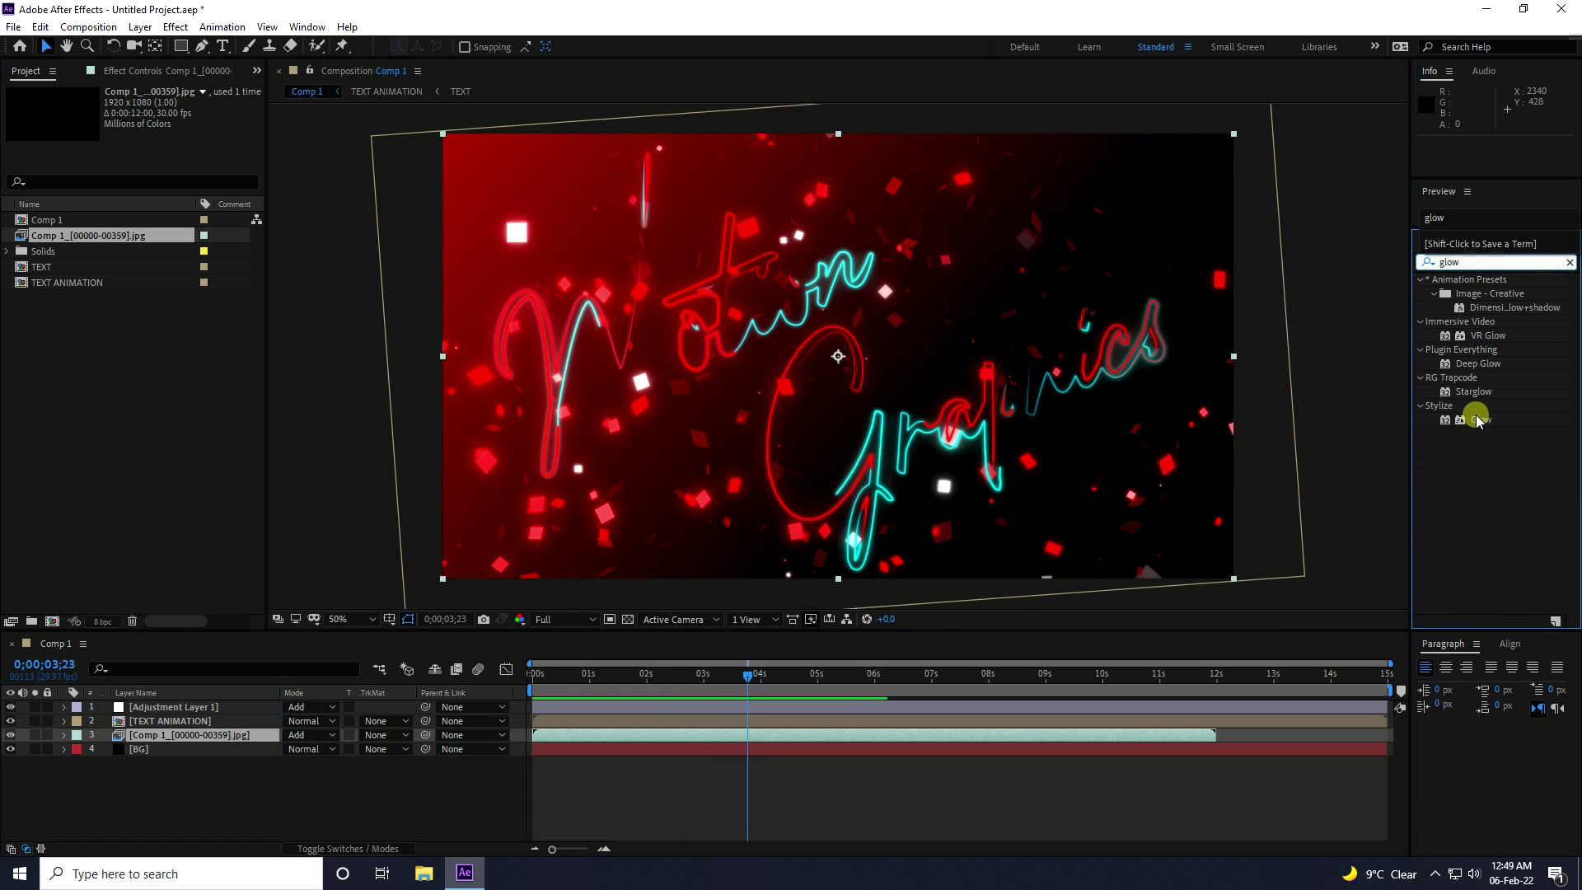
pyautogui.moveTo(1477, 421); pyautogui.dragTo(206, 723)
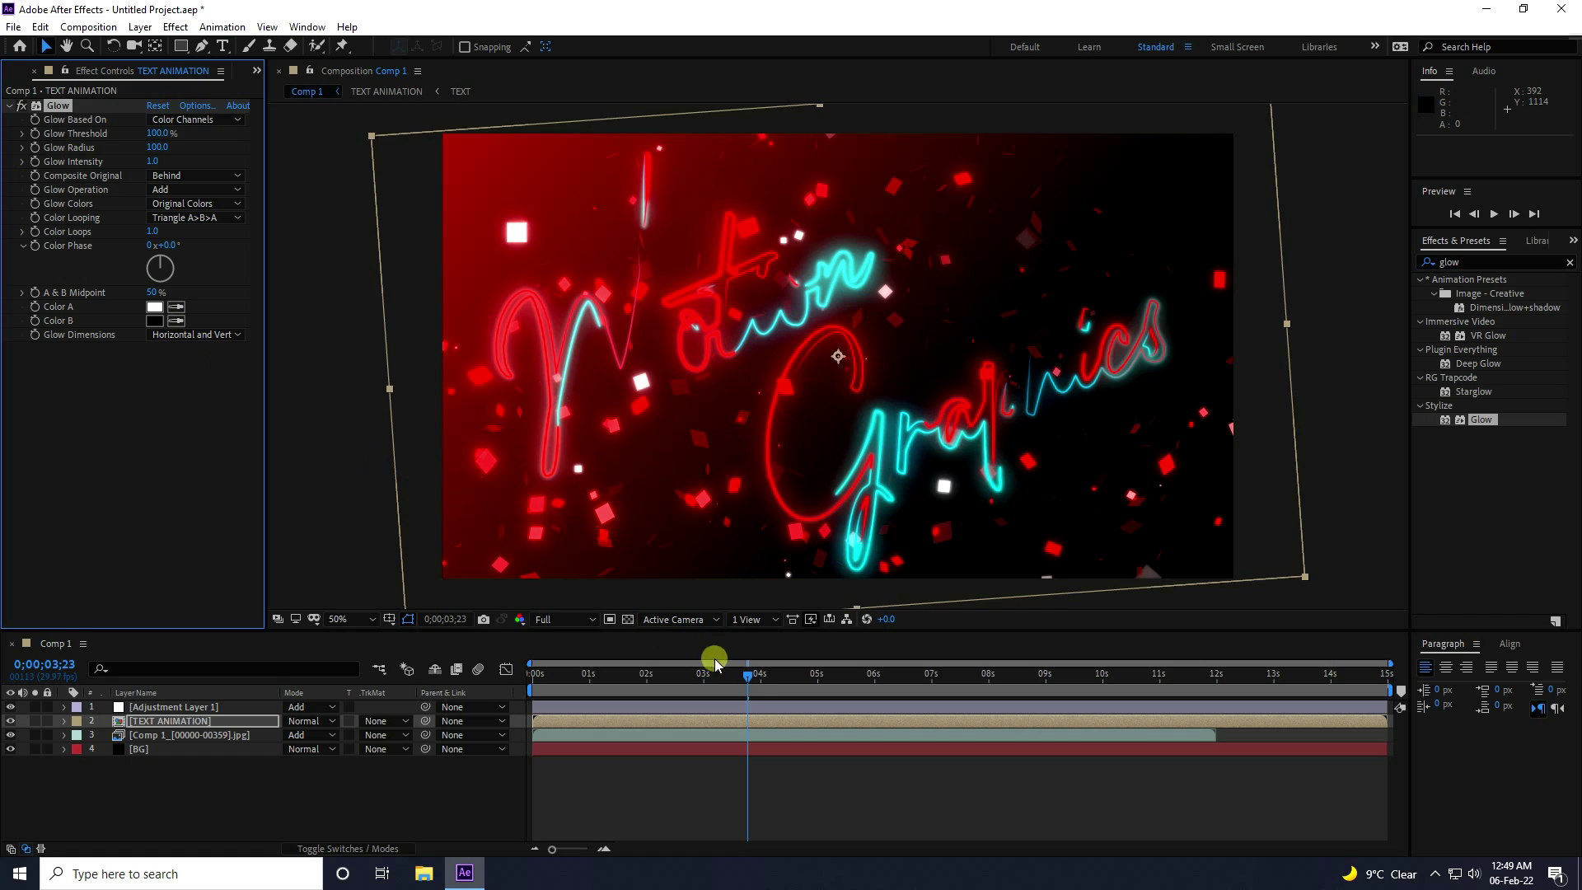
# Preview the glowing text animation from the first frame, twice.
pyautogui.moveTo(715, 661); pyautogui.dragTo(611, 669)
pyautogui.press('Home')
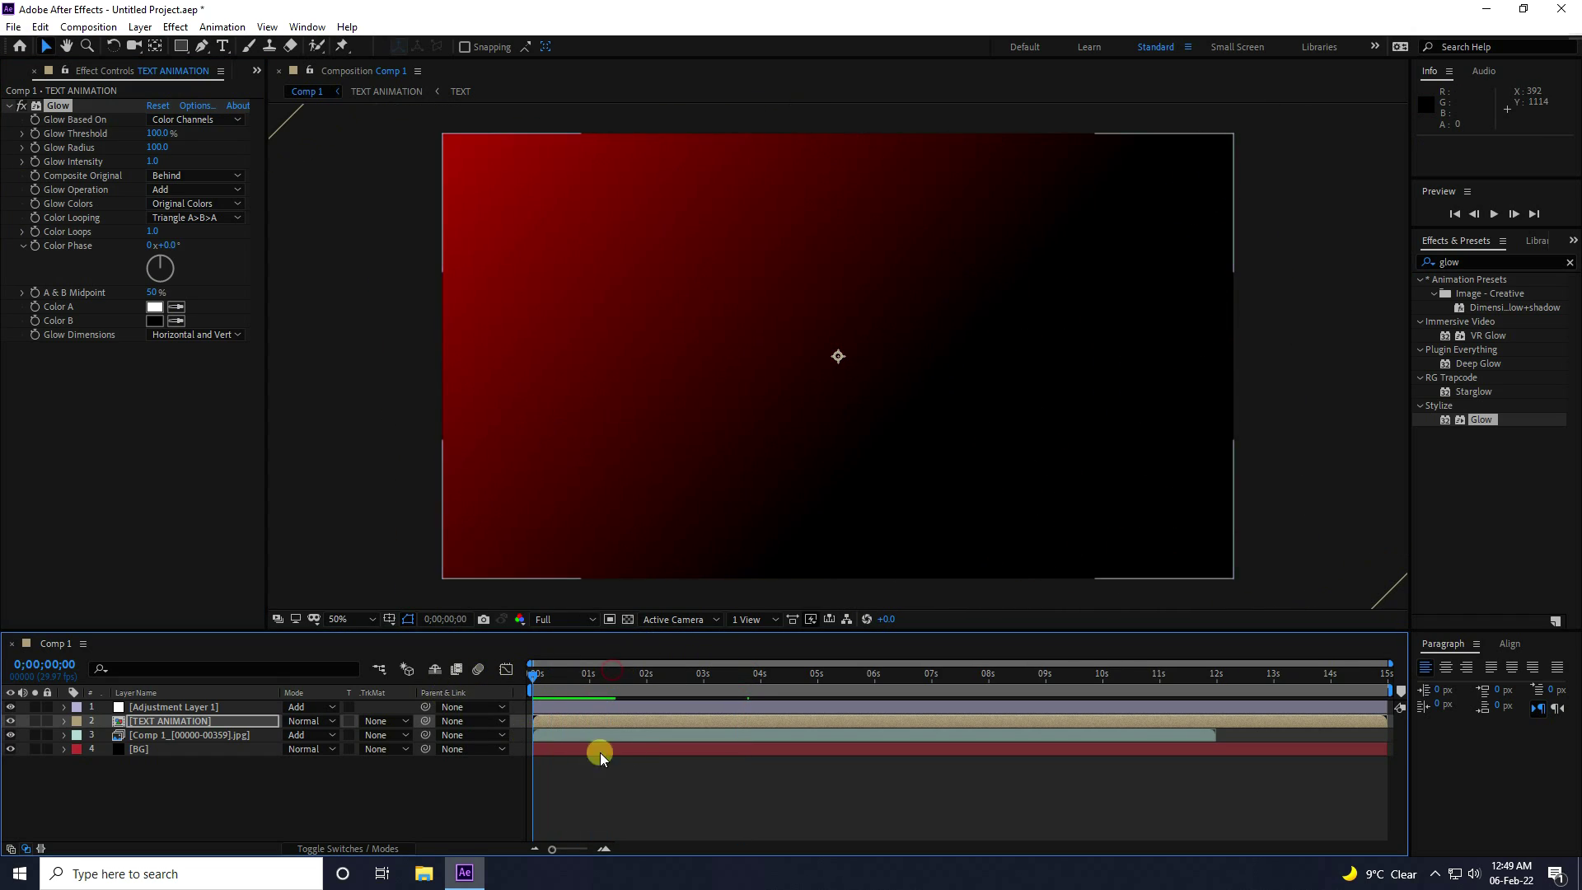
pyautogui.press('space')
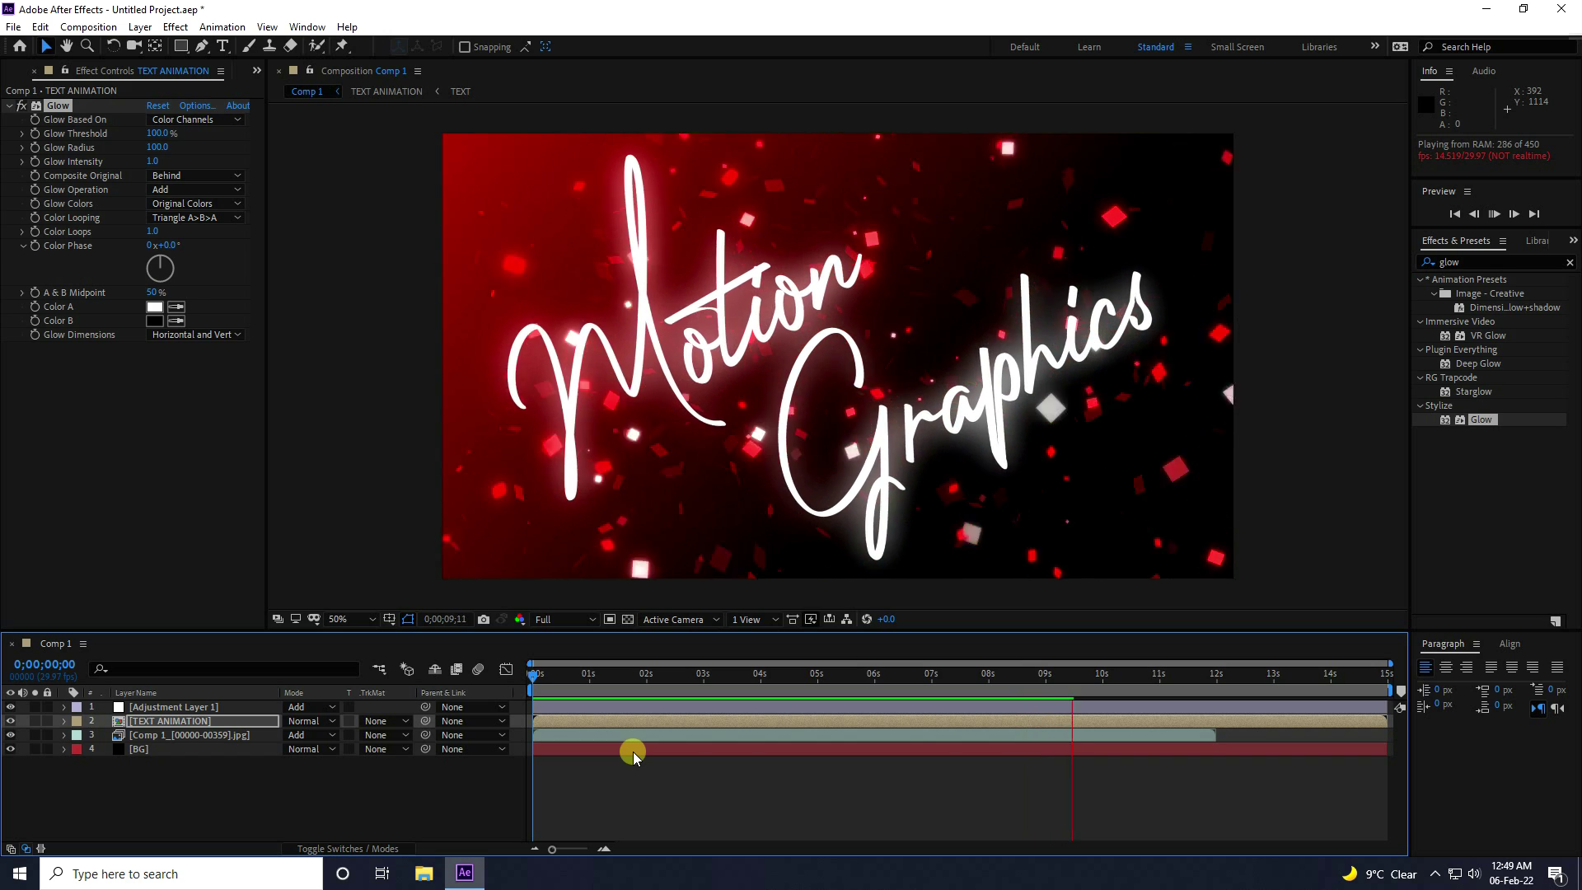
pyautogui.press('space')
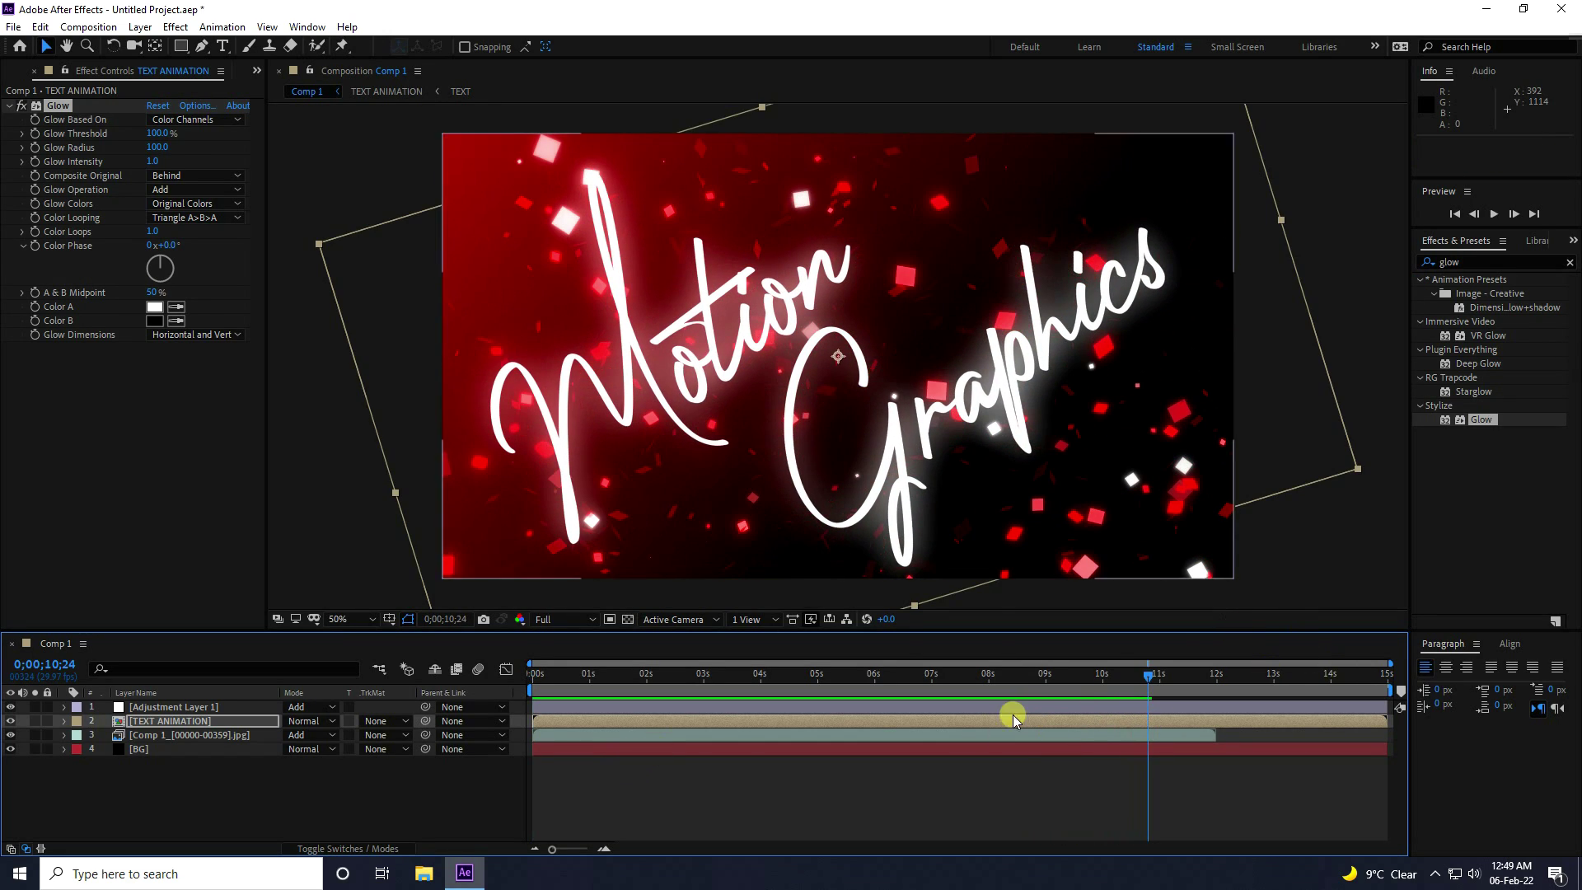
pyautogui.moveTo(1149, 689); pyautogui.dragTo(505, 731)
pyautogui.press('space')
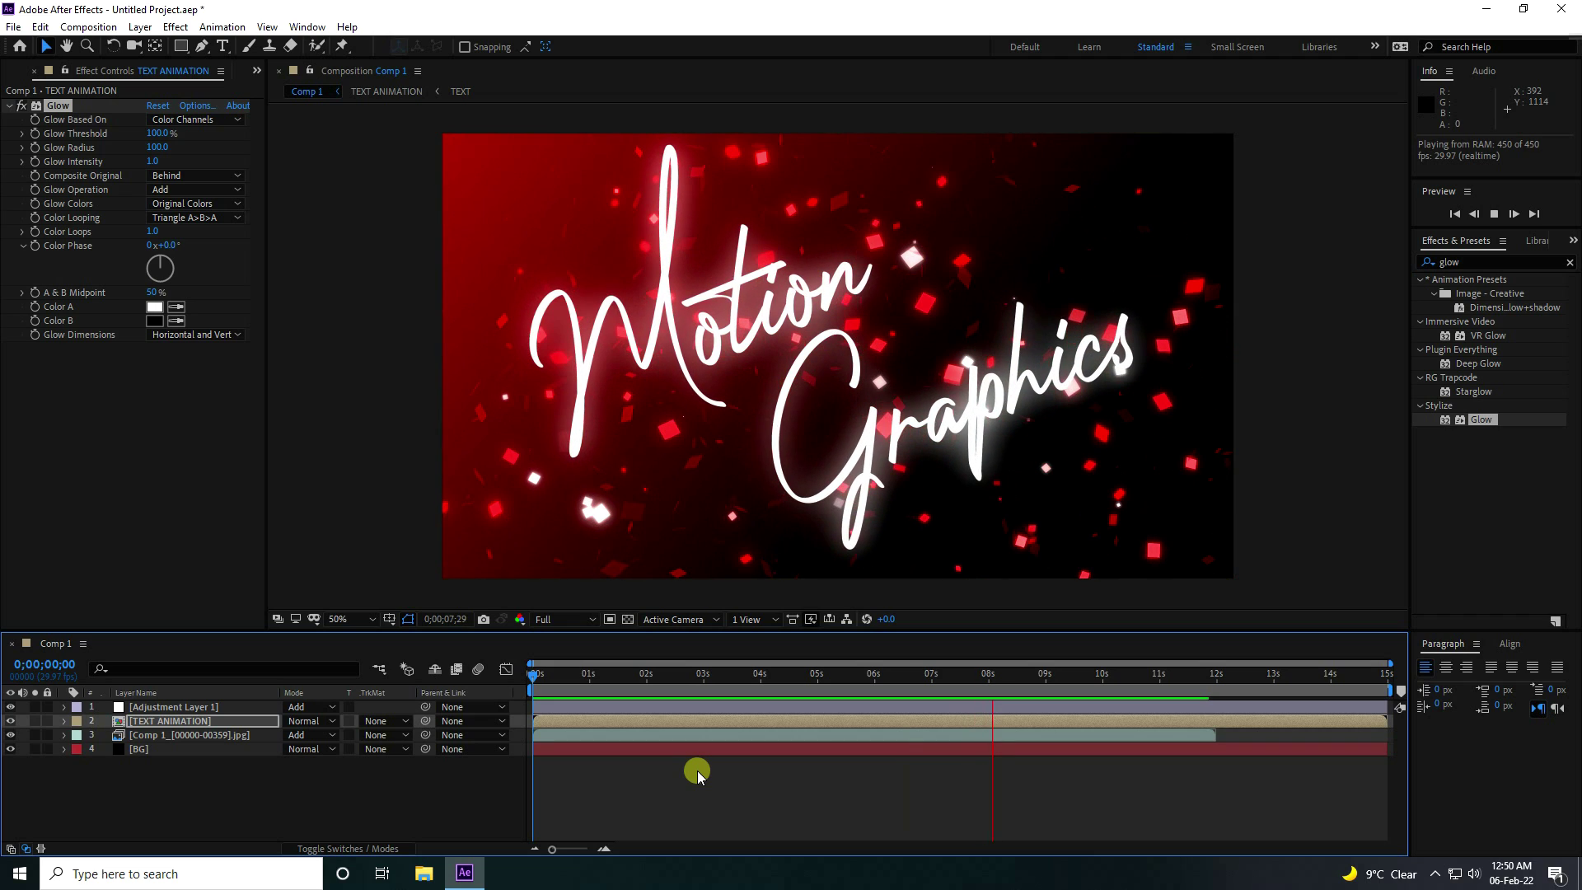
pyautogui.press('space')
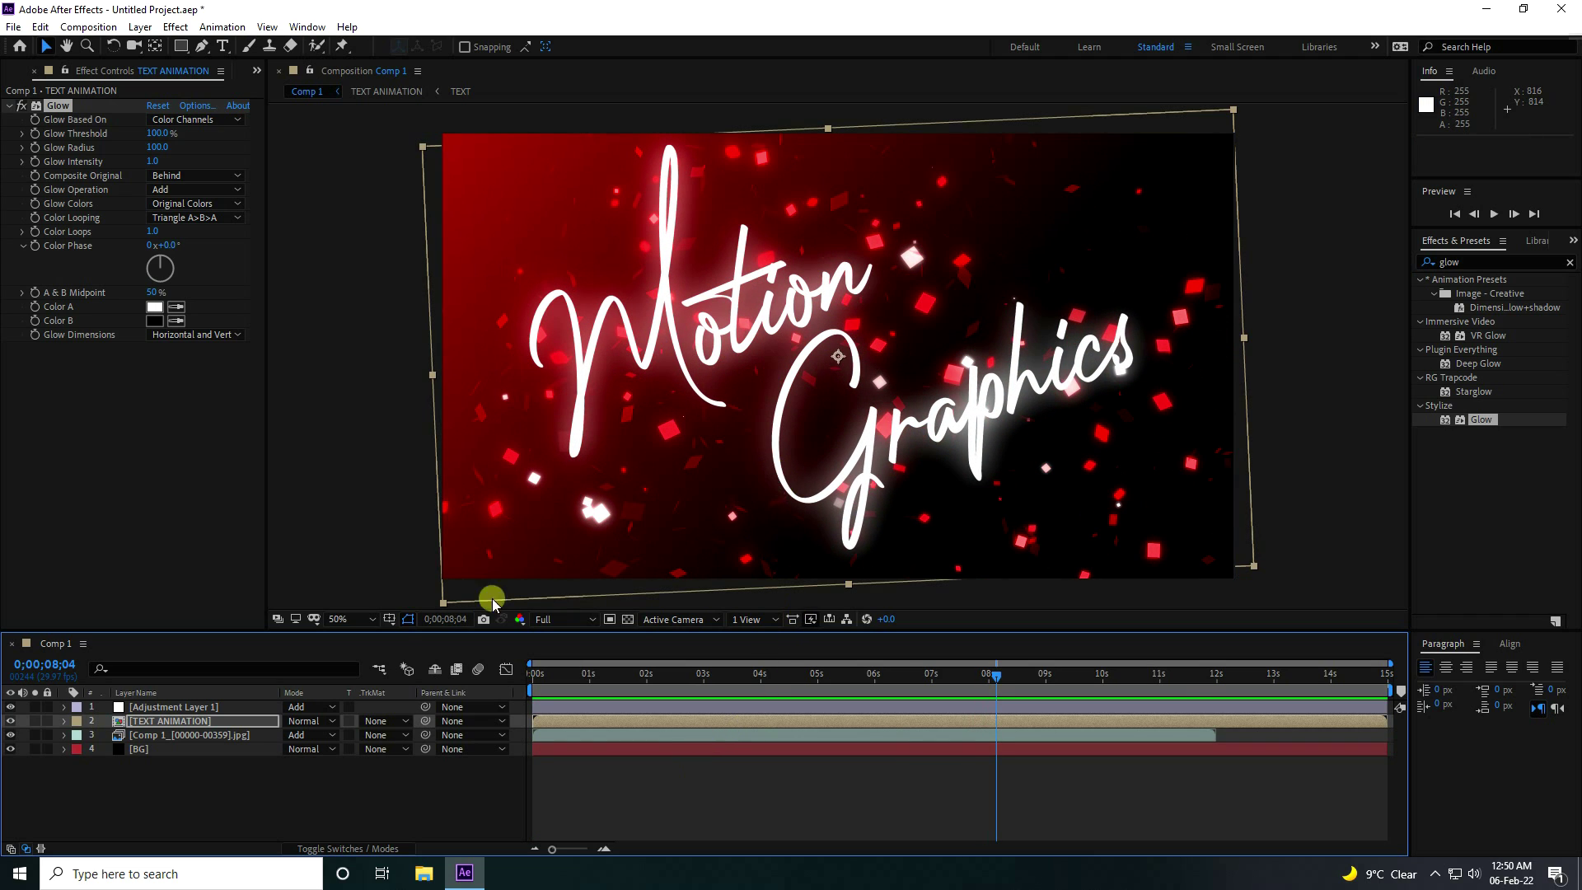
# In the TEXT ANIMATION precomp, set the top TEXT layer's Venetian Blinds Feather to 10.
pyautogui.doubleClick(161, 722)
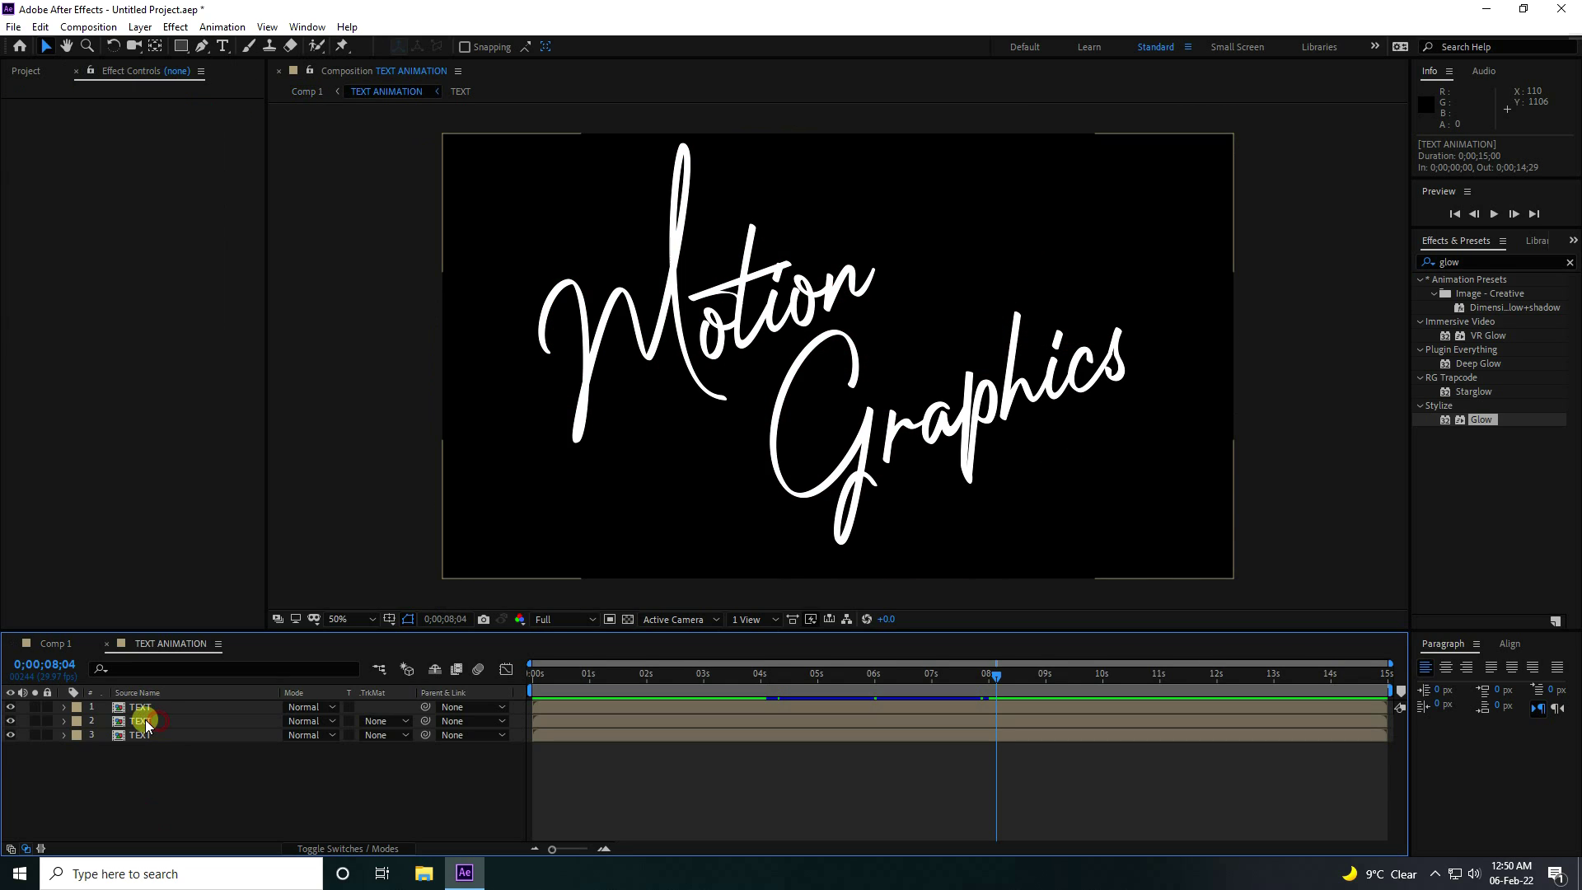
pyautogui.click(151, 708)
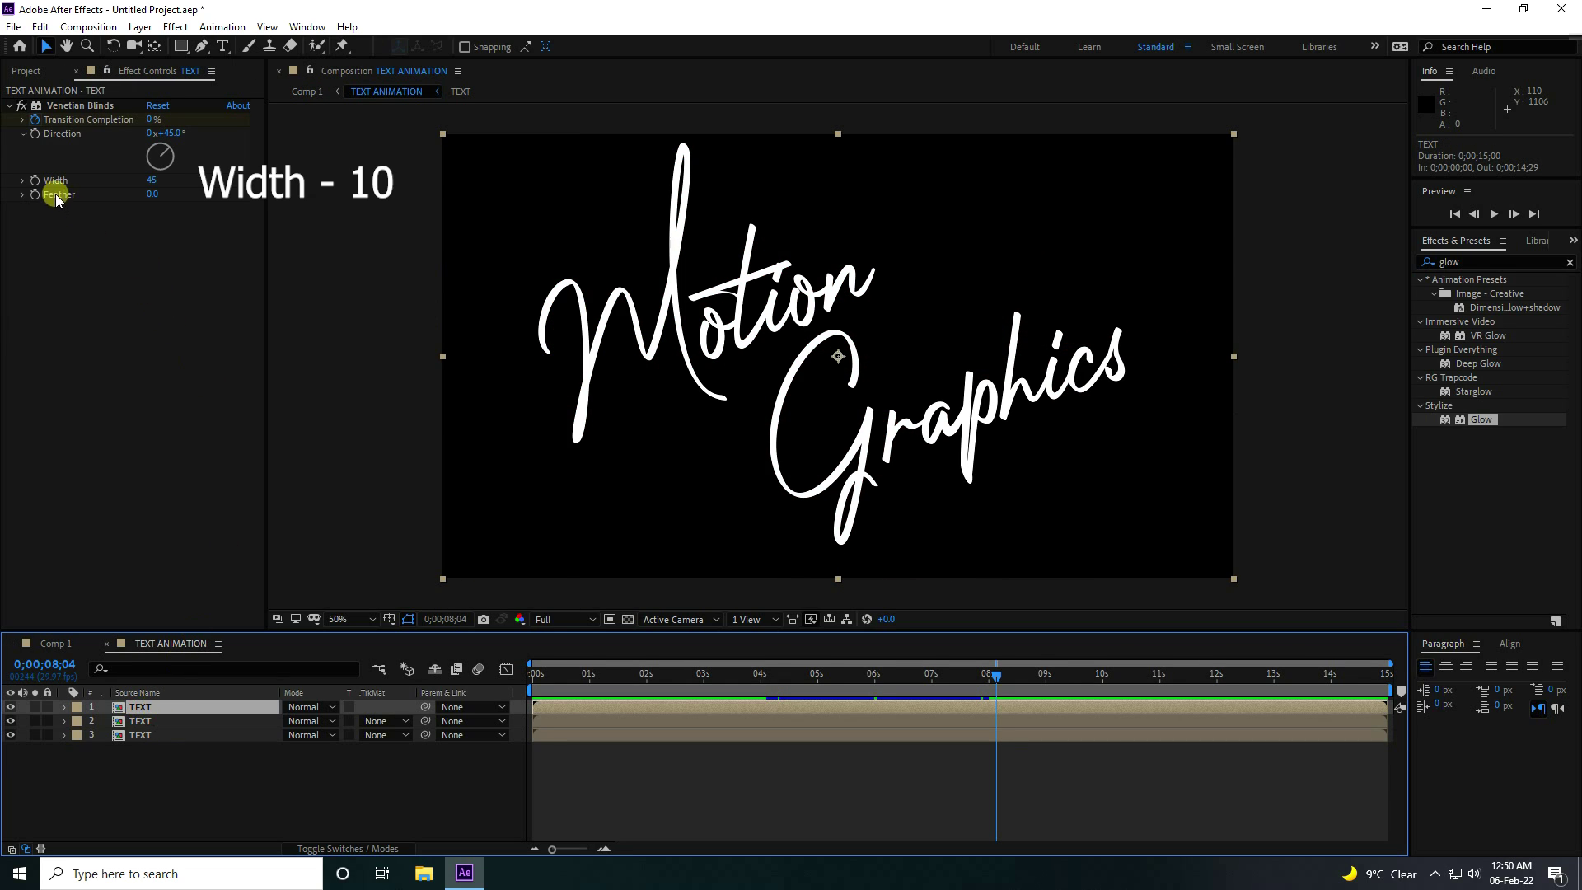
pyautogui.click(156, 193)
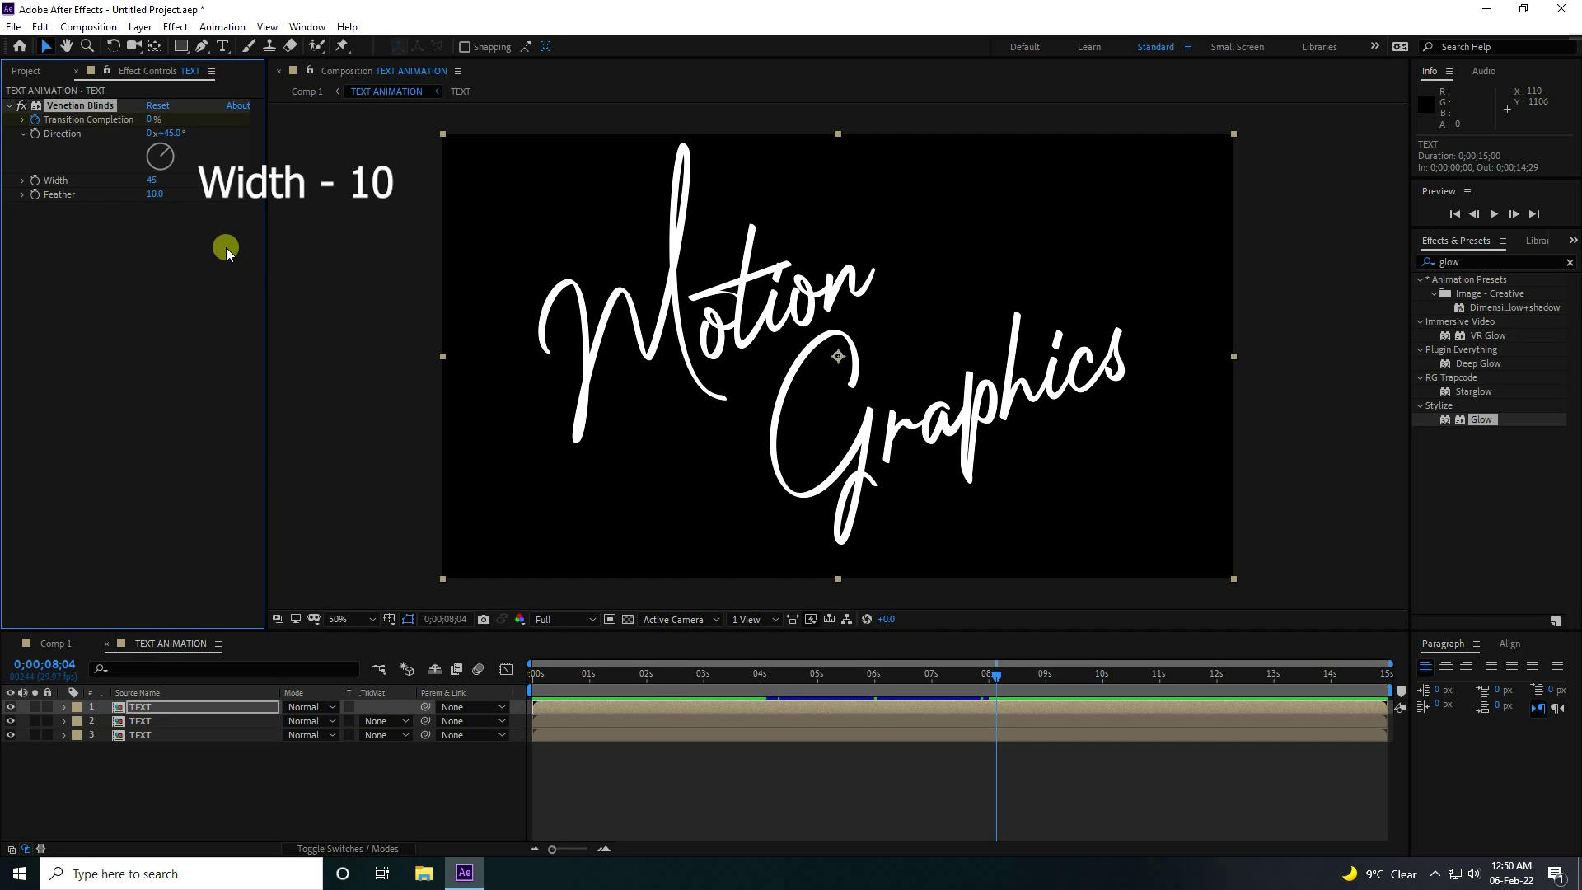
pyautogui.moveTo(995, 680); pyautogui.dragTo(939, 675)
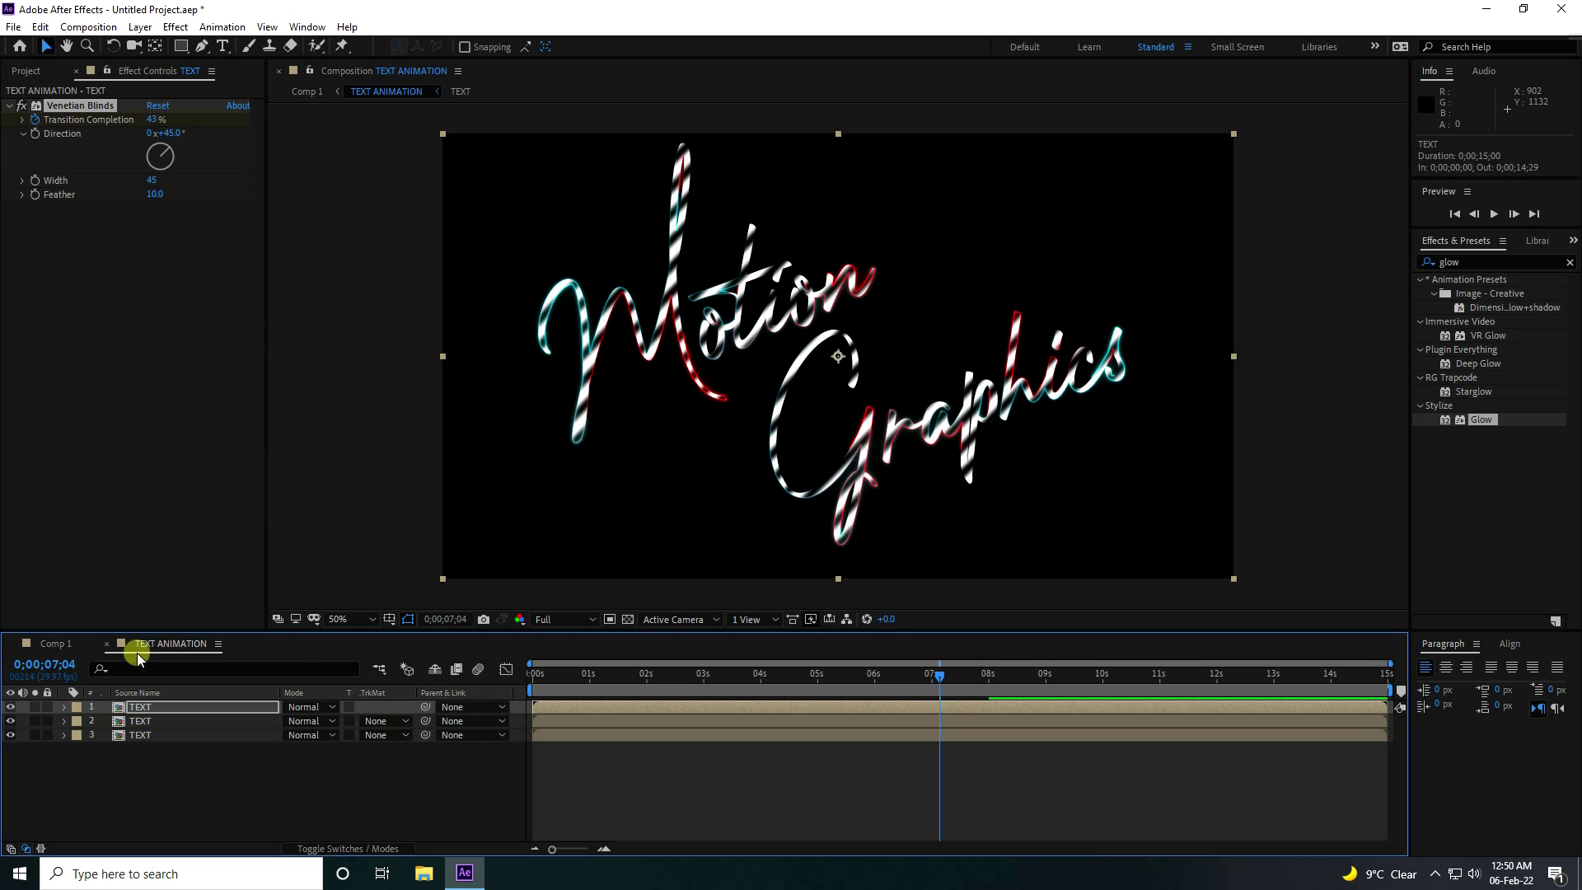
pyautogui.click(49, 645)
pyautogui.click(579, 717)
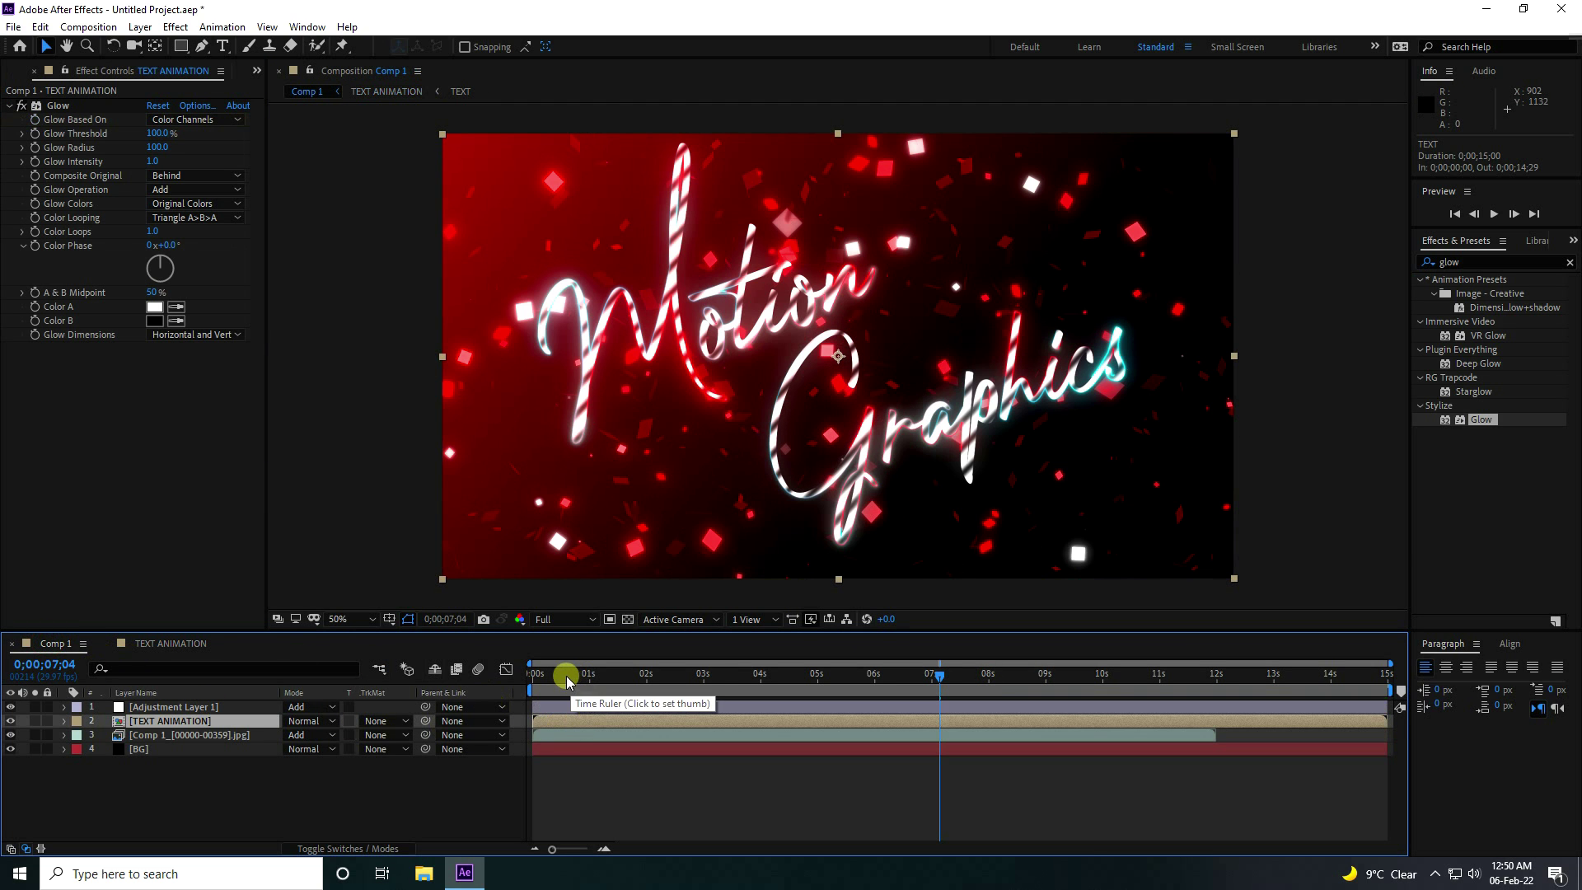
# Preview Comp 1, set the work area end at 12 seconds with N, and replay.
pyautogui.click(1493, 214)
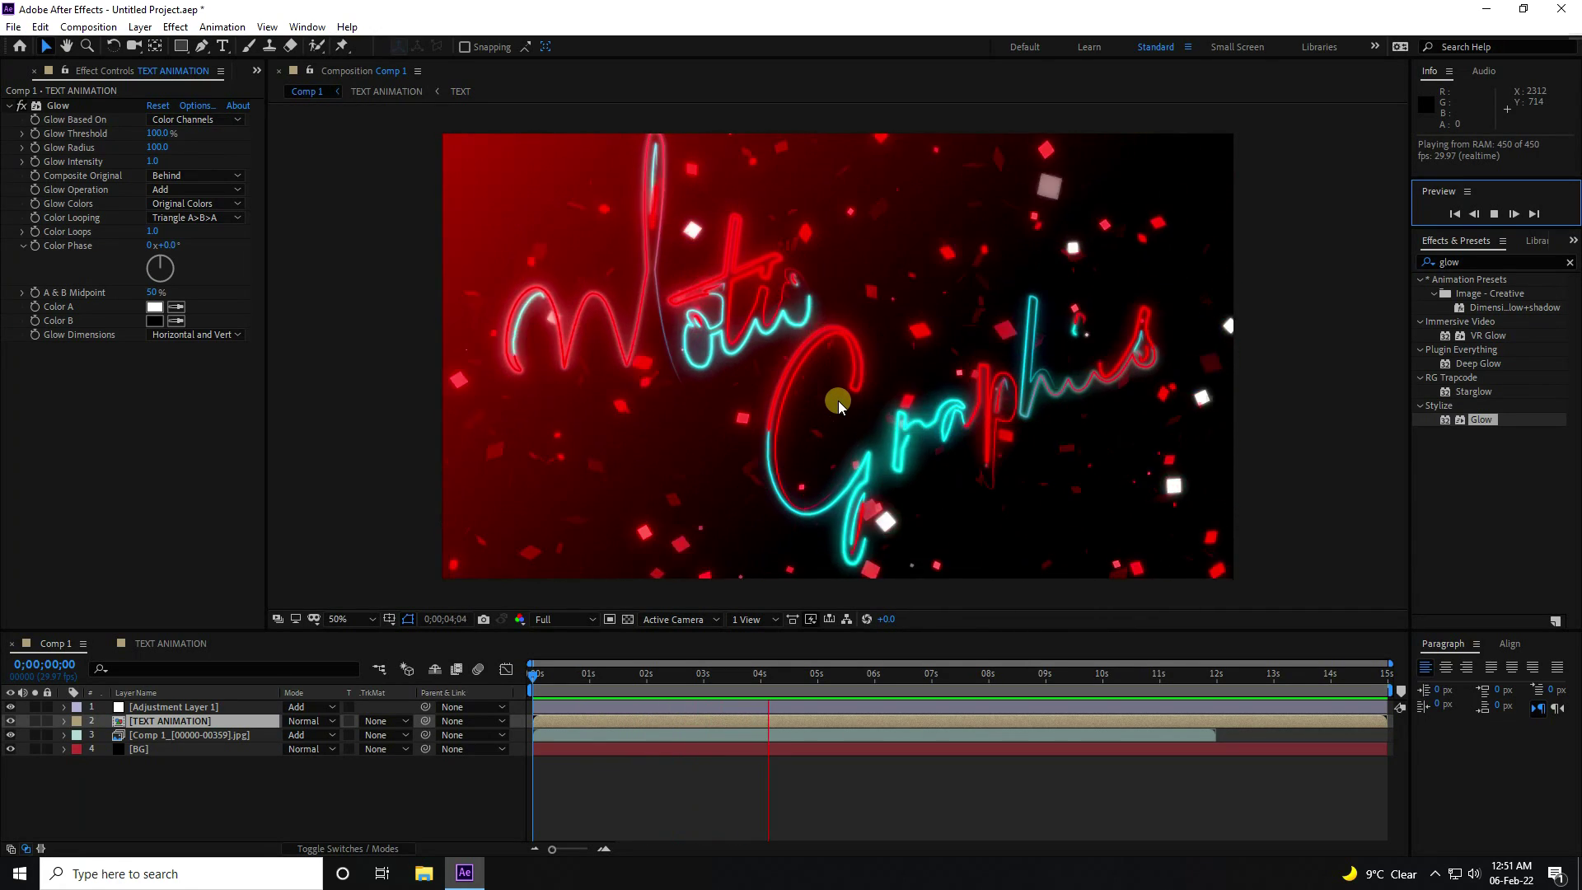
pyautogui.moveTo(1100, 675); pyautogui.dragTo(1219, 675)
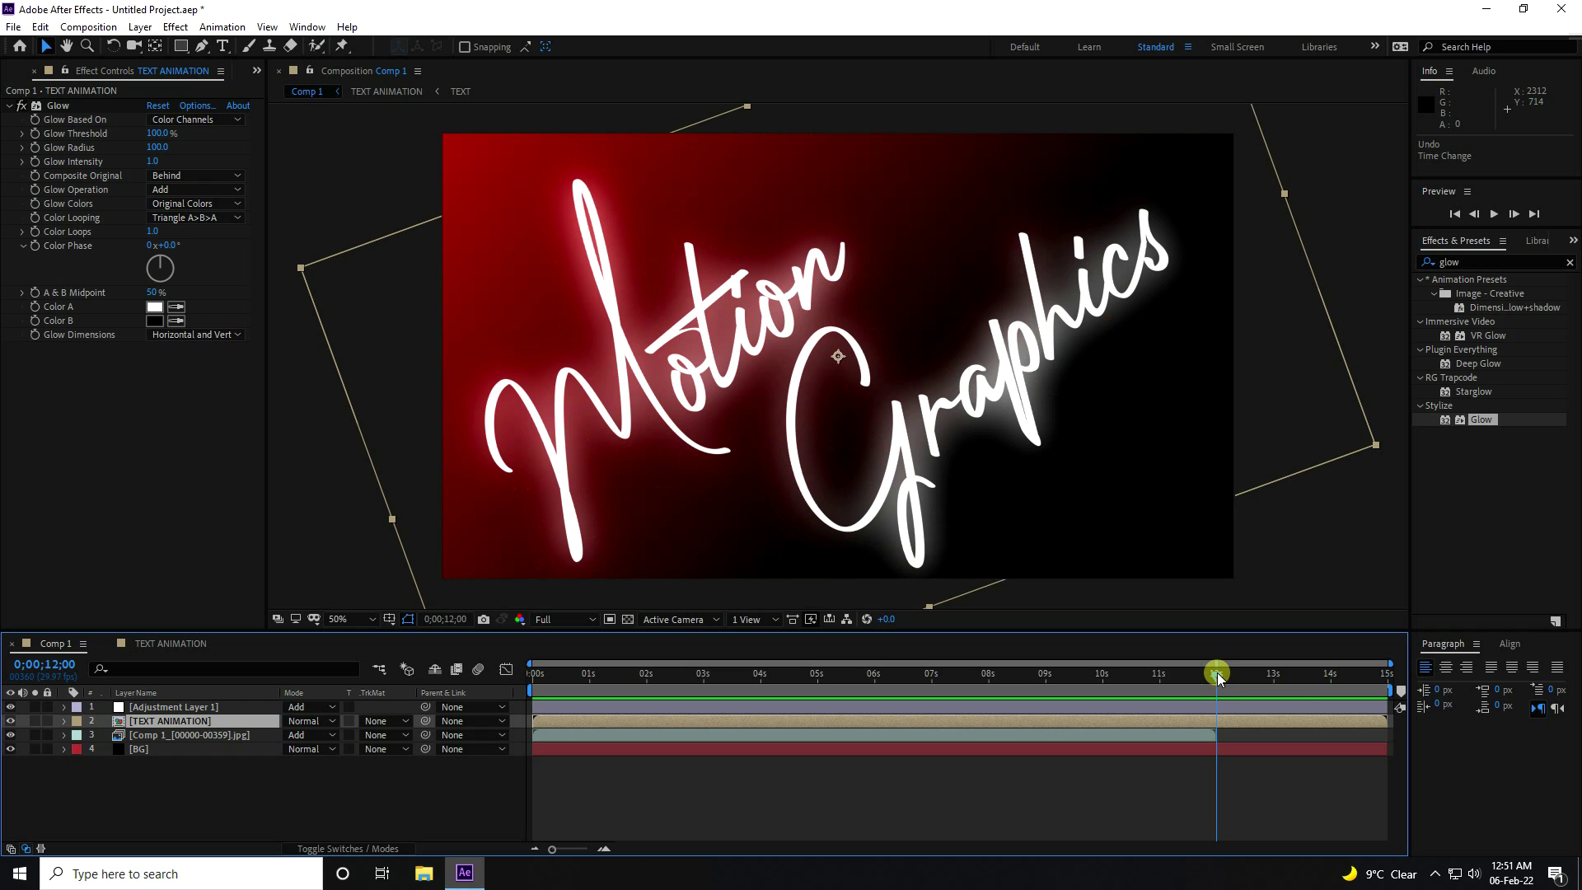
pyautogui.press('n')
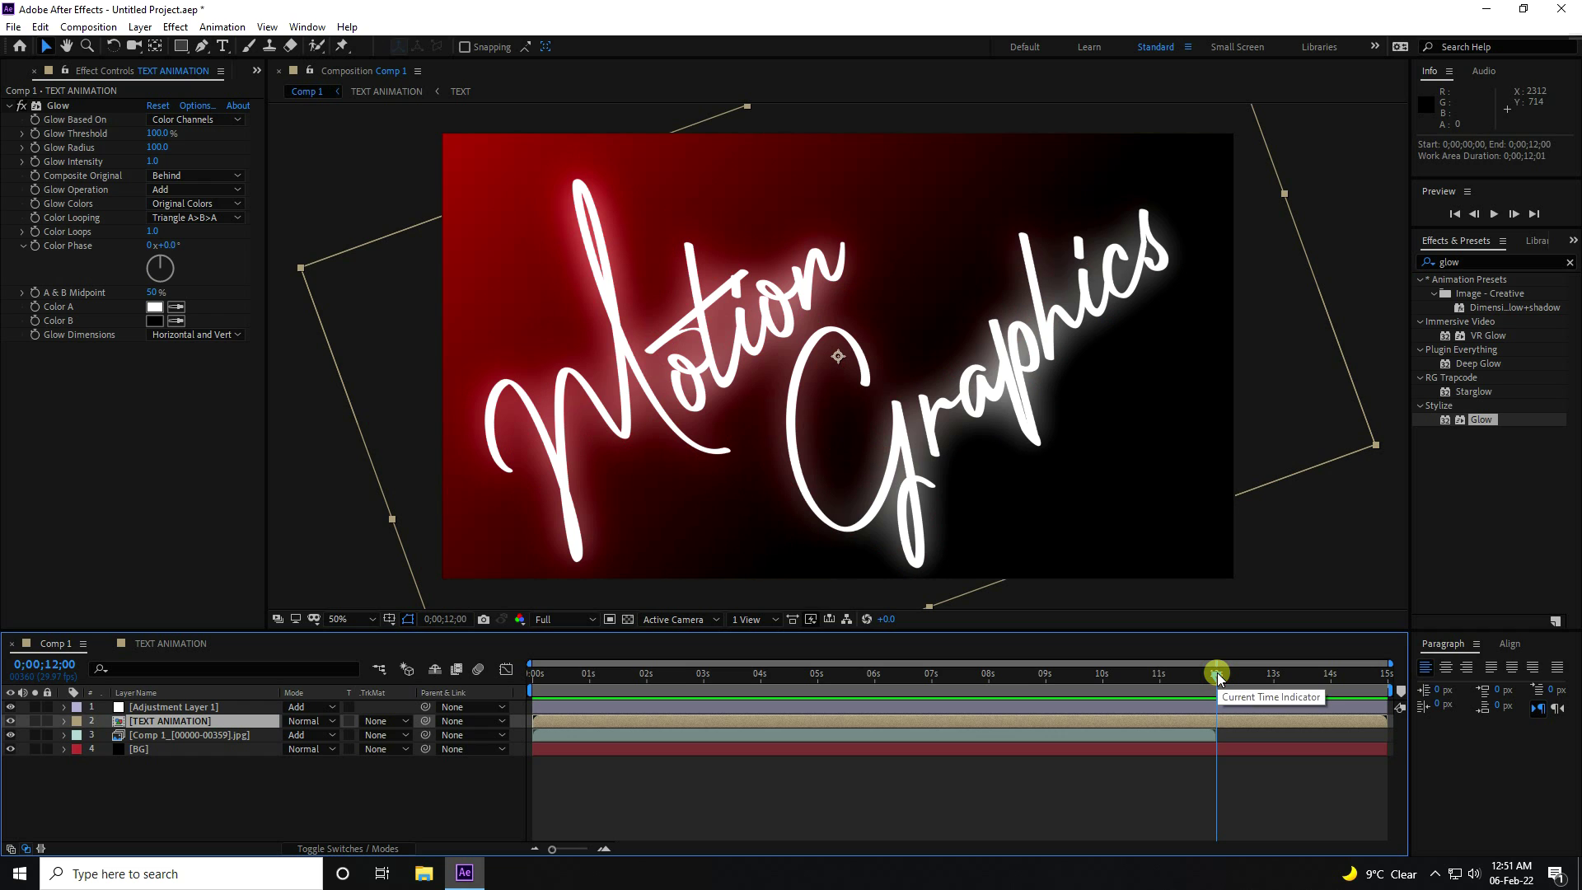
pyautogui.click(1488, 216)
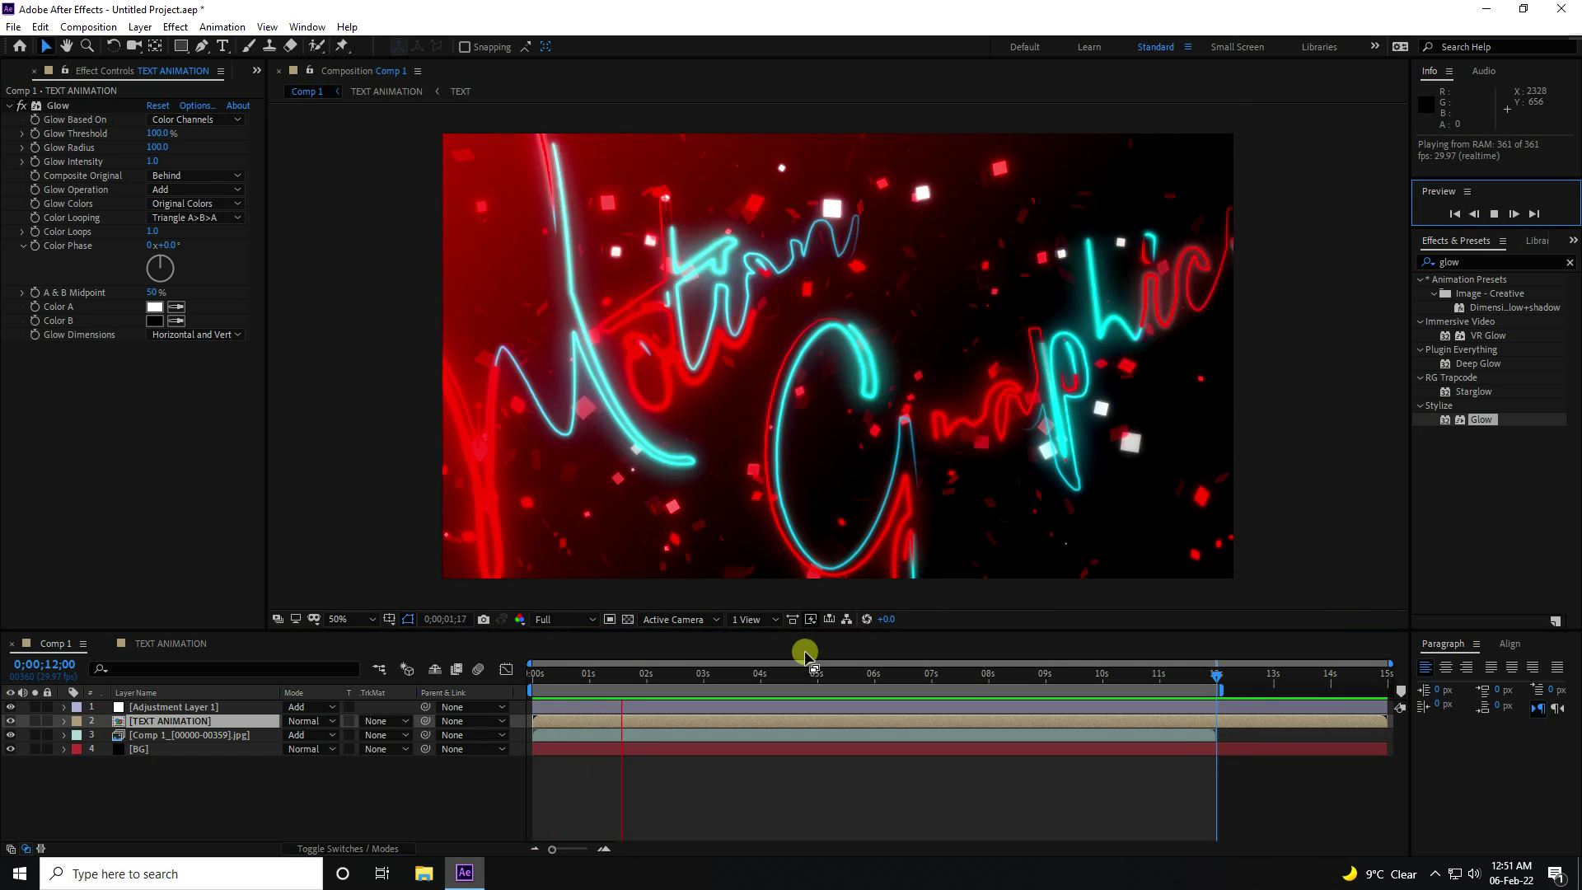